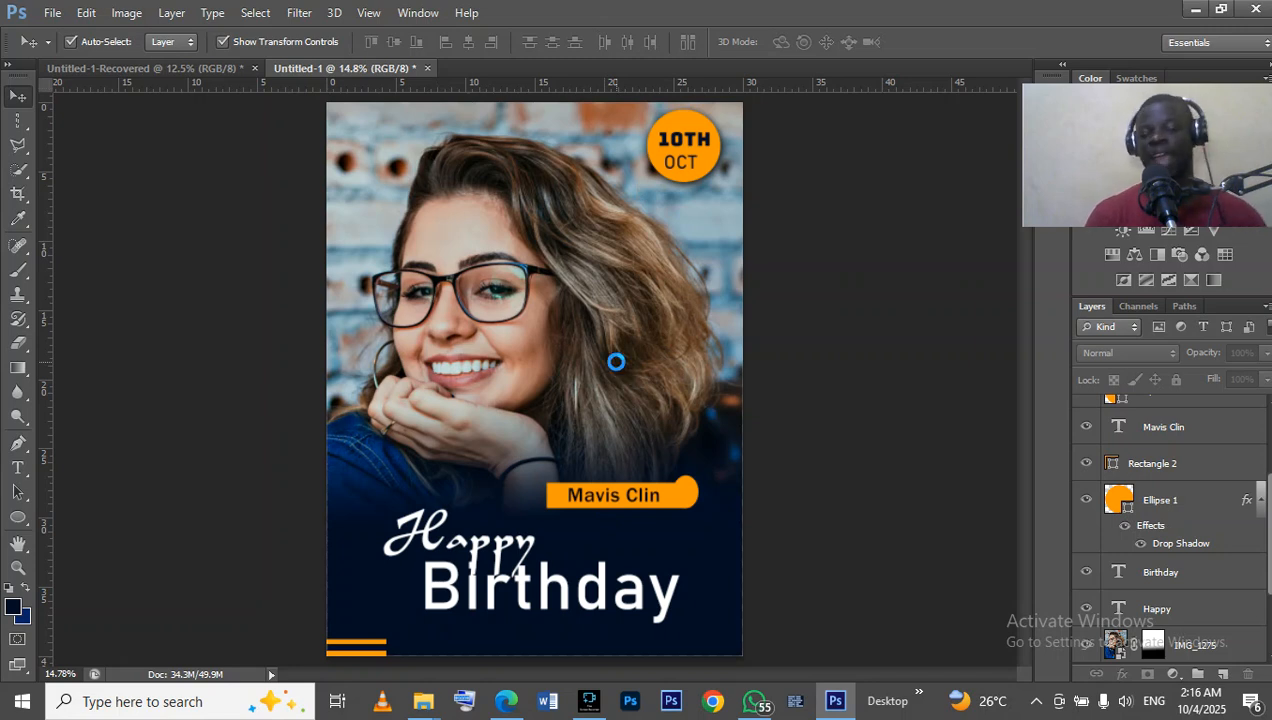
Create a new 30 × 40 inch RGB document at 100 pixels/inch with a white background.
{"action": "key", "text": "ctrl+n"}
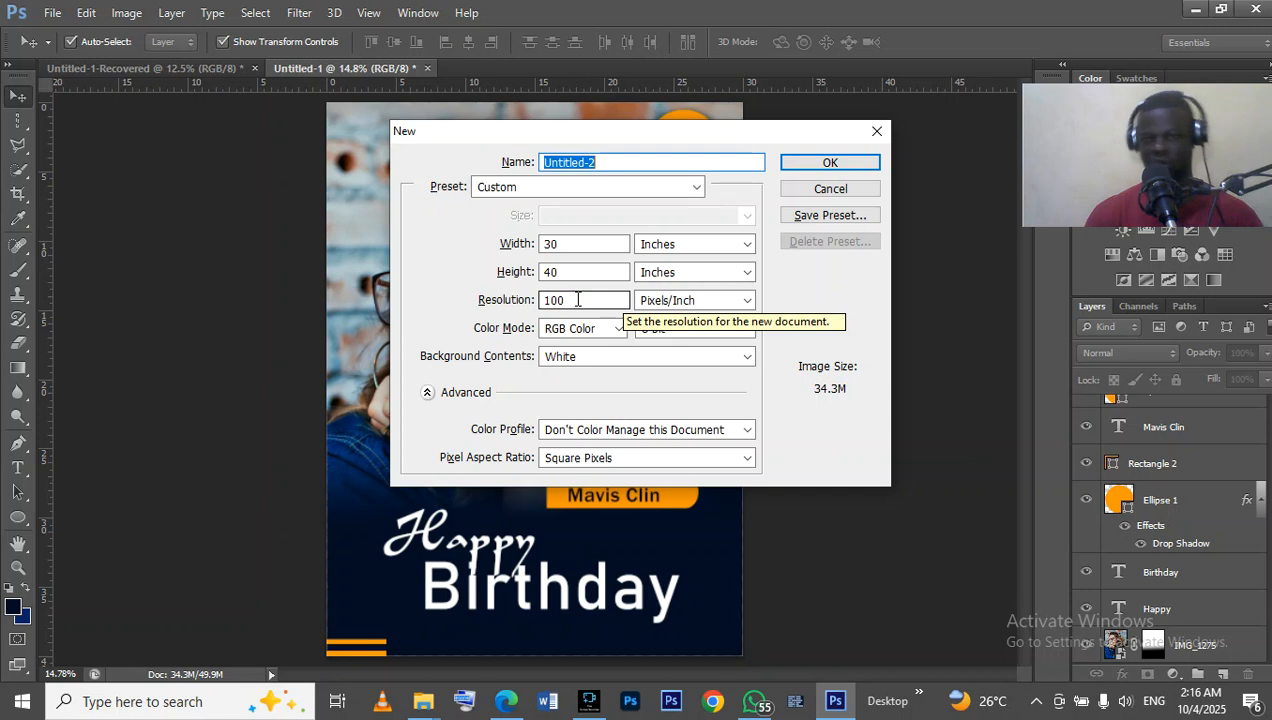
{"action": "left_click", "coordinate": [818, 187]}
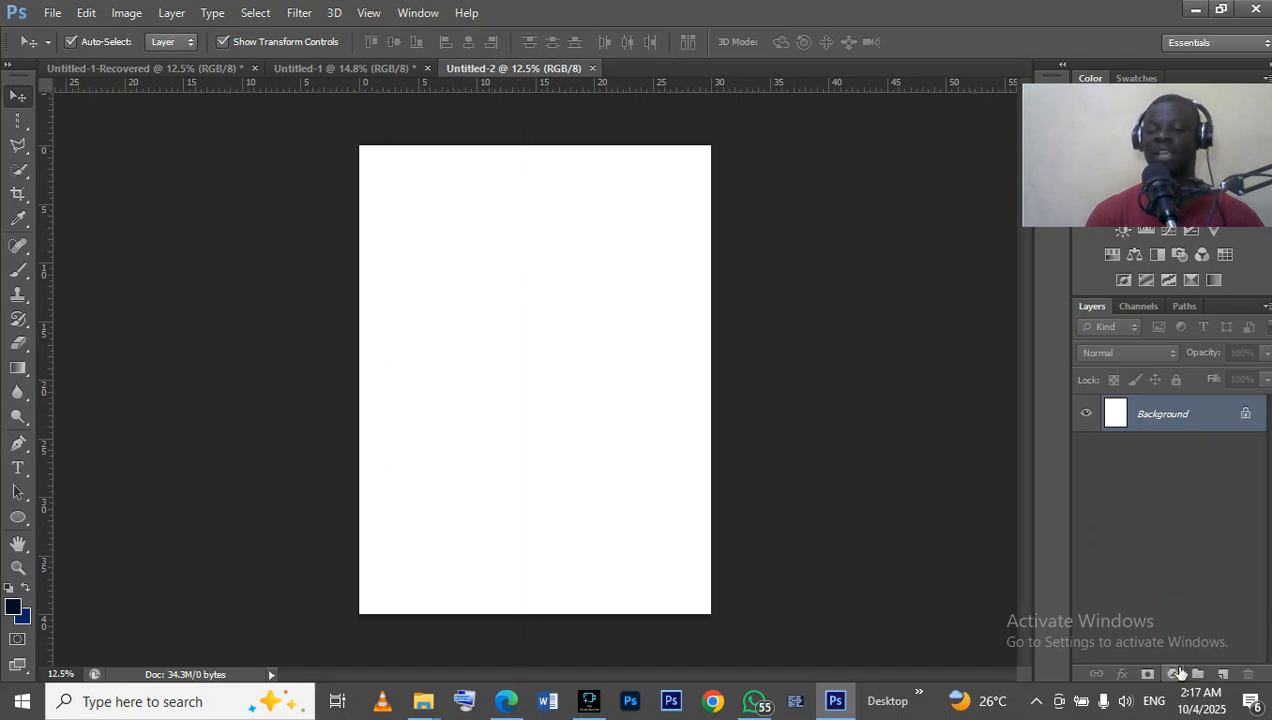
Add a solid color fill layer in dark navy #010e25 above the background.
{"action": "left_click", "coordinate": [1173, 674]}
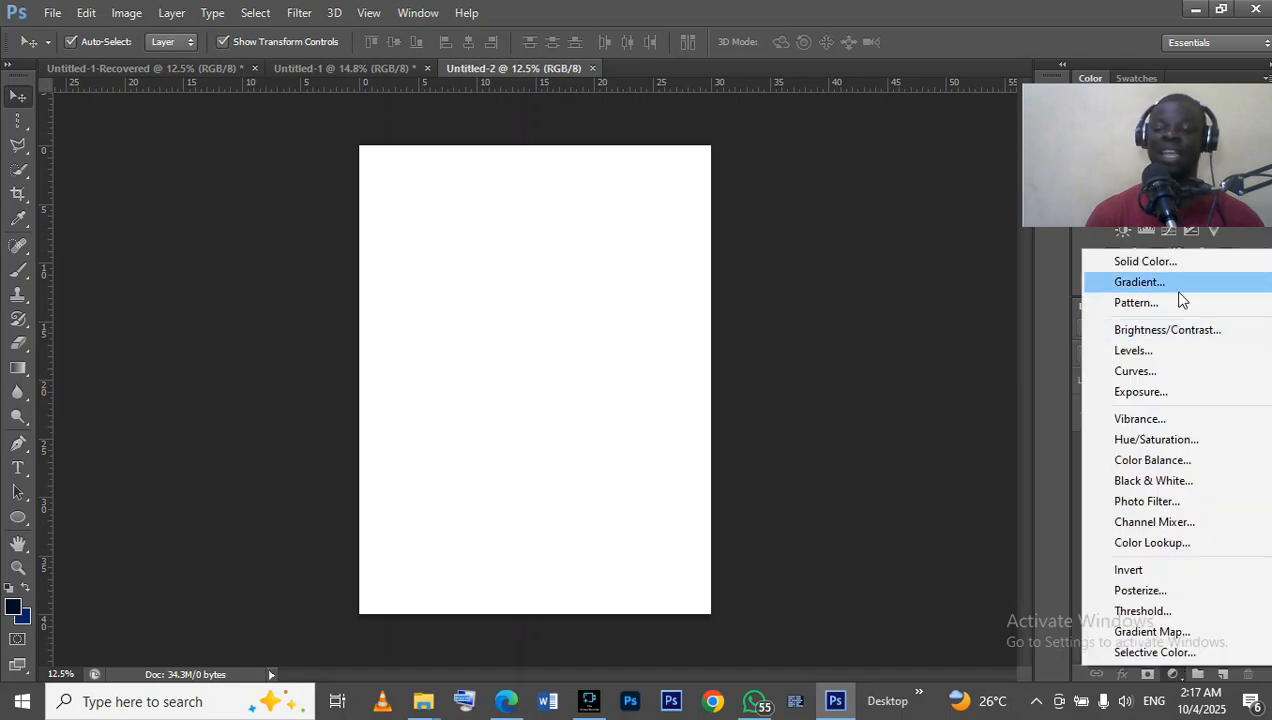
{"action": "left_click", "coordinate": [1160, 262]}
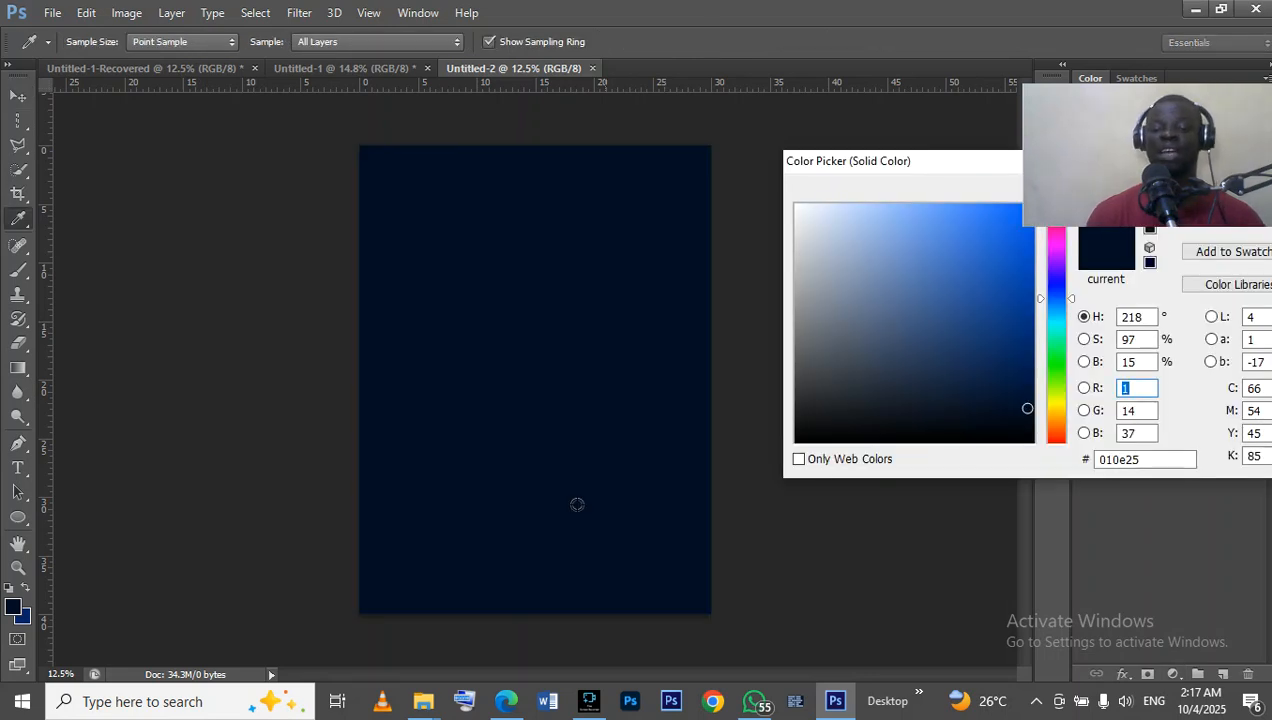
{"action": "left_click", "coordinate": [10, 605]}
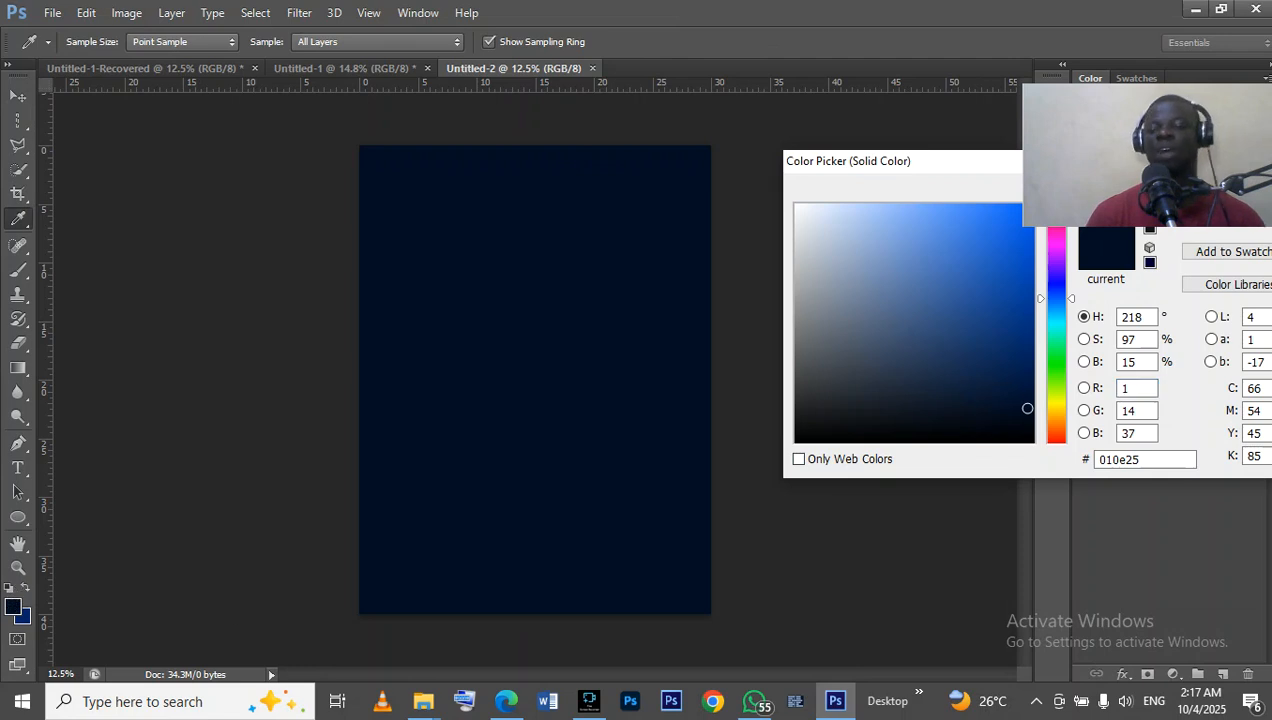
{"action": "left_click", "coordinate": [1127, 411]}
{"action": "left_click", "coordinate": [1104, 459]}
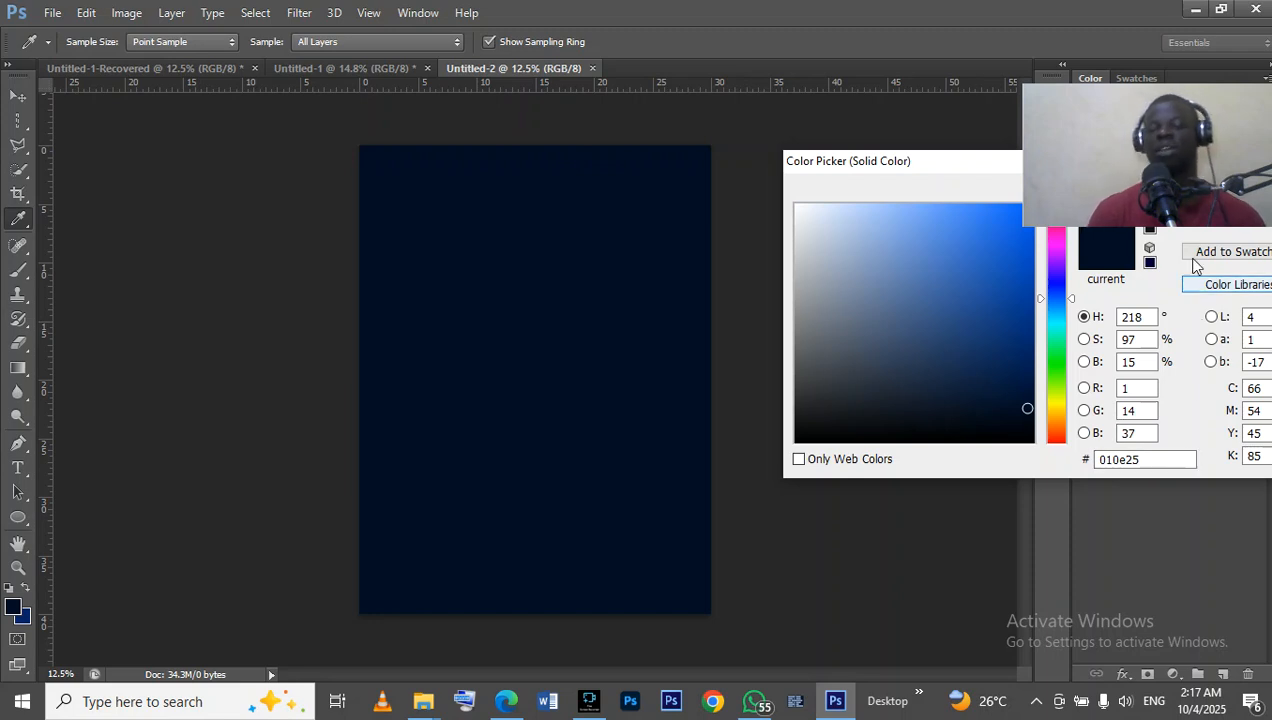
{"action": "left_click", "coordinate": [1243, 194]}
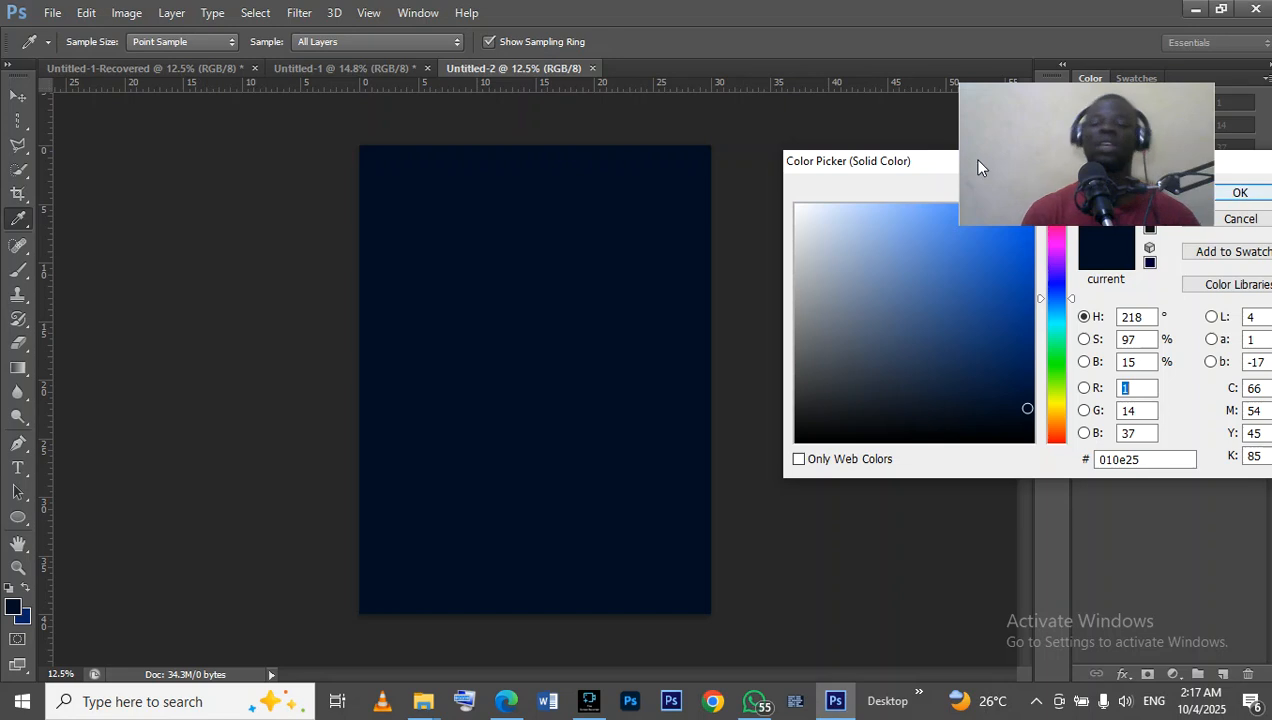
{"action": "left_click", "coordinate": [1245, 192]}
{"action": "key", "text": "v"}
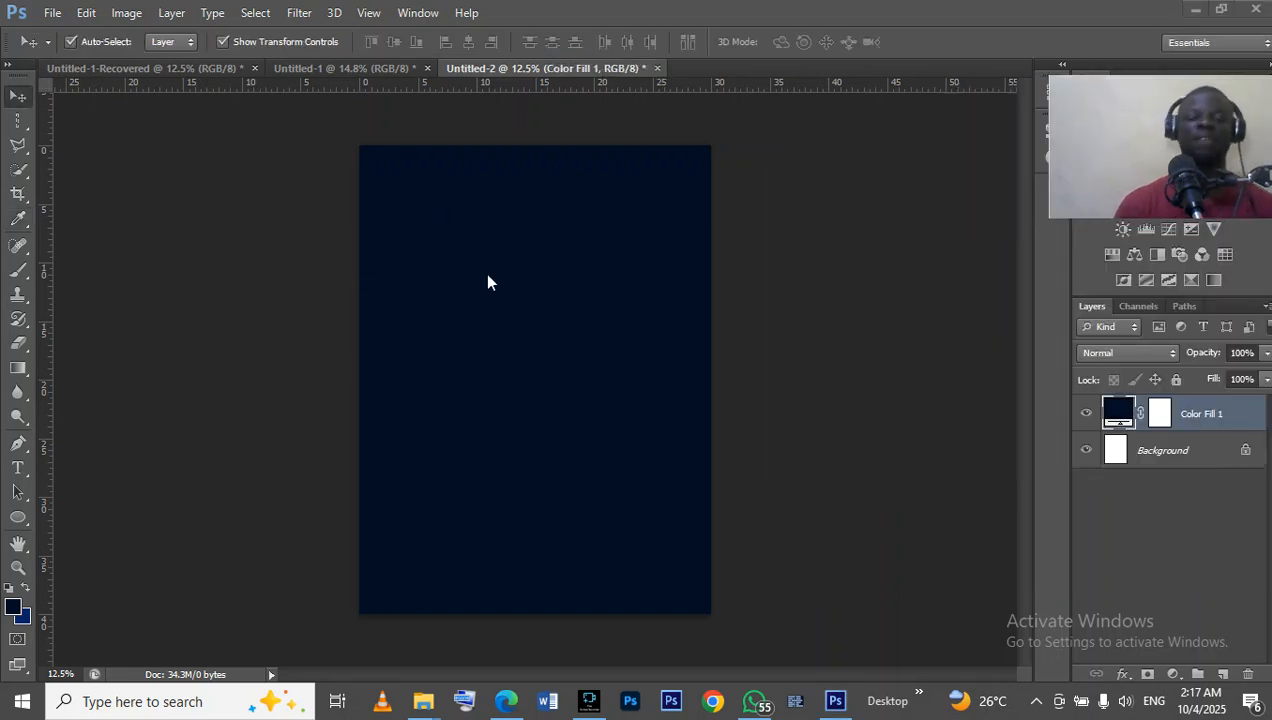
Check the finished birthday flyer for reference and place IMG_1275.JPG from the fresh pics folder into the new document.
{"action": "left_click", "coordinate": [281, 66]}
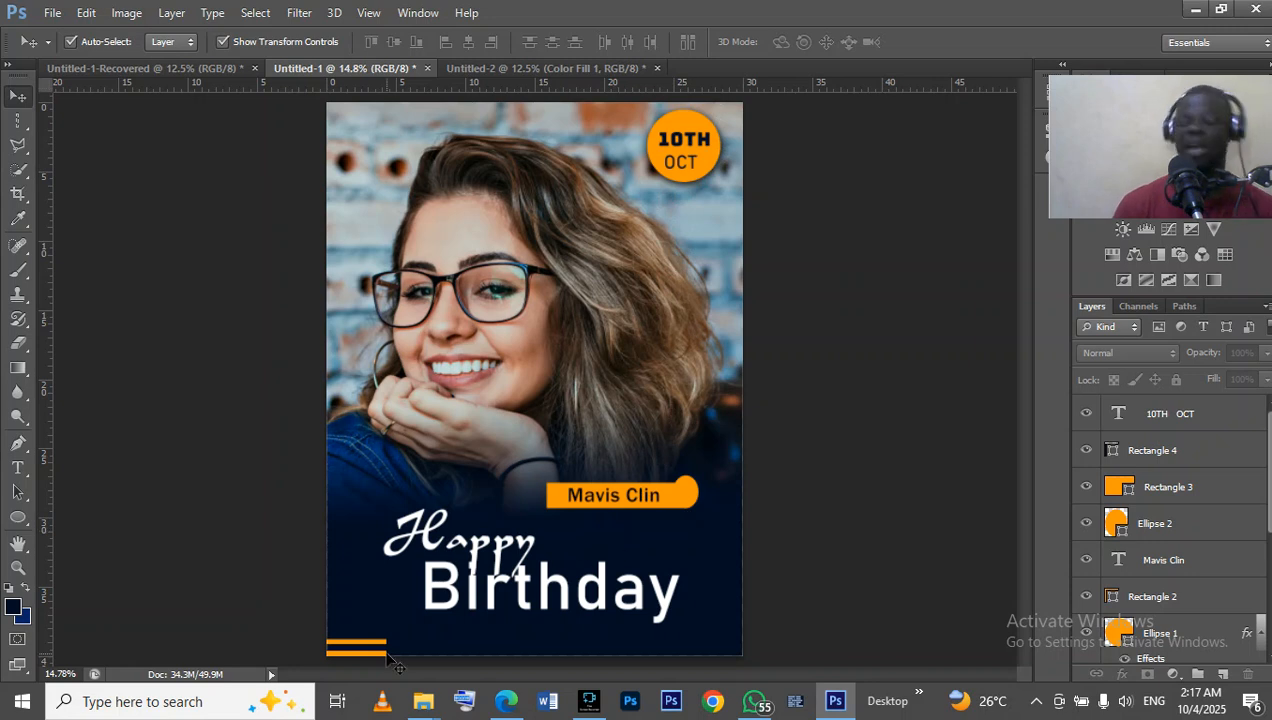
{"action": "left_click", "coordinate": [569, 72]}
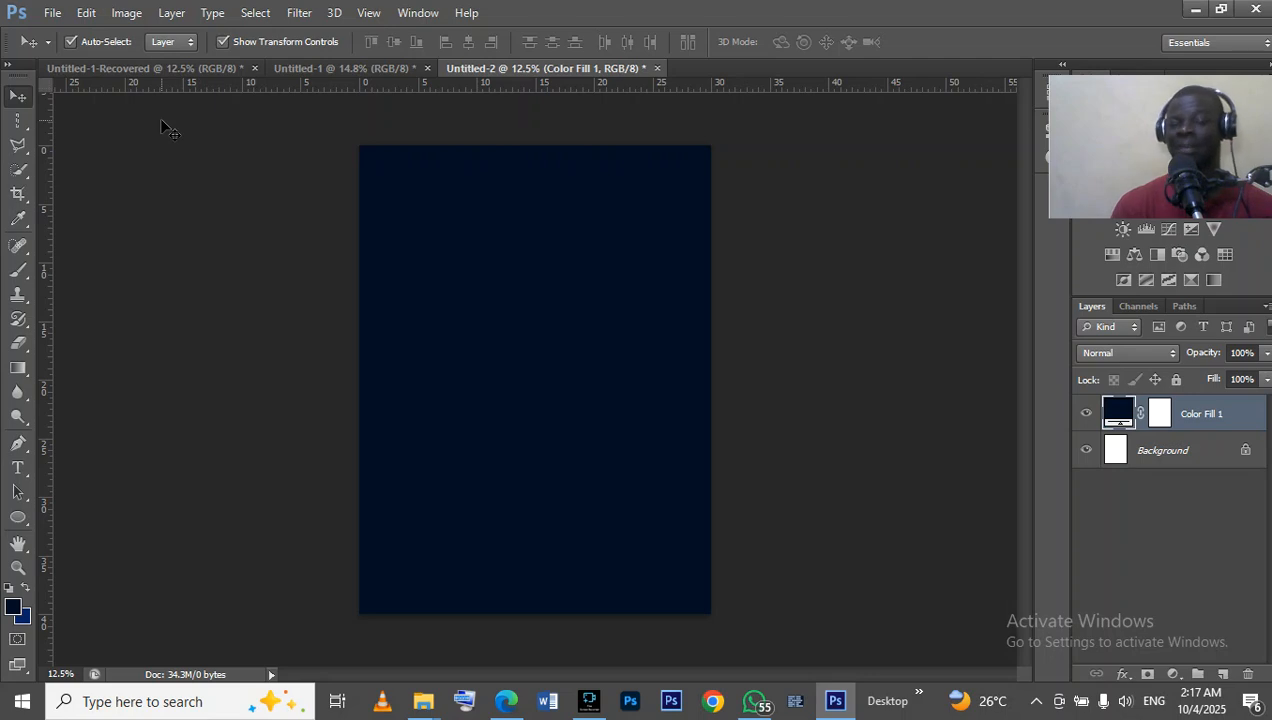
{"action": "left_click", "coordinate": [52, 13]}
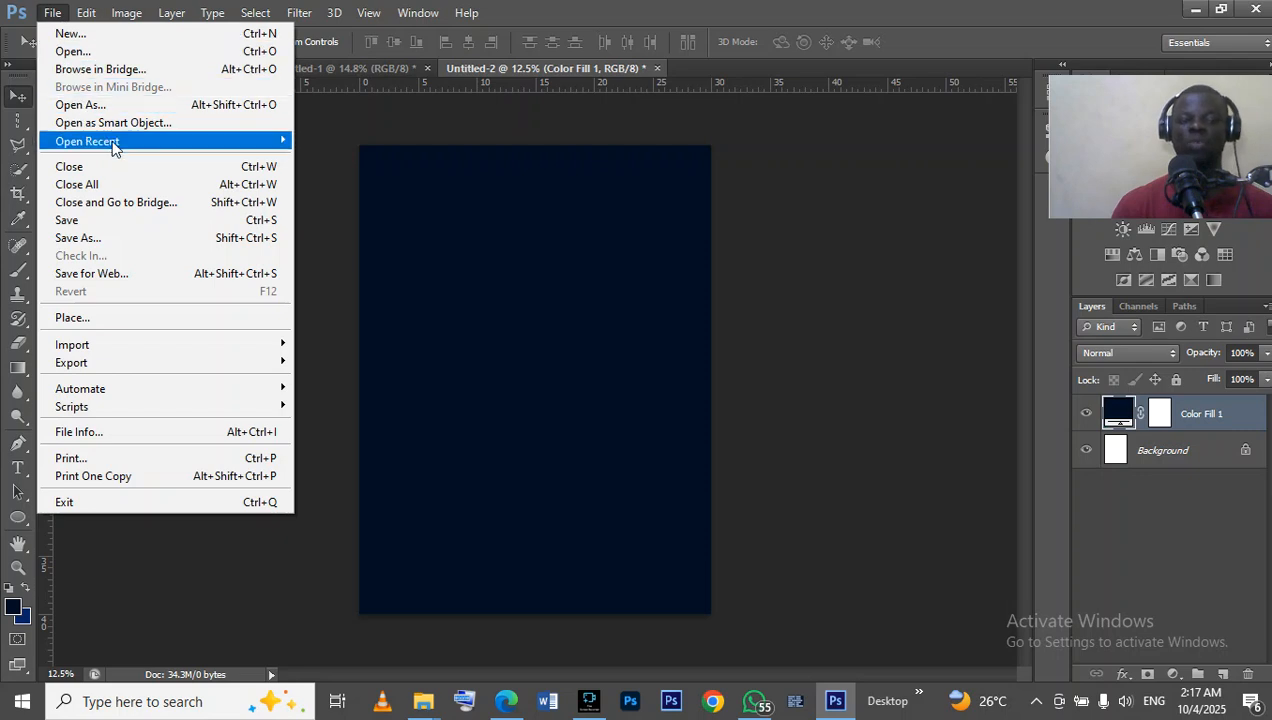
{"action": "left_click", "coordinate": [133, 318]}
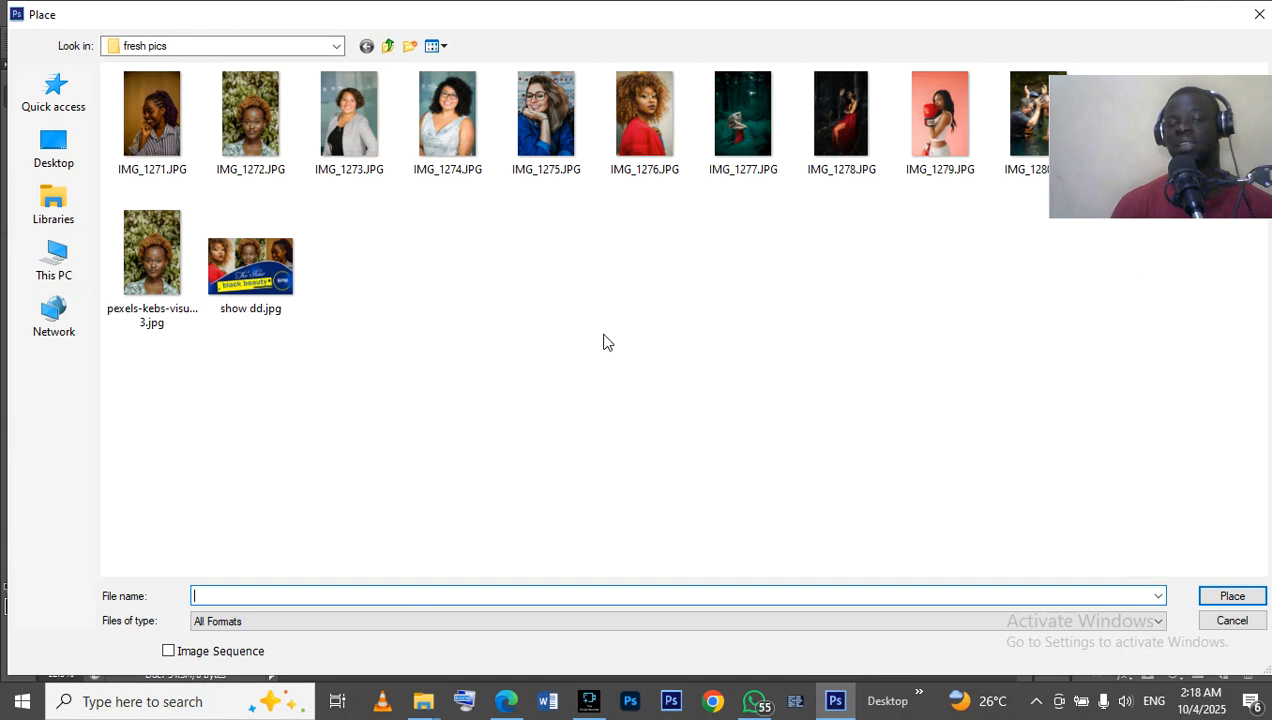
{"action": "double_click", "coordinate": [541, 147]}
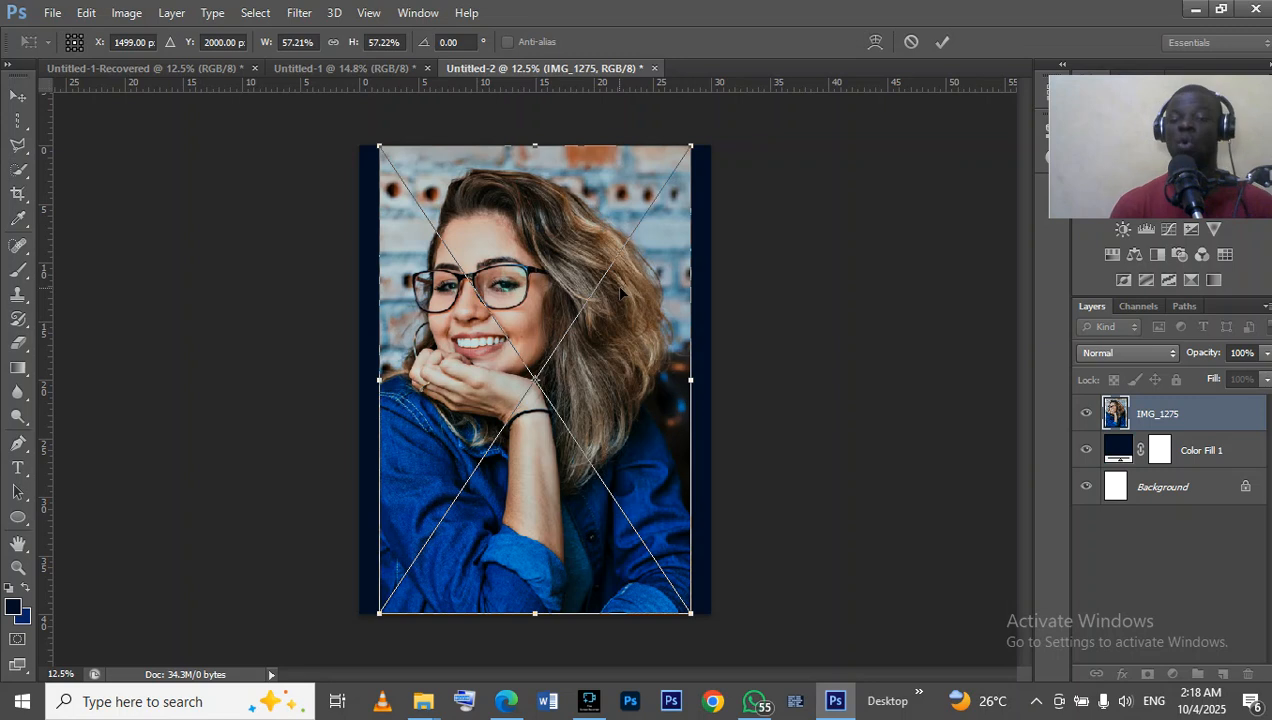
Scale the placed photo to about 66% and position it at about X 1462, Y 2300 px so it covers the canvas.
{"action": "left_click_drag", "start_coordinate": [693, 150], "coordinate": [725, 98]}
{"action": "left_click_drag", "start_coordinate": [625, 344], "coordinate": [605, 366]}
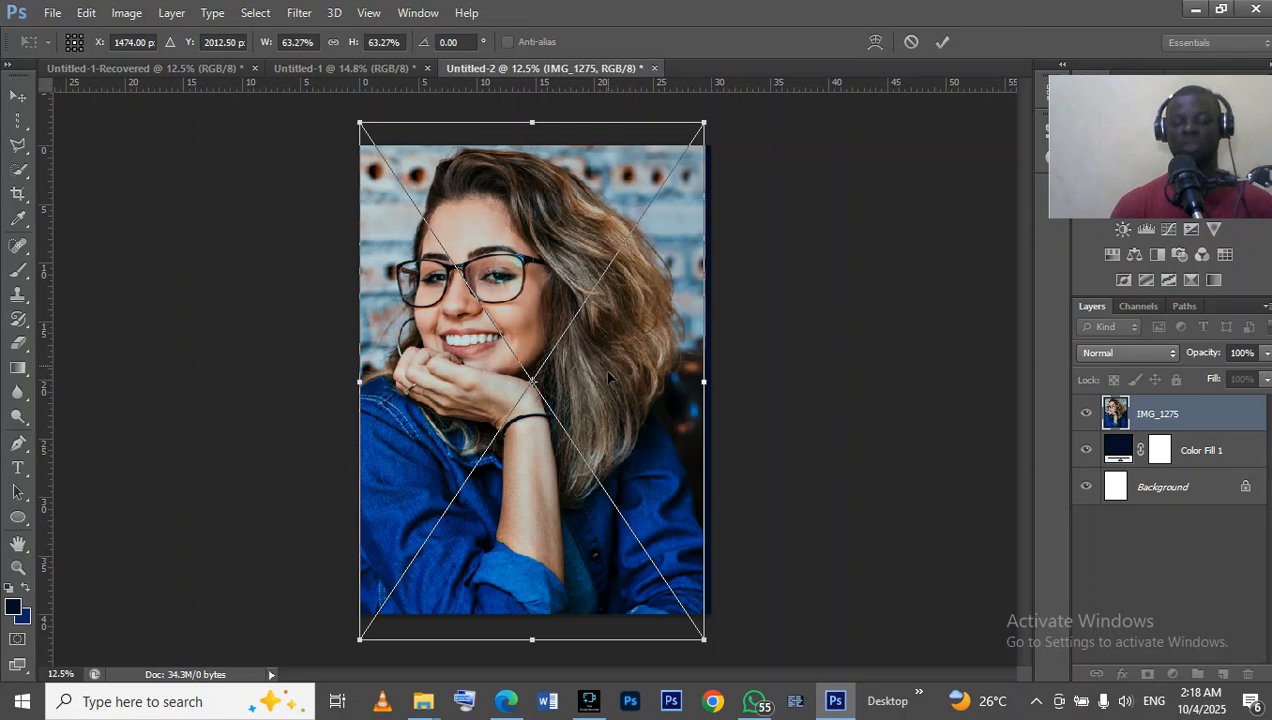
{"action": "key", "text": "Right"}
{"action": "key", "text": "Right"}
{"action": "key", "text": "Right"}
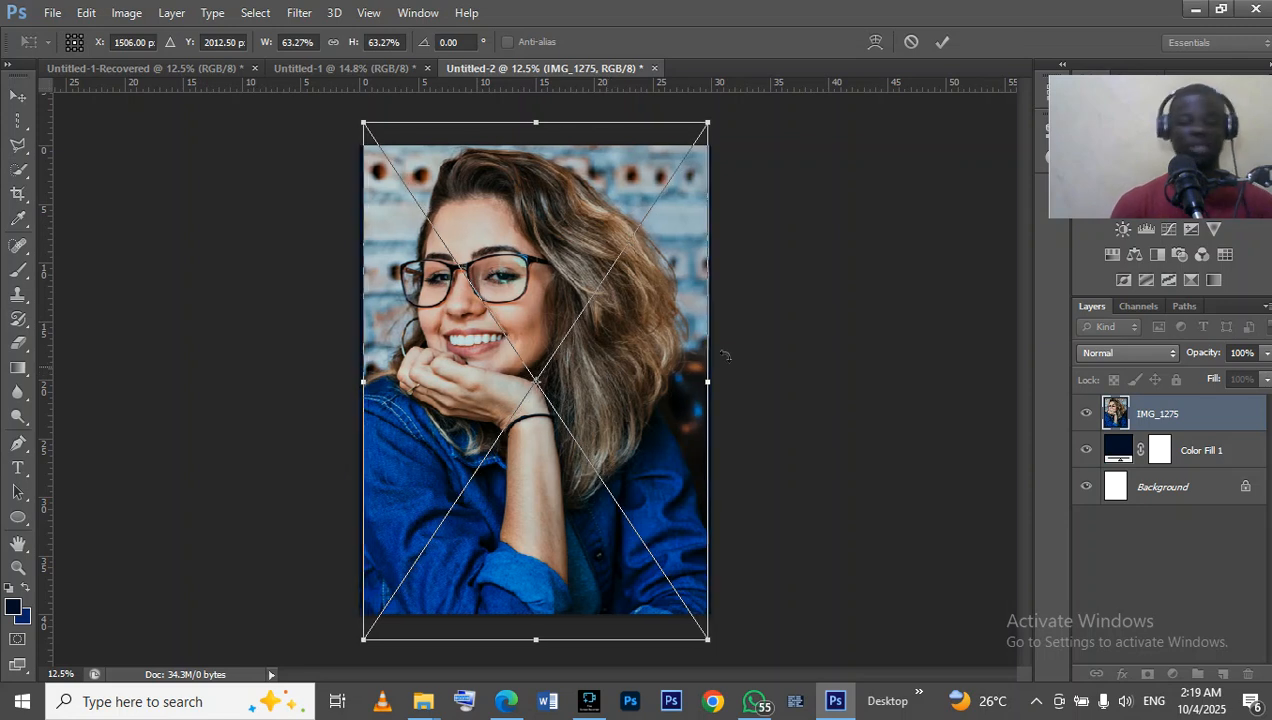
{"action": "left_click_drag", "start_coordinate": [704, 130], "coordinate": [722, 100]}
{"action": "left_click_drag", "start_coordinate": [633, 287], "coordinate": [620, 318]}
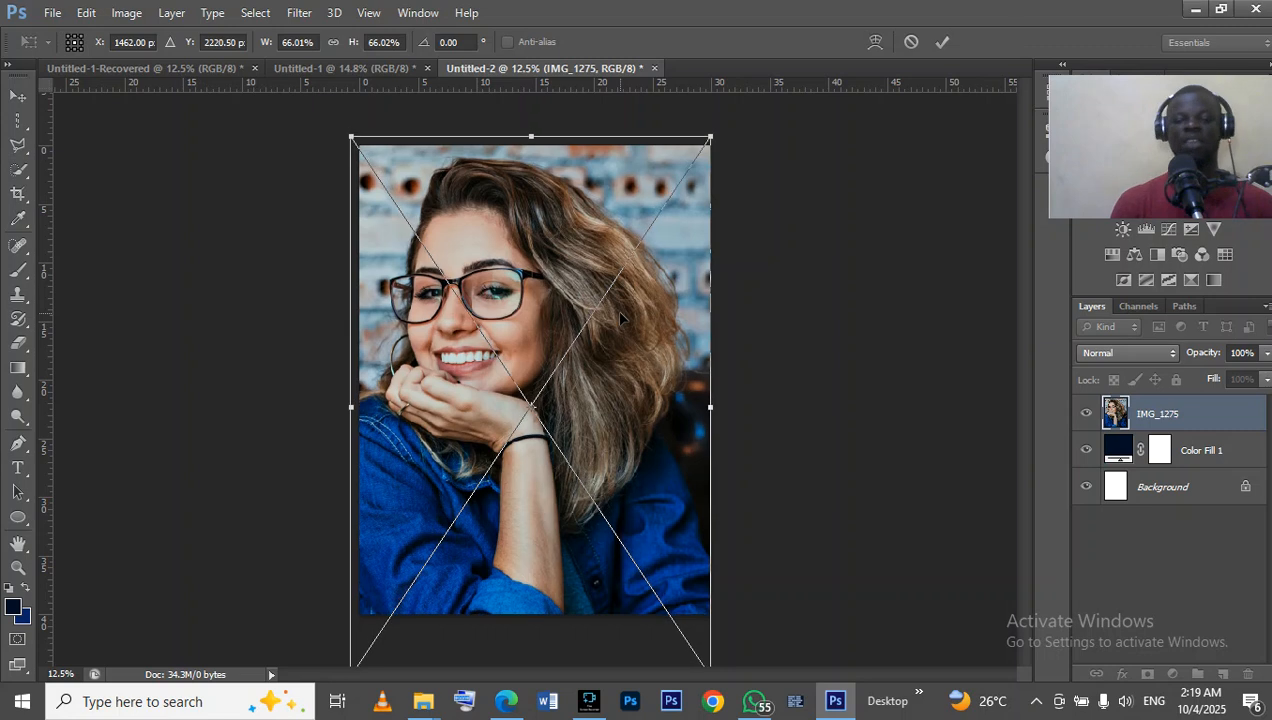
{"action": "key", "text": "shift+Down"}
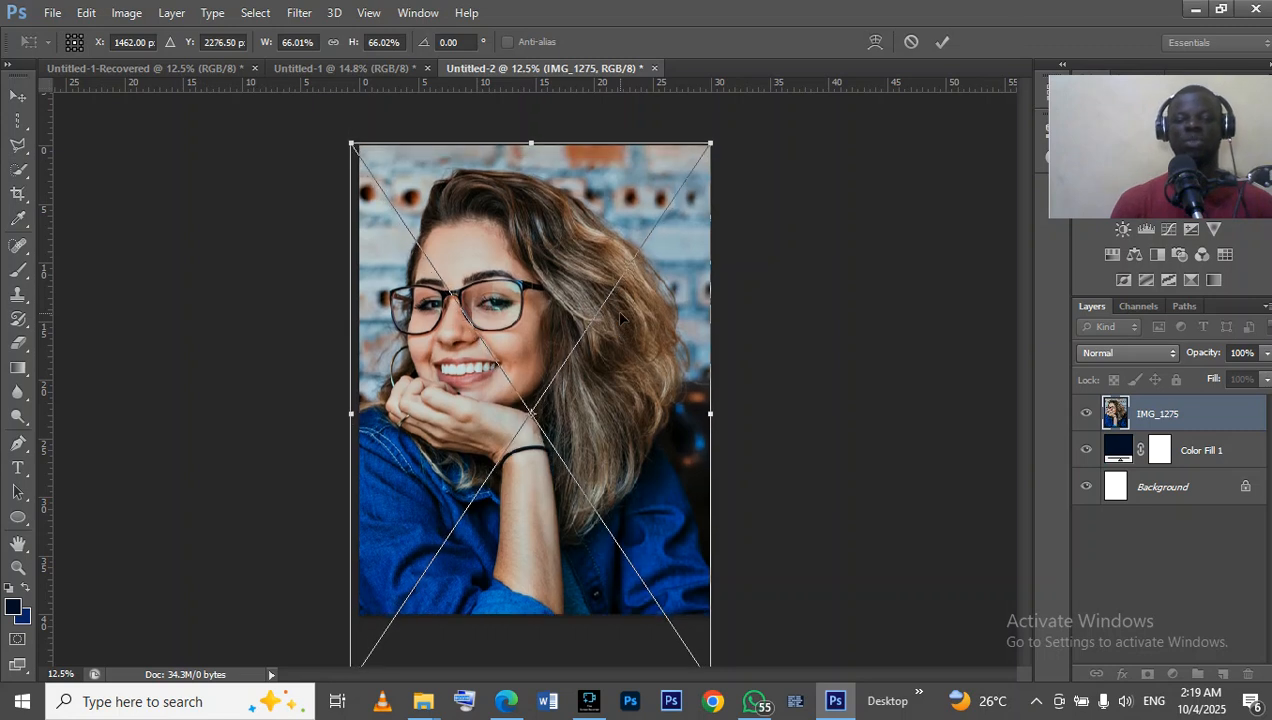
{"action": "key", "text": "Down"}
{"action": "key", "text": "Down"}
{"action": "key", "text": "Down"}
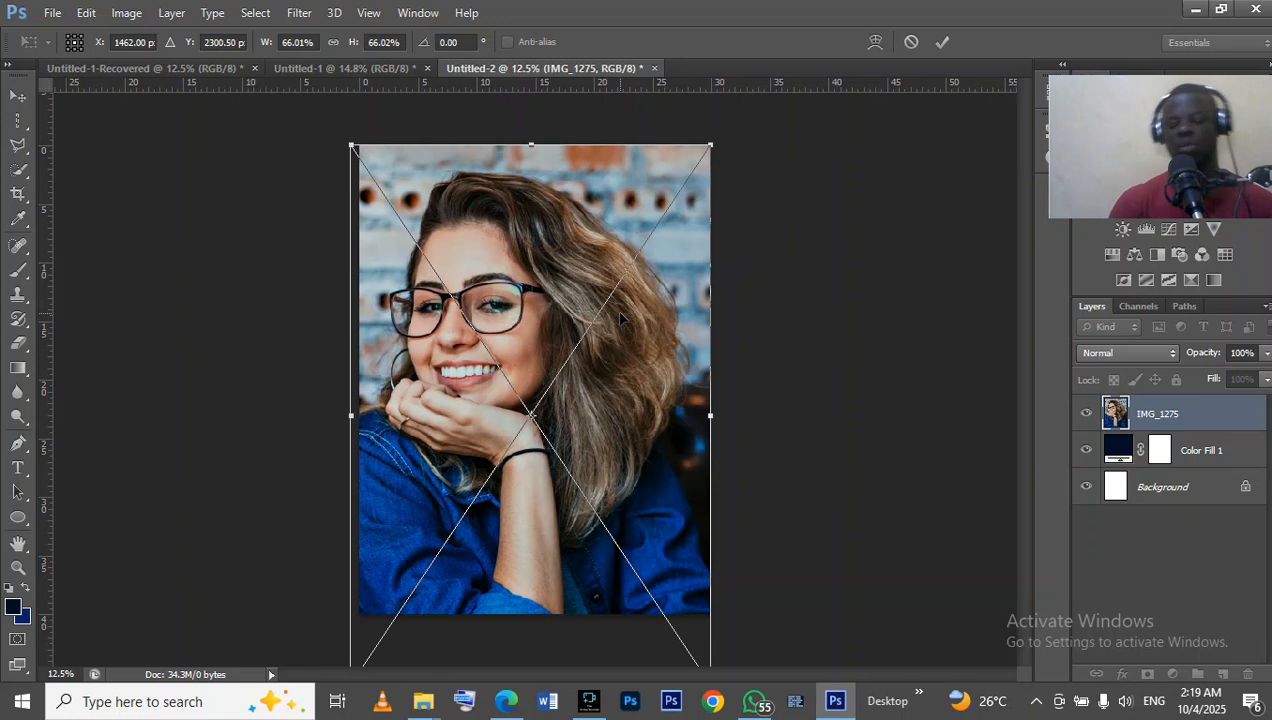
{"action": "key", "text": "Return"}
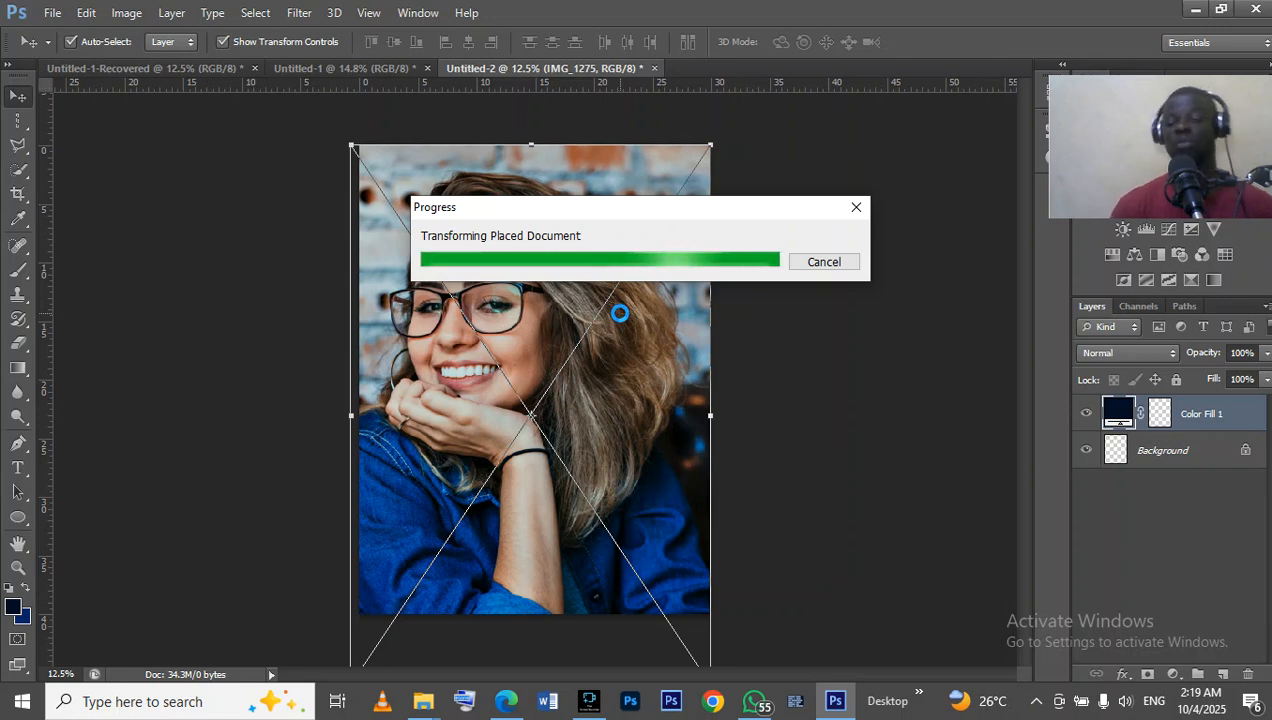
{"action": "left_click", "coordinate": [819, 347]}
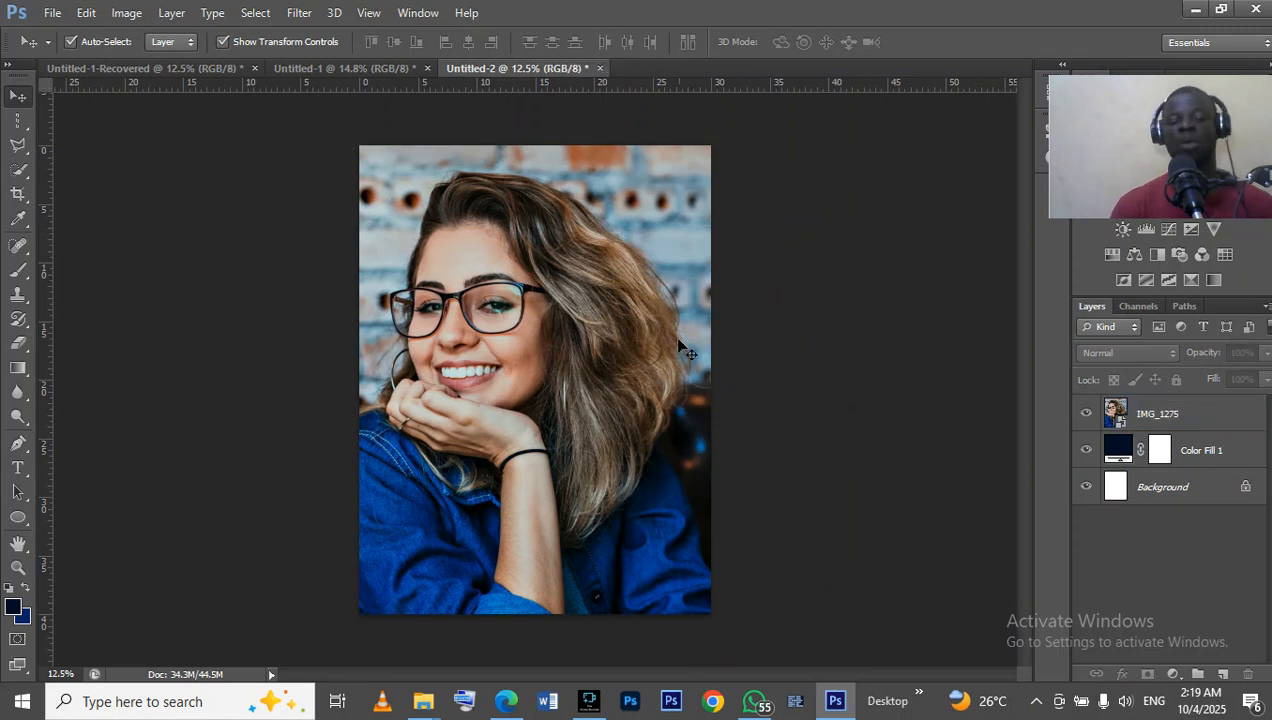
Compare with the finished flyer and rename the photo layer as PIC1.
{"action": "left_click", "coordinate": [396, 68]}
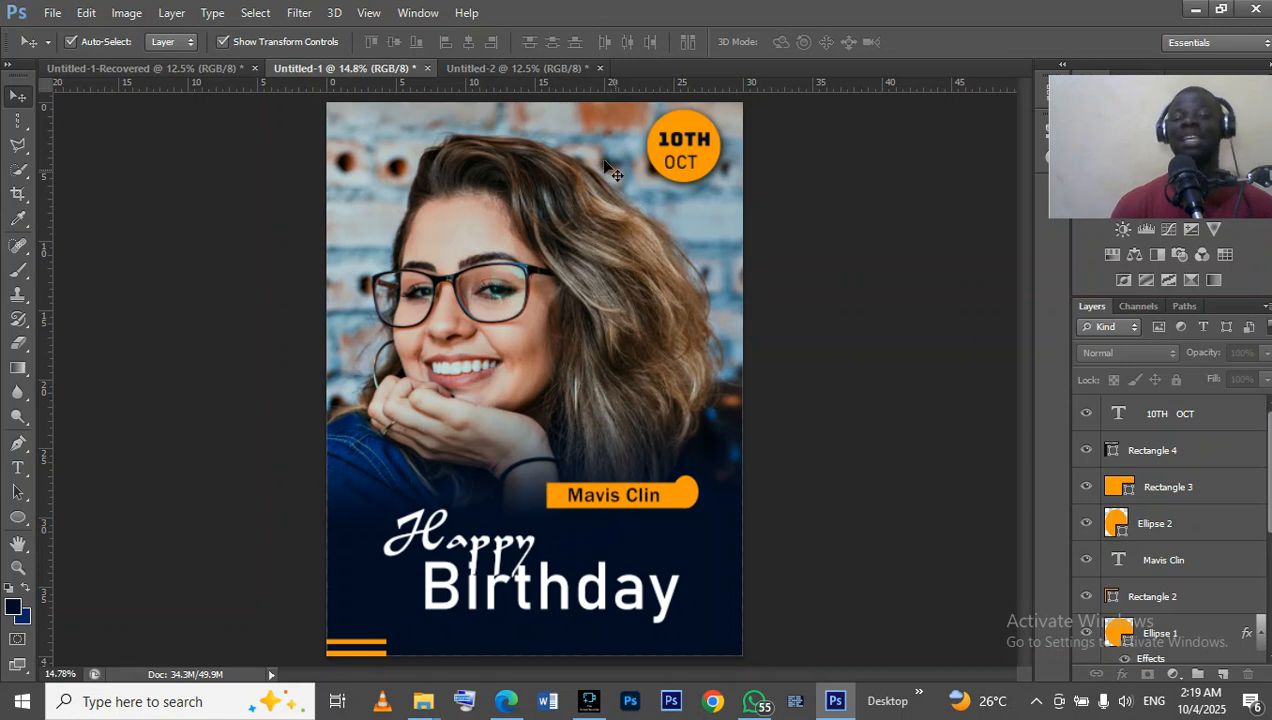
{"action": "left_click", "coordinate": [551, 74]}
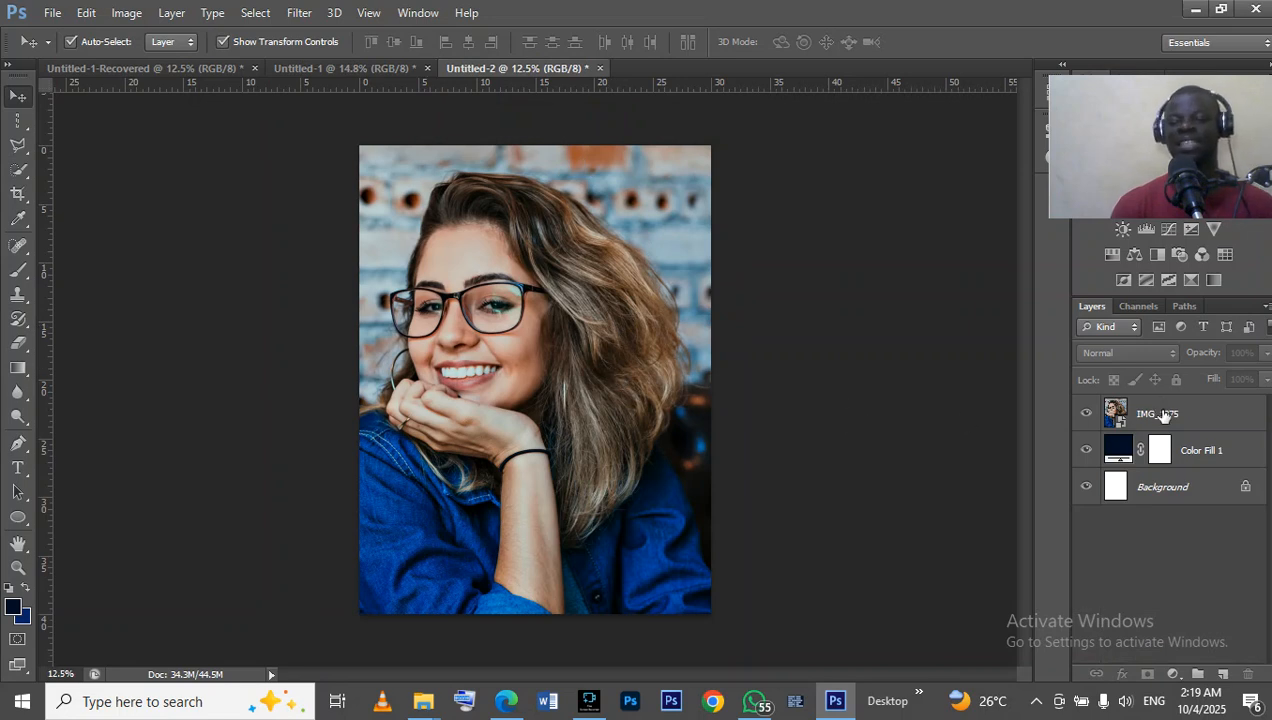
{"action": "left_click", "coordinate": [1185, 415]}
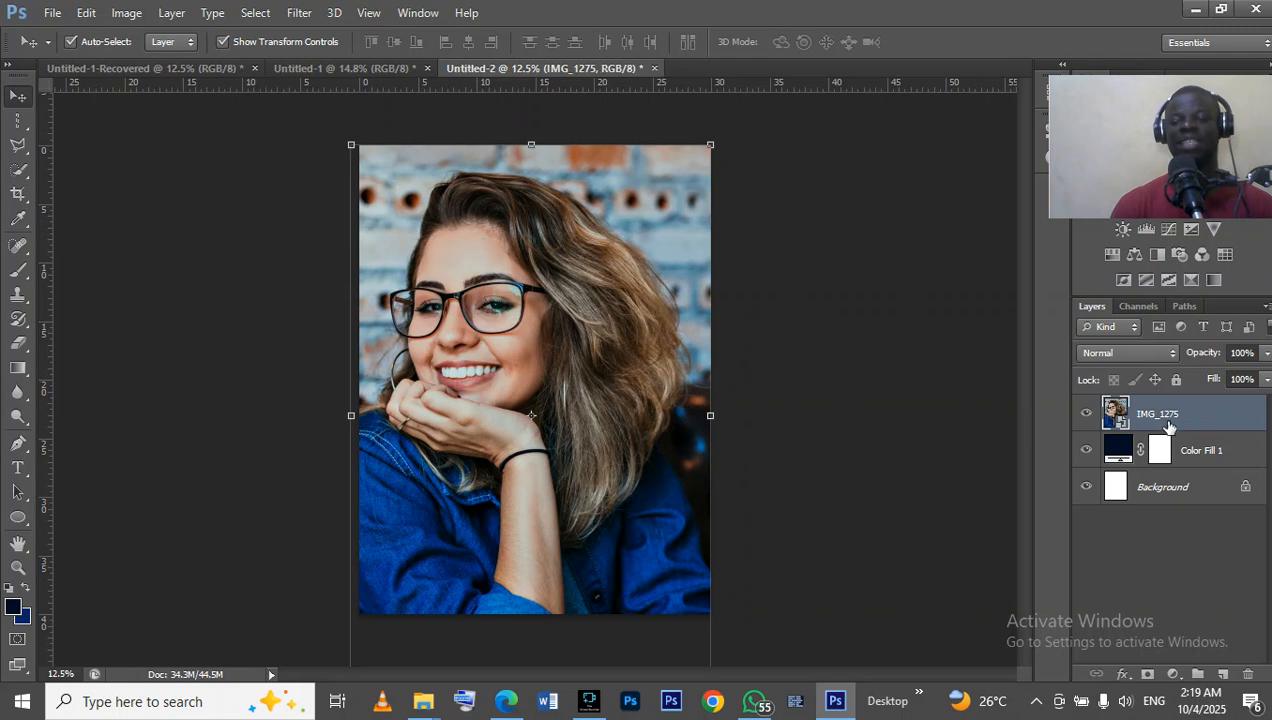
{"action": "double_click", "coordinate": [1163, 414]}
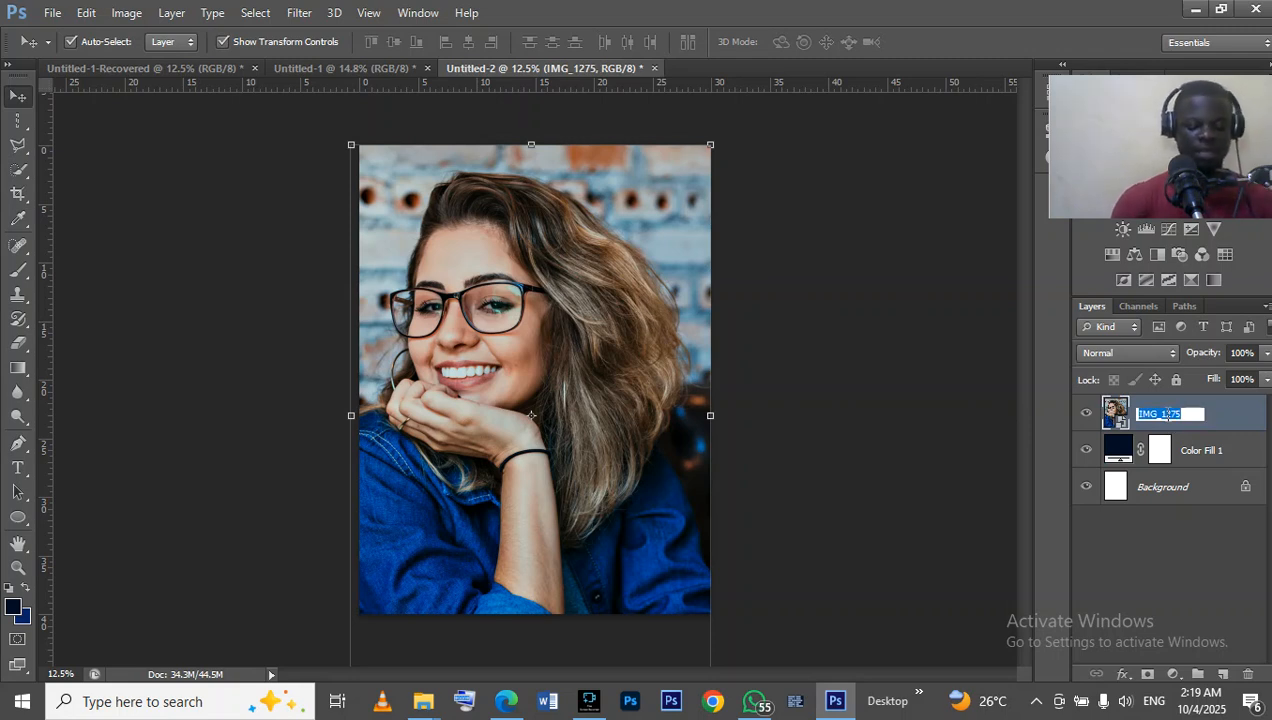
{"action": "type", "text": "PI"}
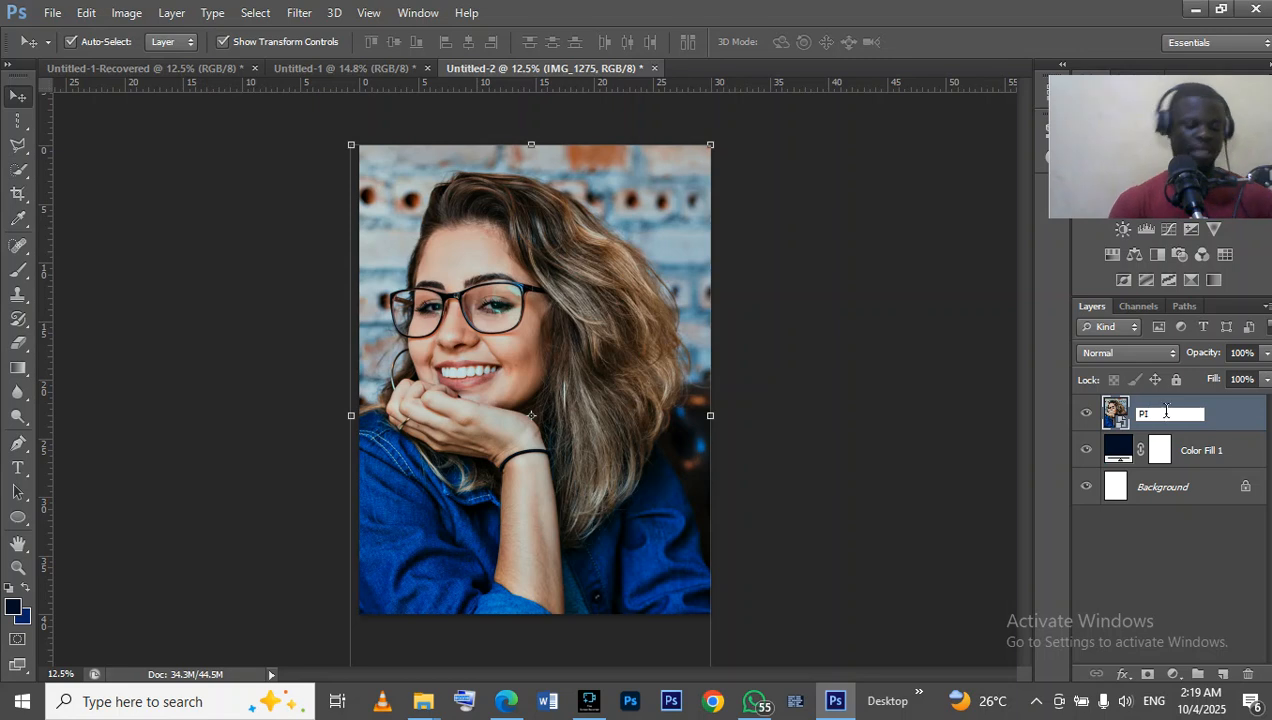
{"action": "type", "text": "C1"}
{"action": "key", "text": "Return"}
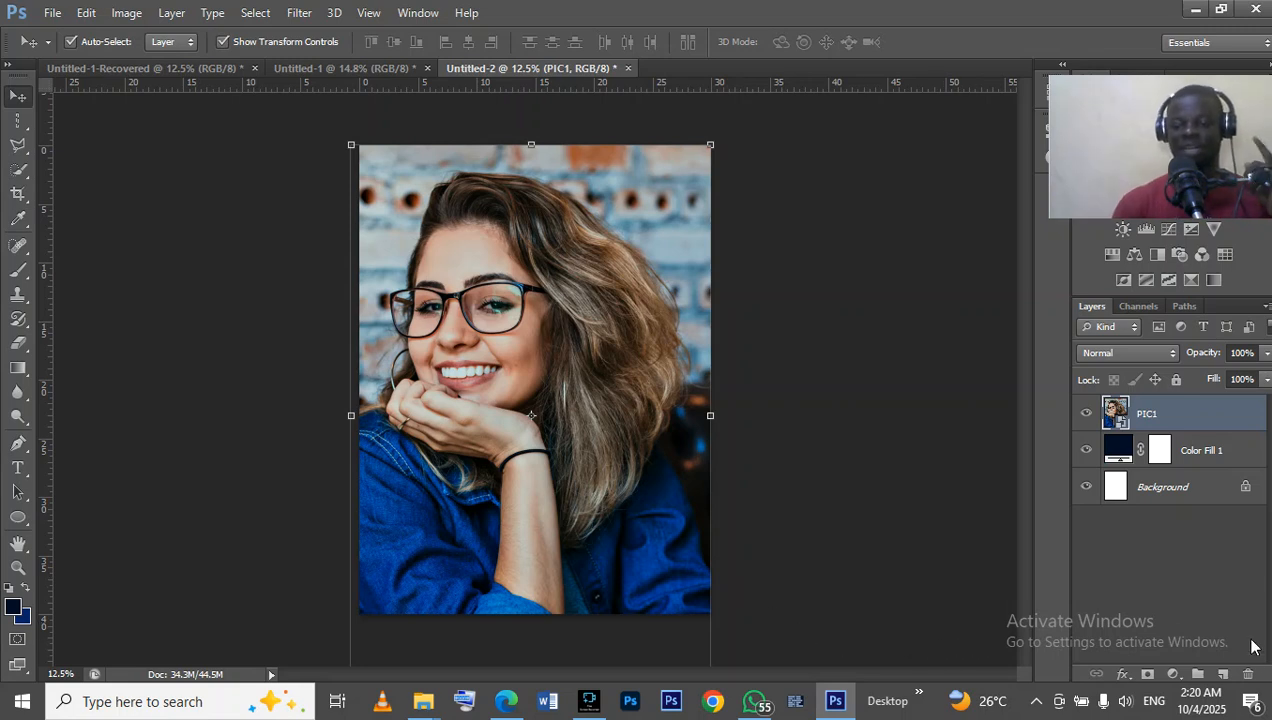
Add a layer mask to PIC1 and activate the Gradient tool with the current foreground-to-transparent gradient.
{"action": "left_click", "coordinate": [1147, 674]}
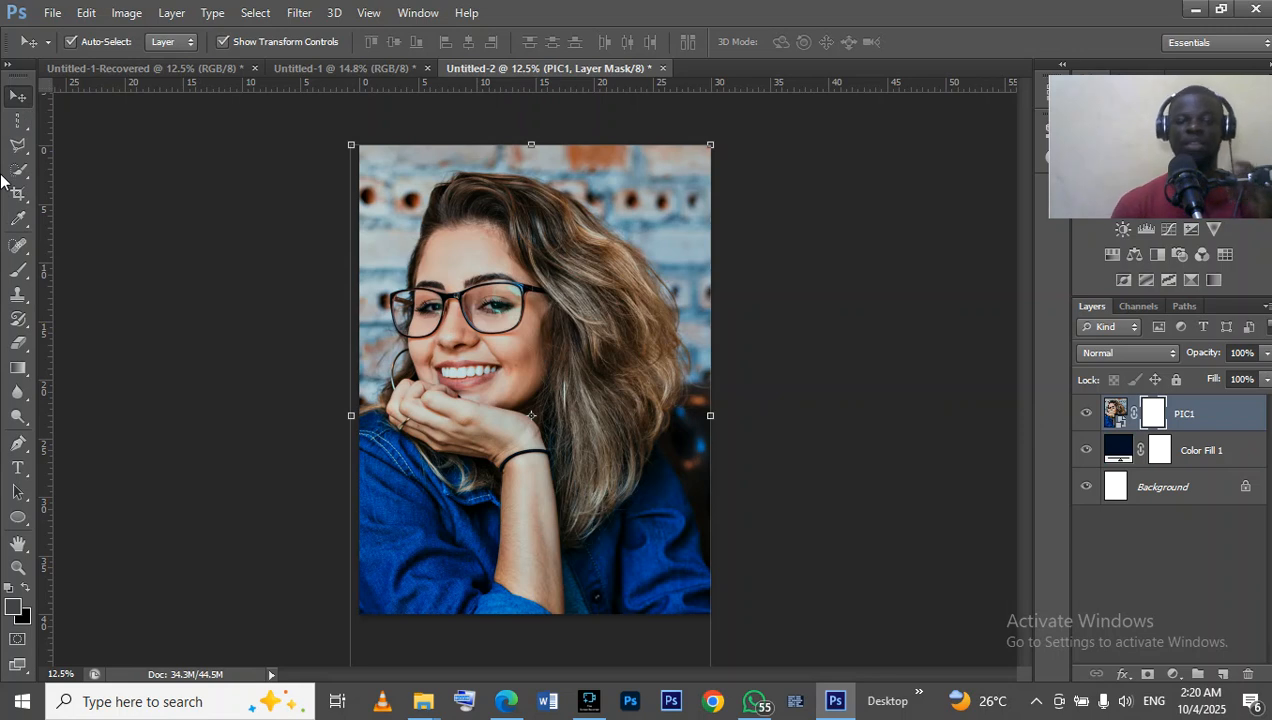
{"action": "left_click", "coordinate": [20, 367]}
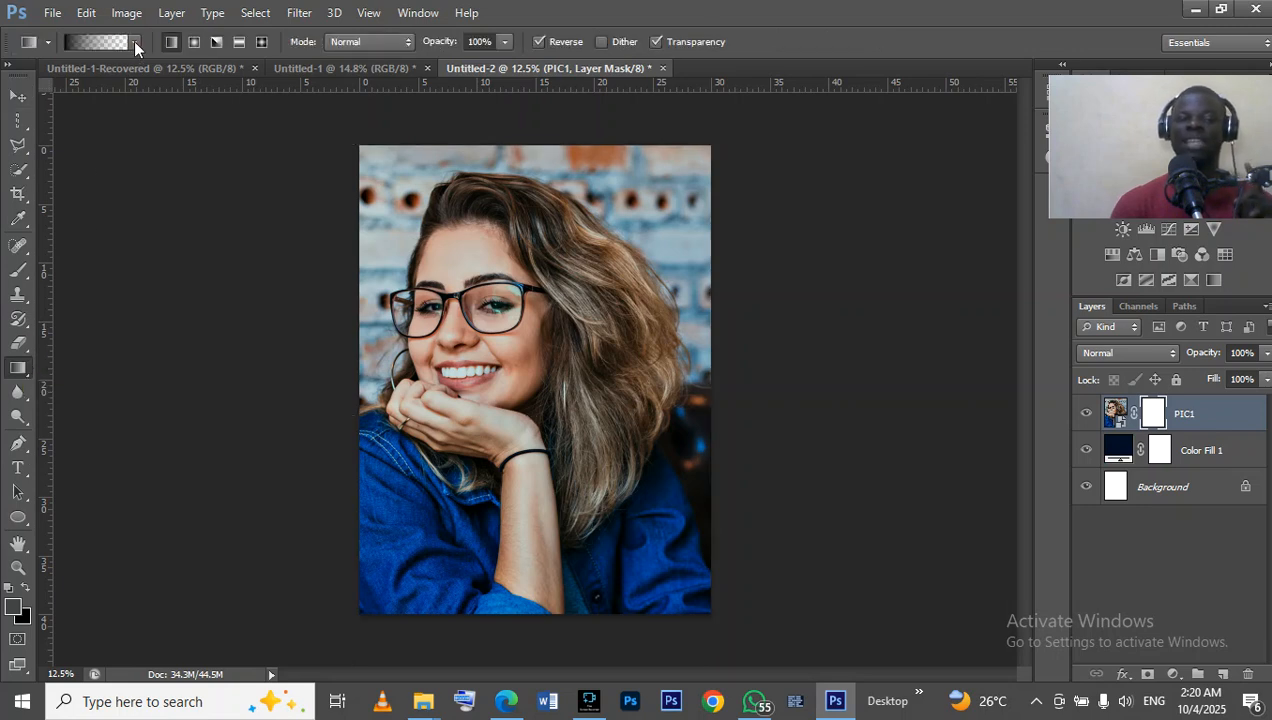
{"action": "left_click", "coordinate": [134, 42]}
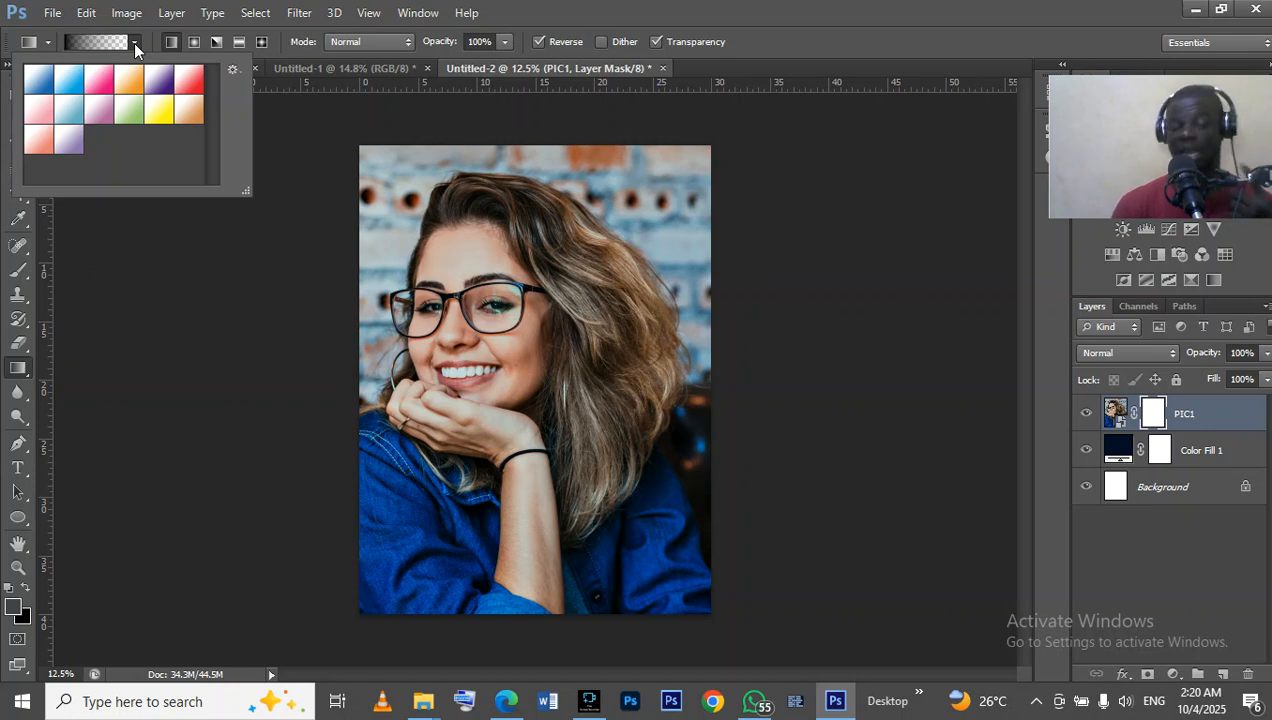
{"action": "left_click", "coordinate": [133, 43]}
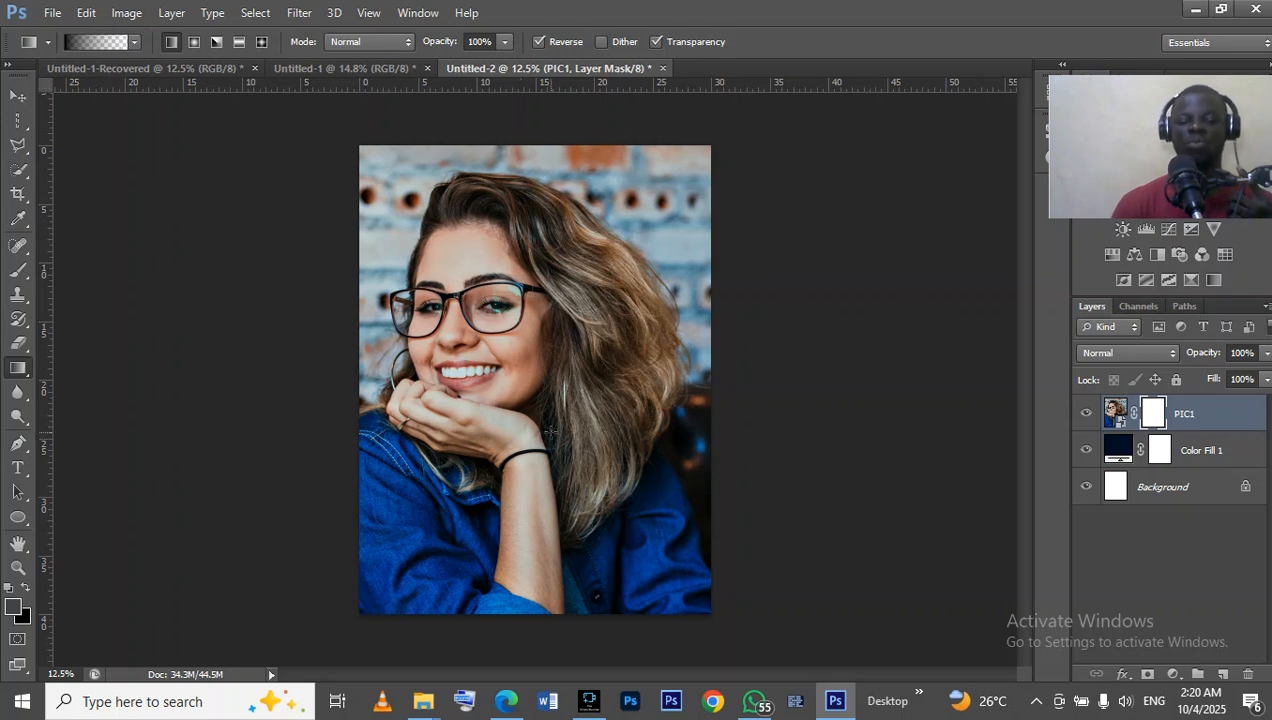
Try a linear gradient drawn upward from the hand to the forehead on the PIC1 mask, and undo it.
{"action": "left_click", "coordinate": [550, 432]}
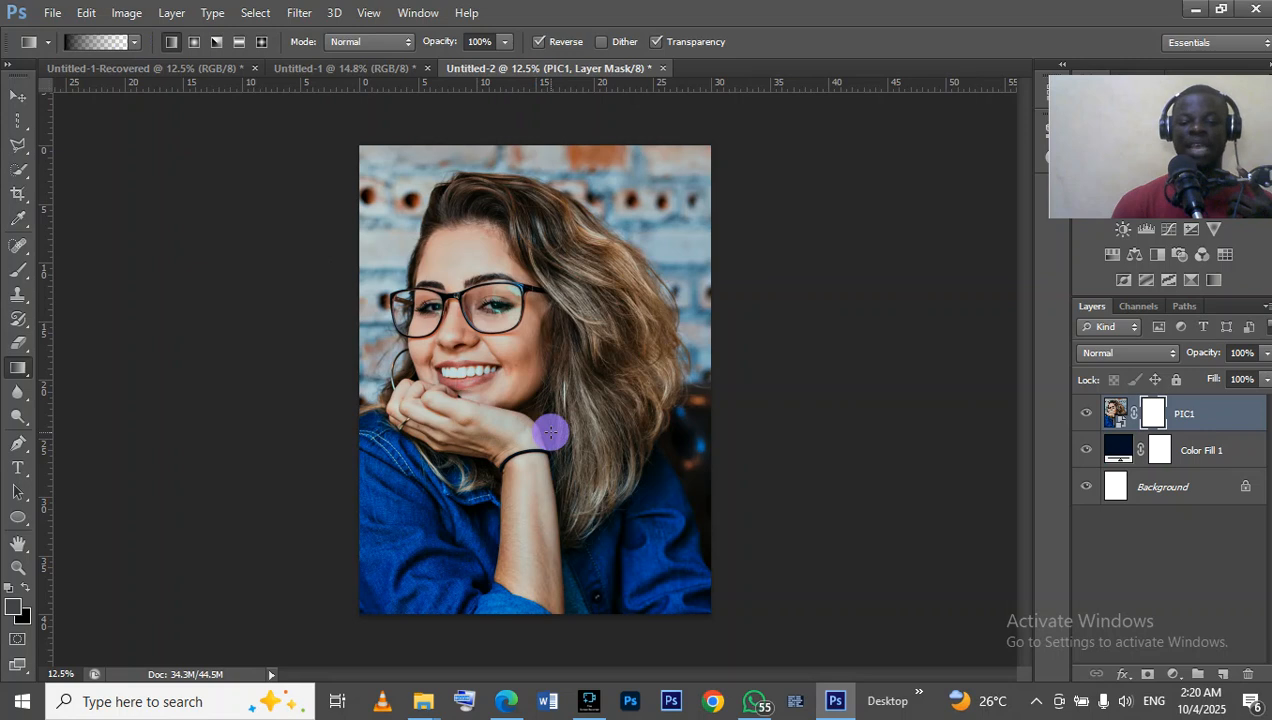
{"action": "left_click_drag", "start_coordinate": [550, 432], "coordinate": [553, 261]}
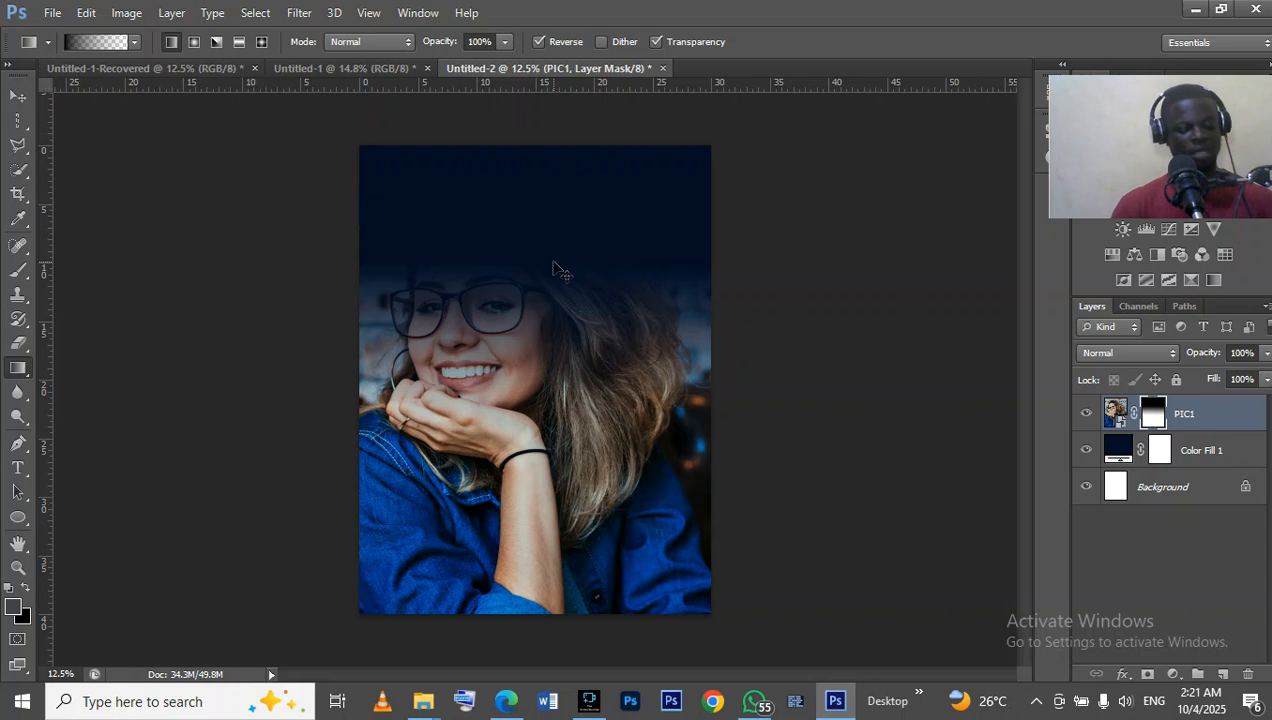
{"action": "key", "text": "ctrl+z"}
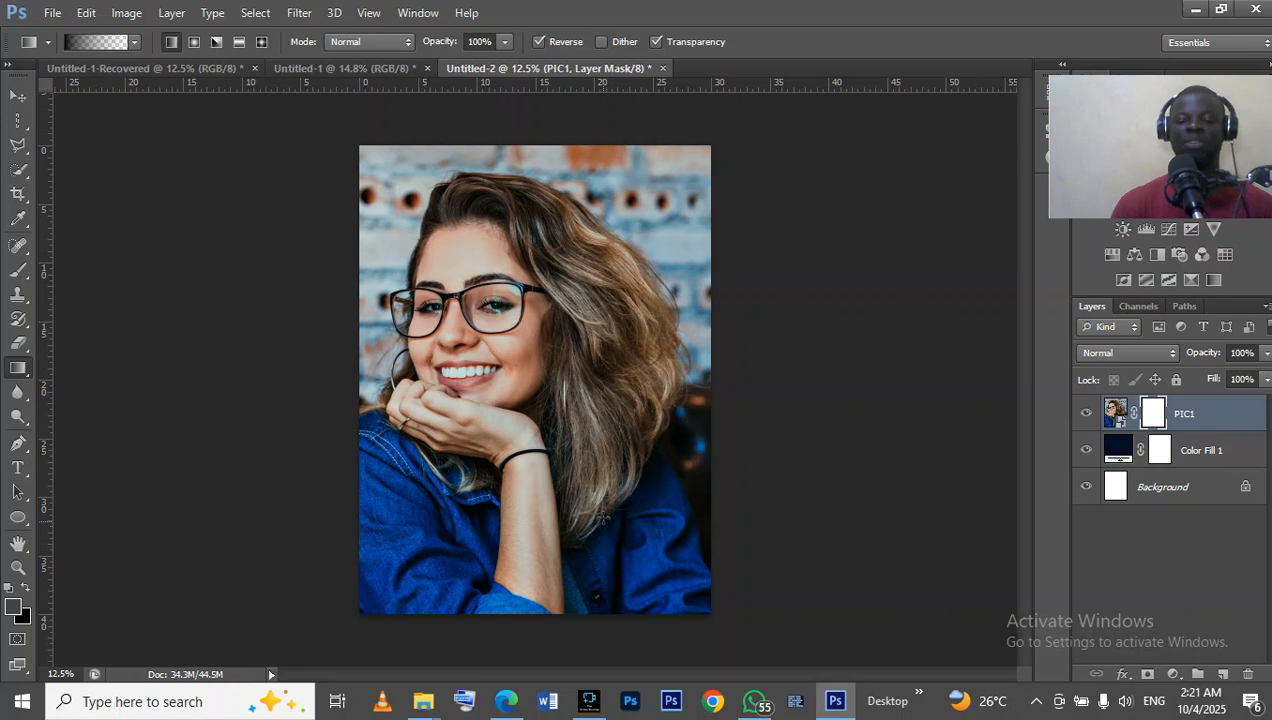
Fade the bottom of the photo into the navy background with repeated downward linear gradients on the PIC1 mask, working up to the forearm.
{"action": "left_click_drag", "start_coordinate": [581, 482], "coordinate": [590, 631]}
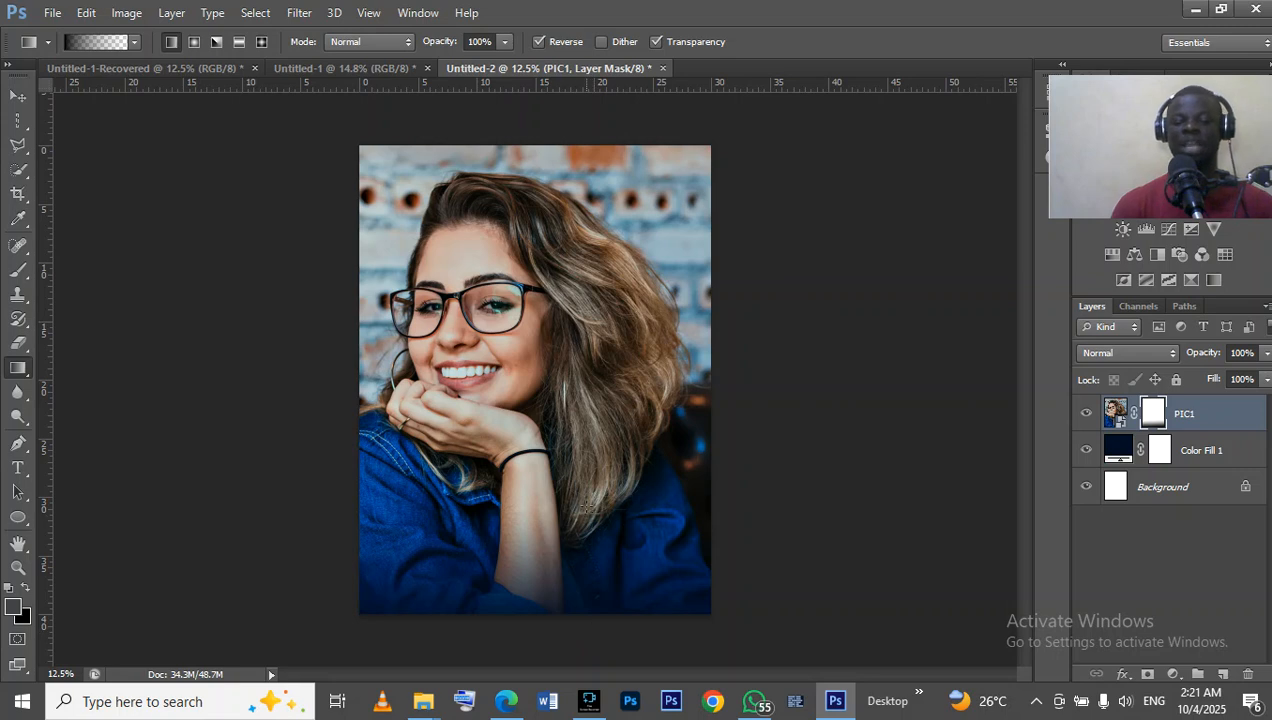
{"action": "left_click_drag", "start_coordinate": [586, 482], "coordinate": [584, 627]}
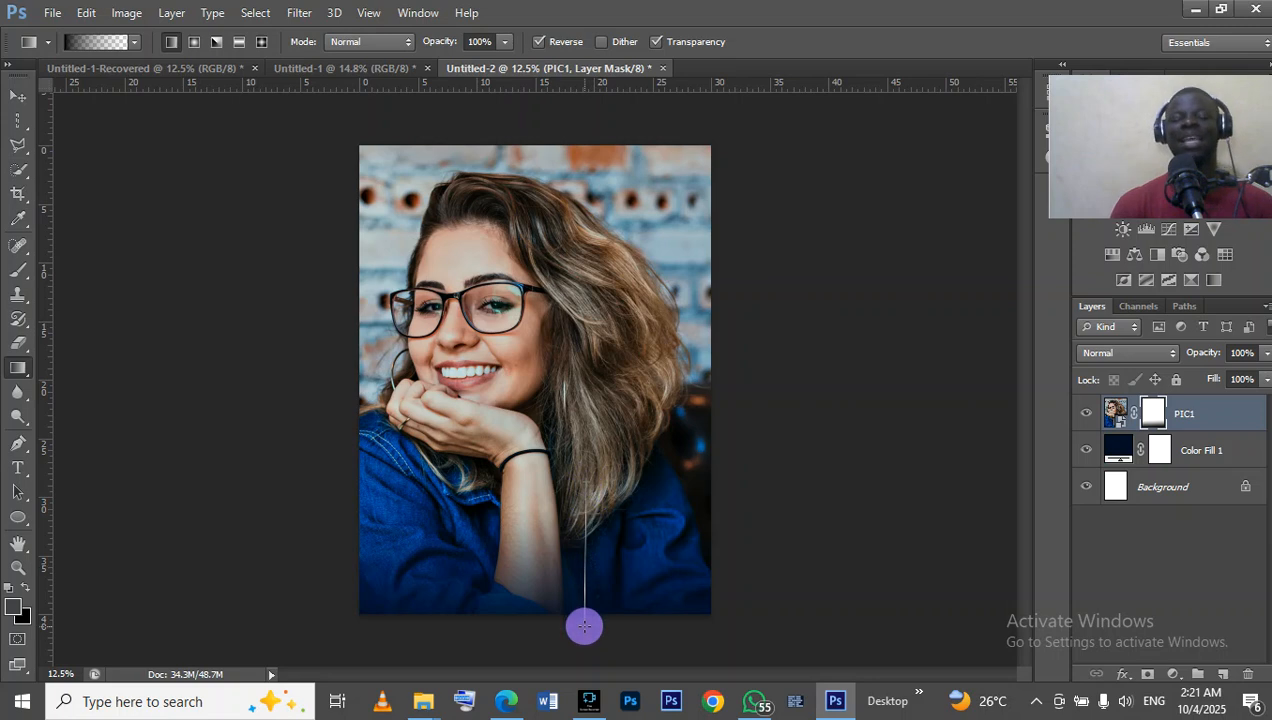
{"action": "left_click_drag", "start_coordinate": [584, 627], "coordinate": [587, 626]}
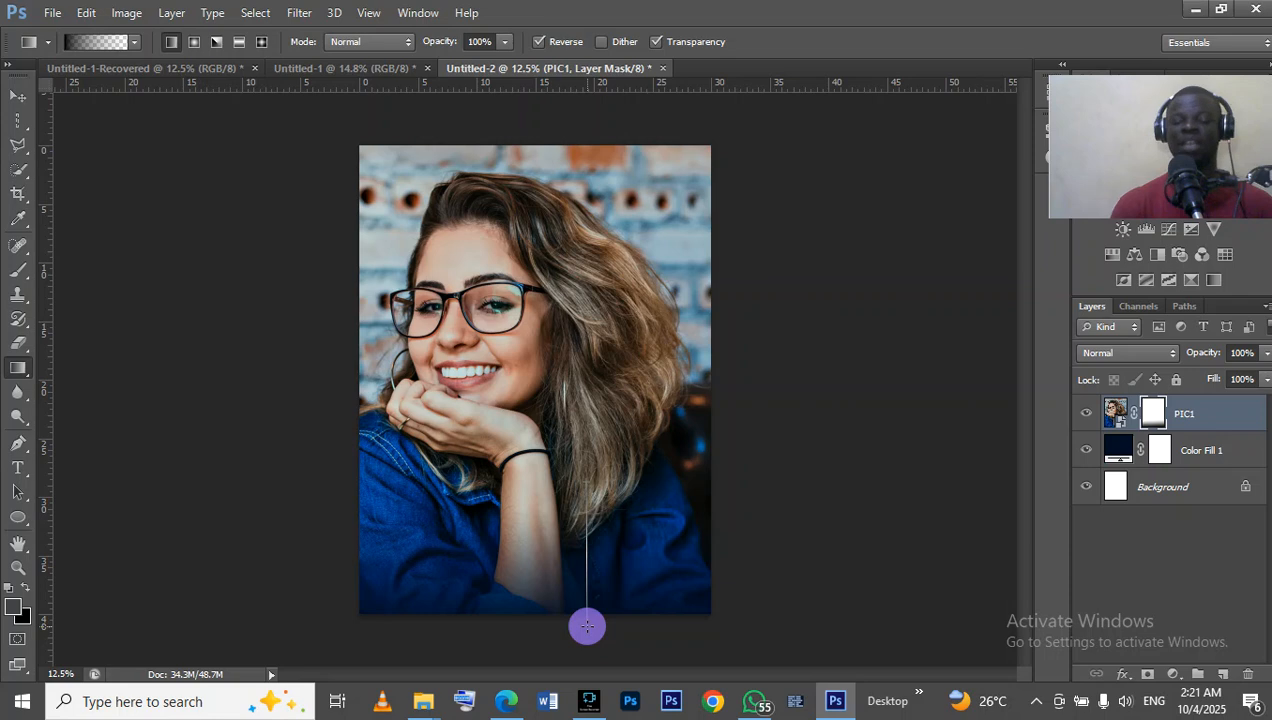
{"action": "left_click_drag", "start_coordinate": [587, 626], "coordinate": [587, 626]}
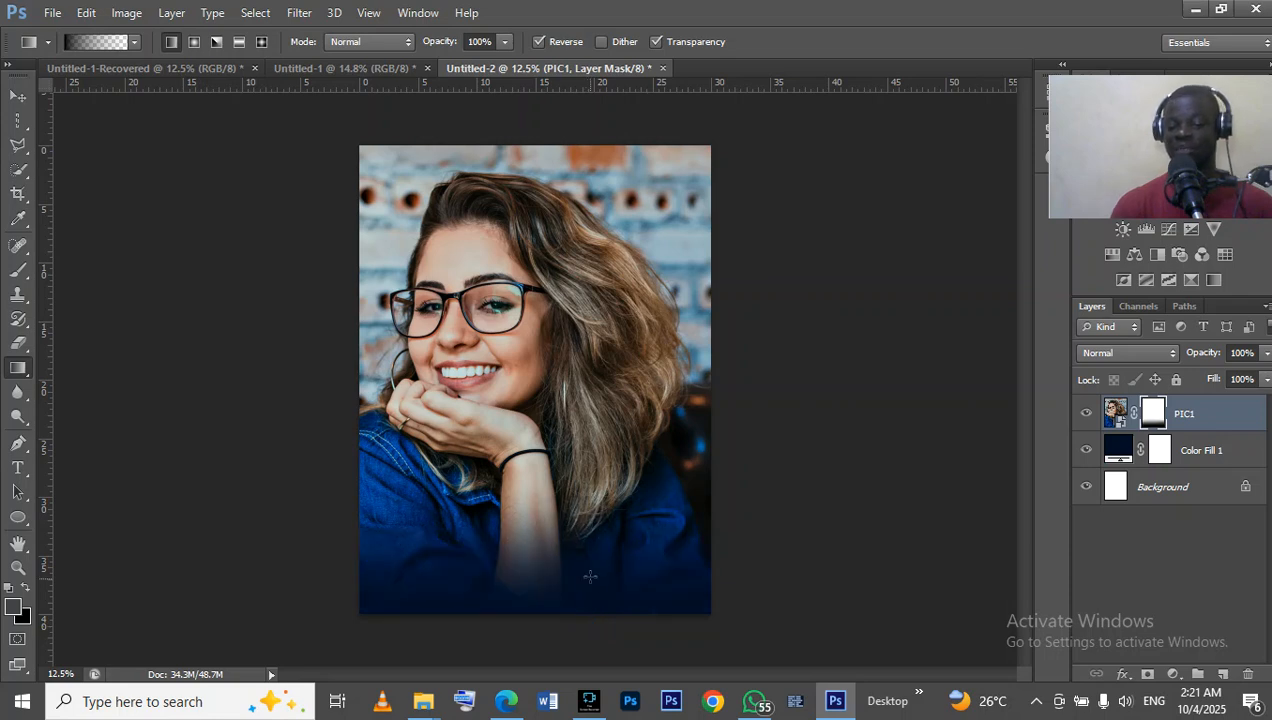
{"action": "left_click_drag", "start_coordinate": [589, 533], "coordinate": [589, 557]}
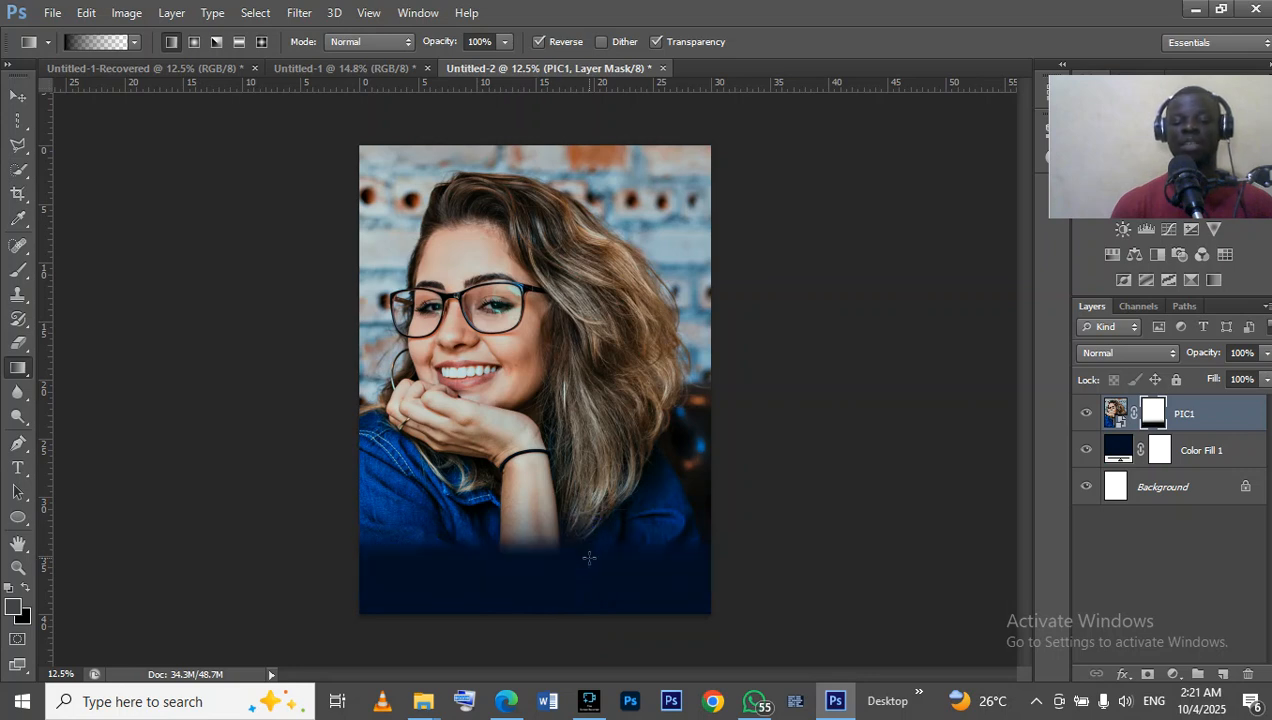
{"action": "left_click_drag", "start_coordinate": [585, 419], "coordinate": [587, 513]}
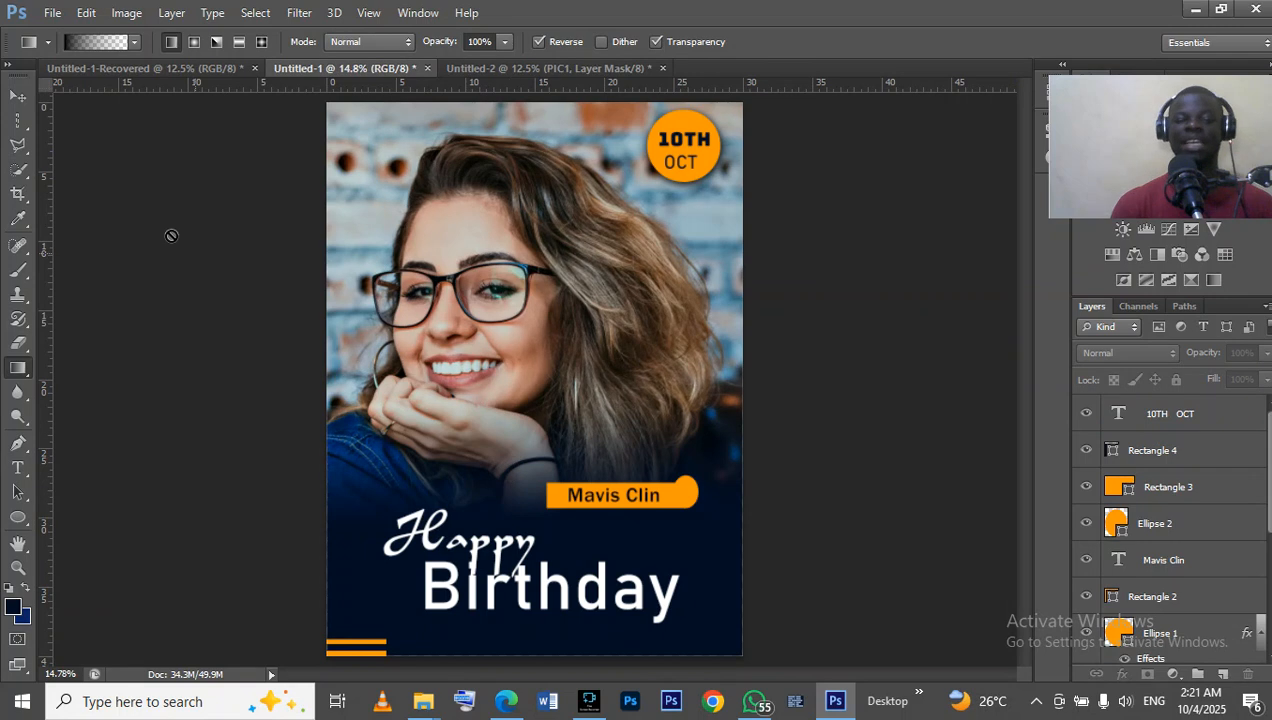
Compare with the finished flyer and extend the PIC1 mask fade up to the bracelet with two more short downward linear gradients.
{"action": "left_click", "coordinate": [20, 96]}
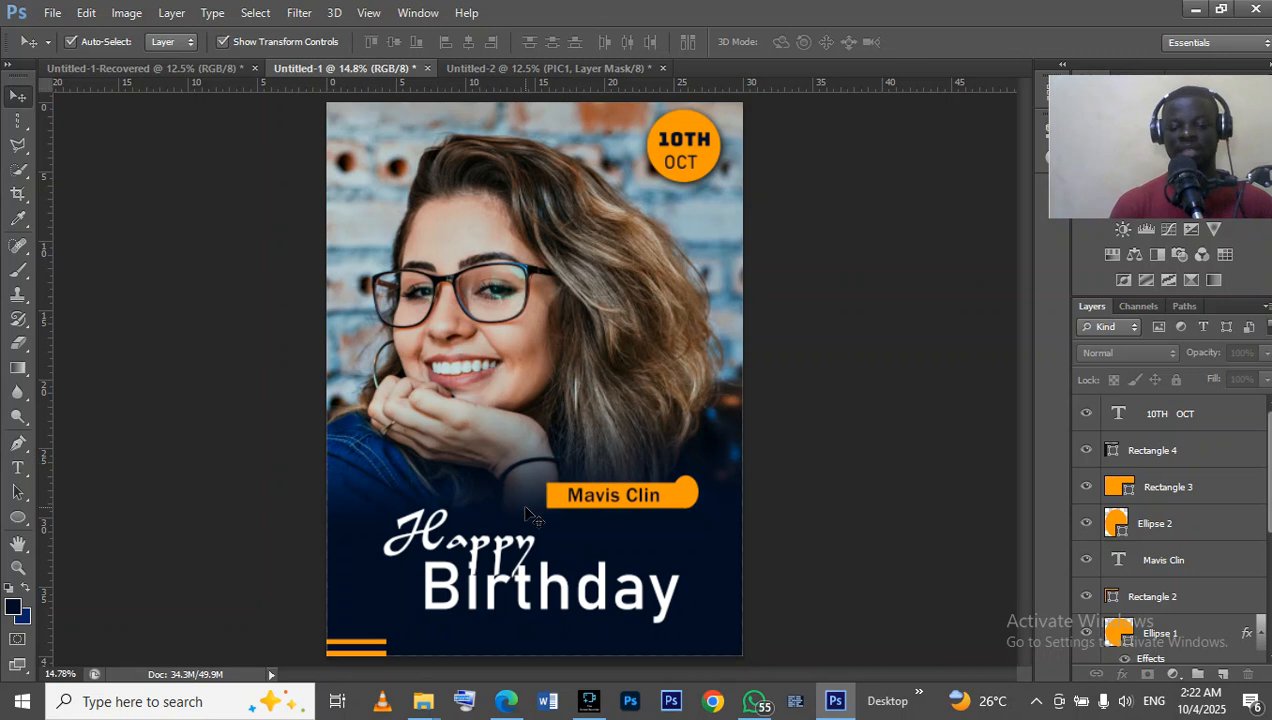
{"action": "left_click", "coordinate": [528, 74]}
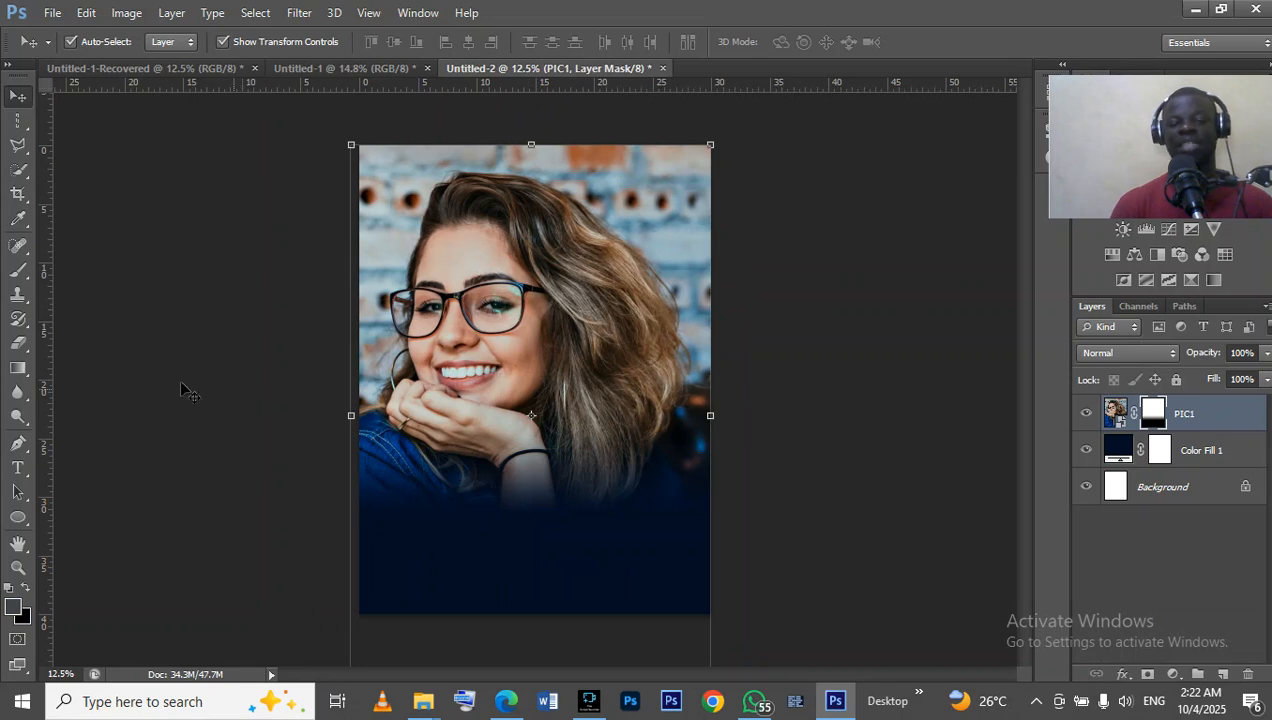
{"action": "left_click", "coordinate": [18, 367]}
{"action": "left_click_drag", "start_coordinate": [509, 455], "coordinate": [508, 497]}
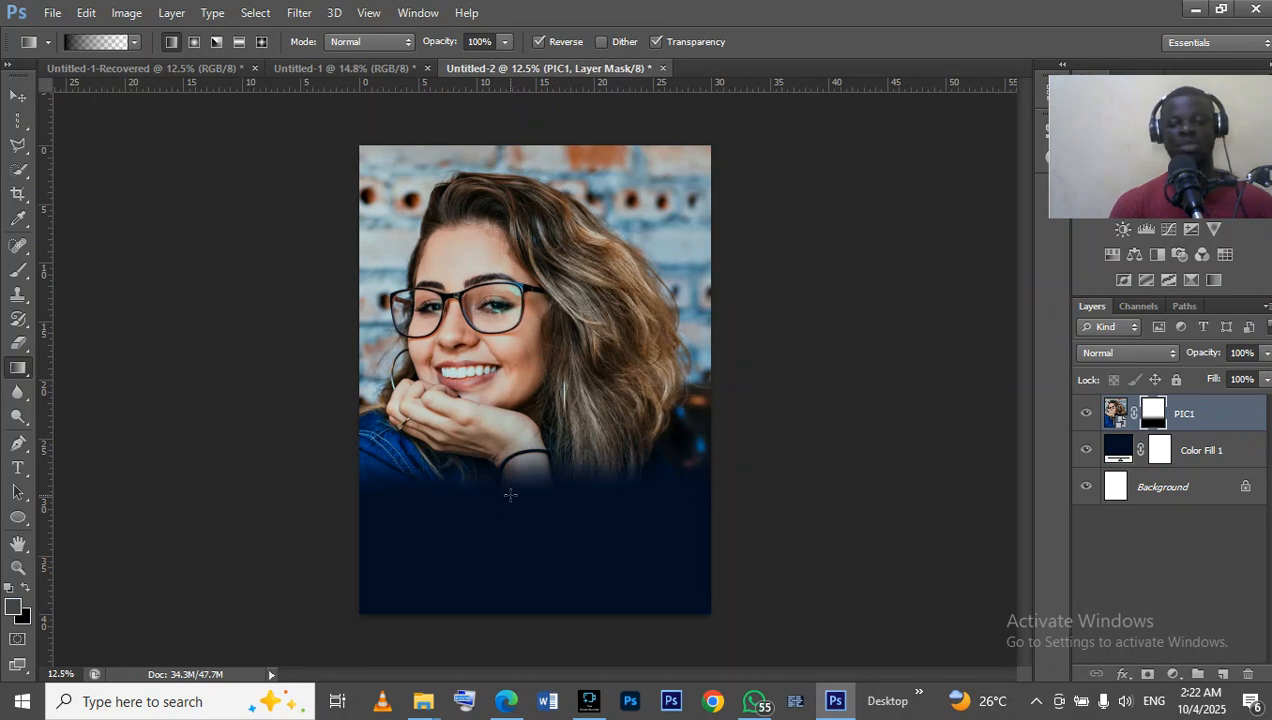
{"action": "left_click_drag", "start_coordinate": [533, 412], "coordinate": [532, 497]}
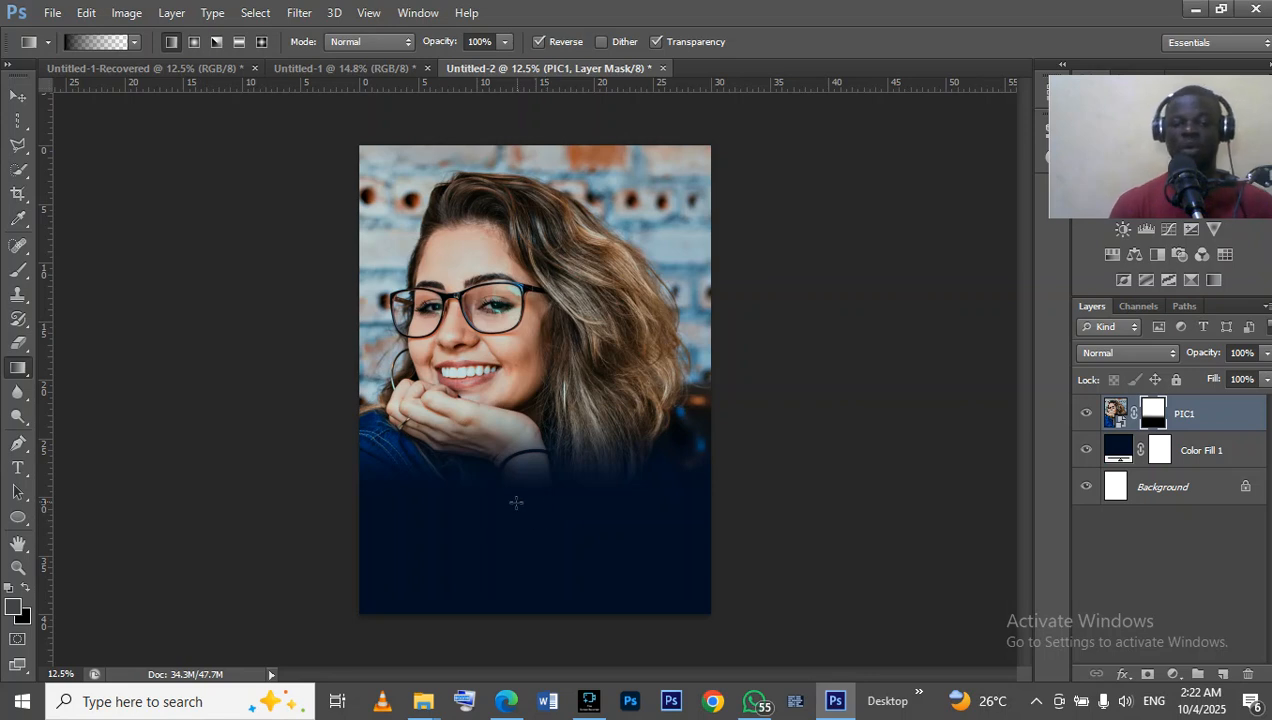
{"action": "left_click", "coordinate": [343, 67]}
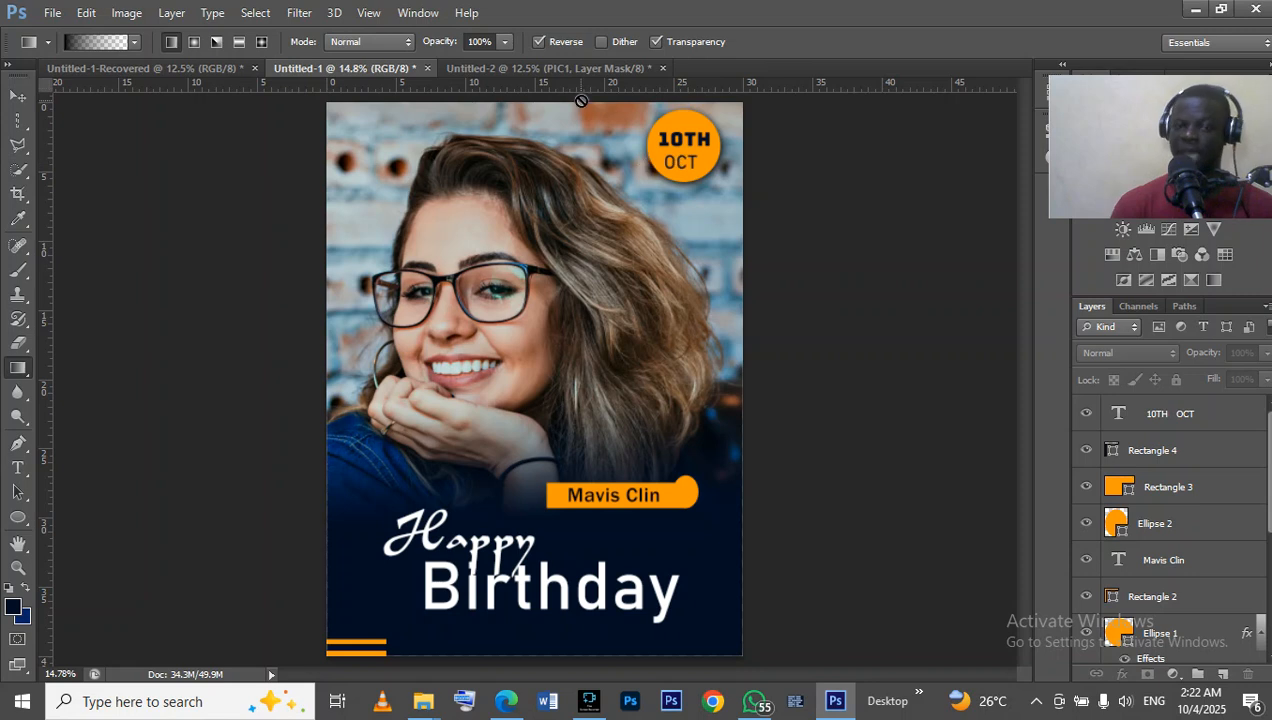
{"action": "left_click", "coordinate": [556, 68]}
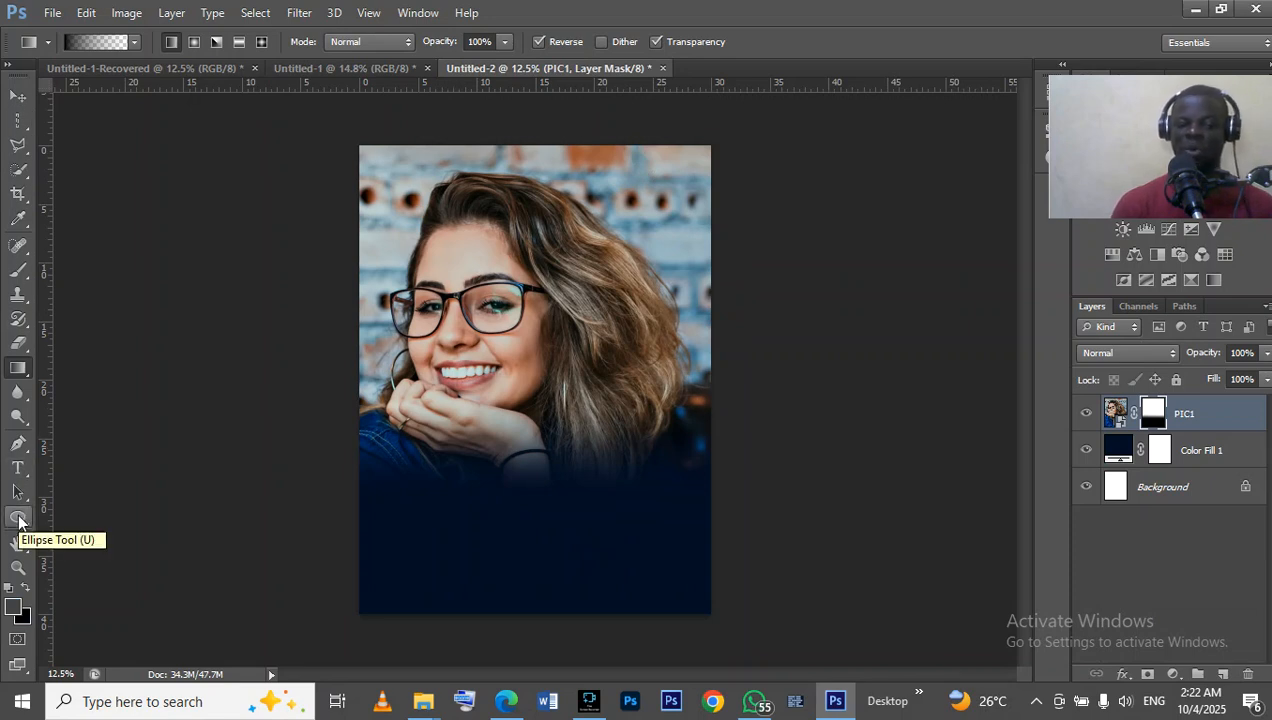
{"action": "left_click", "coordinate": [18, 518]}
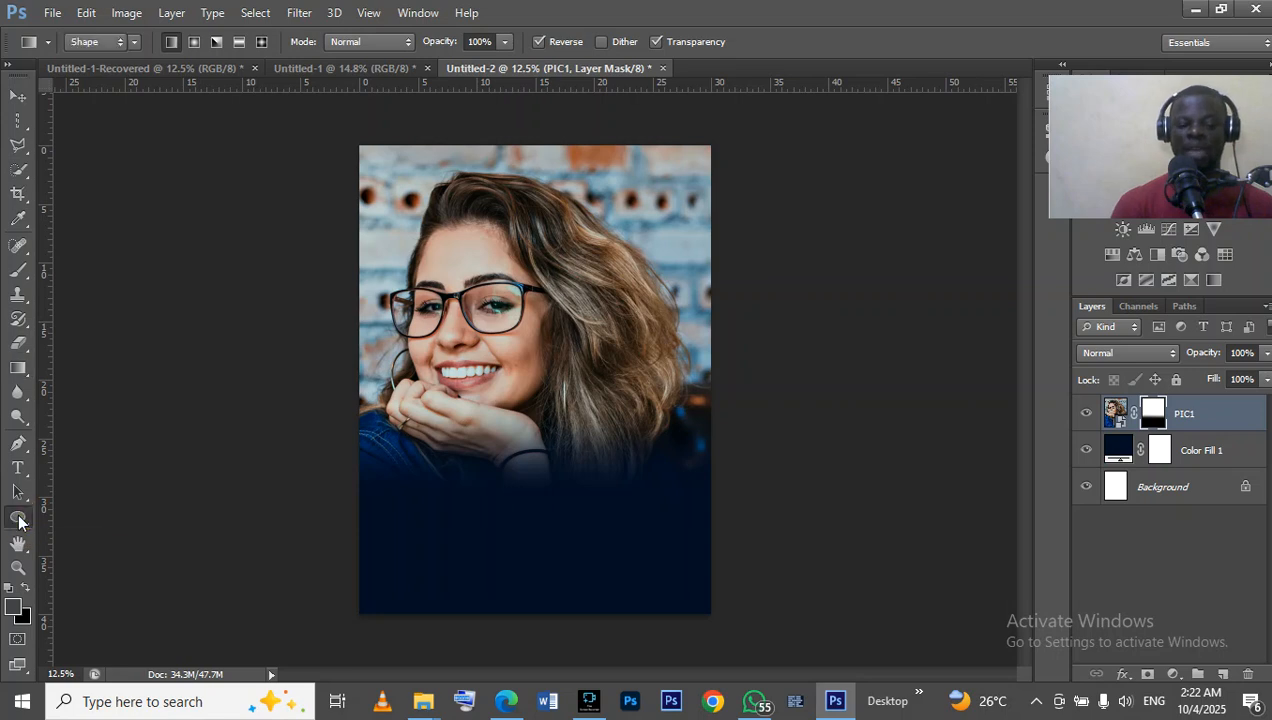
{"action": "left_click", "coordinate": [18, 519]}
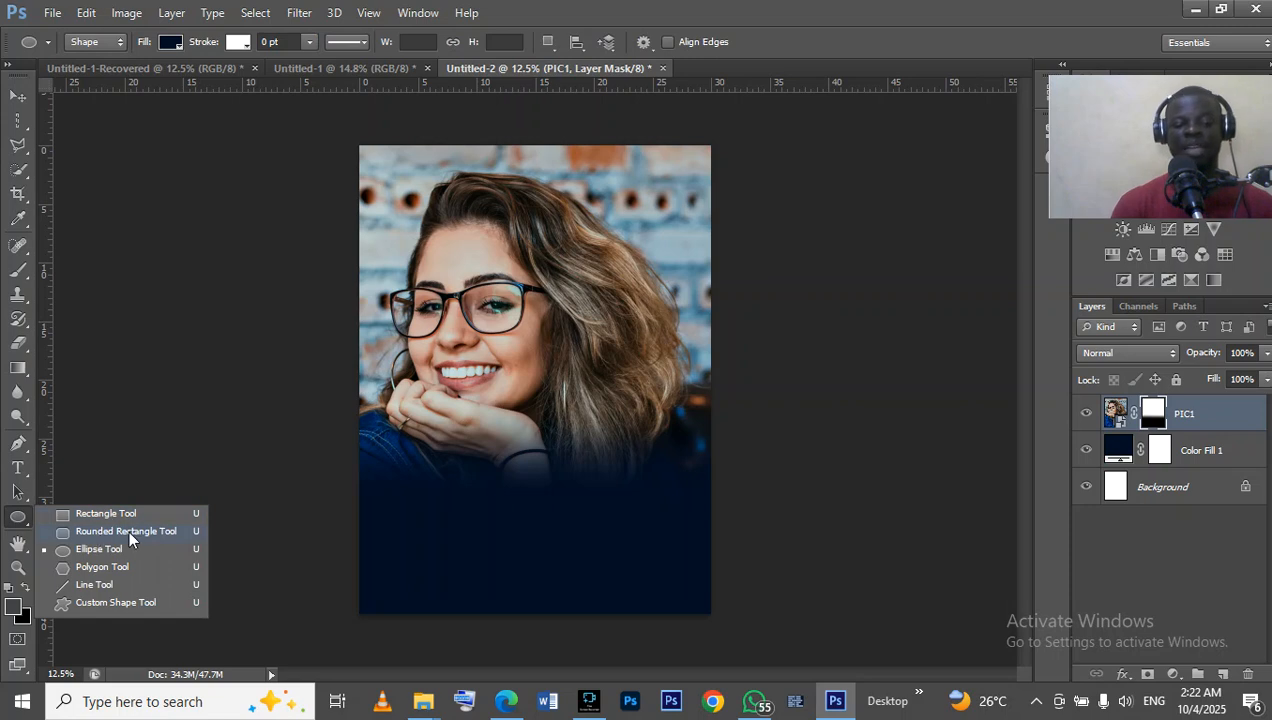
{"action": "left_click", "coordinate": [101, 603]}
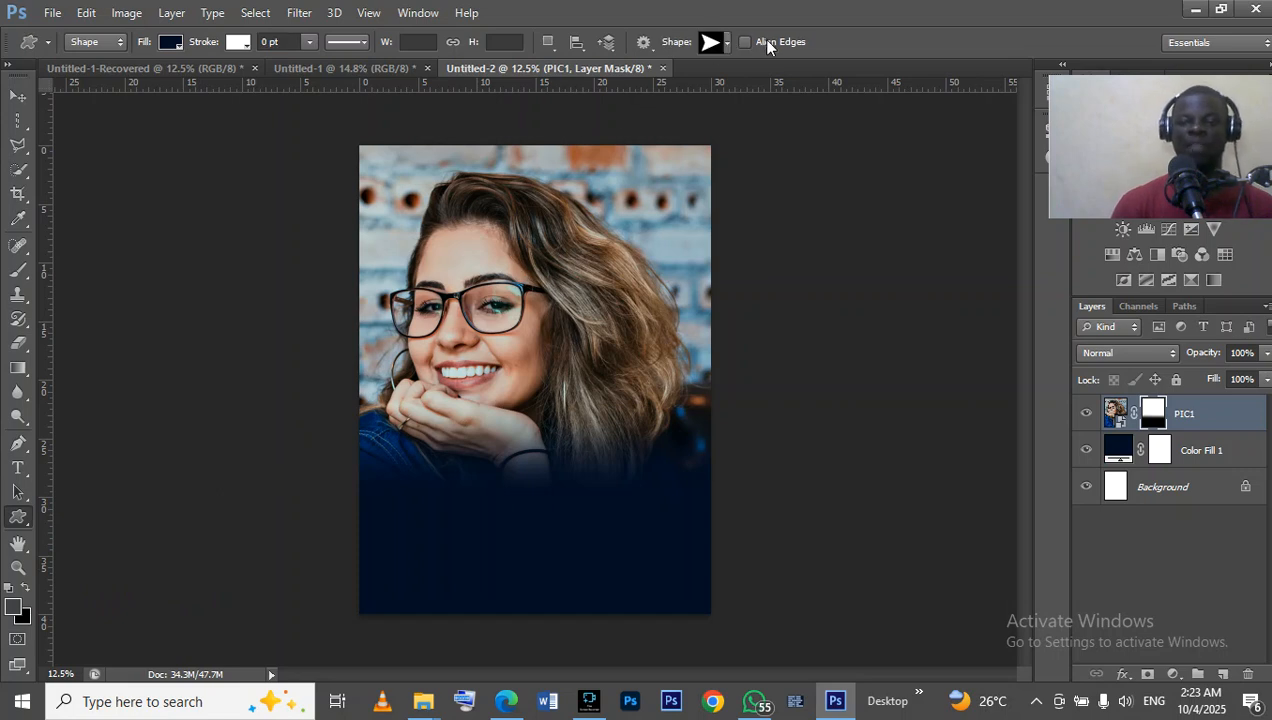
{"action": "left_click", "coordinate": [727, 43]}
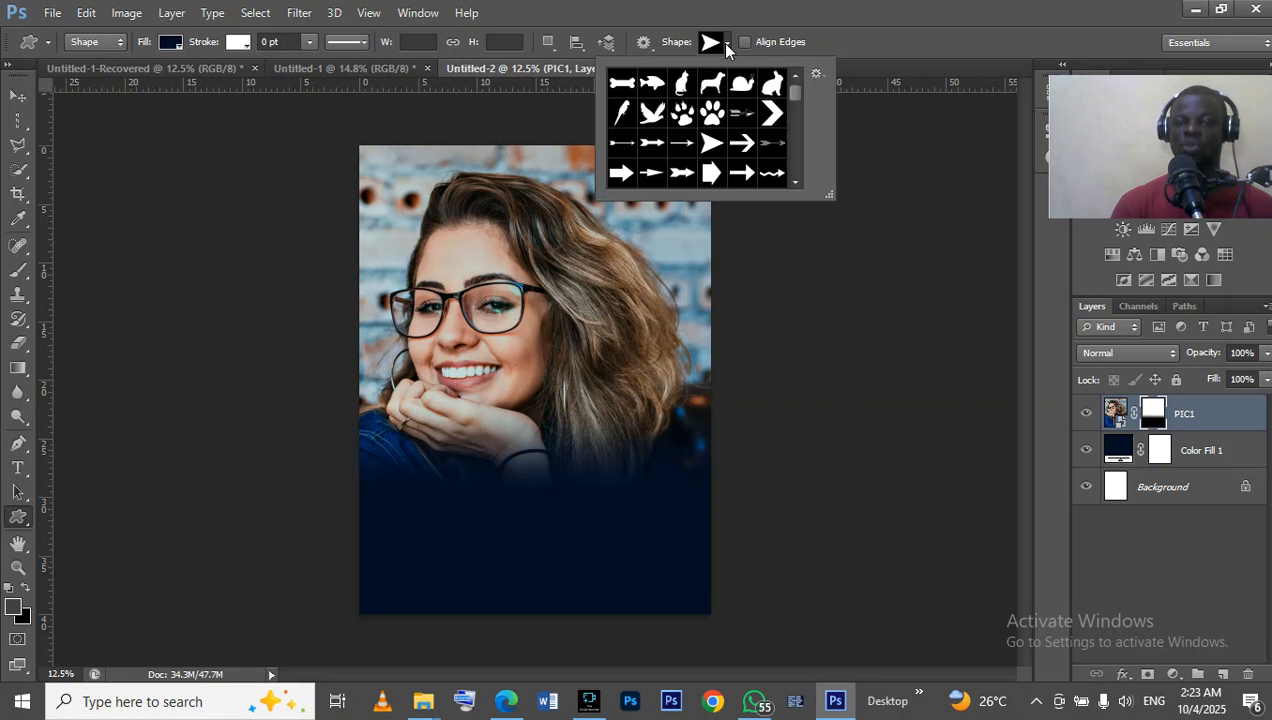
{"action": "mouse_move", "coordinate": [796, 88]}
{"action": "left_mouse_down"}
{"action": "mouse_move", "coordinate": [800, 130]}
{"action": "mouse_move", "coordinate": [782, 175]}
{"action": "mouse_move", "coordinate": [789, 86]}
{"action": "left_mouse_up"}
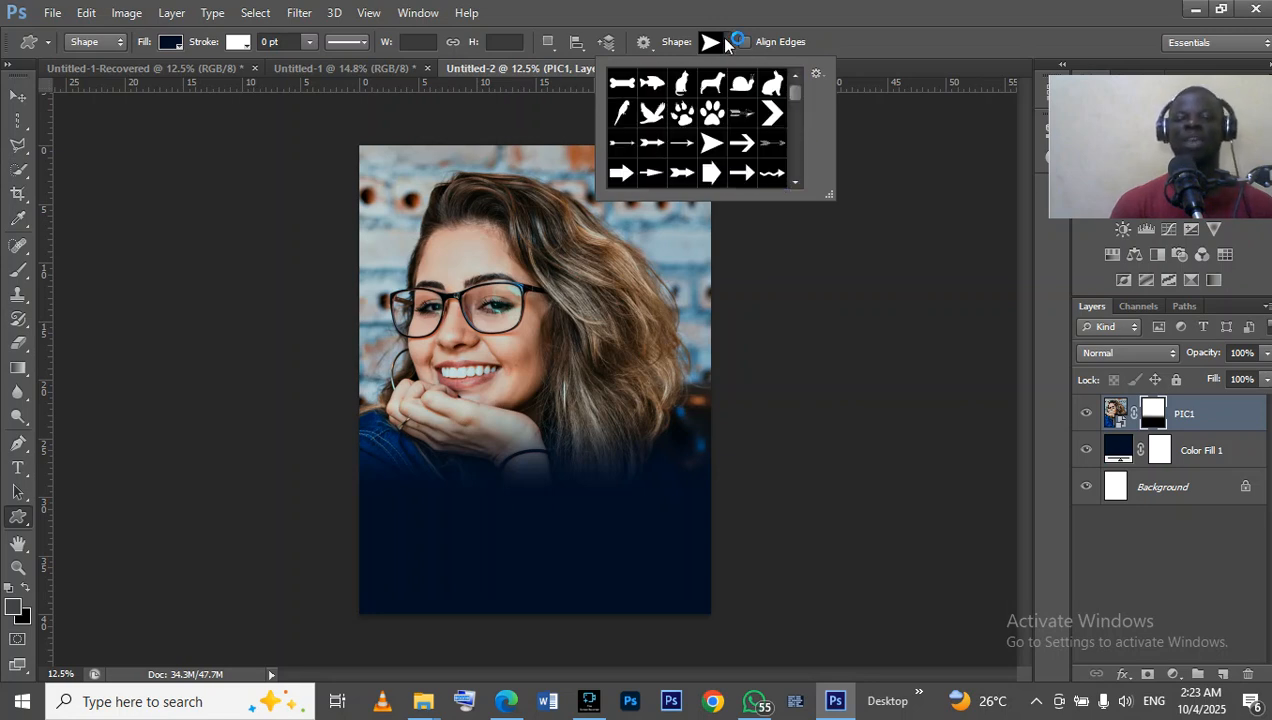
{"action": "left_click", "coordinate": [720, 41]}
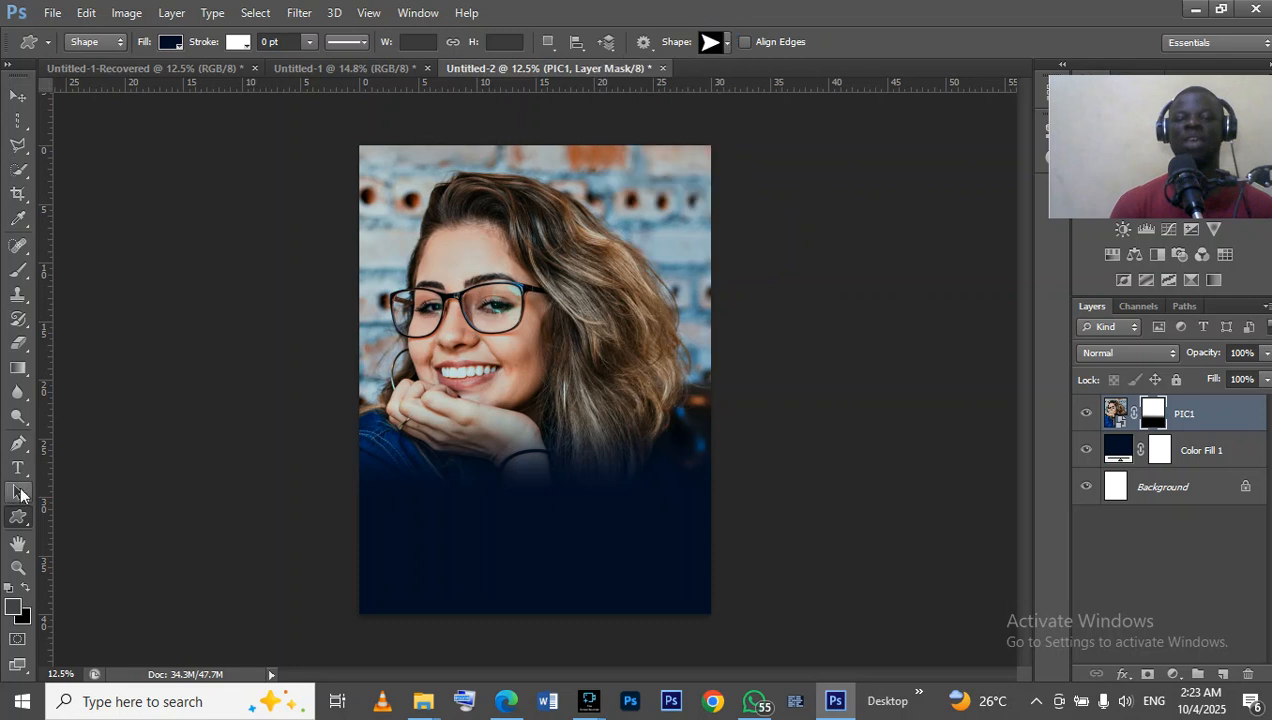
Draw a circle about 512 × 520 px near the upper-right corner of the photo with the Ellipse tool.
{"action": "right_click", "coordinate": [14, 520]}
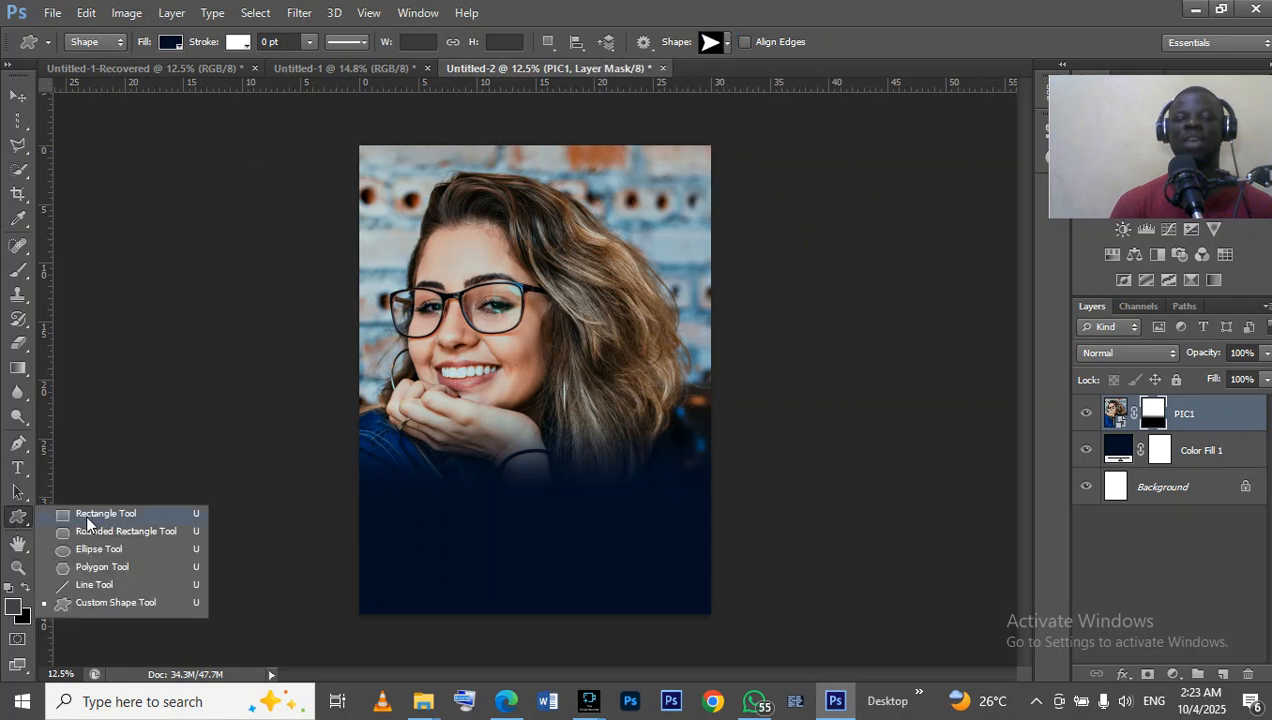
{"action": "left_click", "coordinate": [86, 558]}
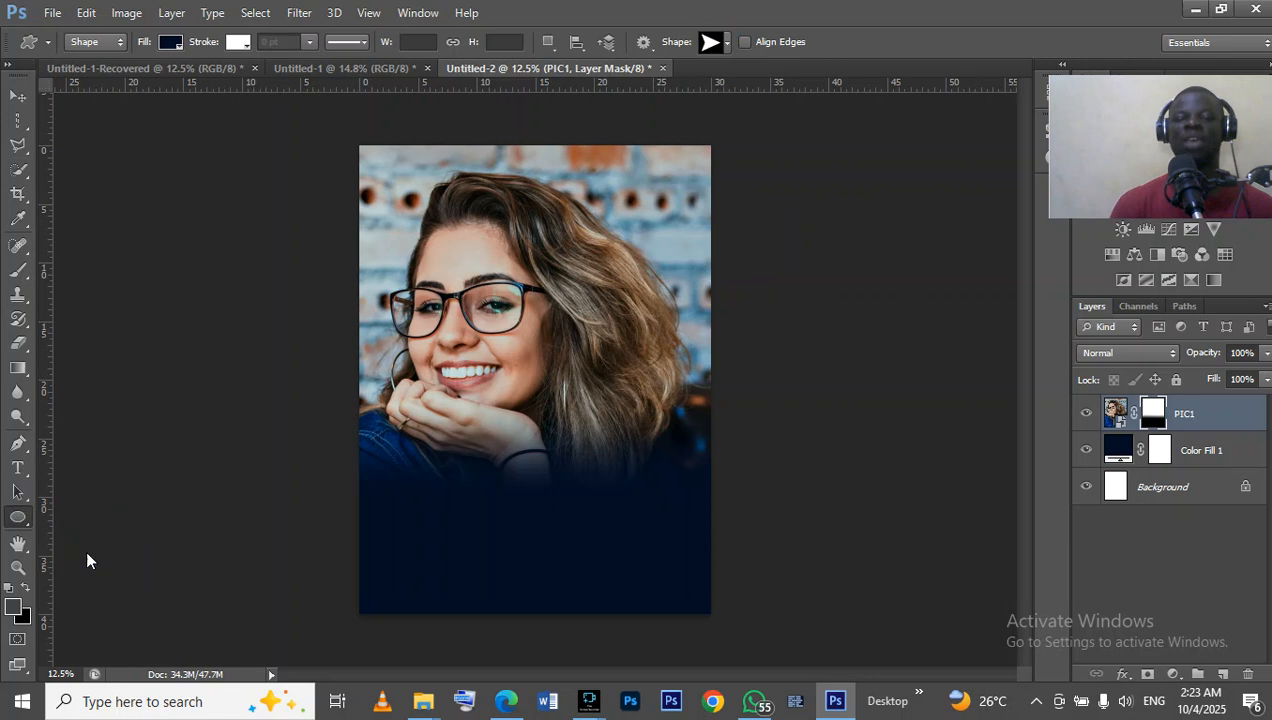
{"action": "left_click", "coordinate": [631, 166]}
{"action": "left_click_drag", "start_coordinate": [631, 171], "coordinate": [690, 227]}
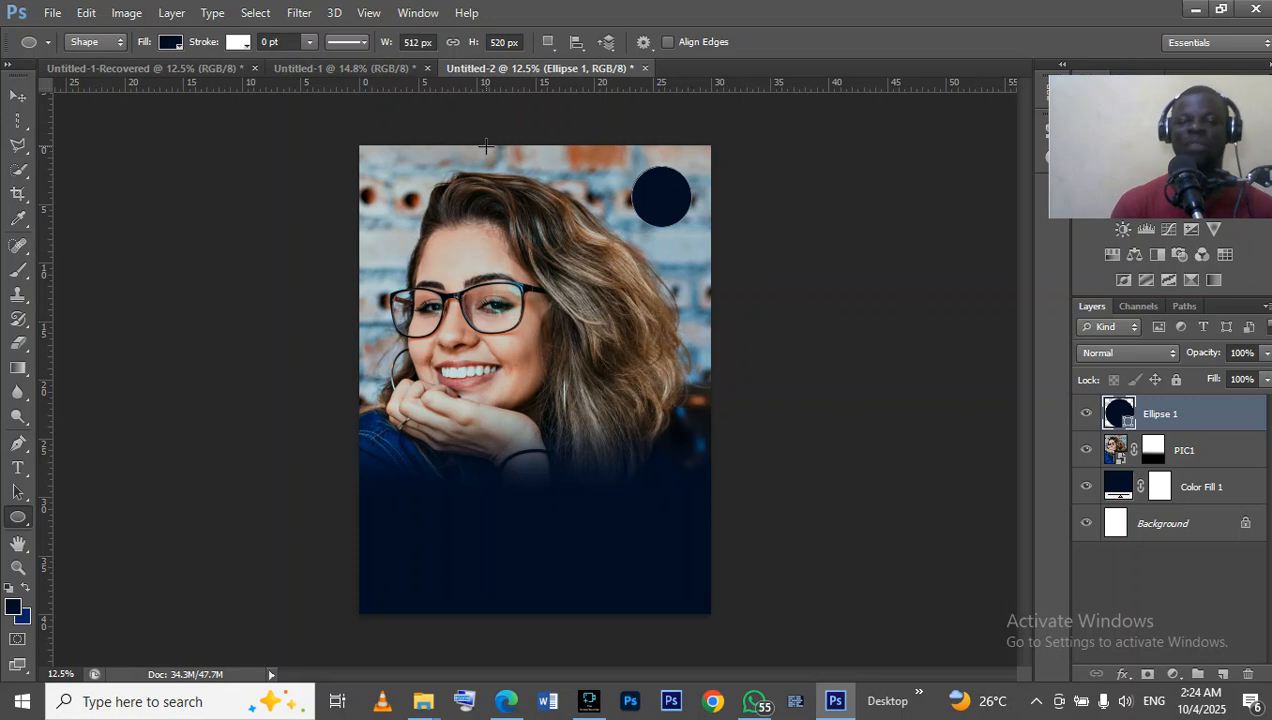
Fill the circle with the recently used orange, colour fb9a00.
{"action": "left_click", "coordinate": [169, 43]}
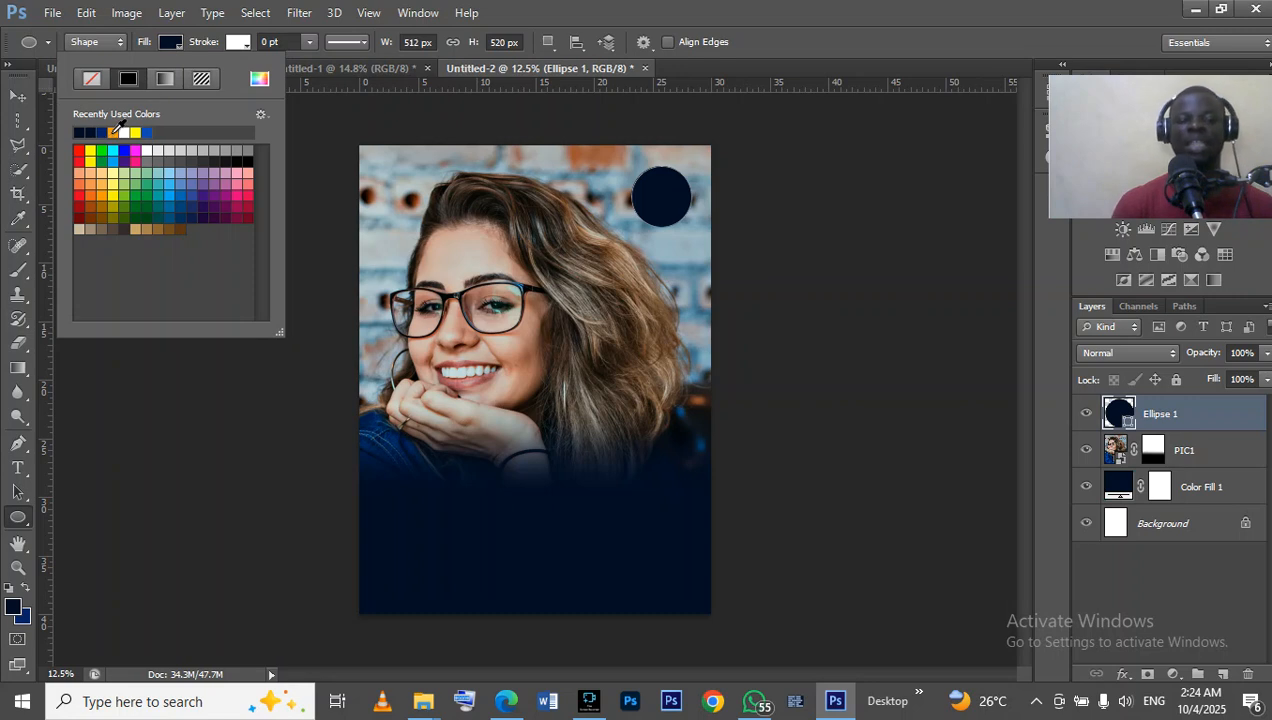
{"action": "left_click", "coordinate": [115, 131]}
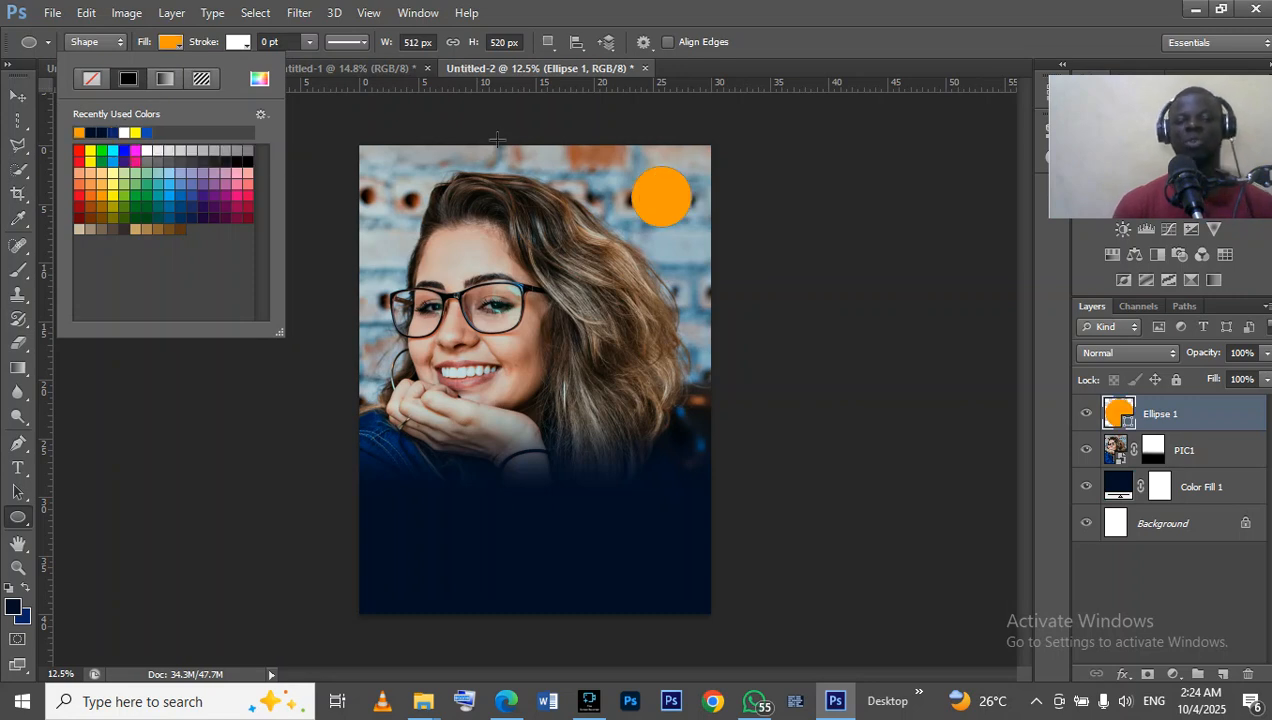
{"action": "left_click", "coordinate": [260, 80]}
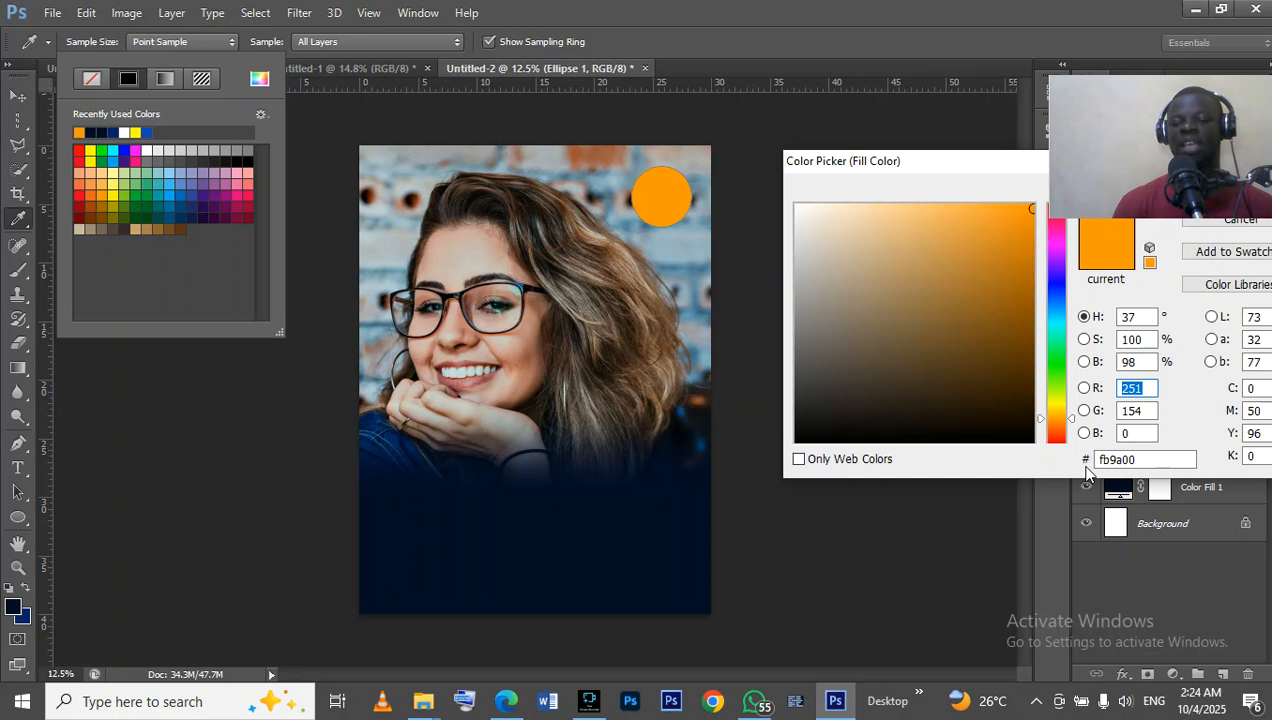
{"action": "left_click_drag", "start_coordinate": [1179, 187], "coordinate": [1155, 130]}
{"action": "left_click", "coordinate": [1222, 202]}
{"action": "left_click", "coordinate": [1224, 195]}
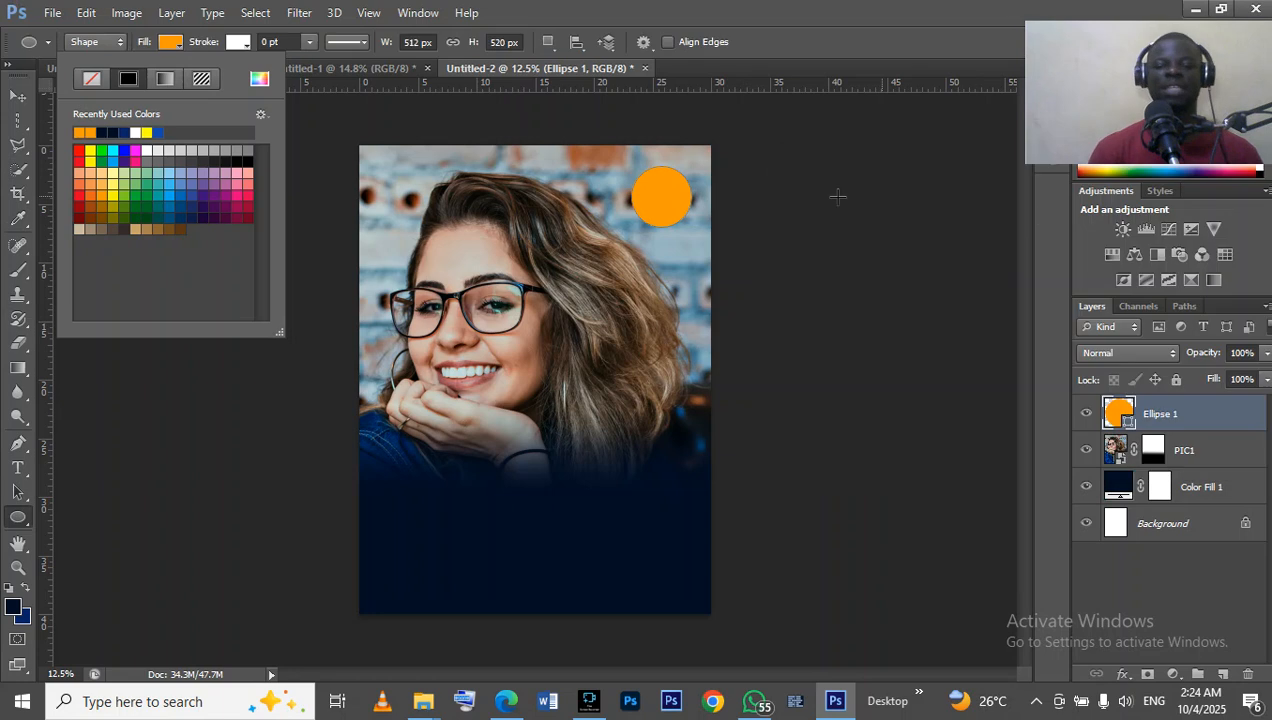
Nudge the orange circle up and to the right, closer to the canvas's upper-right corner, and deselect it.
{"action": "left_click", "coordinate": [20, 96]}
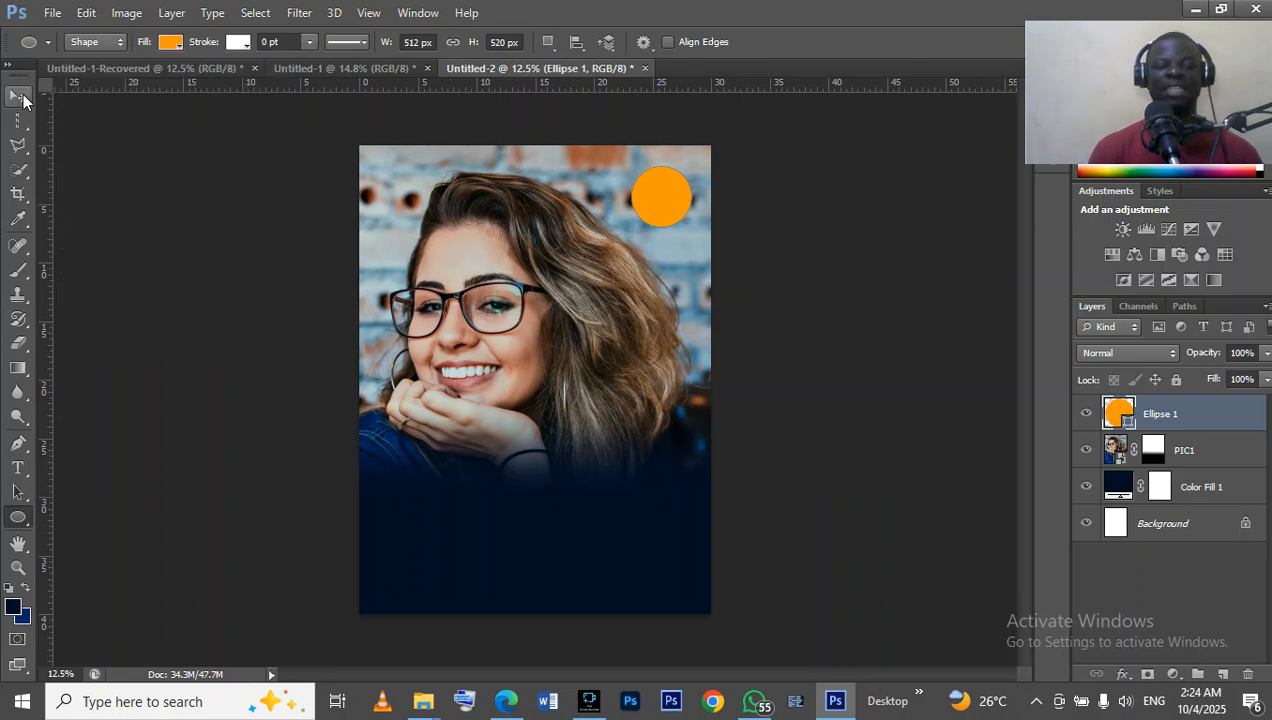
{"action": "key", "text": "shift+Up"}
{"action": "key", "text": "shift+Up"}
{"action": "key", "text": "shift+Up"}
{"action": "key", "text": "shift+Up"}
{"action": "key", "text": "shift+Up"}
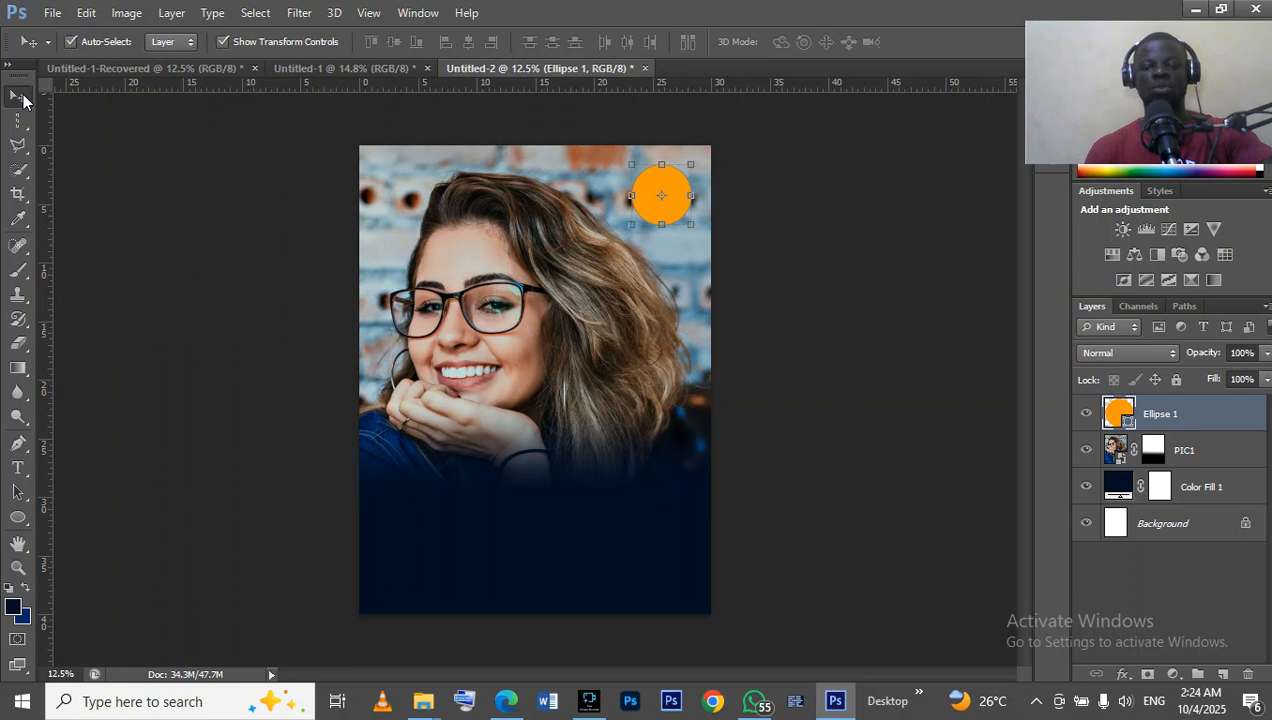
{"action": "key", "text": "shift+Up"}
{"action": "key", "text": "shift+Up"}
{"action": "key", "text": "shift+Right"}
{"action": "key", "text": "shift+Right"}
{"action": "key", "text": "shift+Right"}
{"action": "key", "text": "shift+Up"}
{"action": "key", "text": "shift+Up"}
{"action": "key", "text": "shift+Up"}
{"action": "key", "text": "shift+Up"}
{"action": "key", "text": "shift+Right"}
{"action": "key", "text": "shift+Right"}
{"action": "key", "text": "shift+Up"}
{"action": "key", "text": "shift+Right"}
{"action": "key", "text": "shift+Right"}
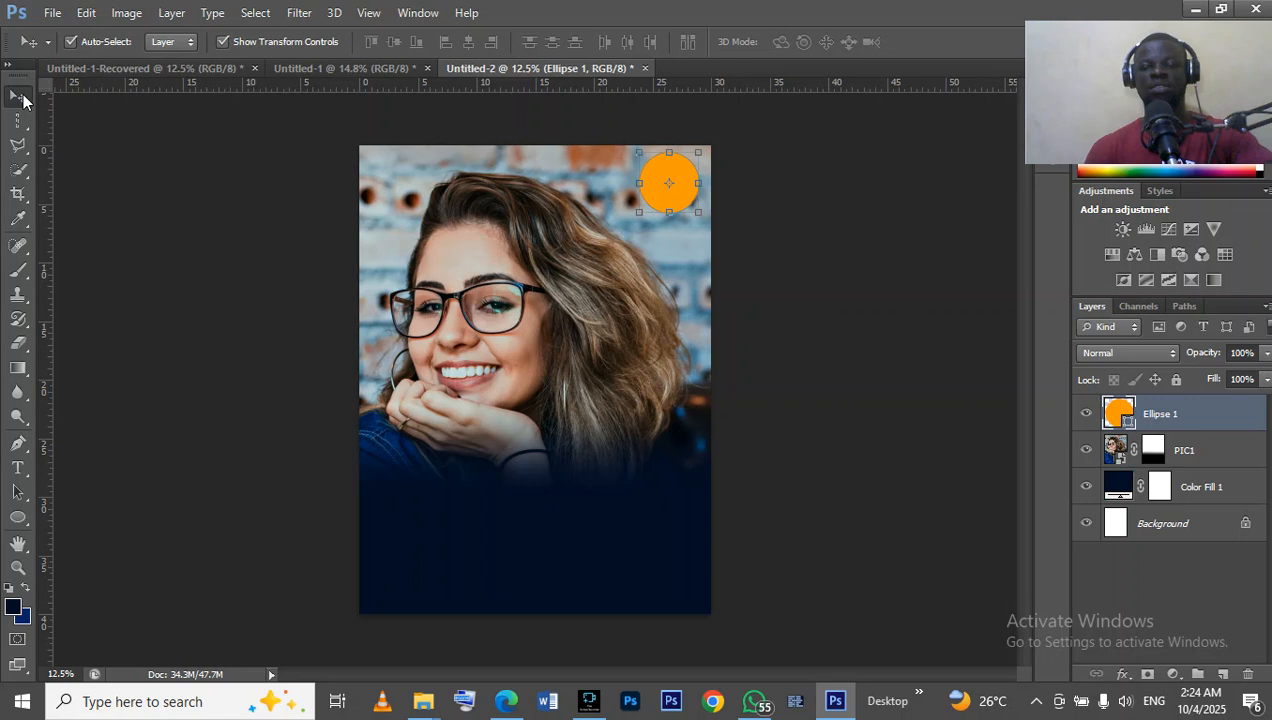
{"action": "left_click", "coordinate": [841, 200]}
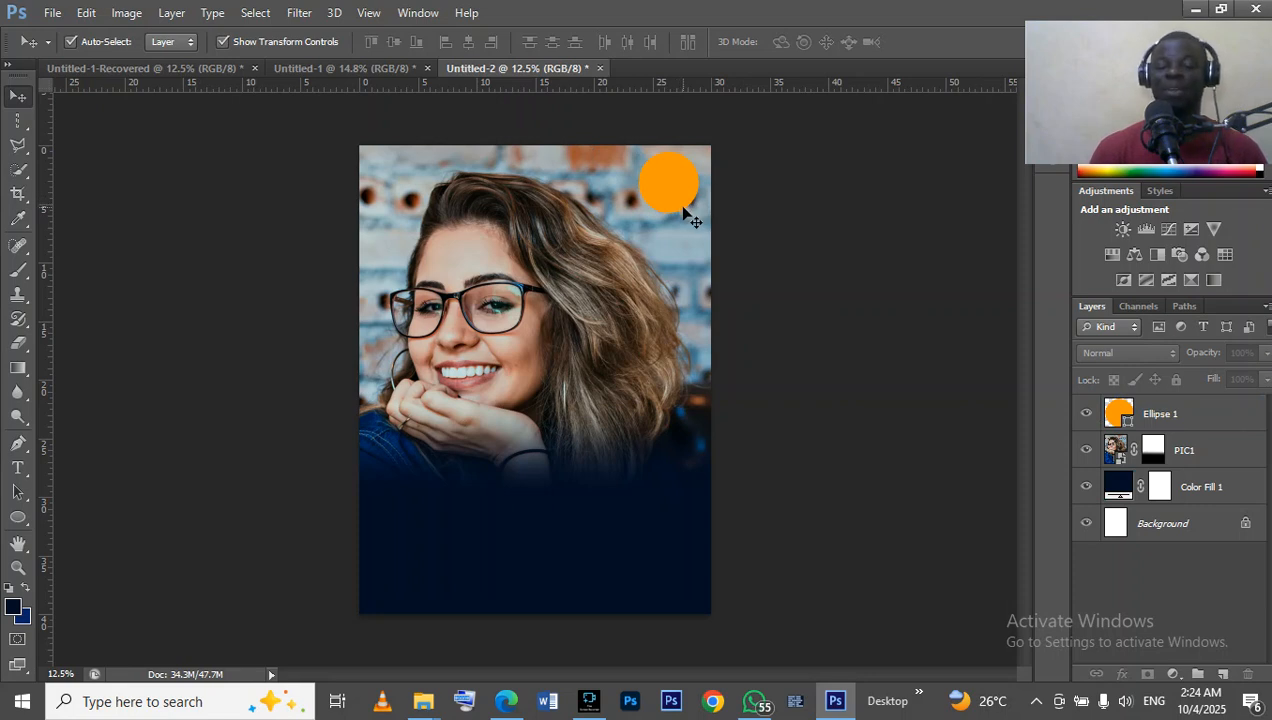
Compare with the finished flyer and add a drop shadow with a size of 70 px to the orange circle.
{"action": "left_click", "coordinate": [376, 68]}
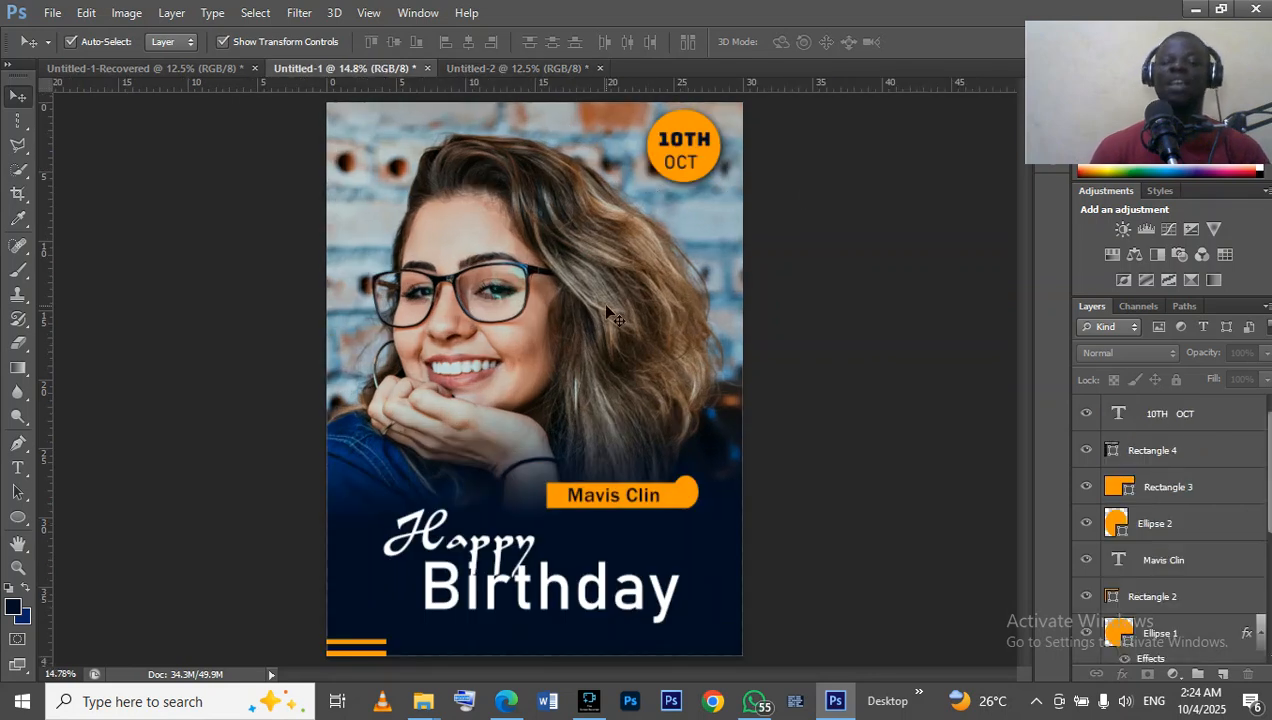
{"action": "left_click", "coordinate": [506, 72]}
{"action": "left_click", "coordinate": [670, 188]}
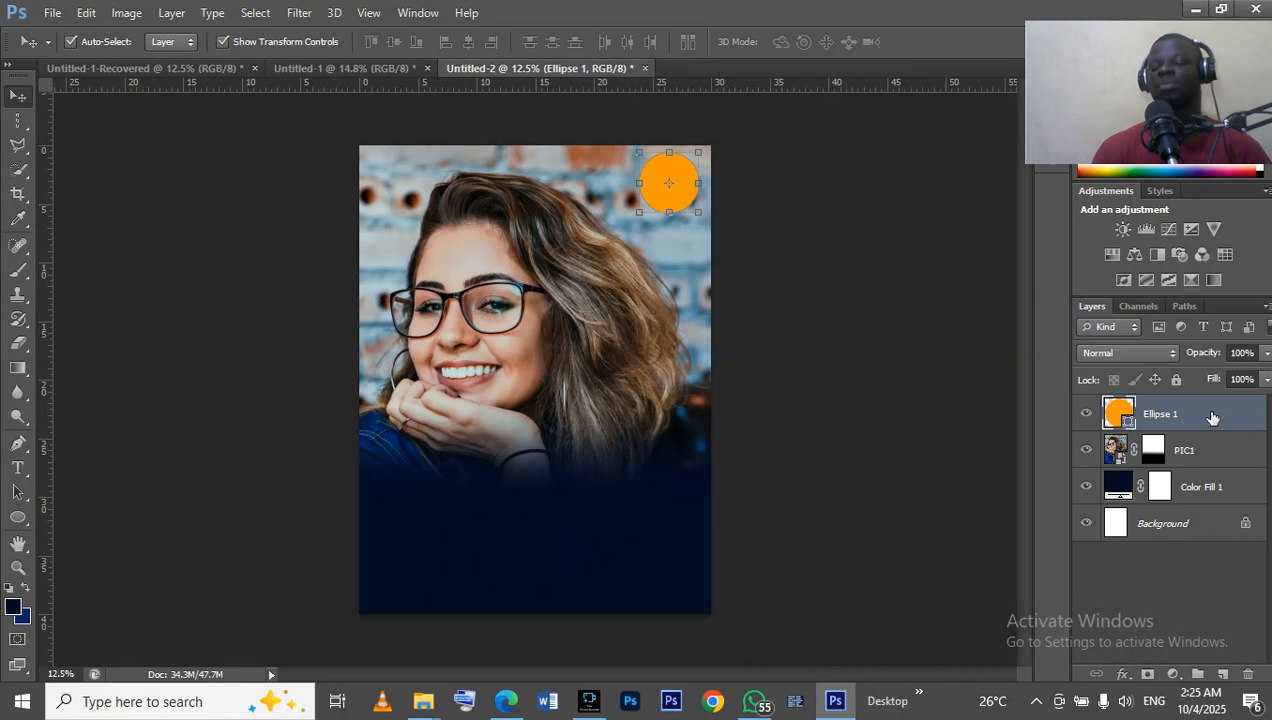
{"action": "double_click", "coordinate": [1212, 417]}
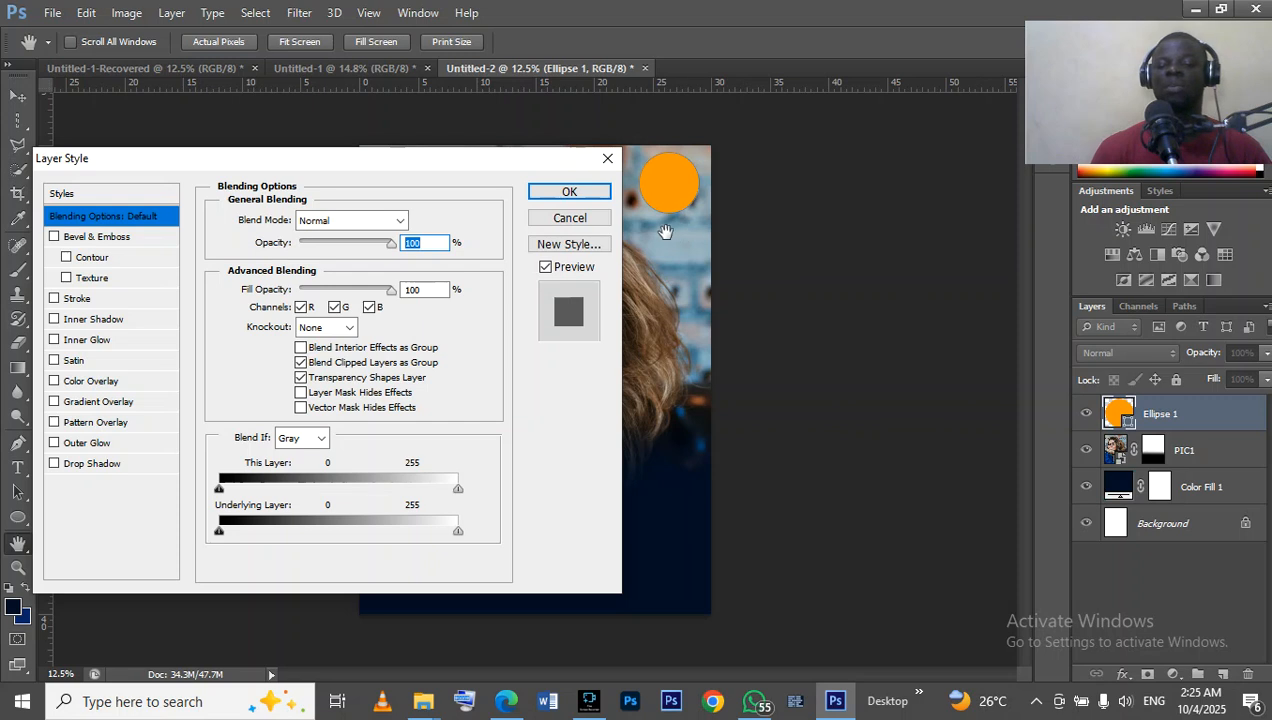
{"action": "left_click", "coordinate": [570, 218]}
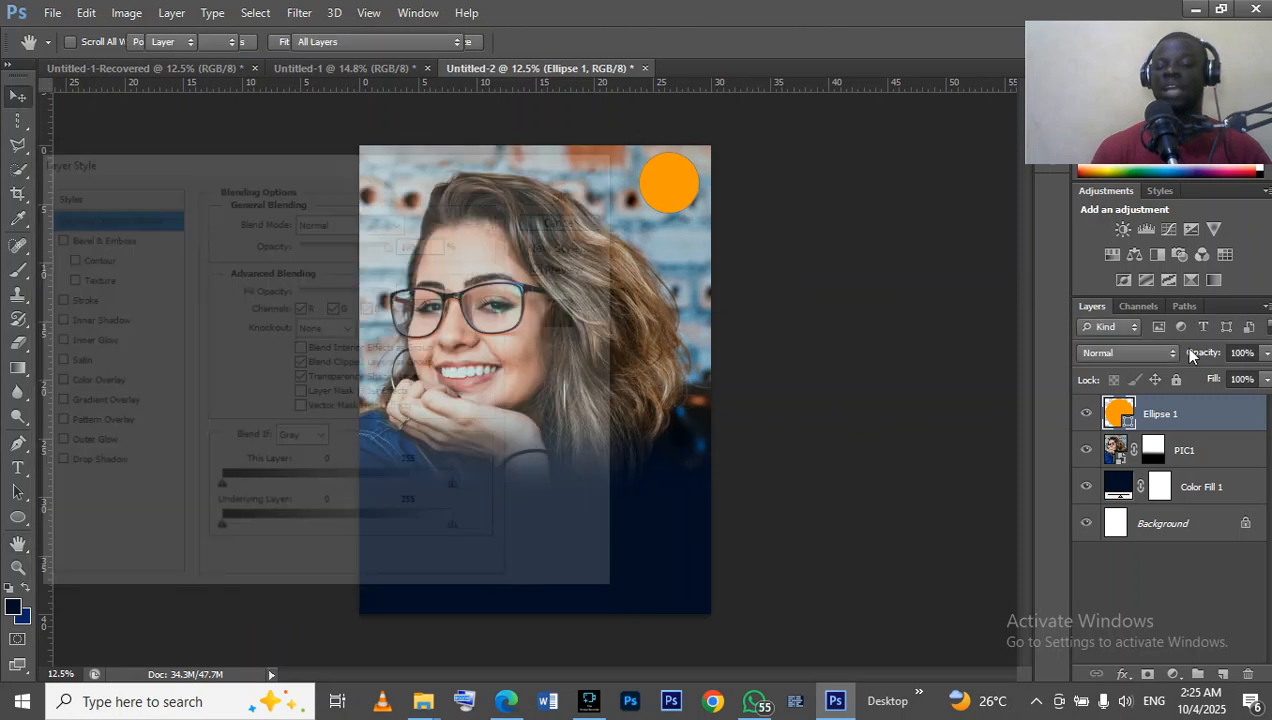
{"action": "right_click", "coordinate": [1228, 418]}
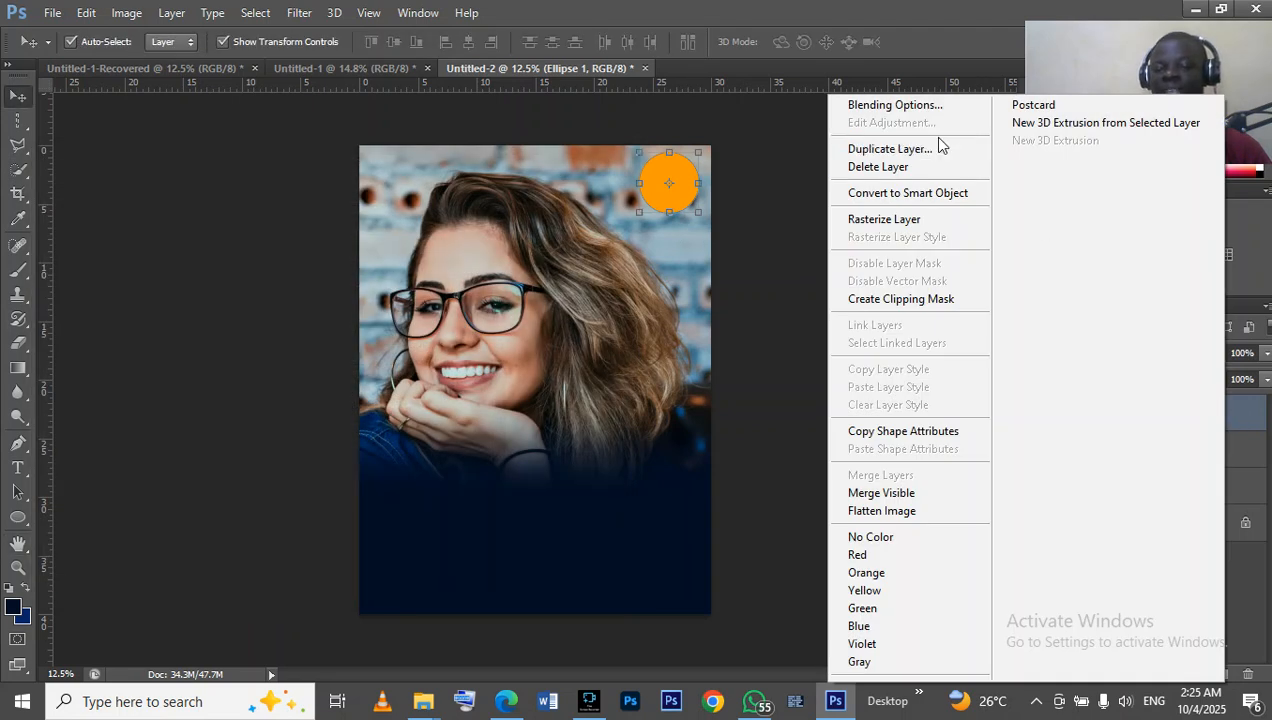
{"action": "left_click", "coordinate": [900, 110]}
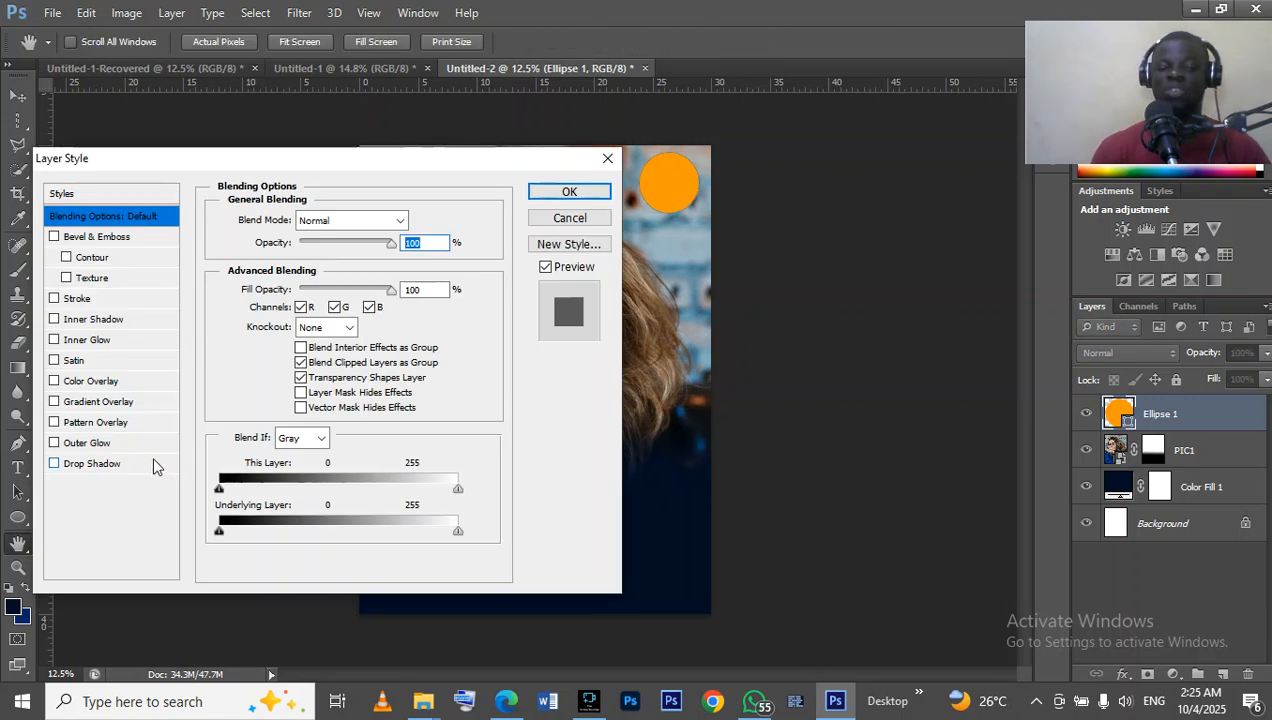
{"action": "left_click", "coordinate": [150, 461]}
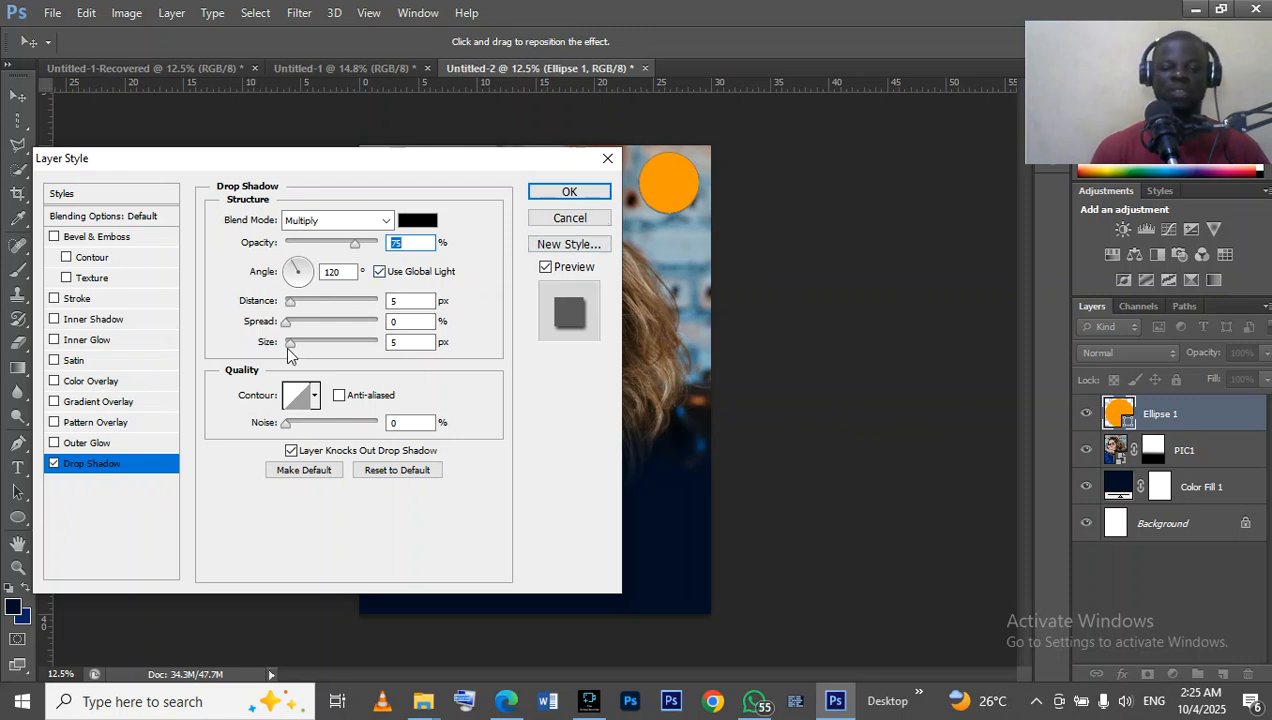
{"action": "left_click_drag", "start_coordinate": [289, 350], "coordinate": [317, 353]}
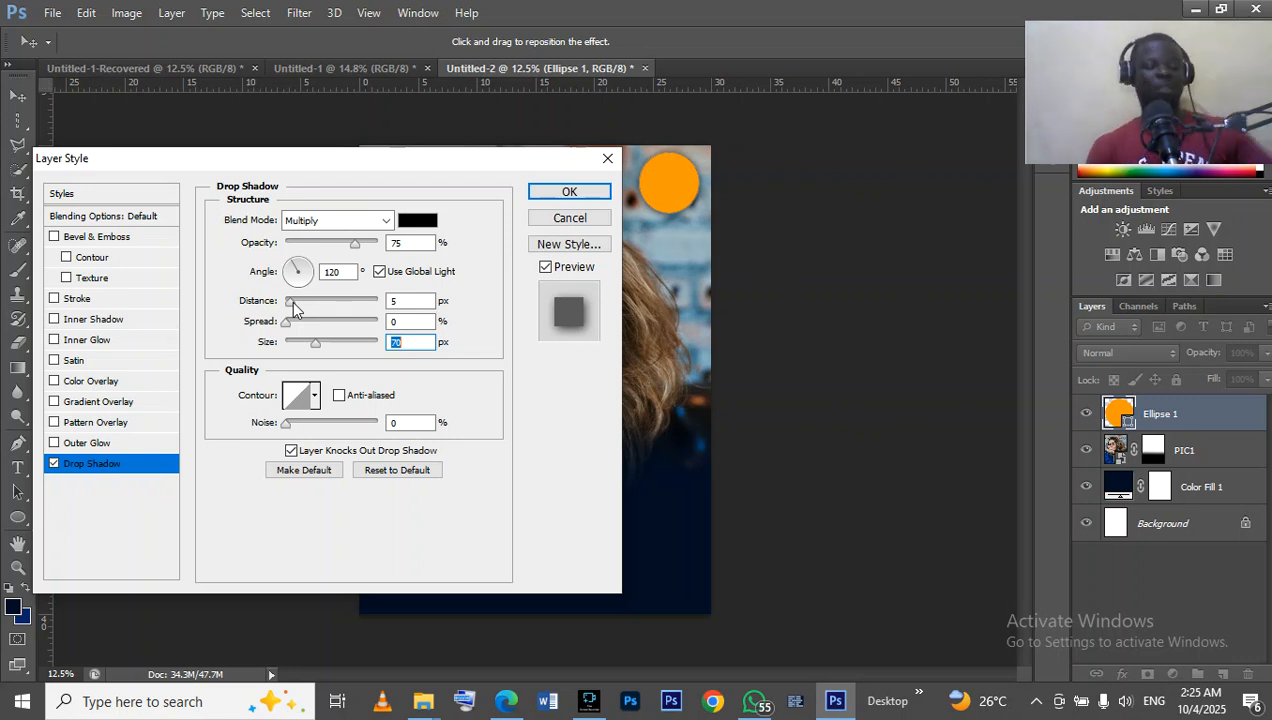
Set the circle's drop shadow distance to 11 px and its spread to 11 %.
{"action": "left_click", "coordinate": [293, 305]}
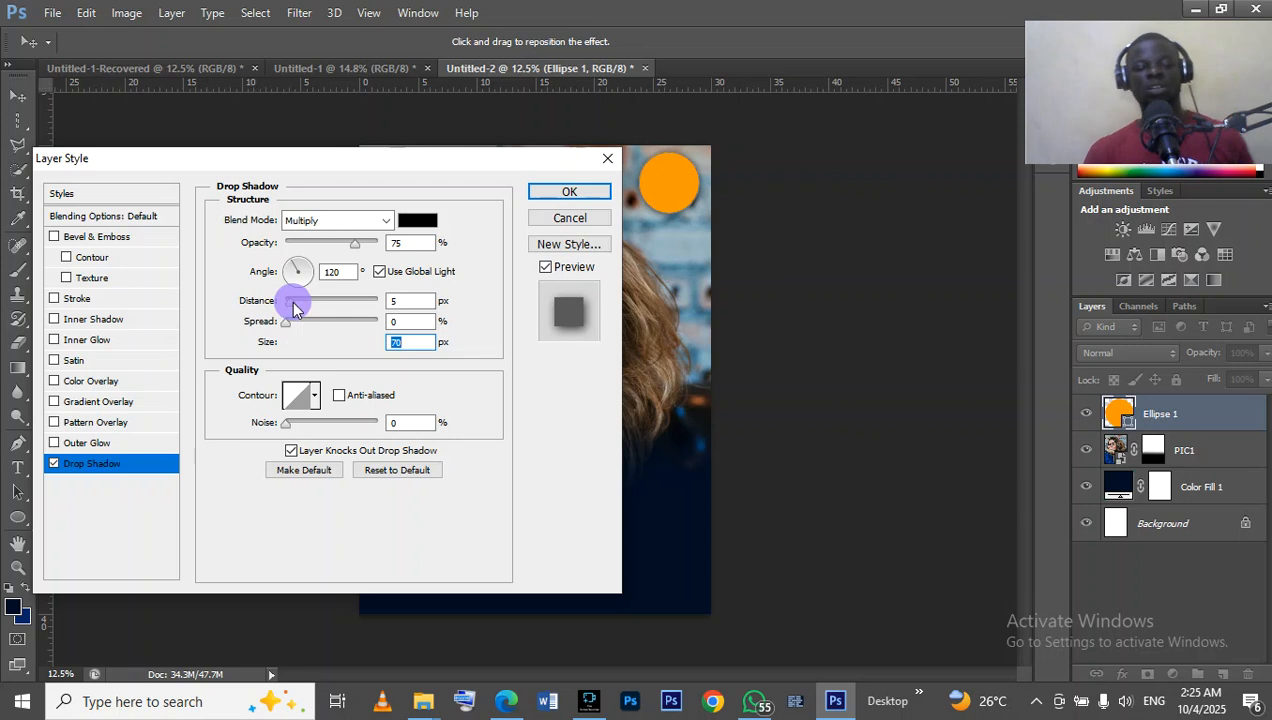
{"action": "left_click_drag", "start_coordinate": [294, 303], "coordinate": [294, 302]}
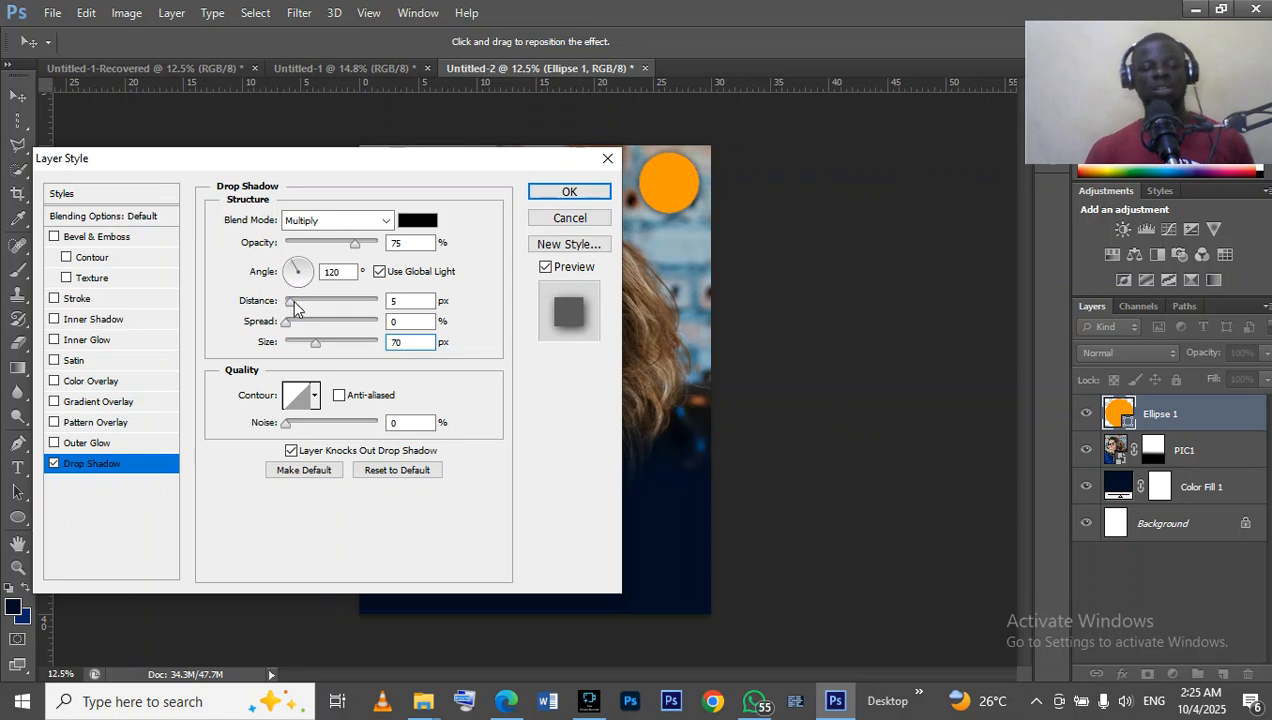
{"action": "left_click", "coordinate": [283, 327]}
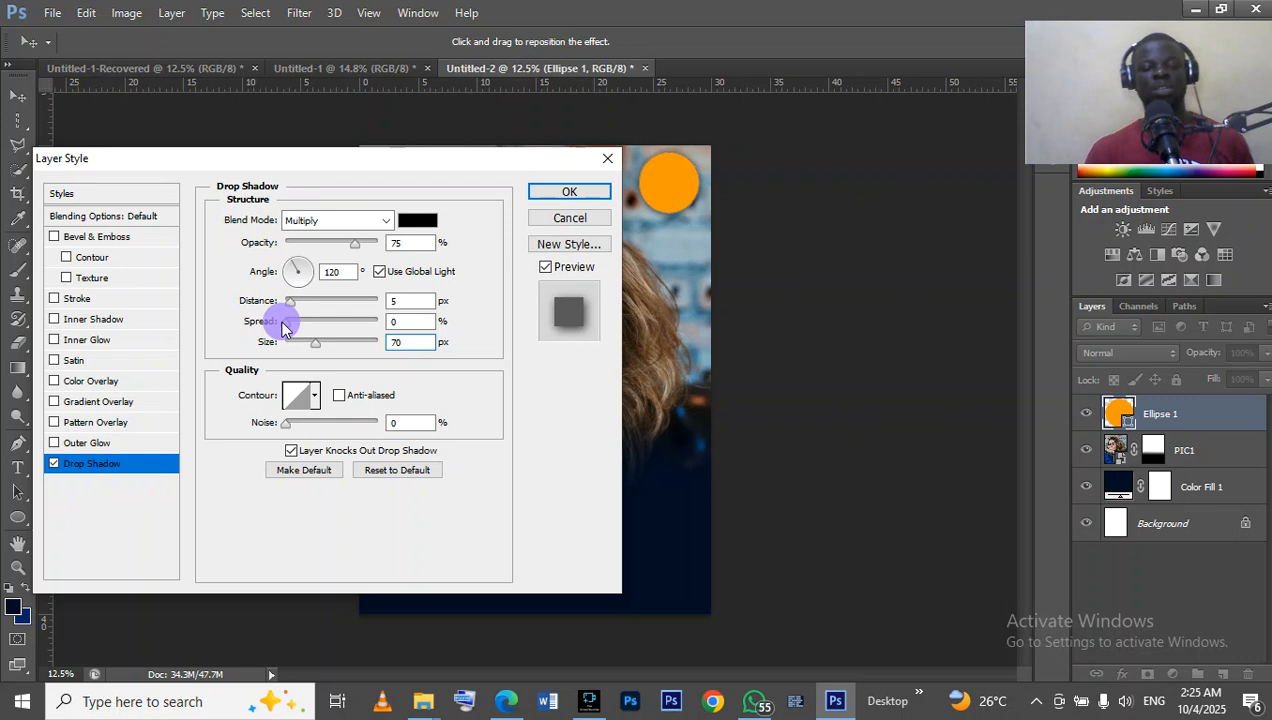
{"action": "left_click_drag", "start_coordinate": [290, 327], "coordinate": [293, 328]}
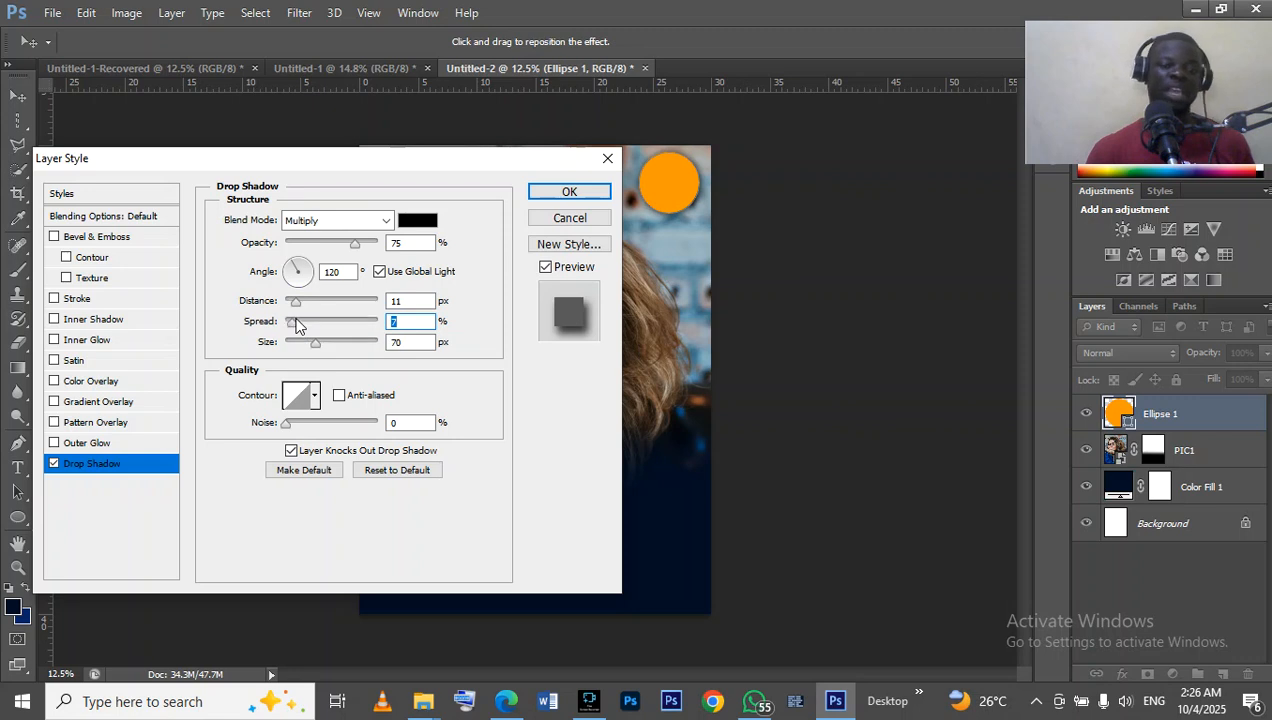
Set the drop shadow's opacity to 76 %, apply the layer style and deselect the circle.
{"action": "left_click", "coordinate": [352, 247]}
{"action": "left_click_drag", "start_coordinate": [358, 247], "coordinate": [367, 247]}
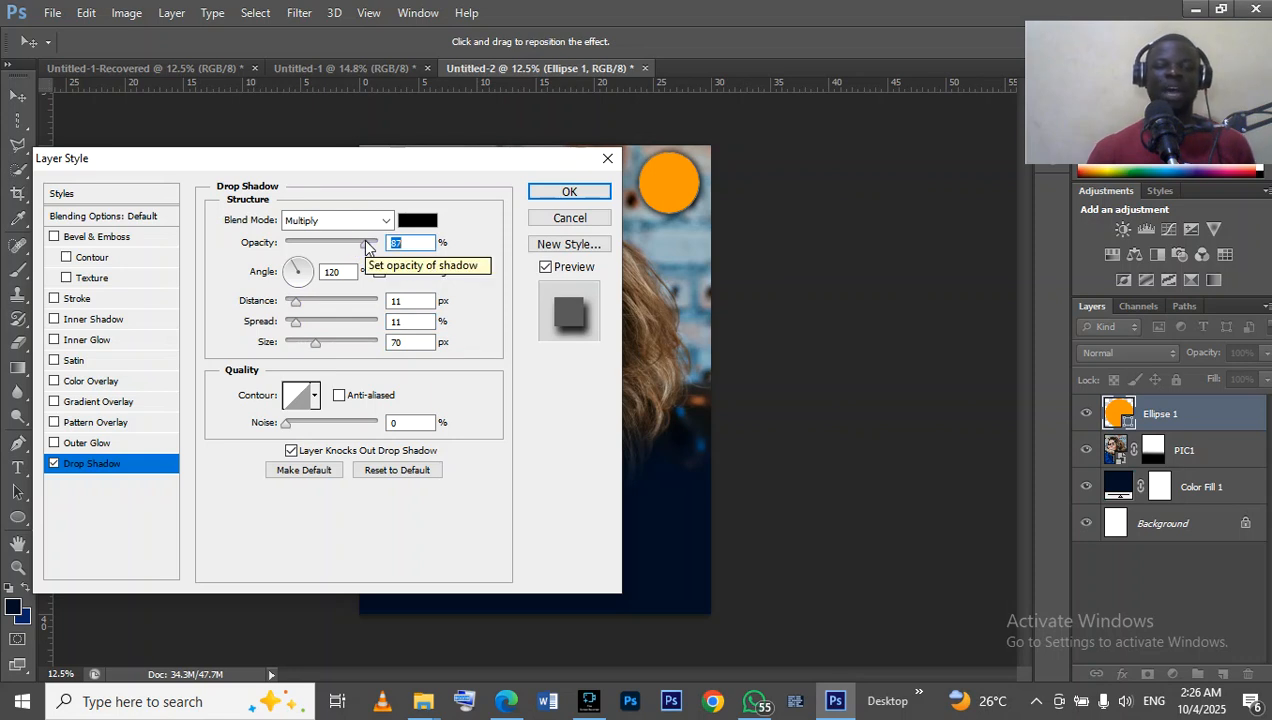
{"action": "left_click", "coordinate": [365, 243]}
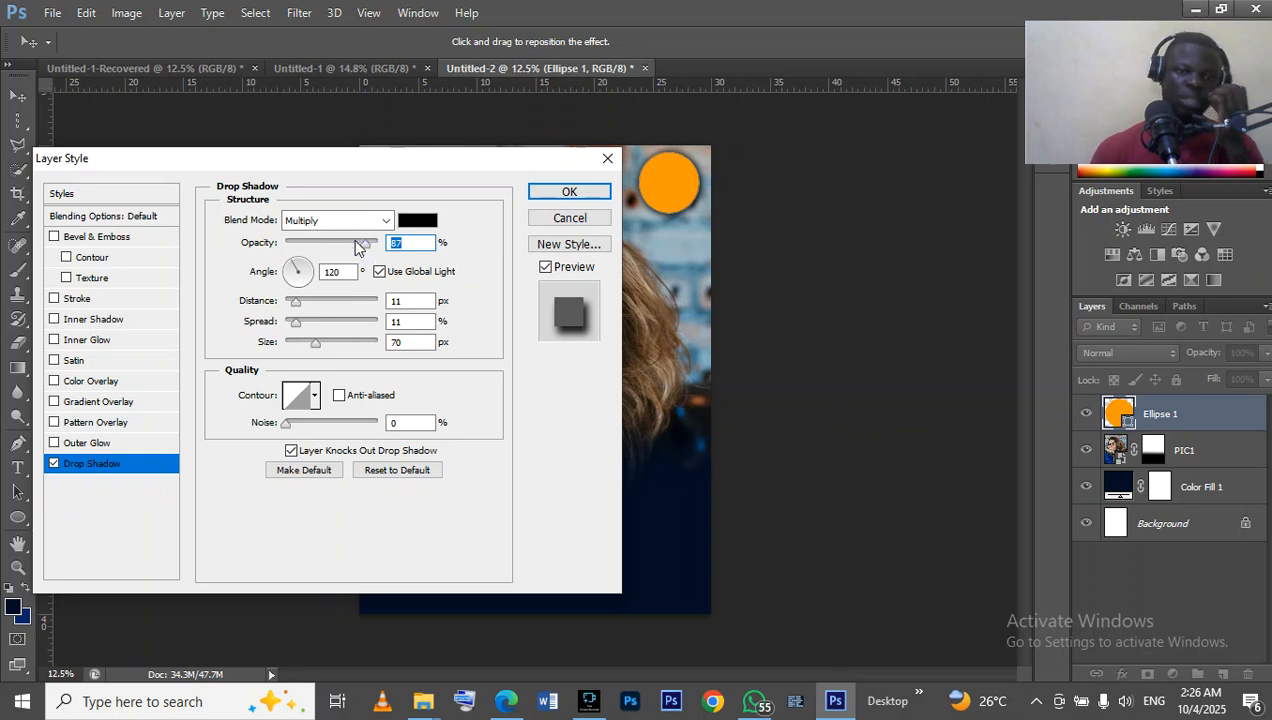
{"action": "left_click", "coordinate": [357, 243]}
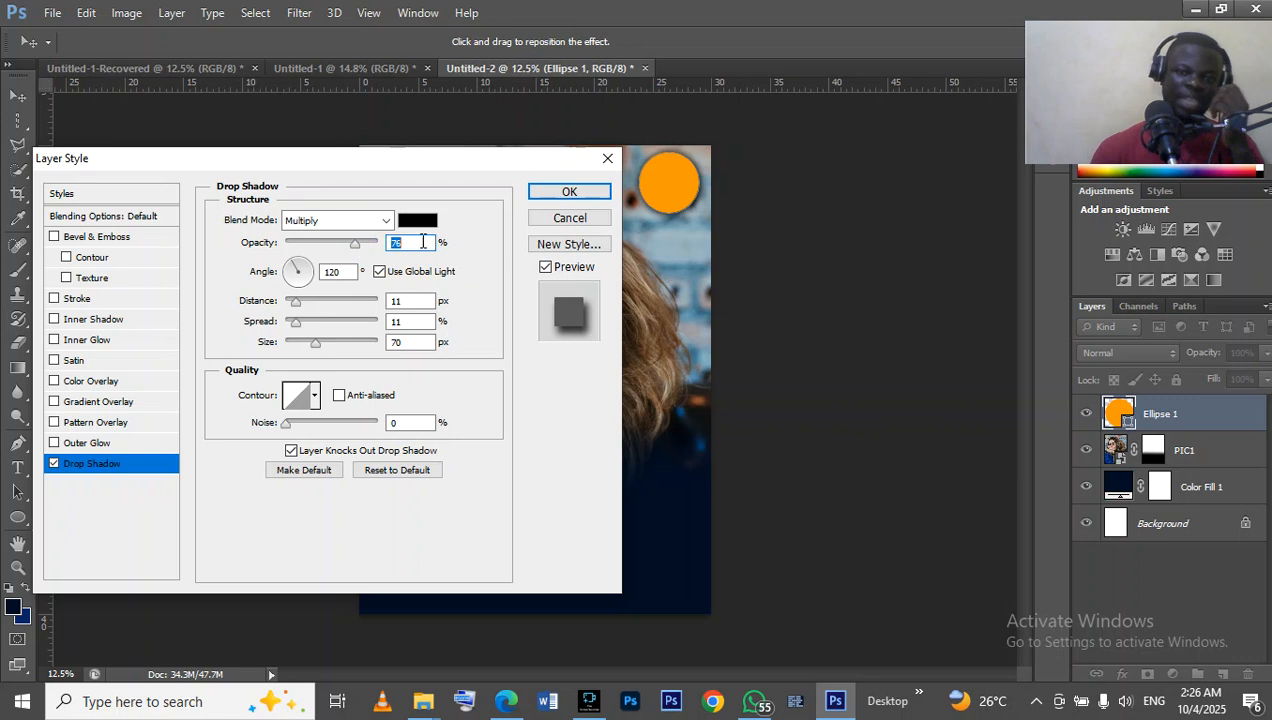
{"action": "left_click", "coordinate": [566, 192]}
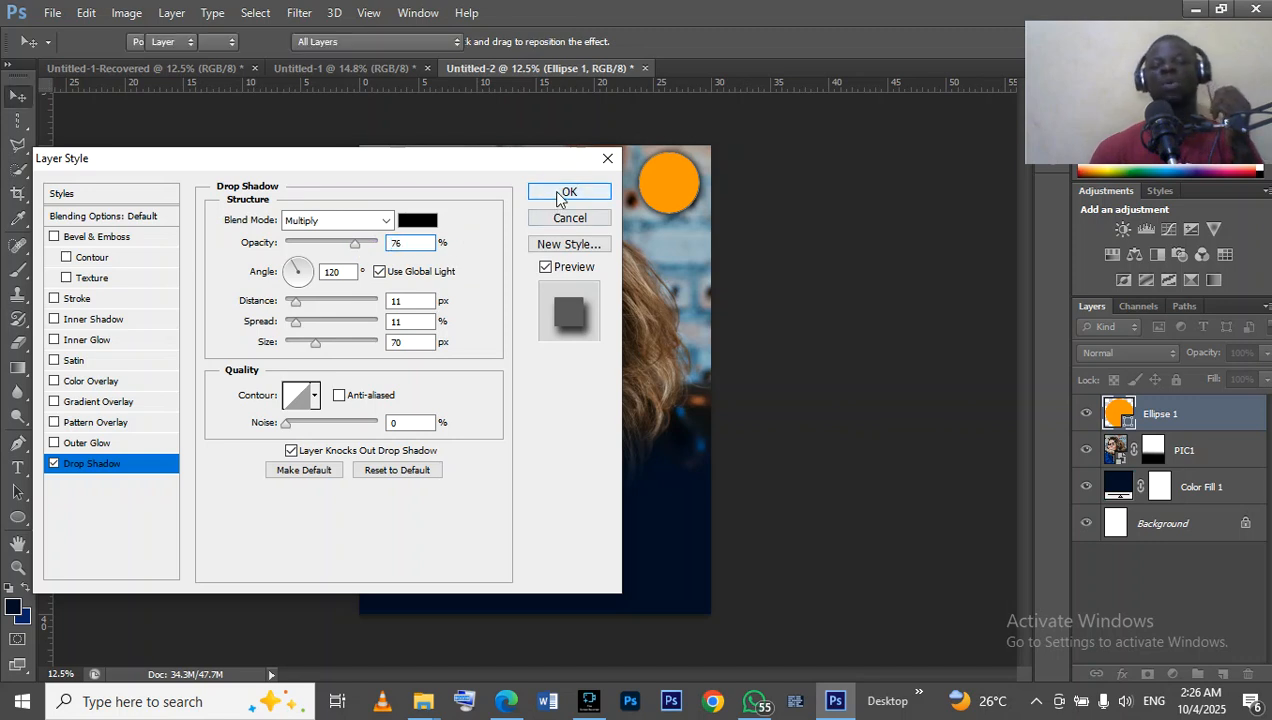
{"action": "left_click", "coordinate": [828, 208]}
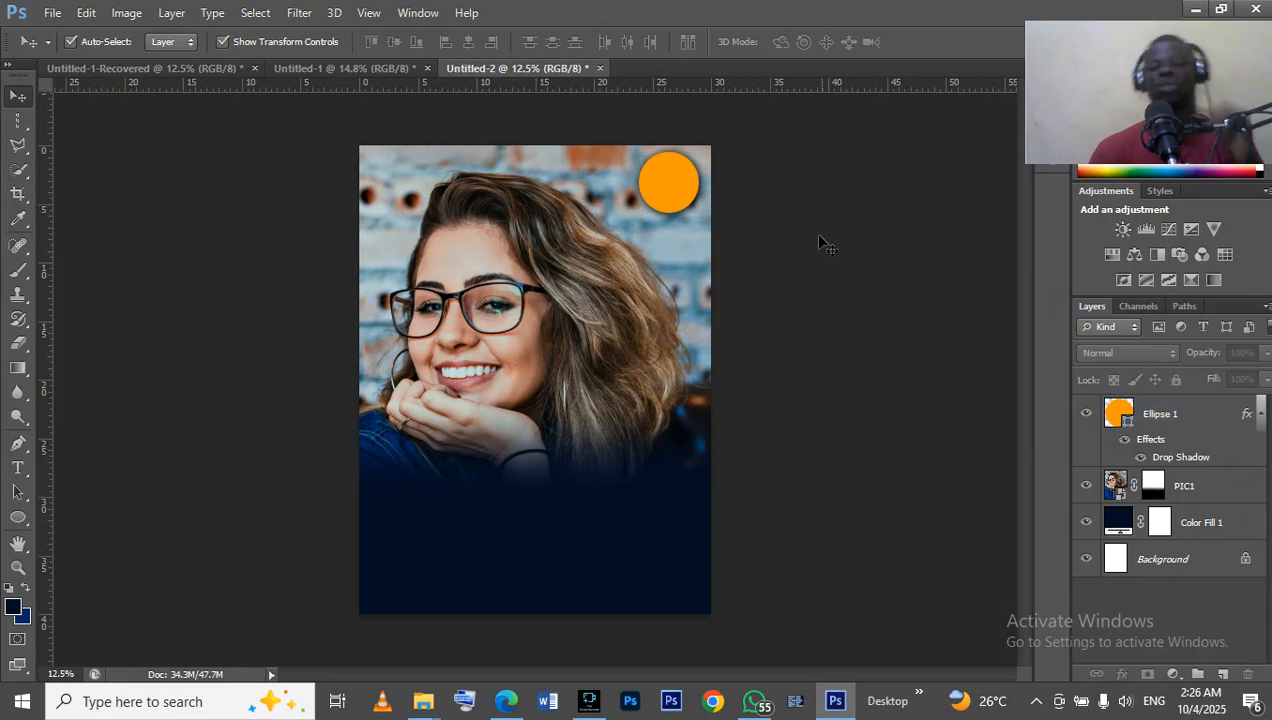
Compare the work with the finished flyer and inspect the portrait's face and mouth at up to 200 % zoom.
{"action": "left_click", "coordinate": [358, 70]}
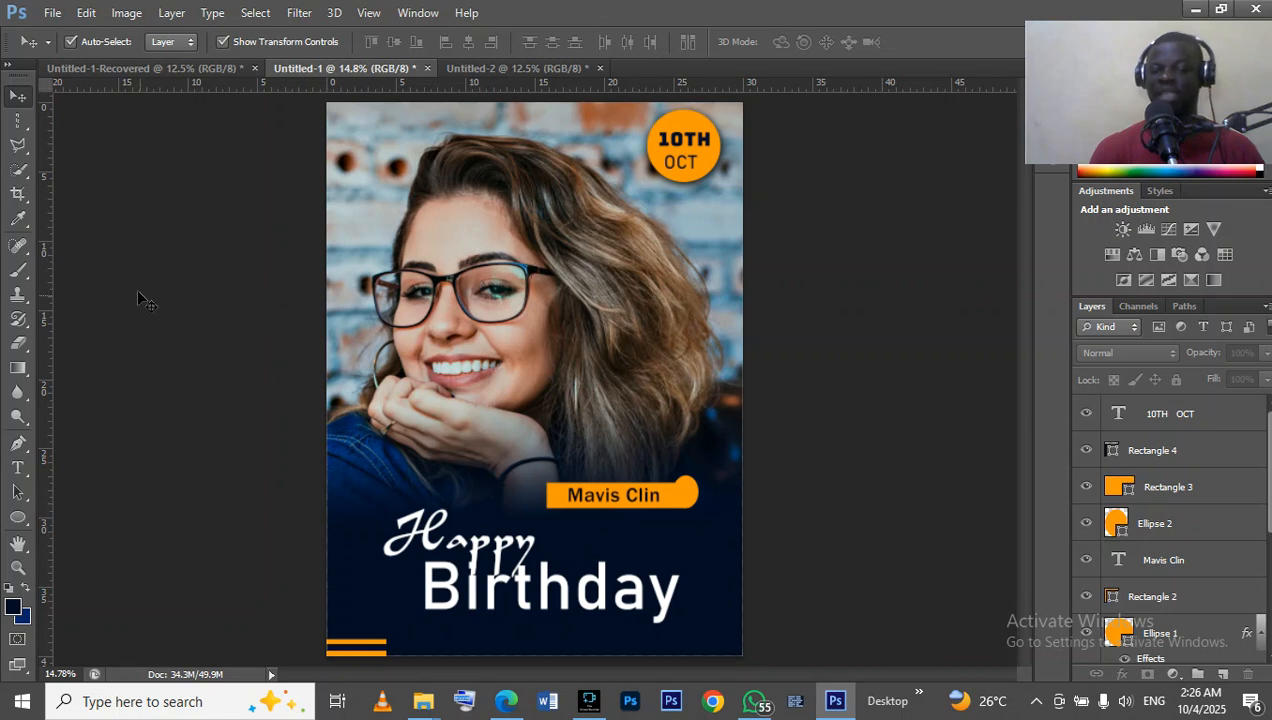
{"action": "left_click", "coordinate": [452, 68]}
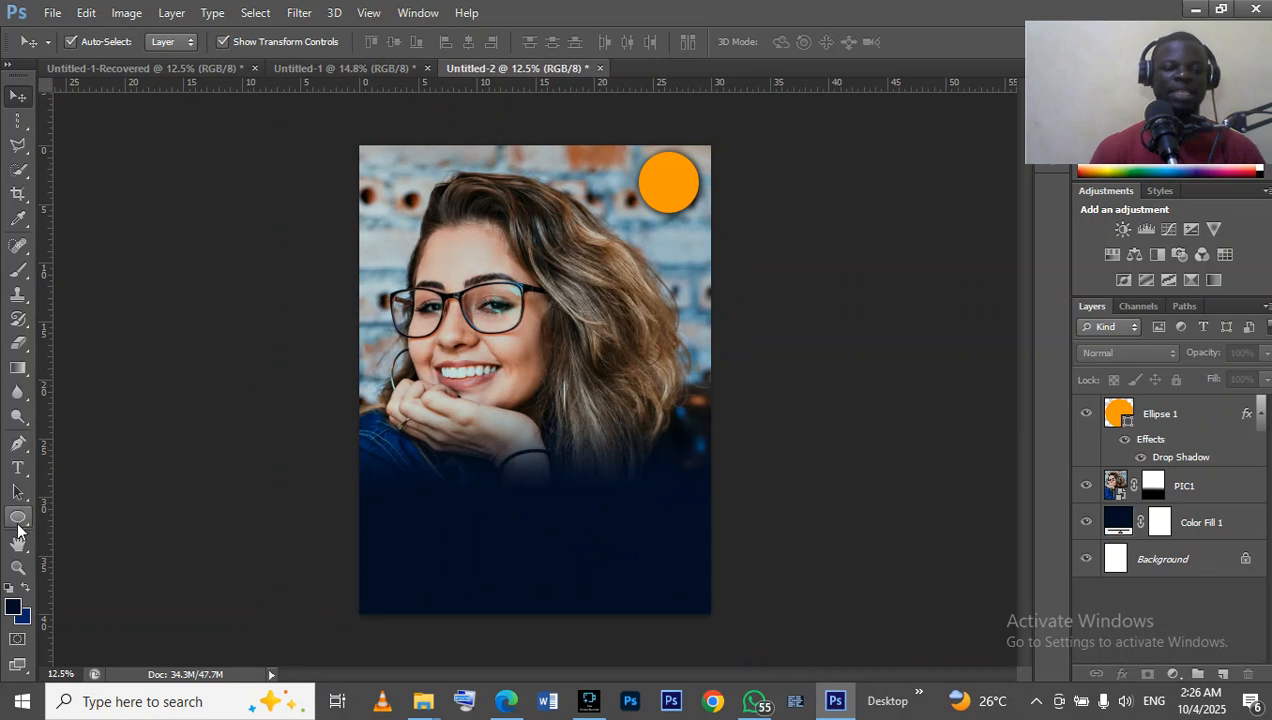
{"action": "double_click", "coordinate": [19, 568]}
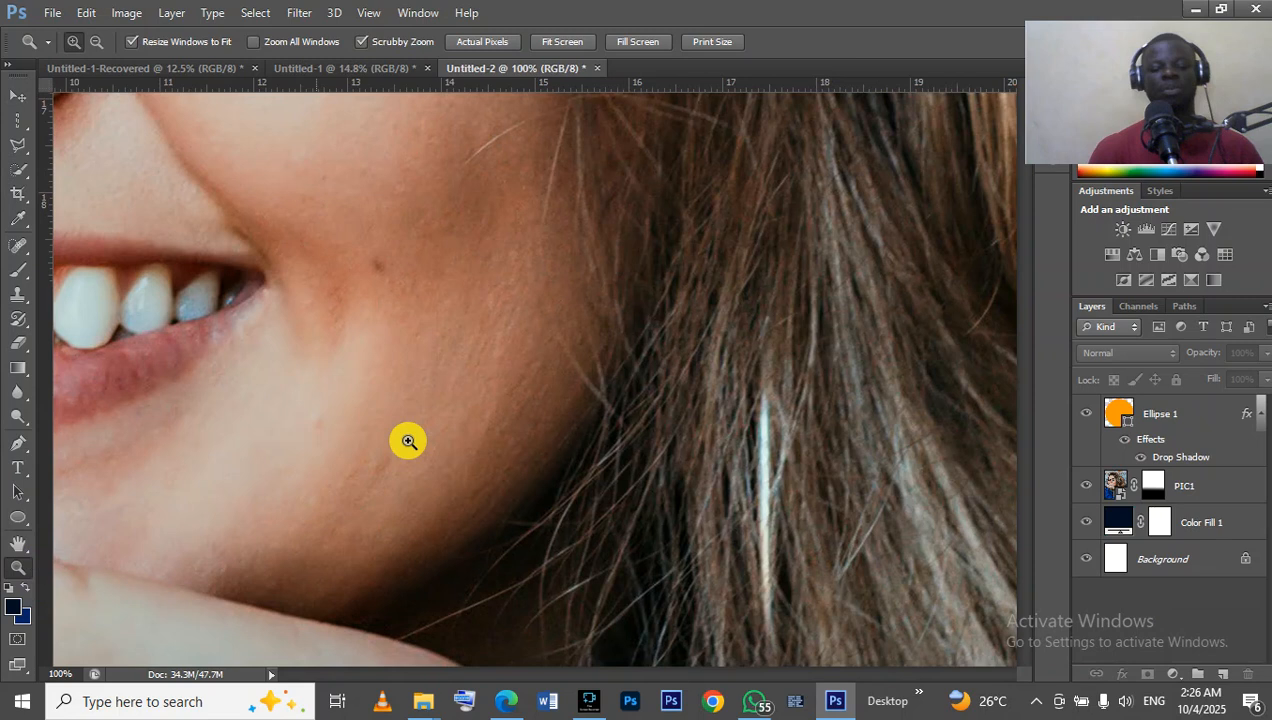
{"action": "right_click", "coordinate": [408, 443]}
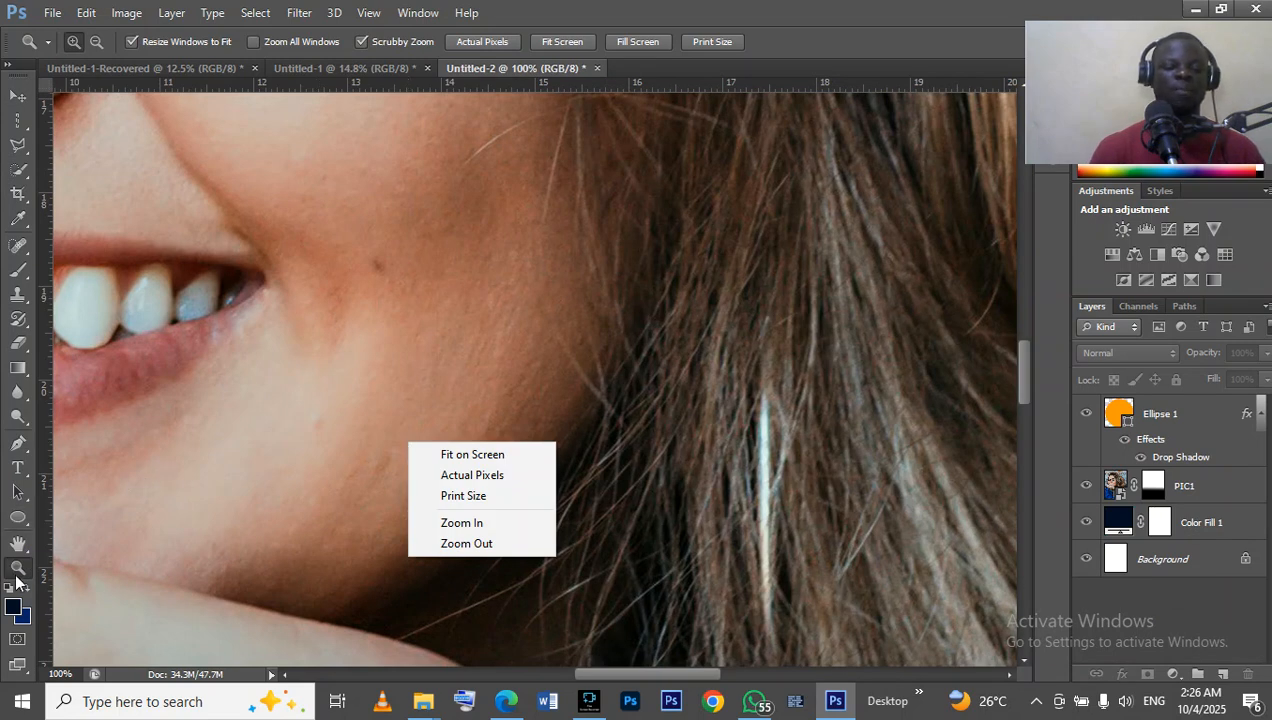
{"action": "left_click", "coordinate": [98, 558]}
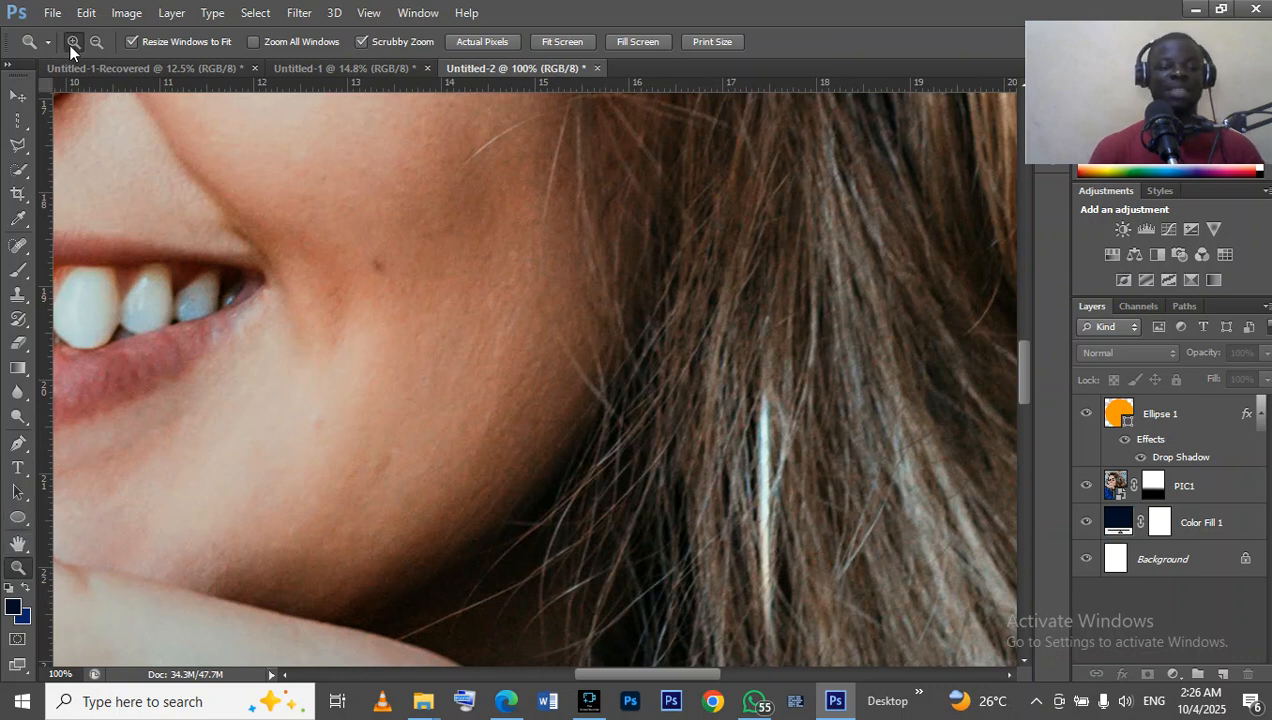
{"action": "left_click", "coordinate": [347, 285]}
{"action": "left_click", "coordinate": [349, 285]}
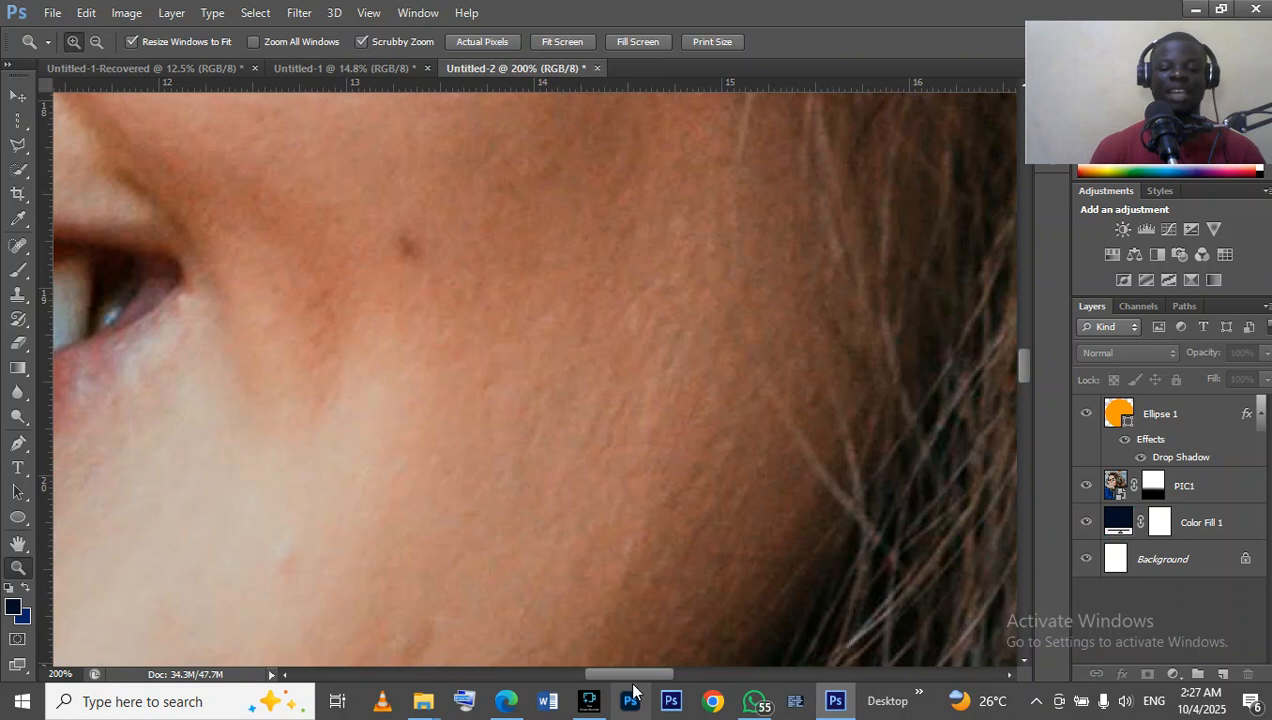
{"action": "left_click_drag", "start_coordinate": [638, 679], "coordinate": [498, 668]}
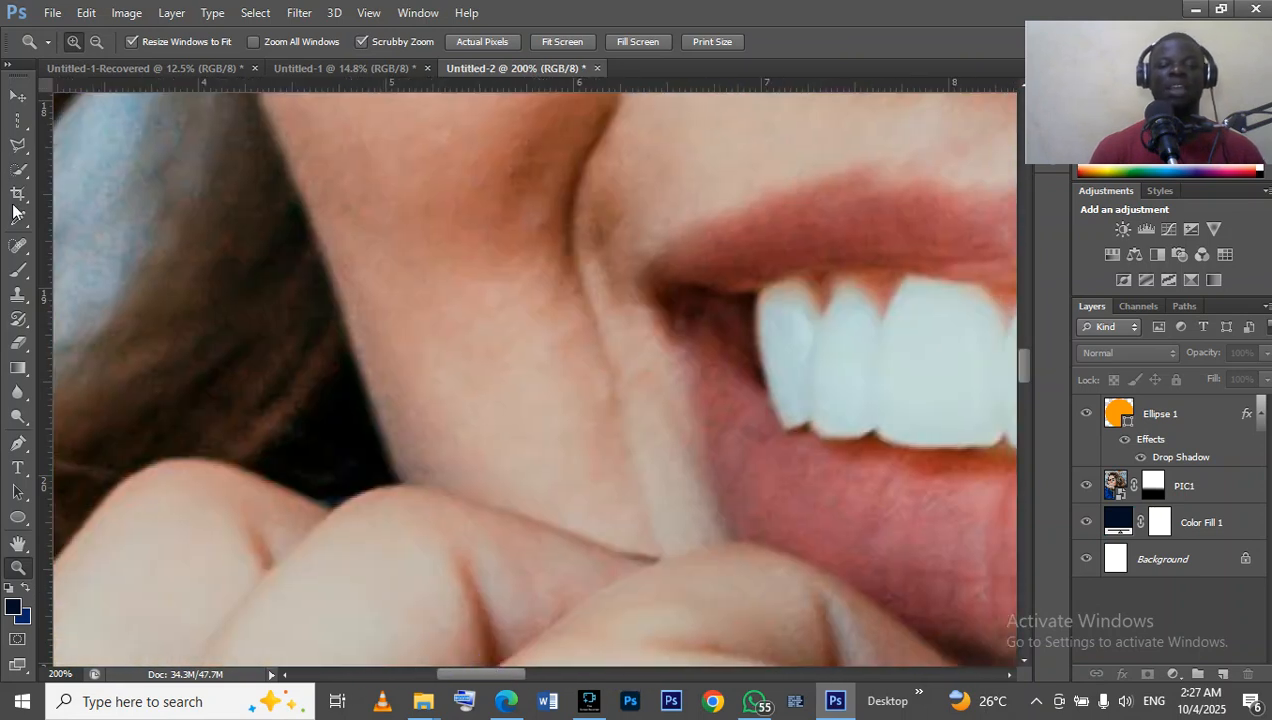
Zoom back out from the portrait's details and fit the whole flyer on screen.
{"action": "left_click", "coordinate": [97, 41]}
{"action": "left_click", "coordinate": [174, 214]}
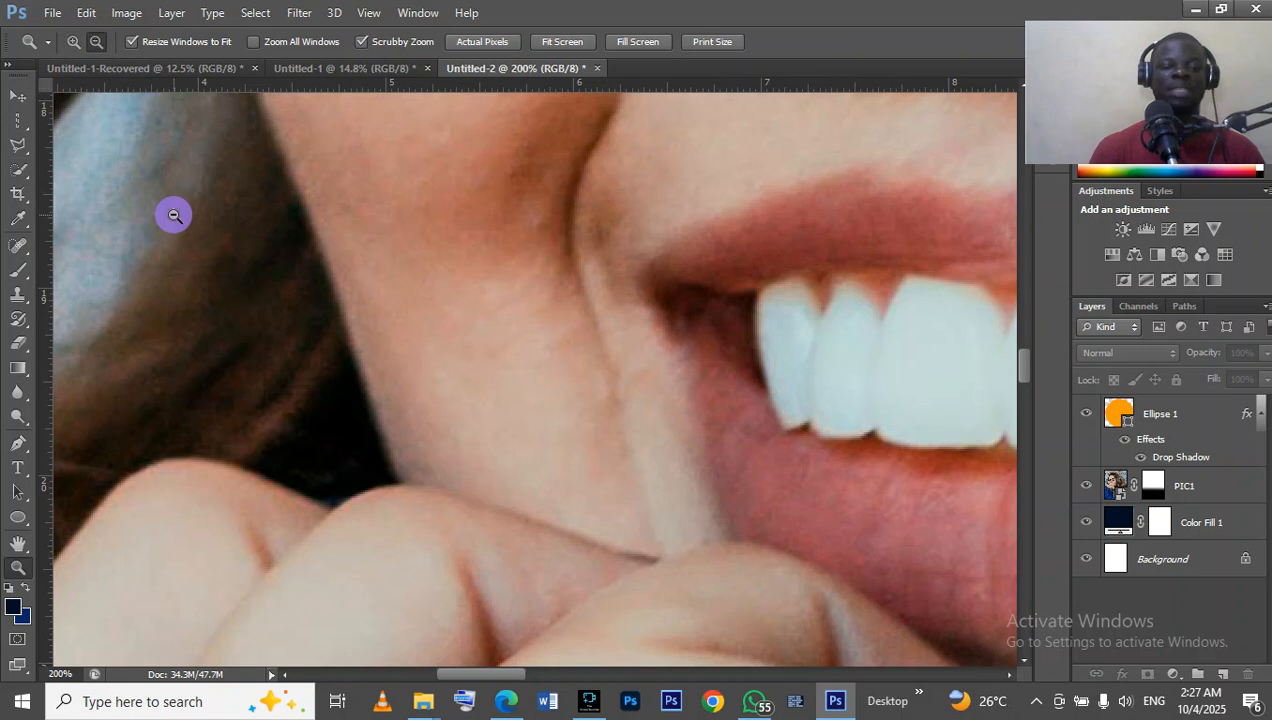
{"action": "left_click", "coordinate": [175, 216]}
{"action": "left_click", "coordinate": [323, 283]}
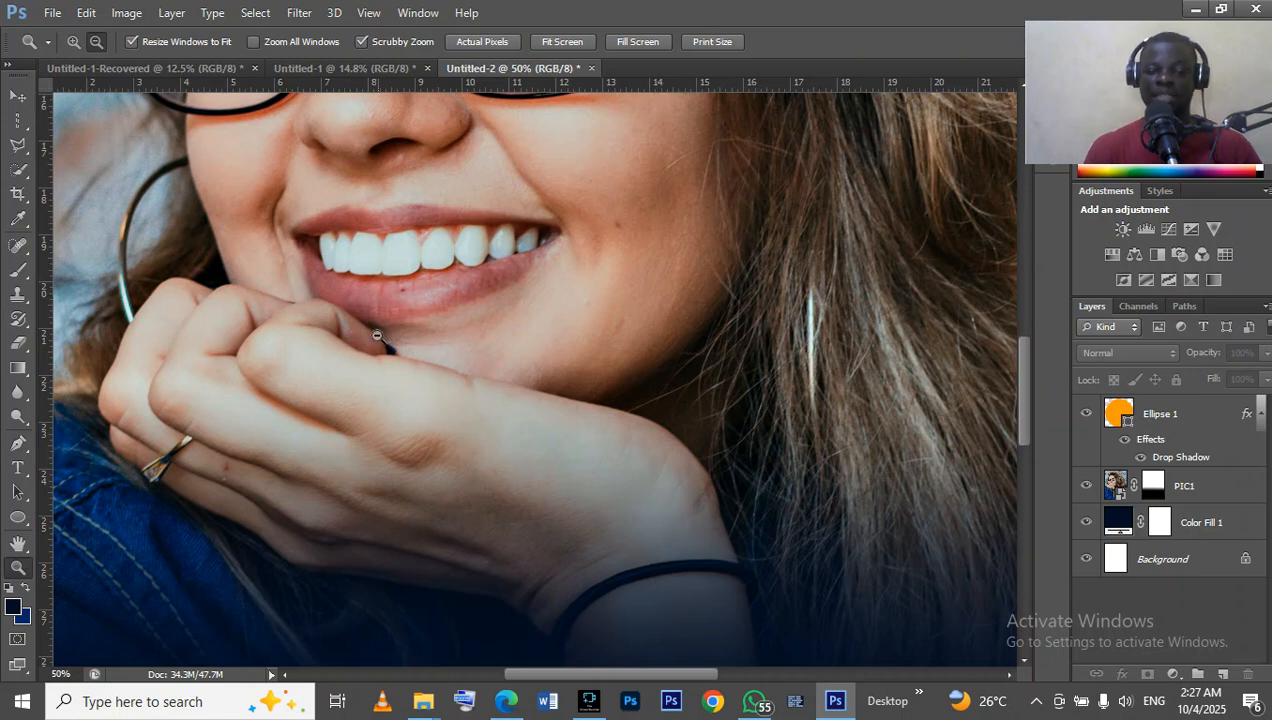
{"action": "key", "text": "alt"}
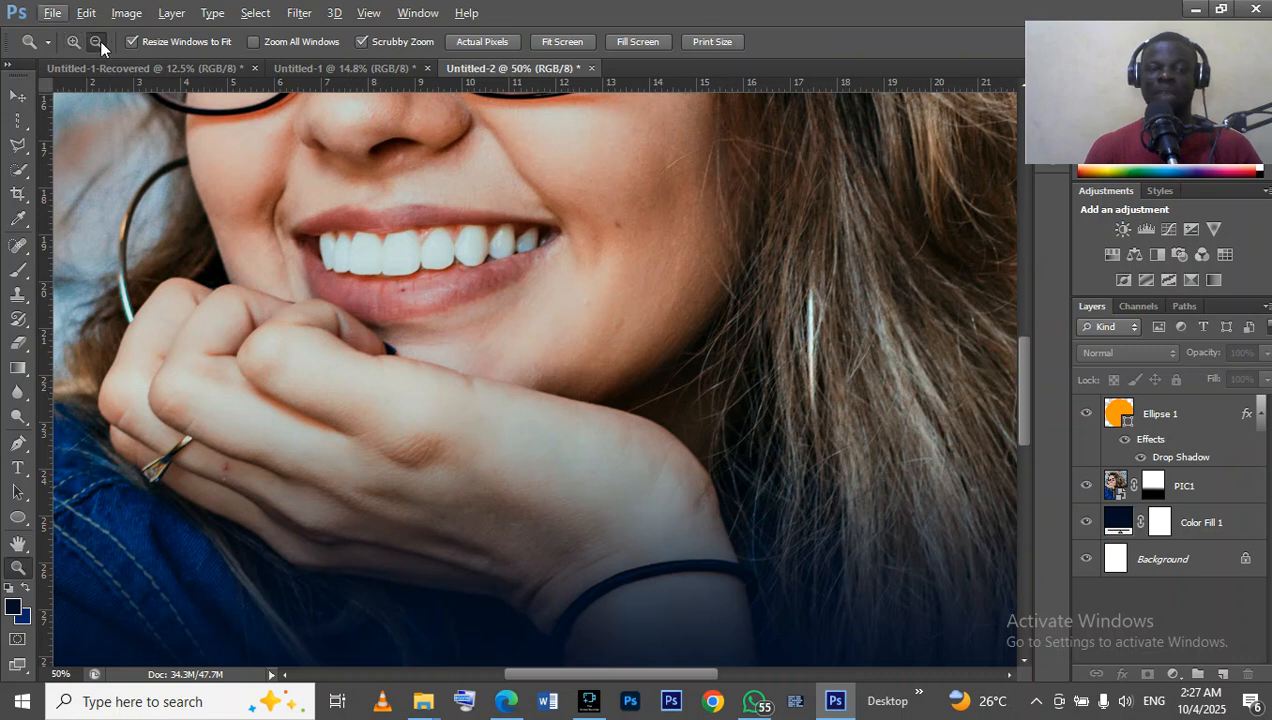
{"action": "key", "text": "alt"}
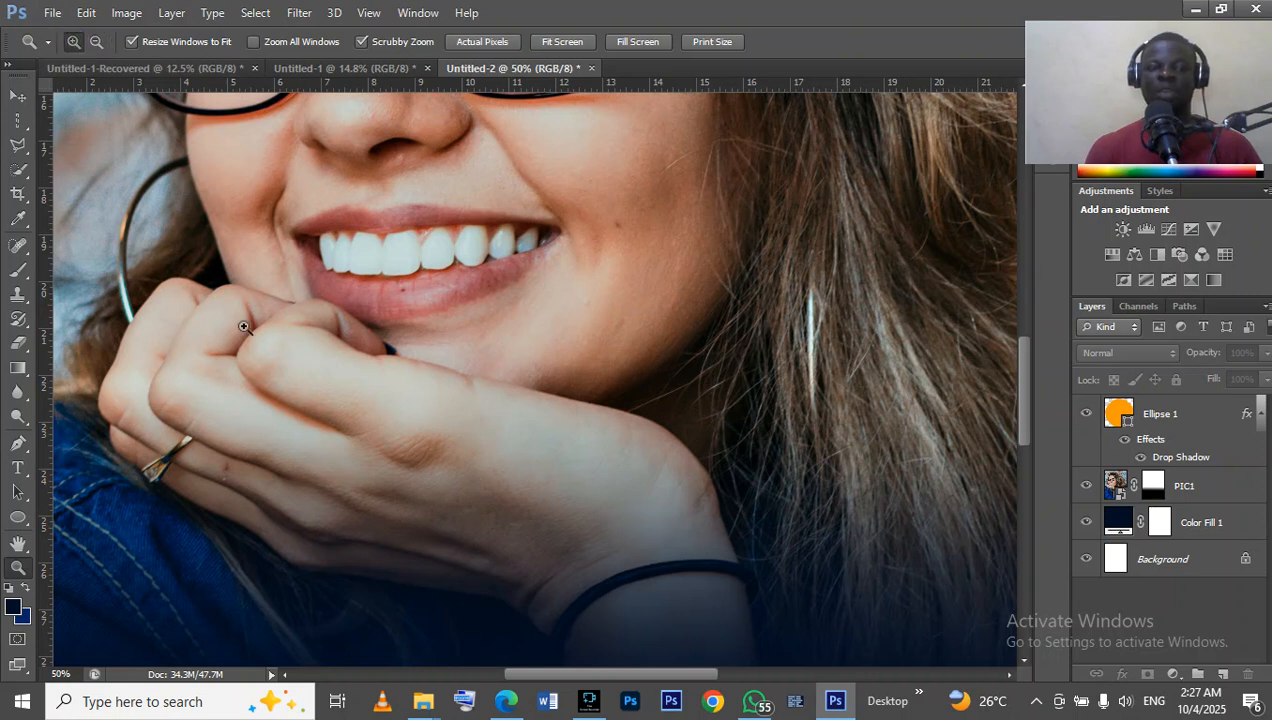
{"action": "key", "text": "alt"}
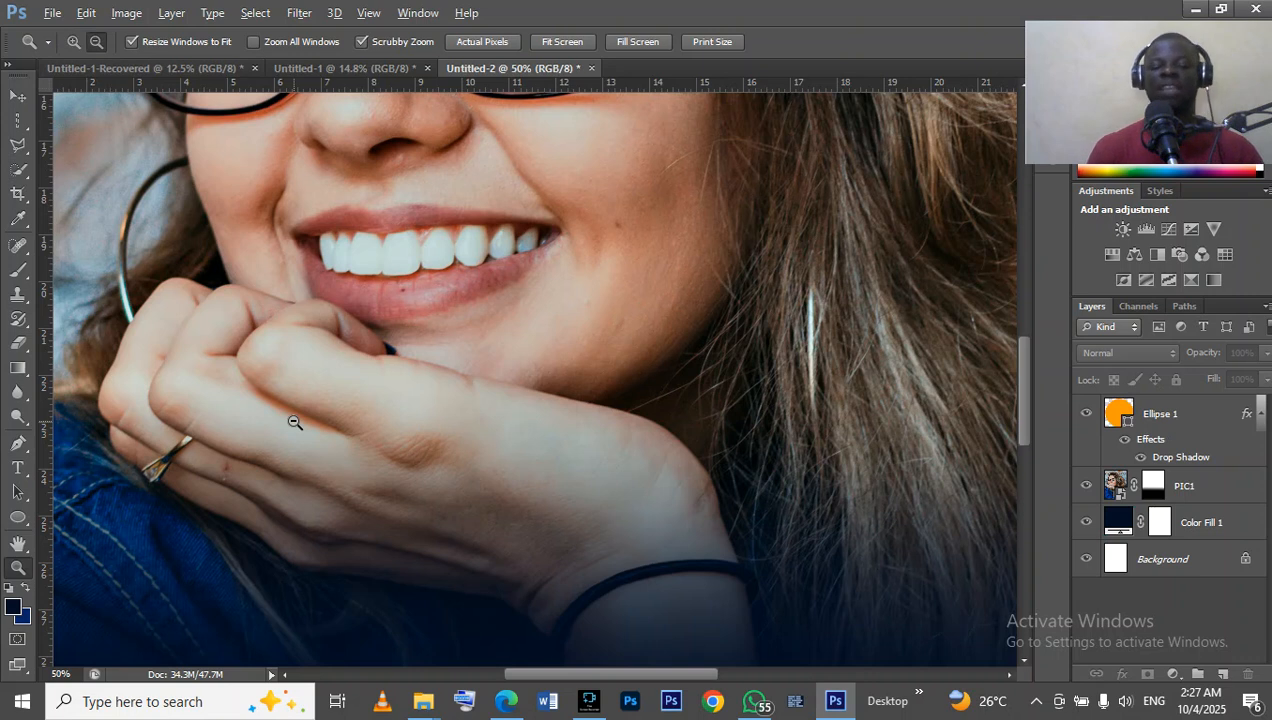
{"action": "left_click", "coordinate": [294, 422], "text": "alt"}
{"action": "left_click", "coordinate": [294, 422], "text": "alt"}
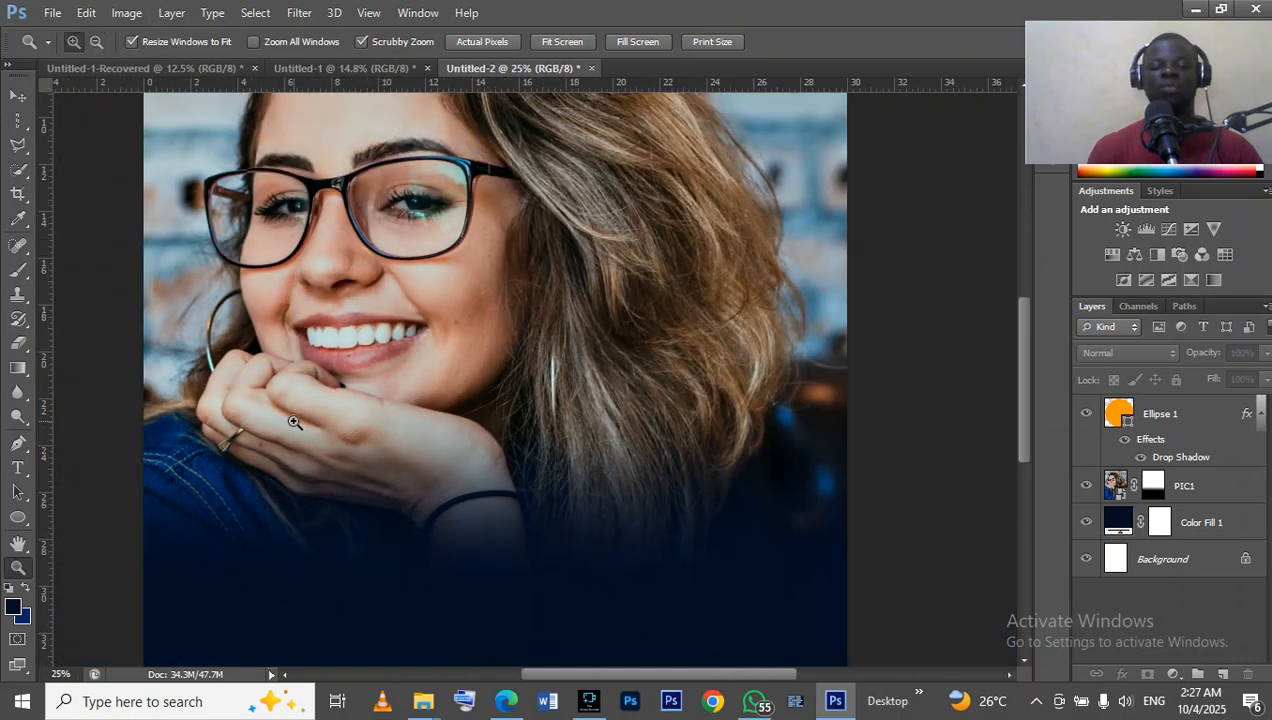
{"action": "left_click", "coordinate": [294, 422]}
{"action": "right_click", "coordinate": [294, 424]}
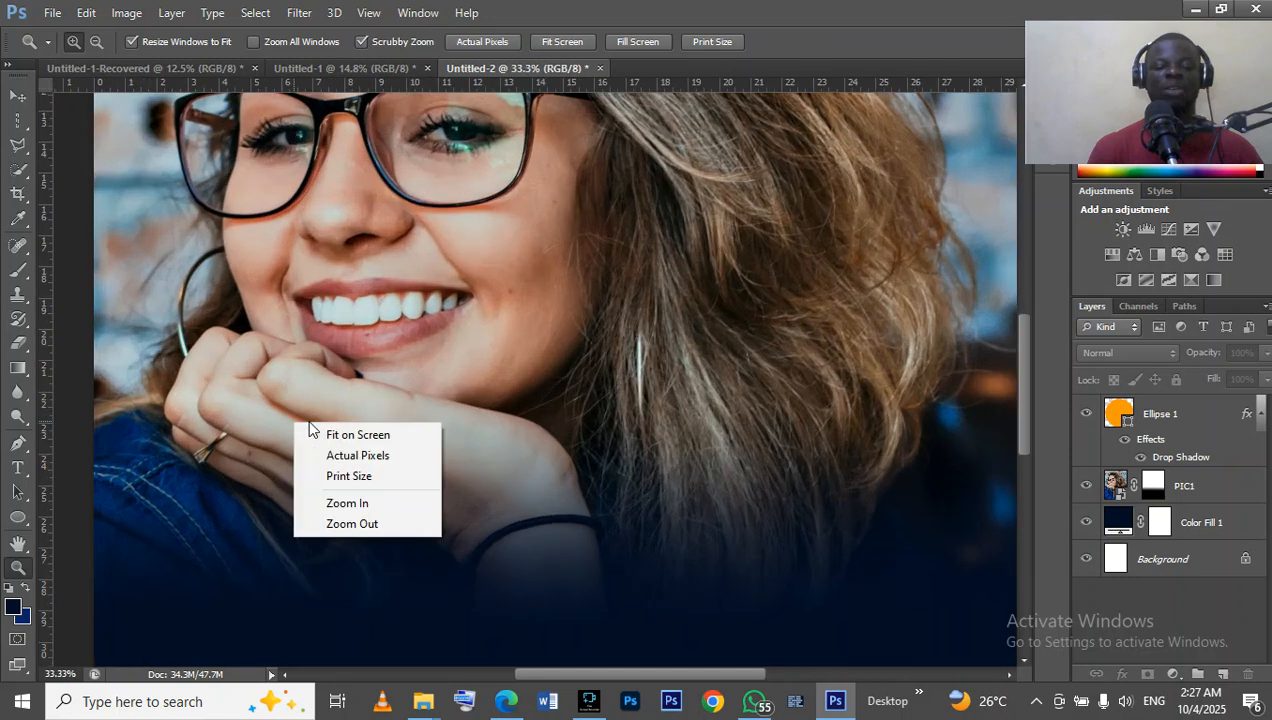
{"action": "left_click", "coordinate": [330, 434]}
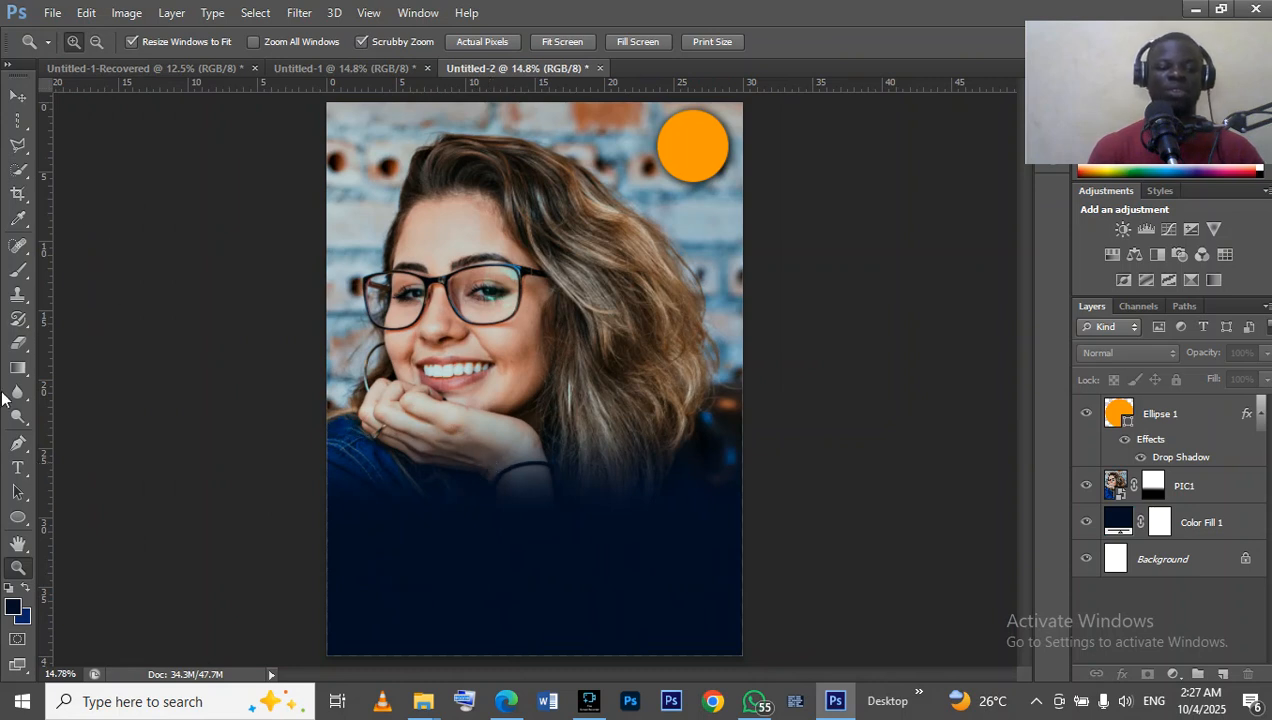
Draw a rectangle about 1230 × 211 px in the navy area below the portrait's hand with the Rectangle tool.
{"action": "left_click", "coordinate": [17, 517]}
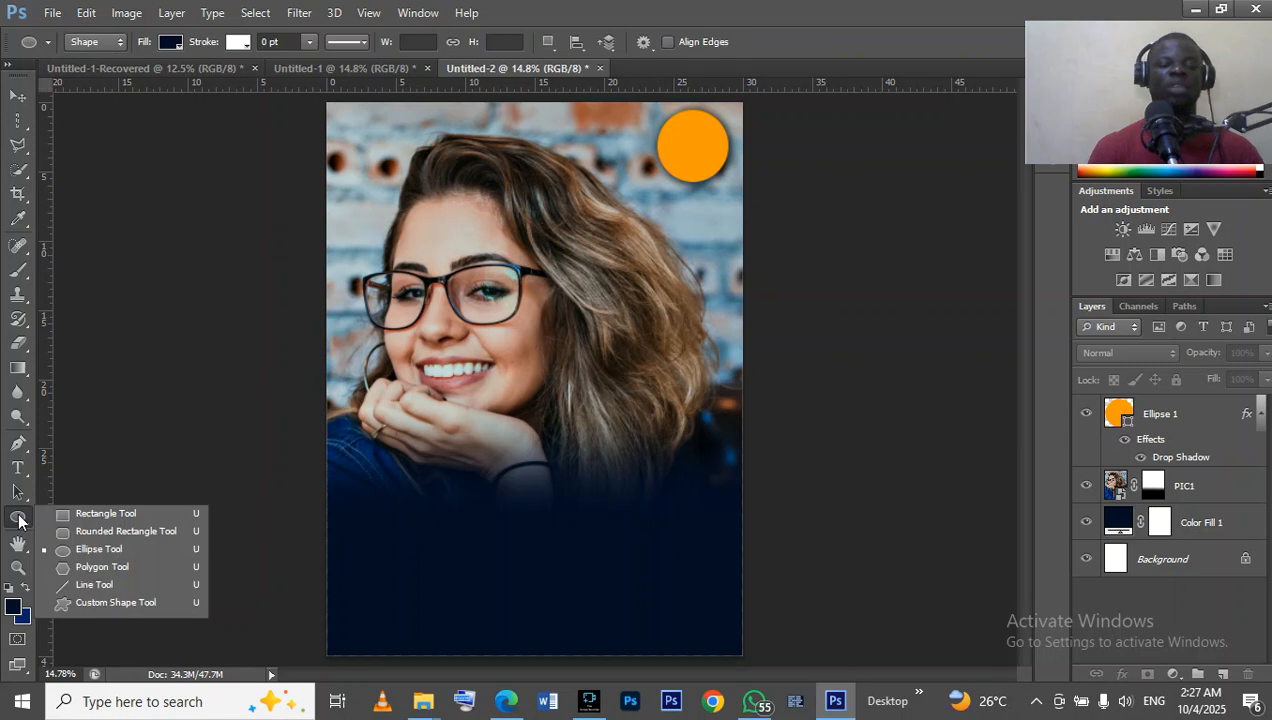
{"action": "left_click", "coordinate": [91, 513]}
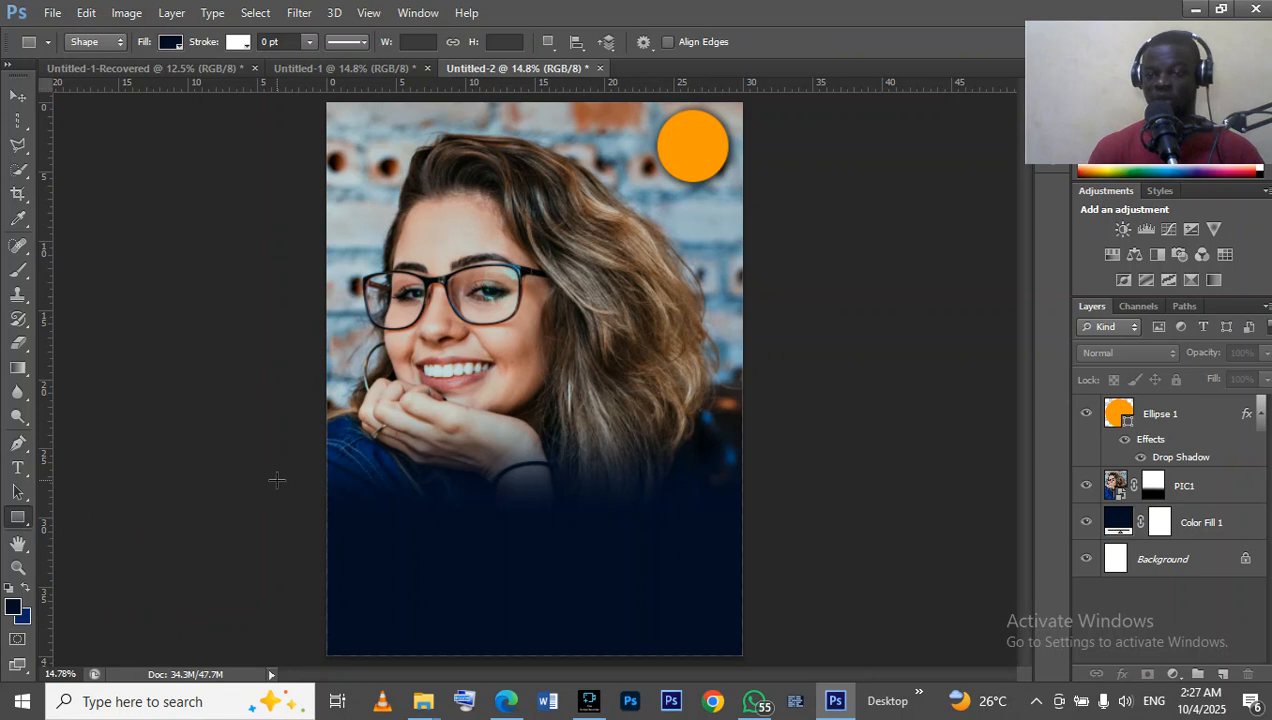
{"action": "left_click_drag", "start_coordinate": [419, 508], "coordinate": [588, 535]}
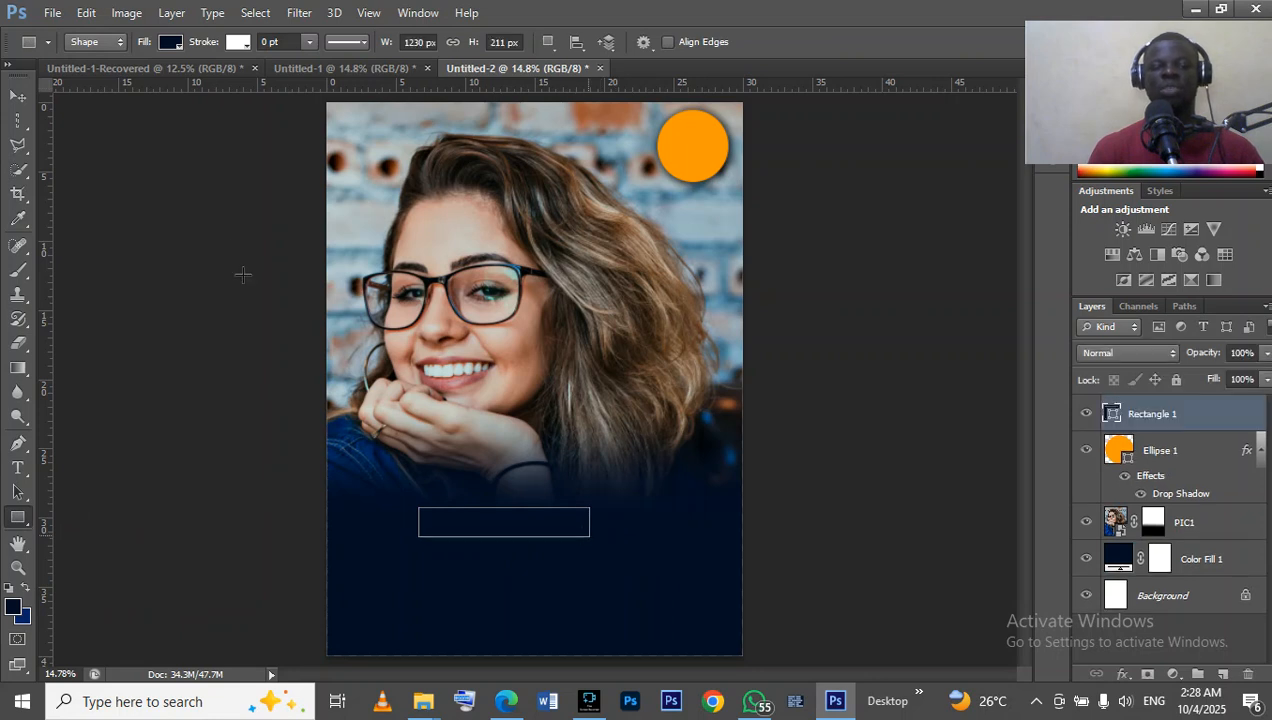
Fill the new rectangle with the recently used orange and move it up and right, just below the portrait's wrist.
{"action": "left_click", "coordinate": [171, 41]}
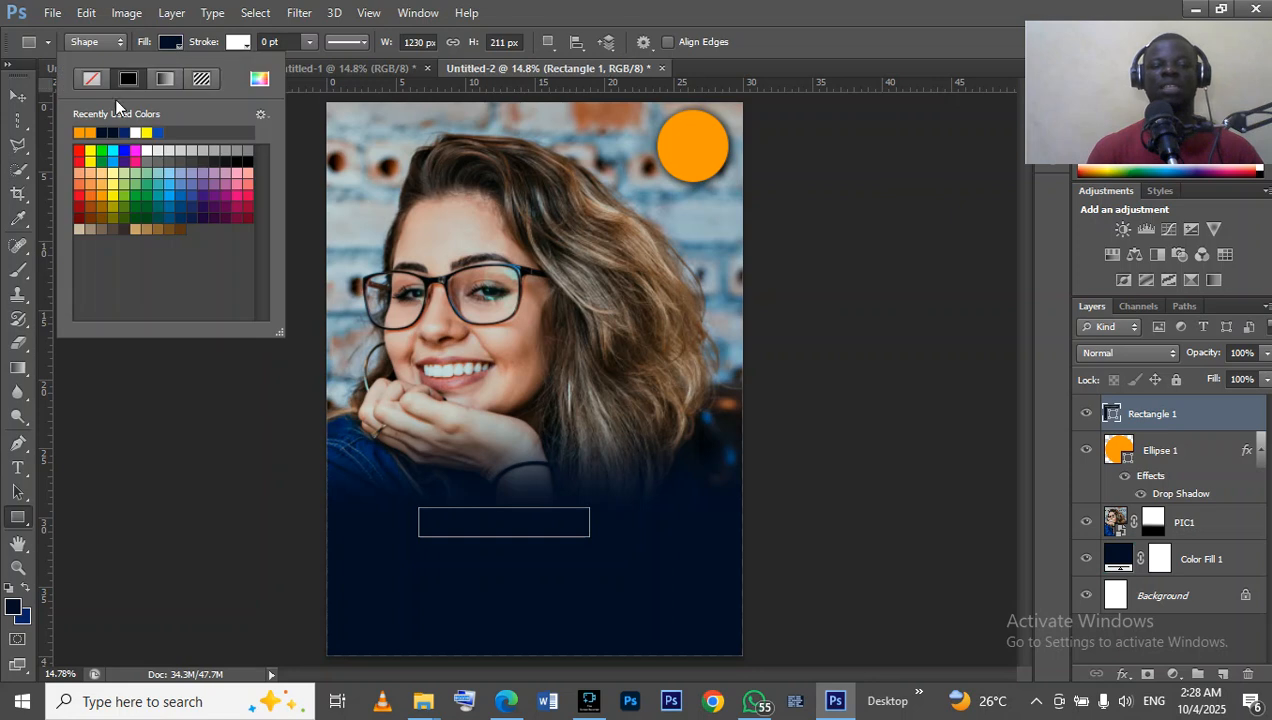
{"action": "left_click", "coordinate": [80, 133]}
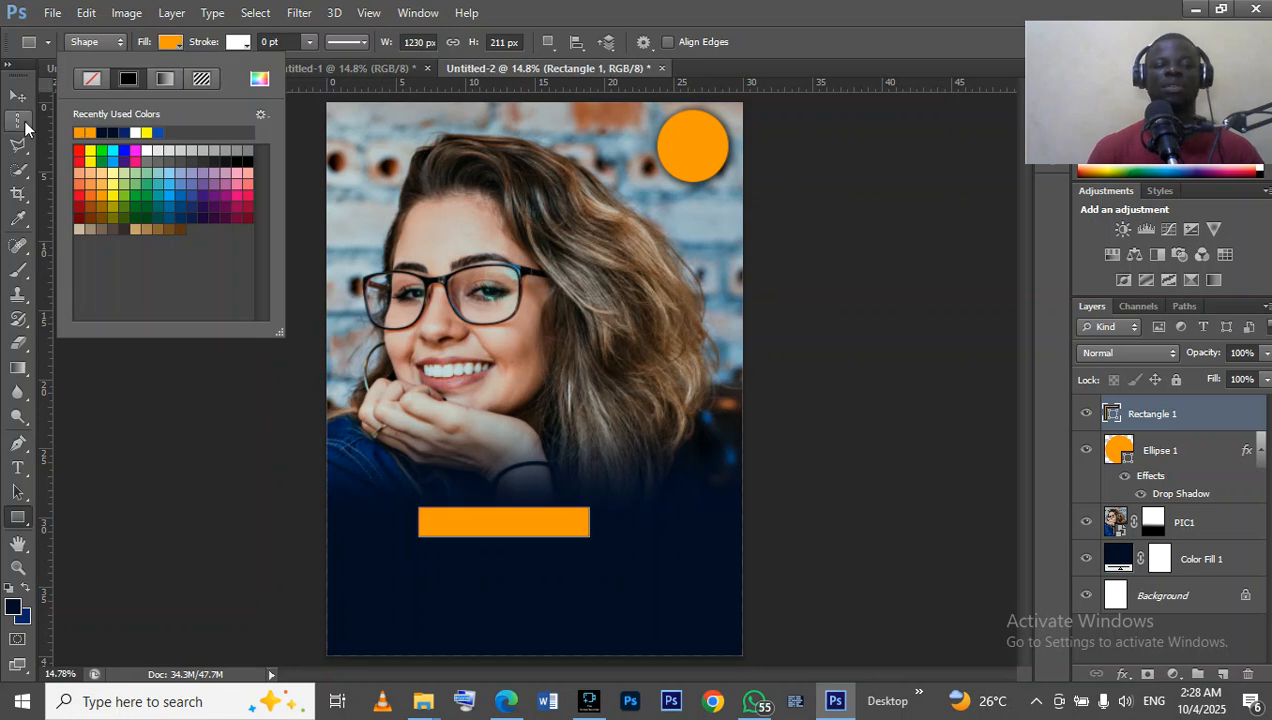
{"action": "left_click", "coordinate": [18, 96]}
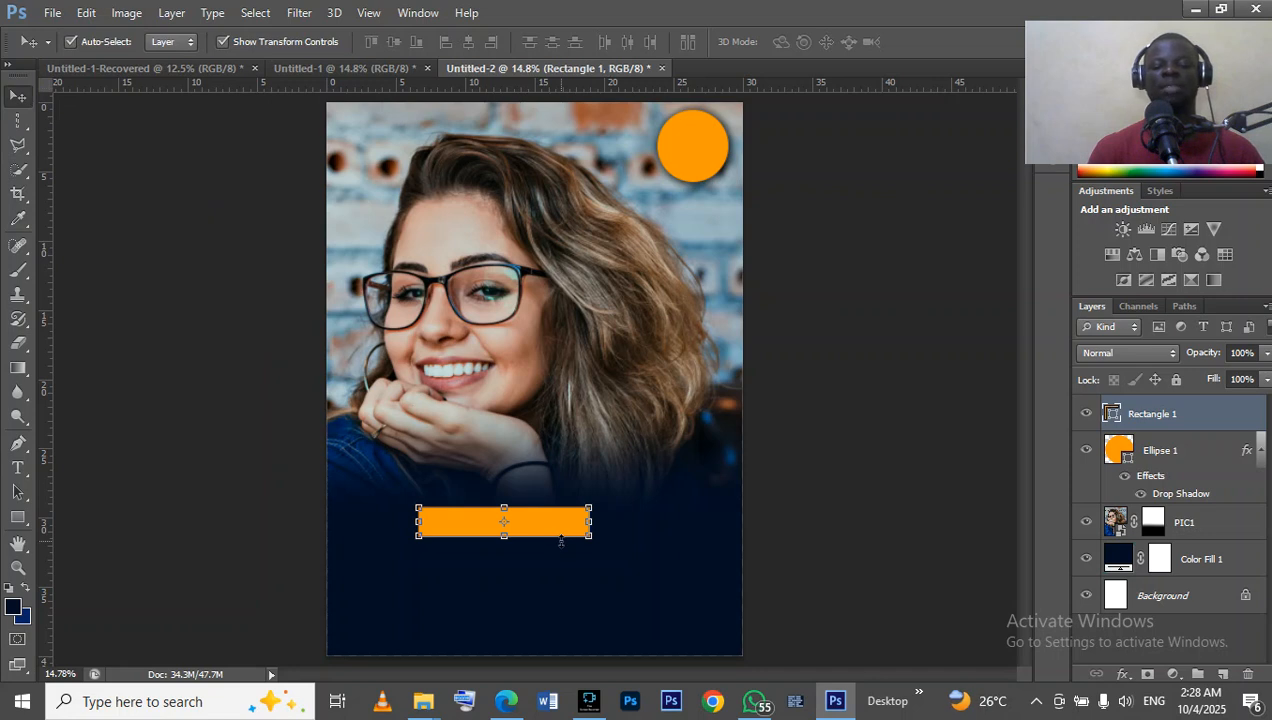
{"action": "left_click_drag", "start_coordinate": [551, 525], "coordinate": [637, 491]}
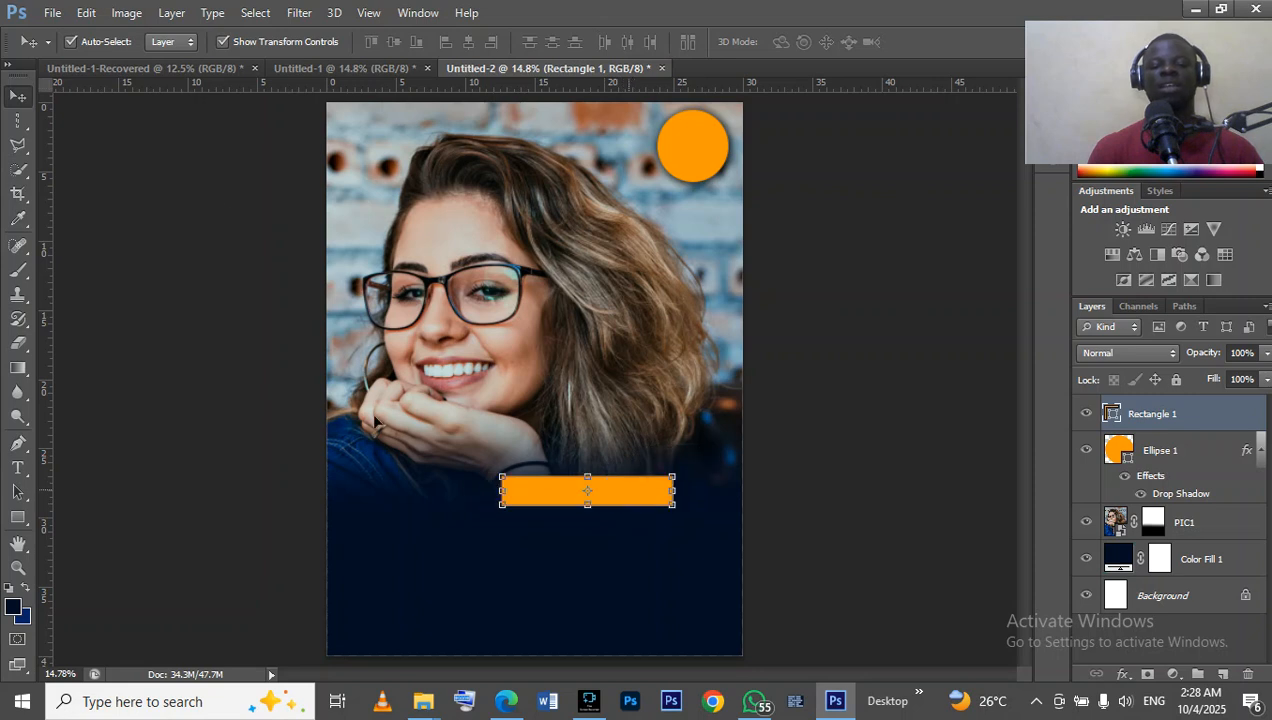
Check the name banner in the finished flyer and narrow the orange bar from its left edge to 83.82 % width.
{"action": "left_click", "coordinate": [313, 70]}
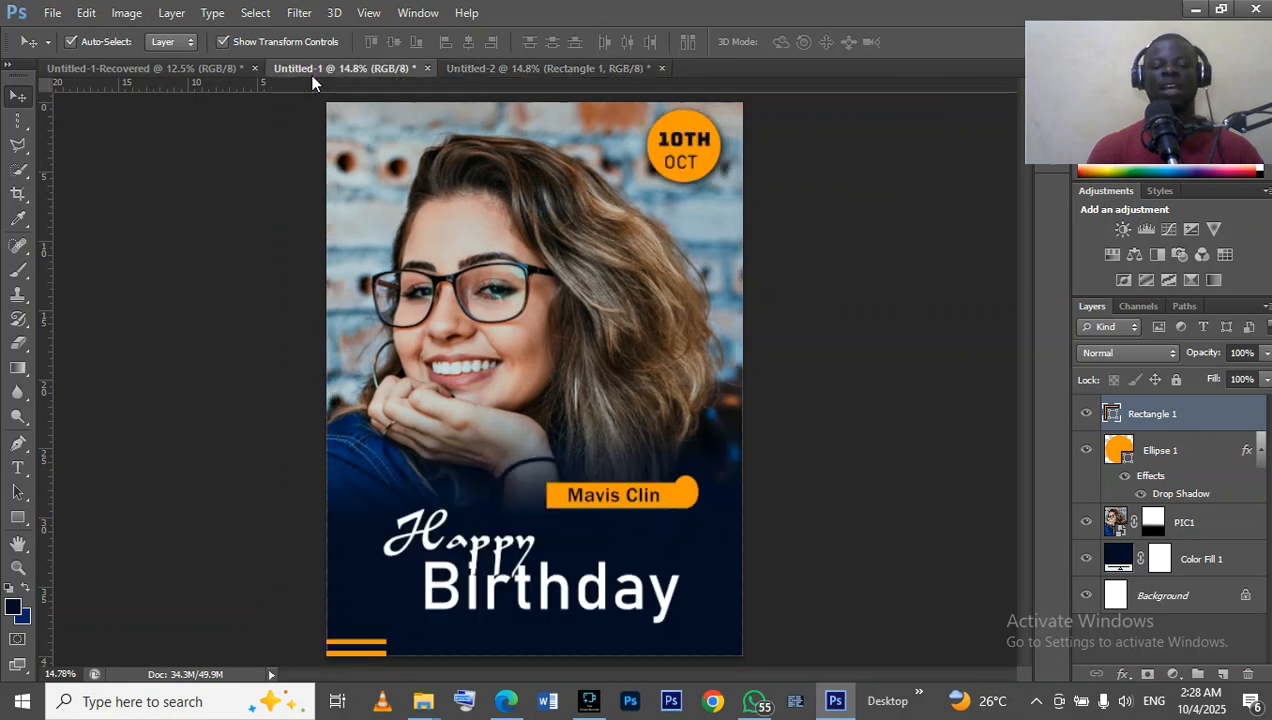
{"action": "left_click", "coordinate": [490, 68]}
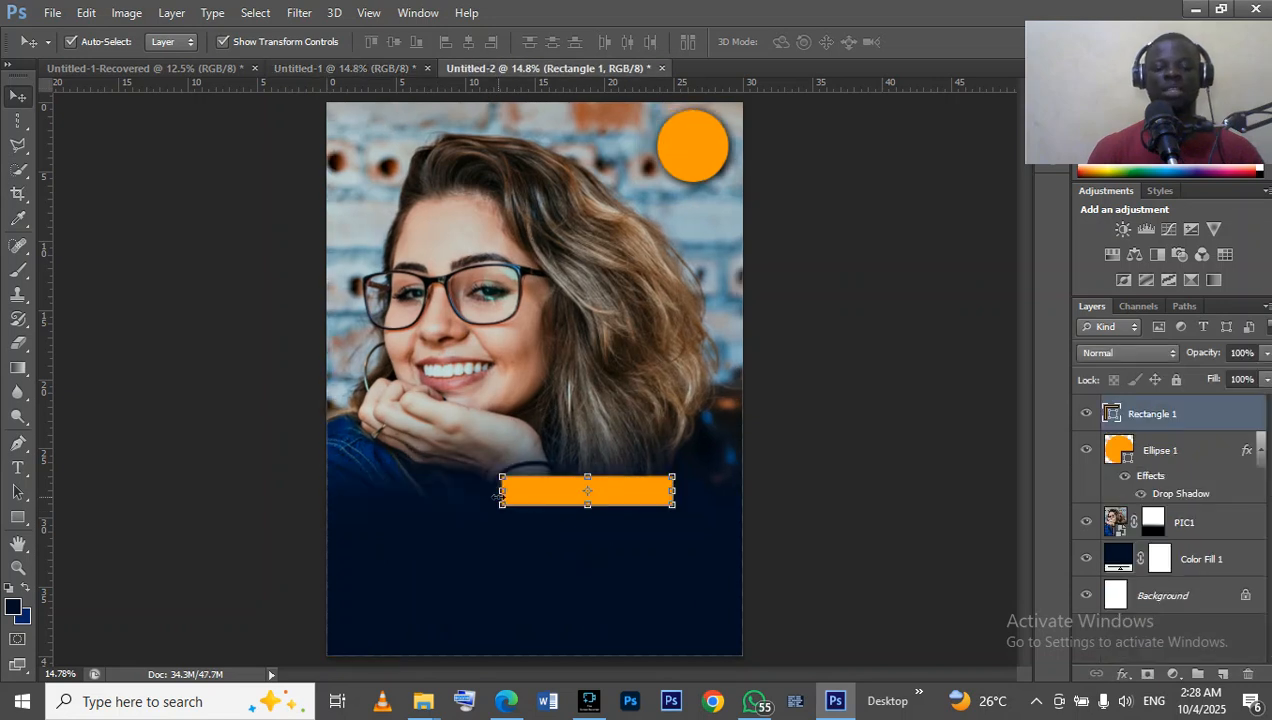
{"action": "left_click_drag", "start_coordinate": [502, 490], "coordinate": [529, 490]}
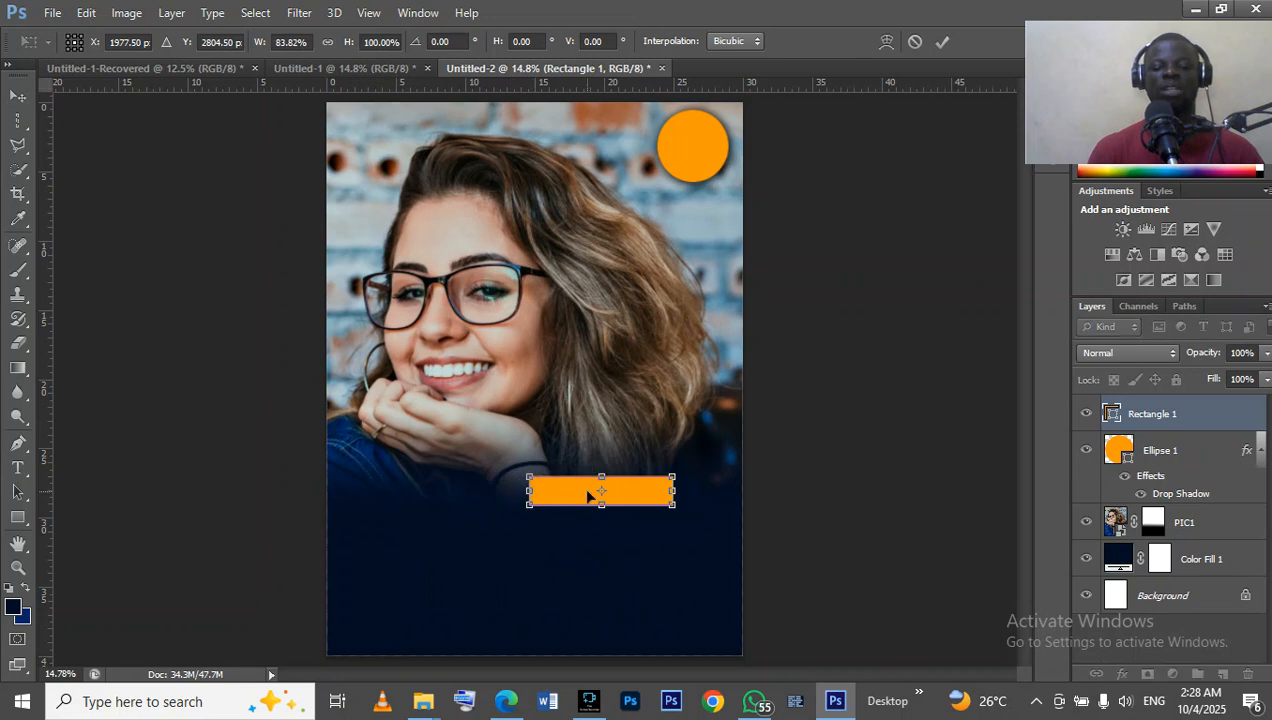
Nudge the orange bar slightly up and to the right and apply the transform.
{"action": "key", "text": "Up"}
{"action": "key", "text": "Up"}
{"action": "key", "text": "Up"}
{"action": "key", "text": "Up"}
{"action": "key", "text": "Up"}
{"action": "key", "text": "Up"}
{"action": "key", "text": "Up"}
{"action": "key", "text": "Up"}
{"action": "key", "text": "Up"}
{"action": "key", "text": "Up"}
{"action": "key", "text": "Up"}
{"action": "key", "text": "Up"}
{"action": "key", "text": "Up"}
{"action": "key", "text": "Up"}
{"action": "key", "text": "Up"}
{"action": "key", "text": "Up"}
{"action": "key", "text": "Up"}
{"action": "key", "text": "Up"}
{"action": "key", "text": "Up"}
{"action": "key", "text": "Up"}
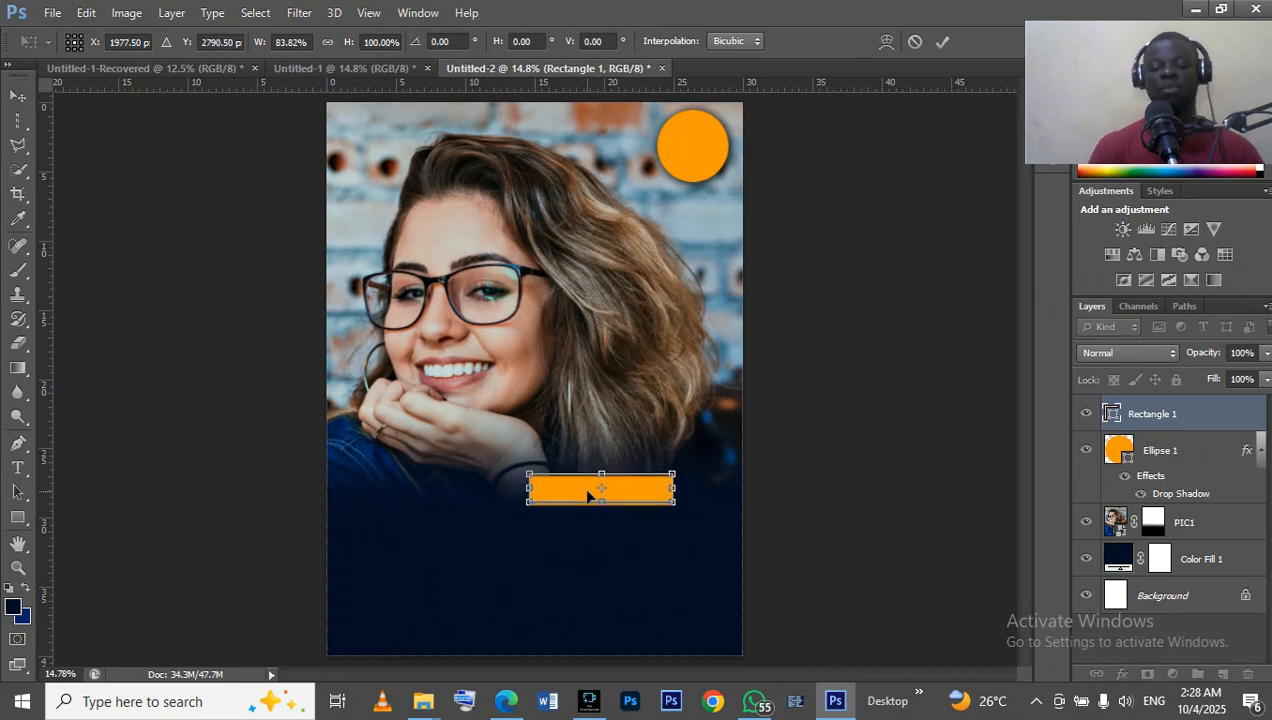
{"action": "key", "text": "Down"}
{"action": "key", "text": "Down"}
{"action": "key", "text": "Down"}
{"action": "key", "text": "Down"}
{"action": "key", "text": "Down"}
{"action": "key", "text": "Down"}
{"action": "key", "text": "Down"}
{"action": "key", "text": "Down"}
{"action": "key", "text": "Down"}
{"action": "key", "text": "Down"}
{"action": "key", "text": "Down"}
{"action": "key", "text": "Down"}
{"action": "key", "text": "Down"}
{"action": "key", "text": "Down"}
{"action": "key", "text": "Down"}
{"action": "key", "text": "Down"}
{"action": "key", "text": "Down"}
{"action": "key", "text": "Down"}
{"action": "key", "text": "Down"}
{"action": "key", "text": "Down"}
{"action": "key", "text": "Right"}
{"action": "key", "text": "Right"}
{"action": "key", "text": "Right"}
{"action": "key", "text": "Right"}
{"action": "key", "text": "Right"}
{"action": "key", "text": "Right"}
{"action": "key", "text": "Right"}
{"action": "key", "text": "Right"}
{"action": "key", "text": "Right"}
{"action": "key", "text": "Right"}
{"action": "key", "text": "Right"}
{"action": "key", "text": "Right"}
{"action": "key", "text": "Right"}
{"action": "key", "text": "Right"}
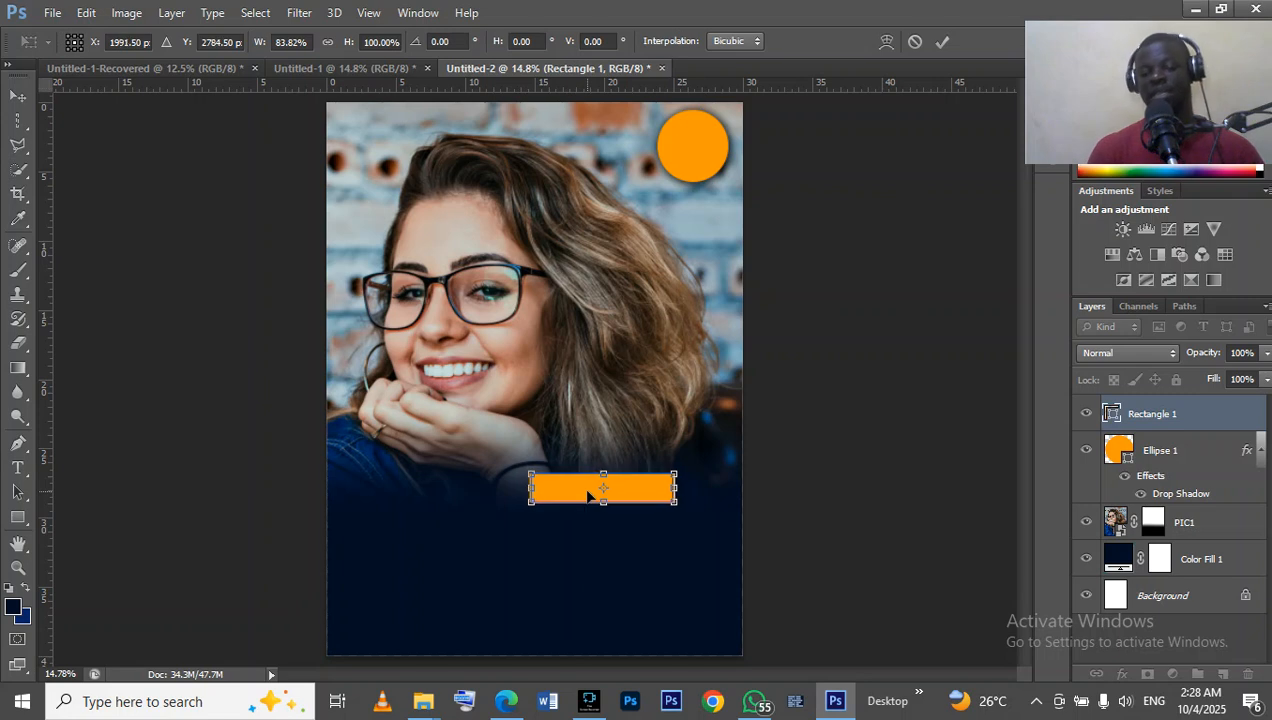
{"action": "key", "text": "Right"}
{"action": "key", "text": "Right"}
{"action": "key", "text": "Right"}
{"action": "key", "text": "Right"}
{"action": "key", "text": "Right"}
{"action": "key", "text": "Right"}
{"action": "key", "text": "Return"}
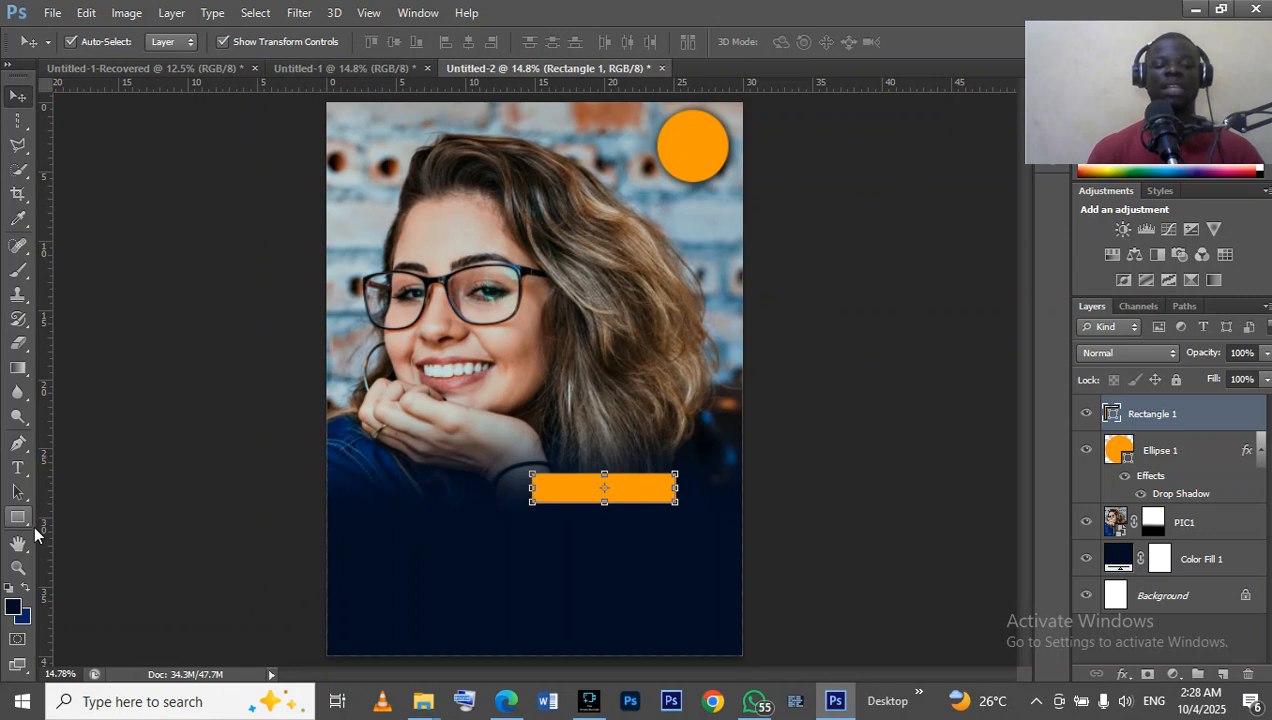
Draw an orange circle about 284 × 292 px over the right end of the bar with the Ellipse tool.
{"action": "left_click", "coordinate": [20, 520]}
{"action": "right_click", "coordinate": [20, 520]}
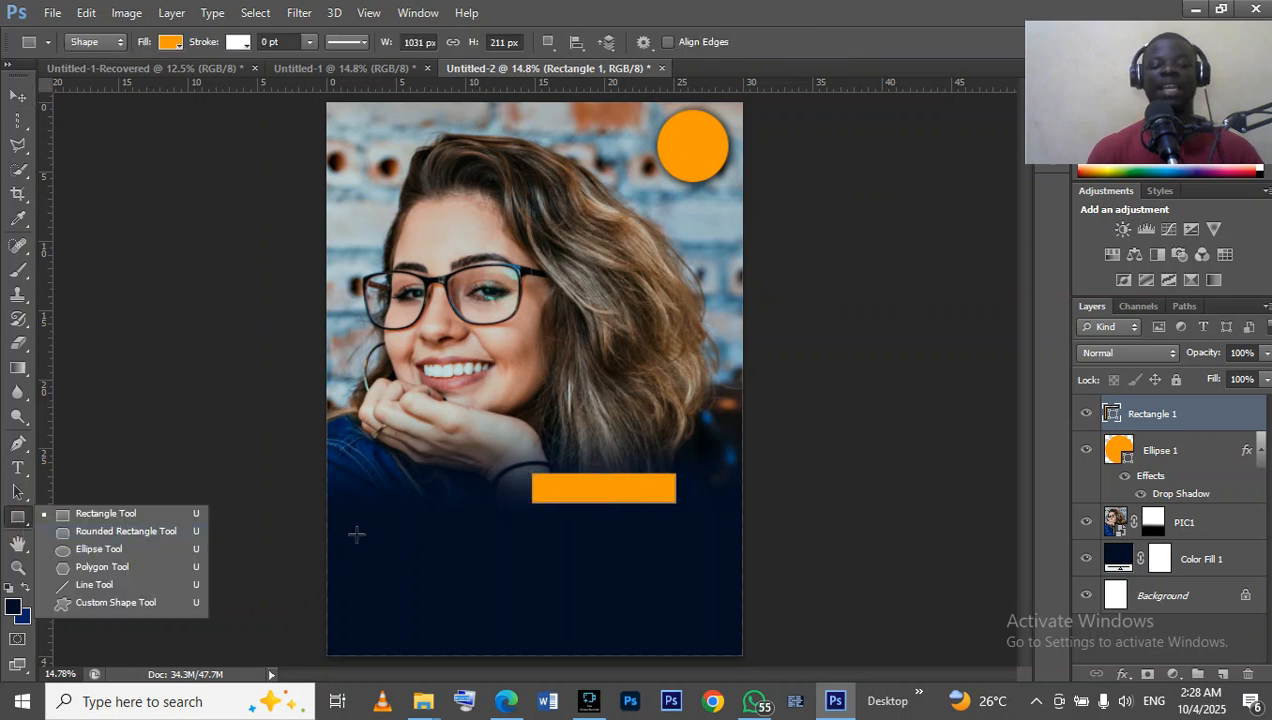
{"action": "left_click", "coordinate": [89, 549]}
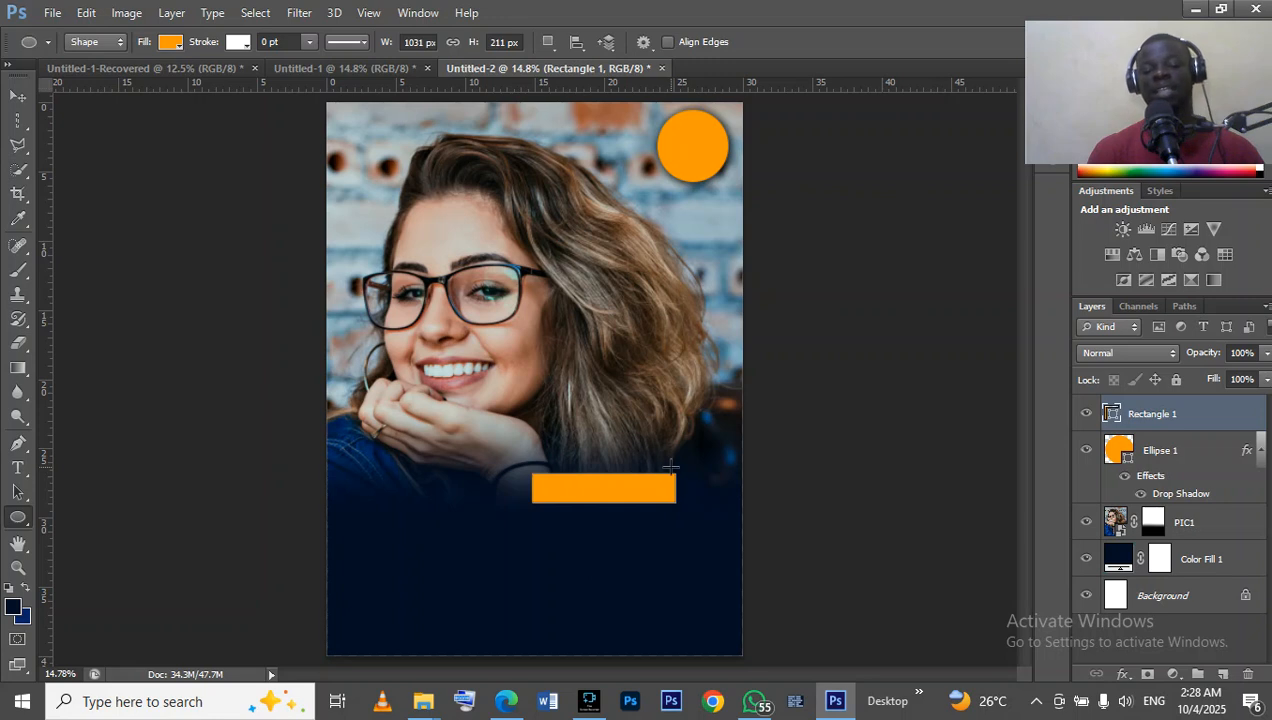
{"action": "left_click_drag", "start_coordinate": [665, 459], "coordinate": [672, 471]}
{"action": "left_click_drag", "start_coordinate": [684, 487], "coordinate": [708, 504]}
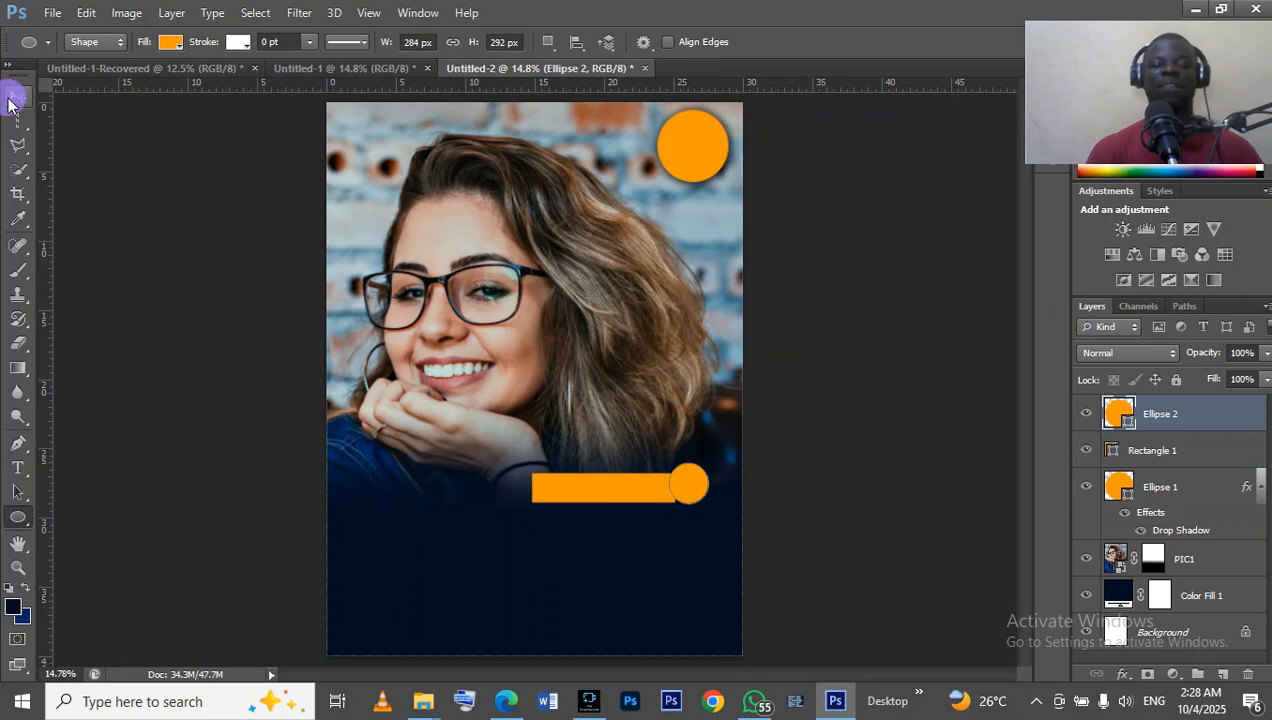
Nudge the small circle left so it overlaps the bar's right end as a rounded cap, and deselect it.
{"action": "left_click", "coordinate": [17, 99]}
{"action": "key", "text": "shift+Down"}
{"action": "key", "text": "shift+Down"}
{"action": "key", "text": "shift+Left"}
{"action": "key", "text": "shift+Left"}
{"action": "key", "text": "shift+Left"}
{"action": "key", "text": "shift+Left"}
{"action": "key", "text": "shift+Left"}
{"action": "key", "text": "shift+Up"}
{"action": "key", "text": "shift+Up"}
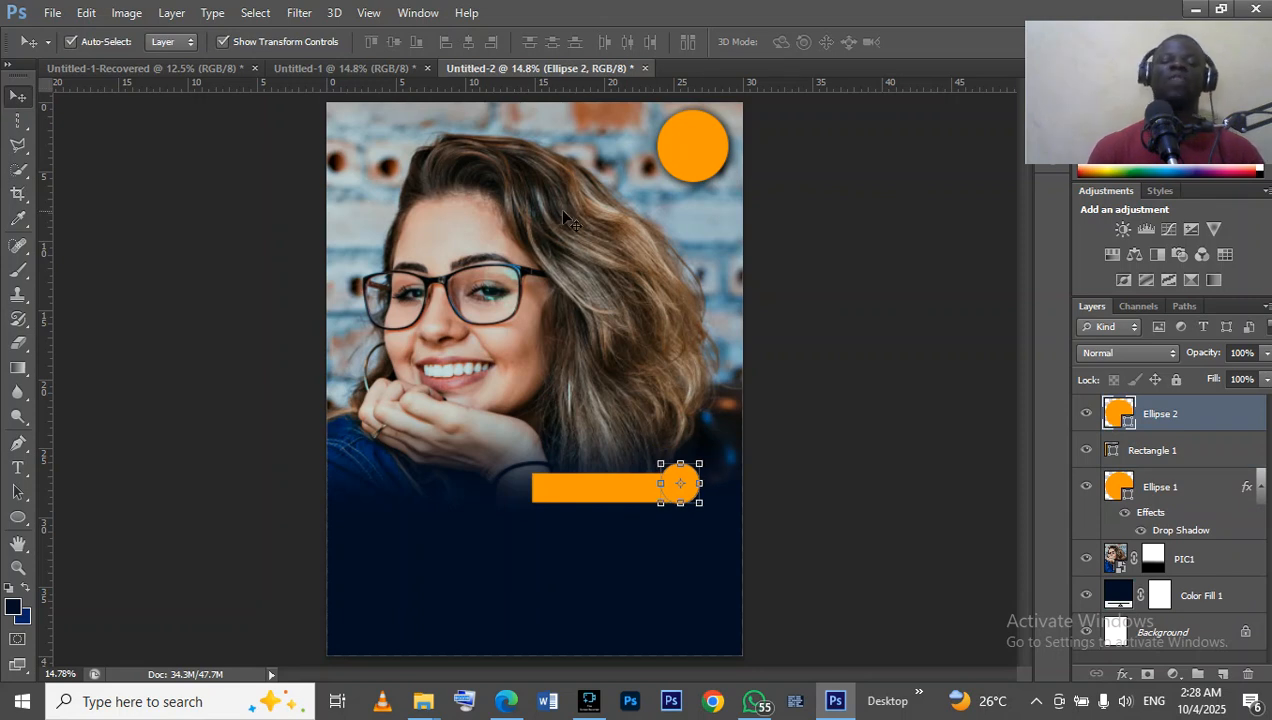
{"action": "left_click", "coordinate": [779, 242]}
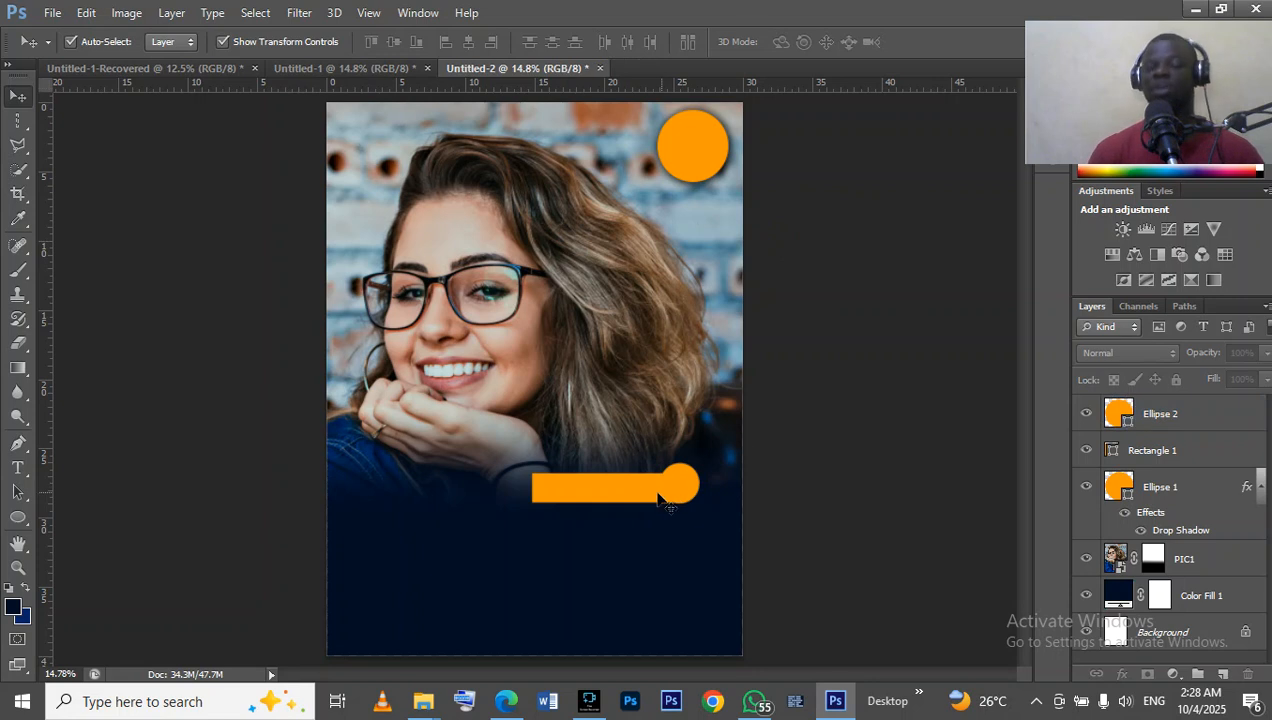
Add the celebrant's name as horizontal text at the bar's left end in navy 72 pt Bahnschrift, as in the finished flyer.
{"action": "left_click", "coordinate": [347, 67]}
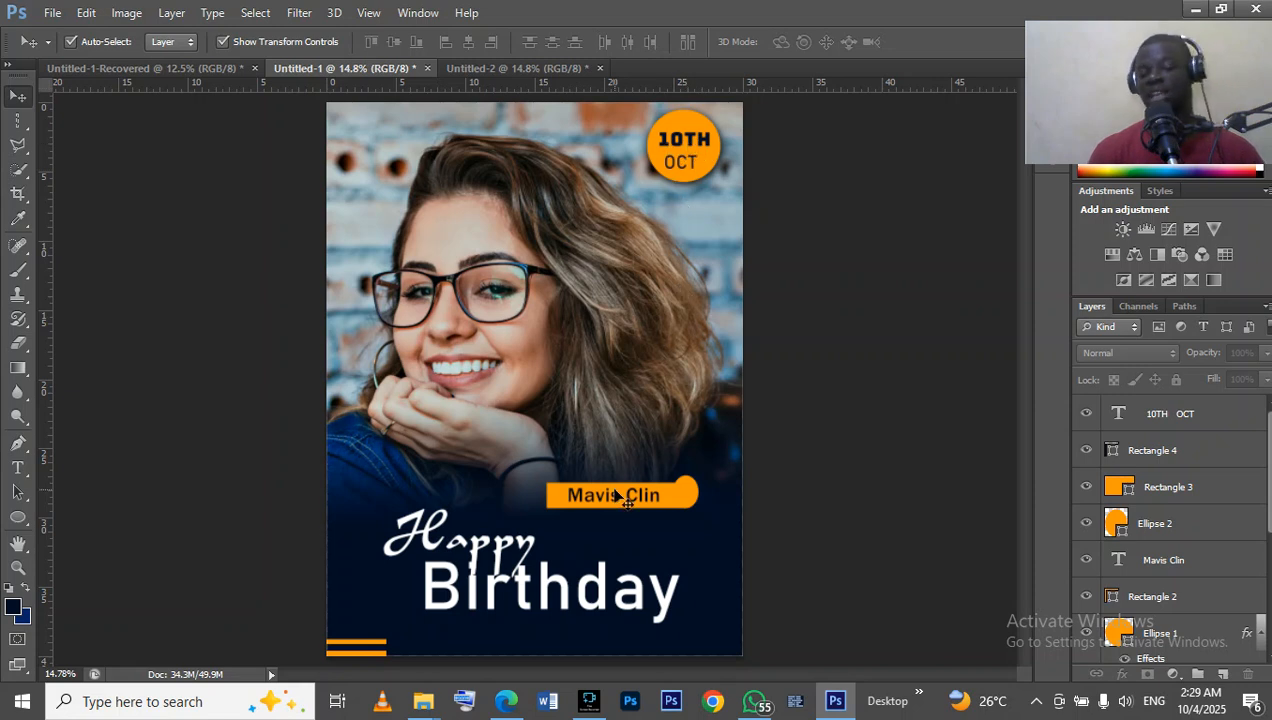
{"action": "left_click", "coordinate": [540, 69]}
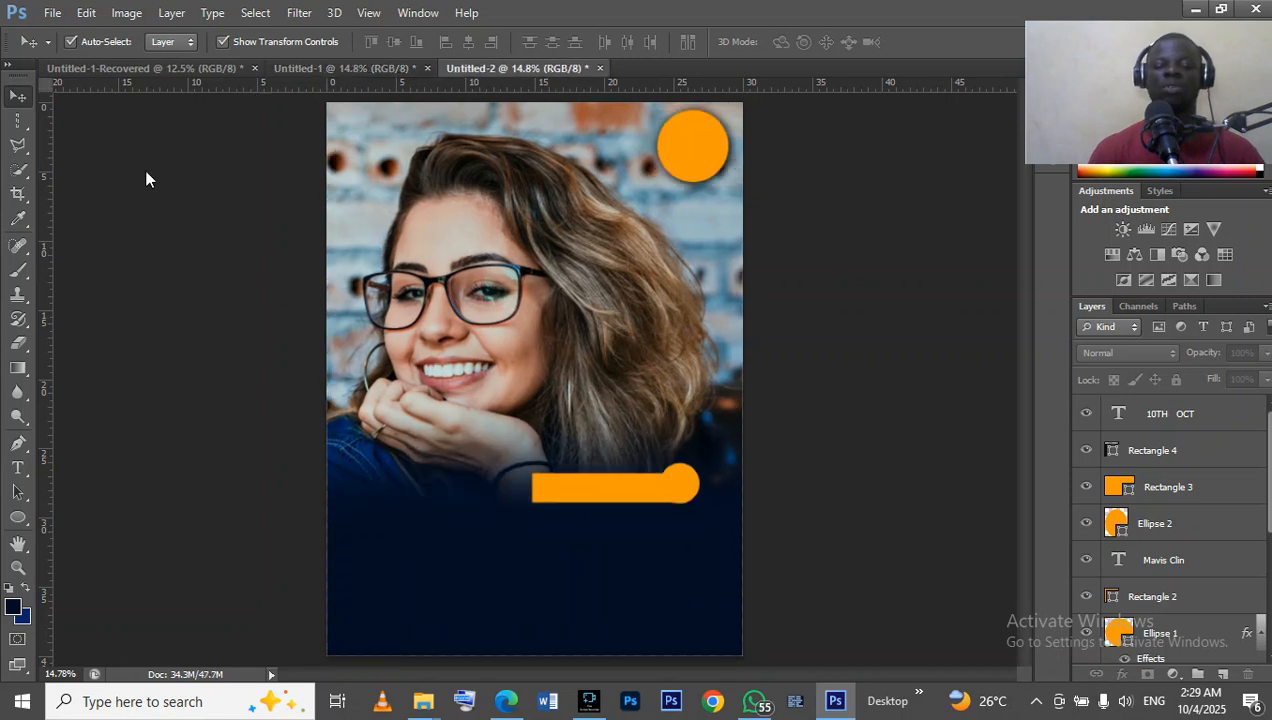
{"action": "left_click", "coordinate": [9, 467]}
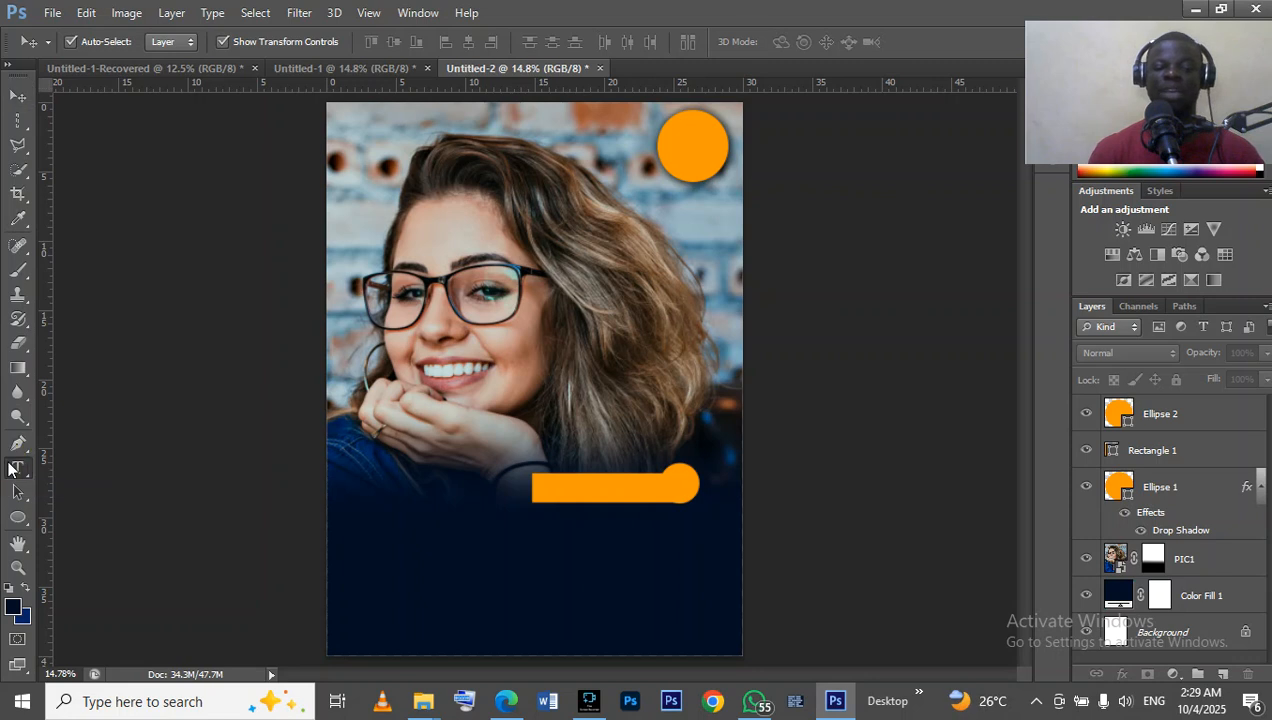
{"action": "left_click", "coordinate": [9, 469]}
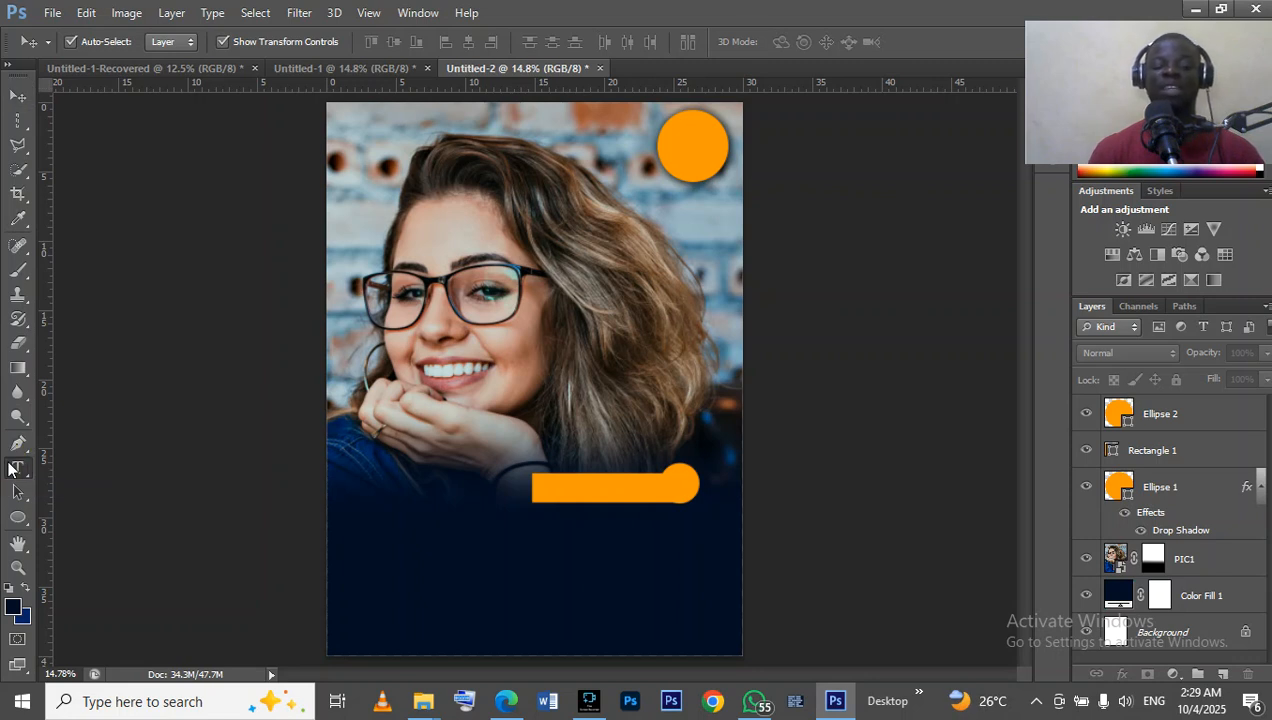
{"action": "left_click", "coordinate": [22, 466]}
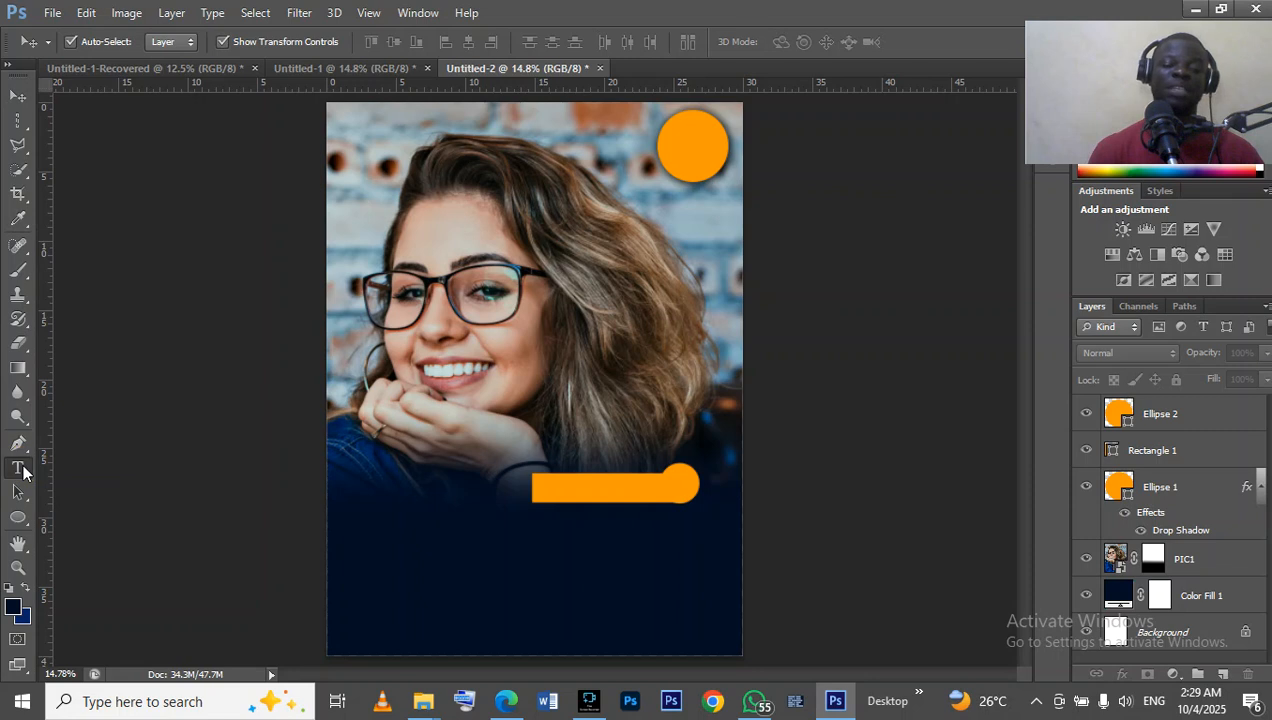
{"action": "left_click", "coordinate": [22, 472]}
{"action": "left_click", "coordinate": [22, 470]}
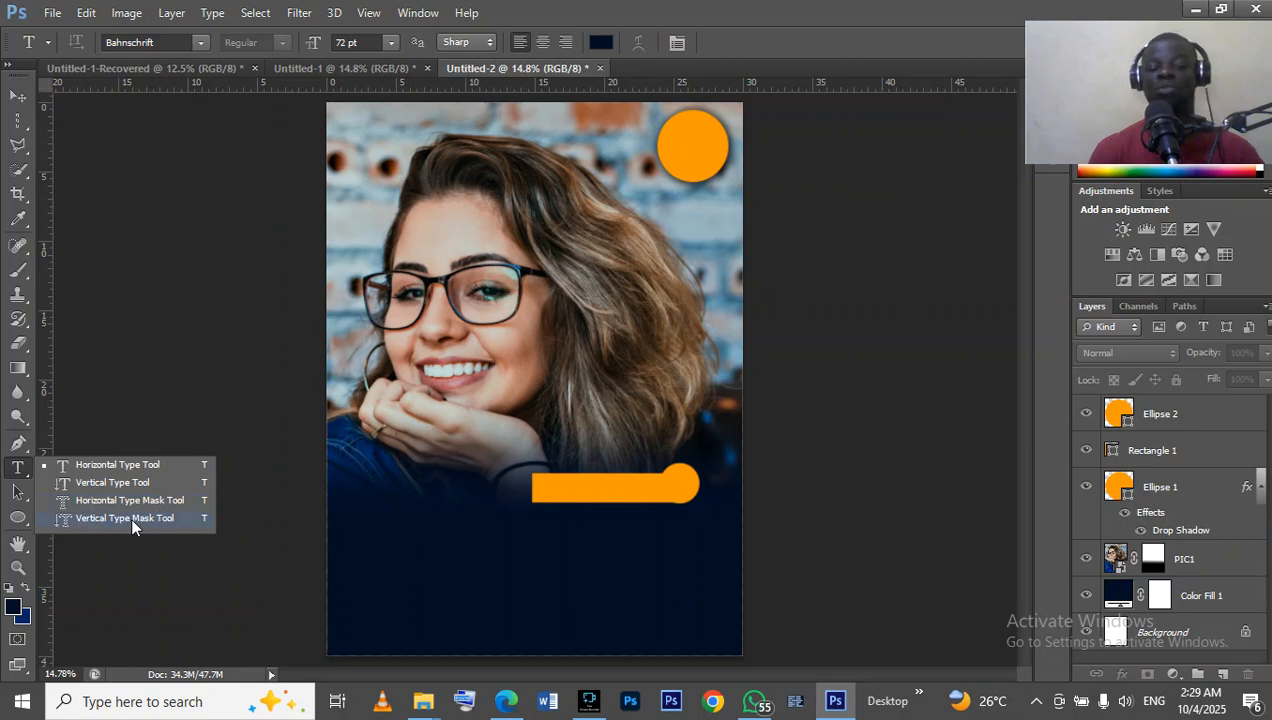
{"action": "left_click", "coordinate": [91, 467]}
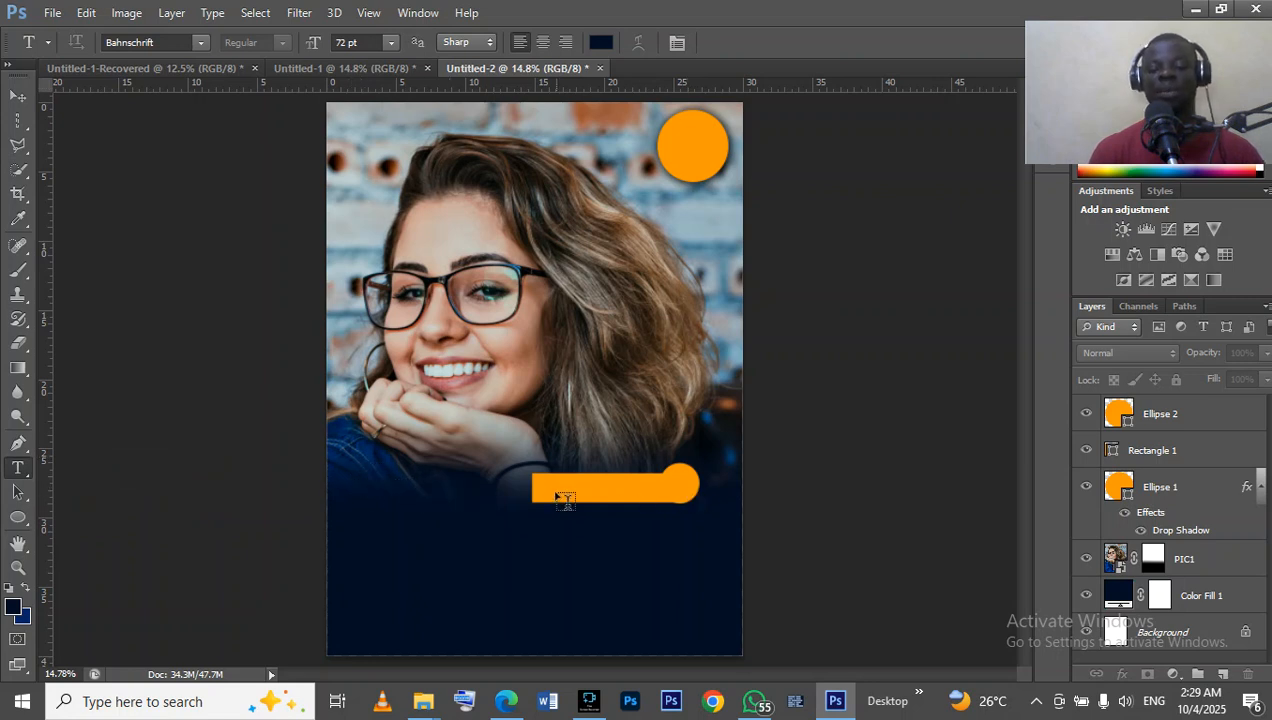
{"action": "left_click", "coordinate": [530, 478]}
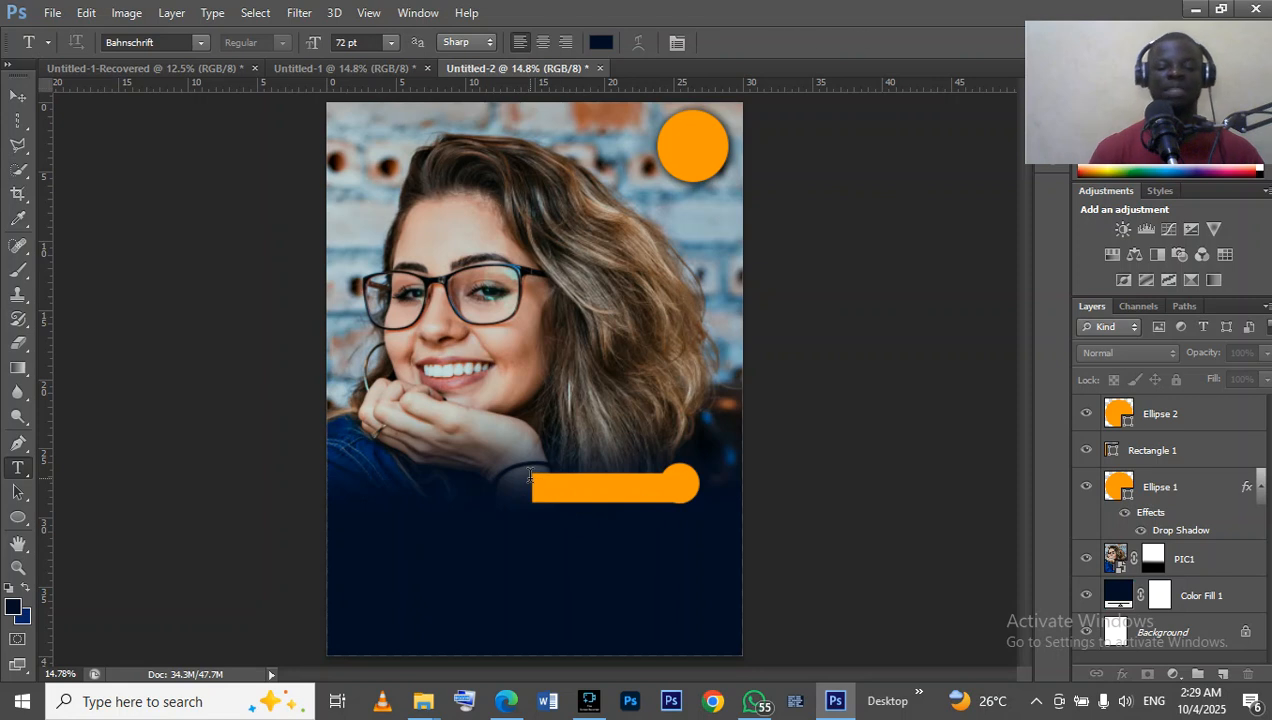
{"action": "left_click", "coordinate": [530, 478]}
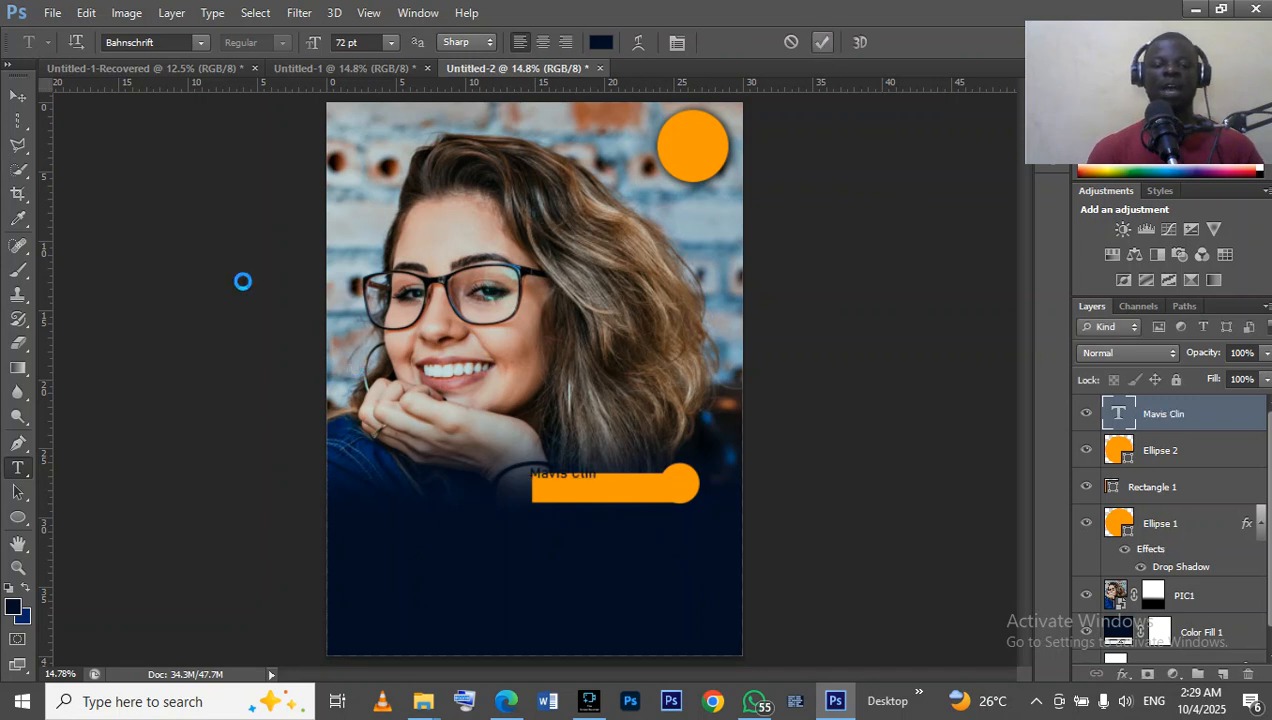
Commit the name text and move it down and right onto the orange bar.
{"action": "left_click", "coordinate": [24, 94]}
{"action": "left_click_drag", "start_coordinate": [594, 512], "coordinate": [622, 530]}
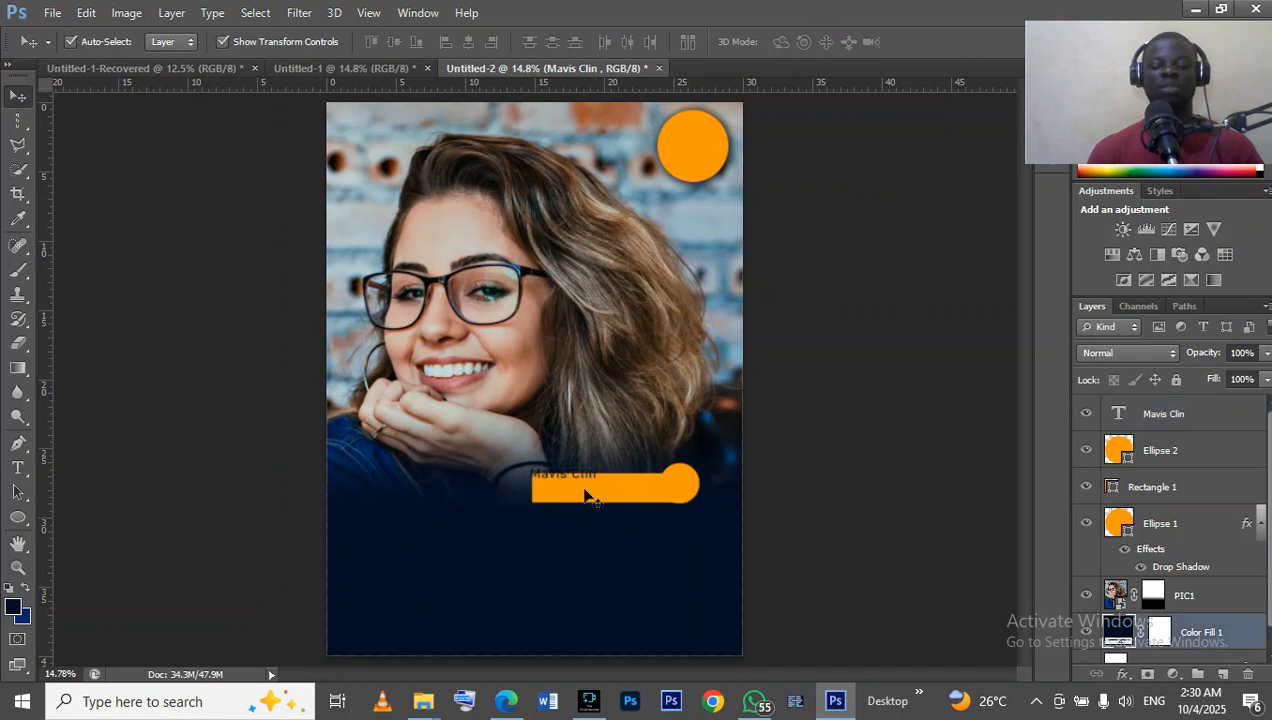
{"action": "left_click", "coordinate": [579, 481]}
{"action": "left_click_drag", "start_coordinate": [582, 476], "coordinate": [614, 490]}
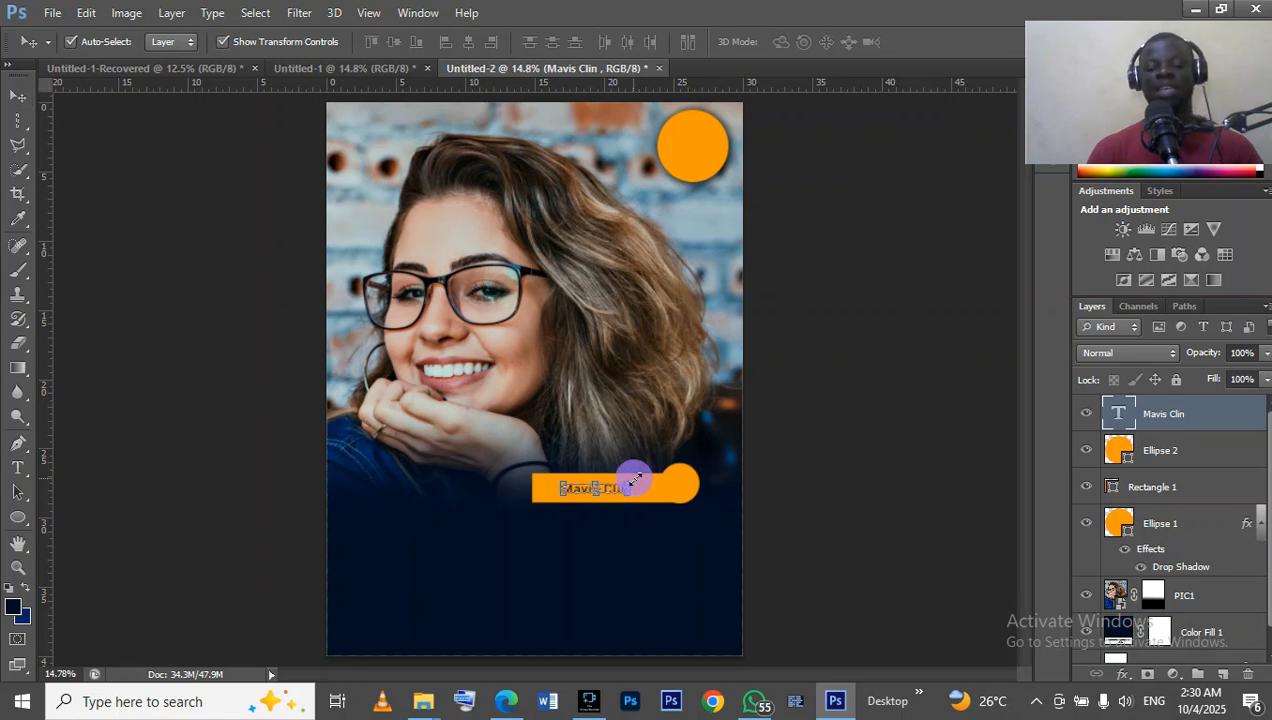
Scale the name text to about 161 %, nudge it to sit centred in the orange bar, apply the transform and deselect it.
{"action": "key", "text": "ctrl+t"}
{"action": "left_click_drag", "start_coordinate": [634, 479], "coordinate": [678, 480]}
{"action": "key", "text": "Down"}
{"action": "key", "text": "Down"}
{"action": "key", "text": "Down"}
{"action": "key", "text": "Down"}
{"action": "key", "text": "Left"}
{"action": "key", "text": "Left"}
{"action": "key", "text": "Left"}
{"action": "key", "text": "Left"}
{"action": "key", "text": "Down"}
{"action": "key", "text": "Left"}
{"action": "key", "text": "Up"}
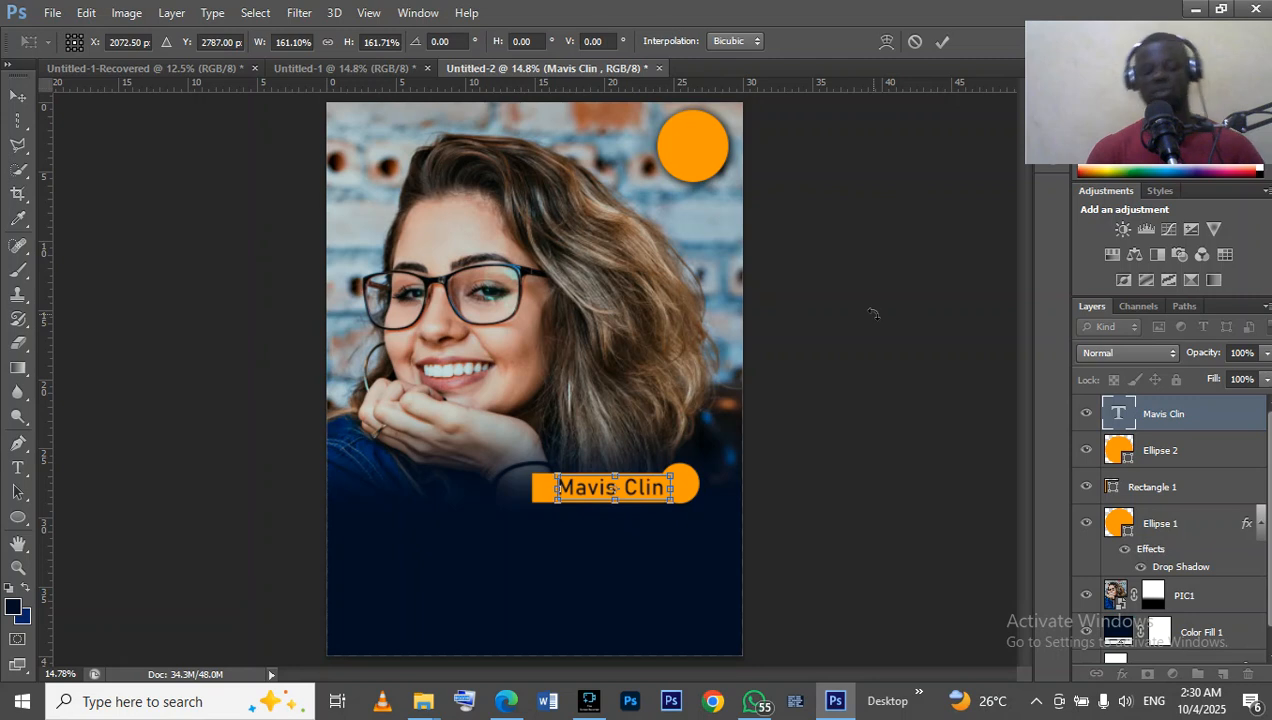
{"action": "key", "text": "Return"}
{"action": "left_click", "coordinate": [756, 455]}
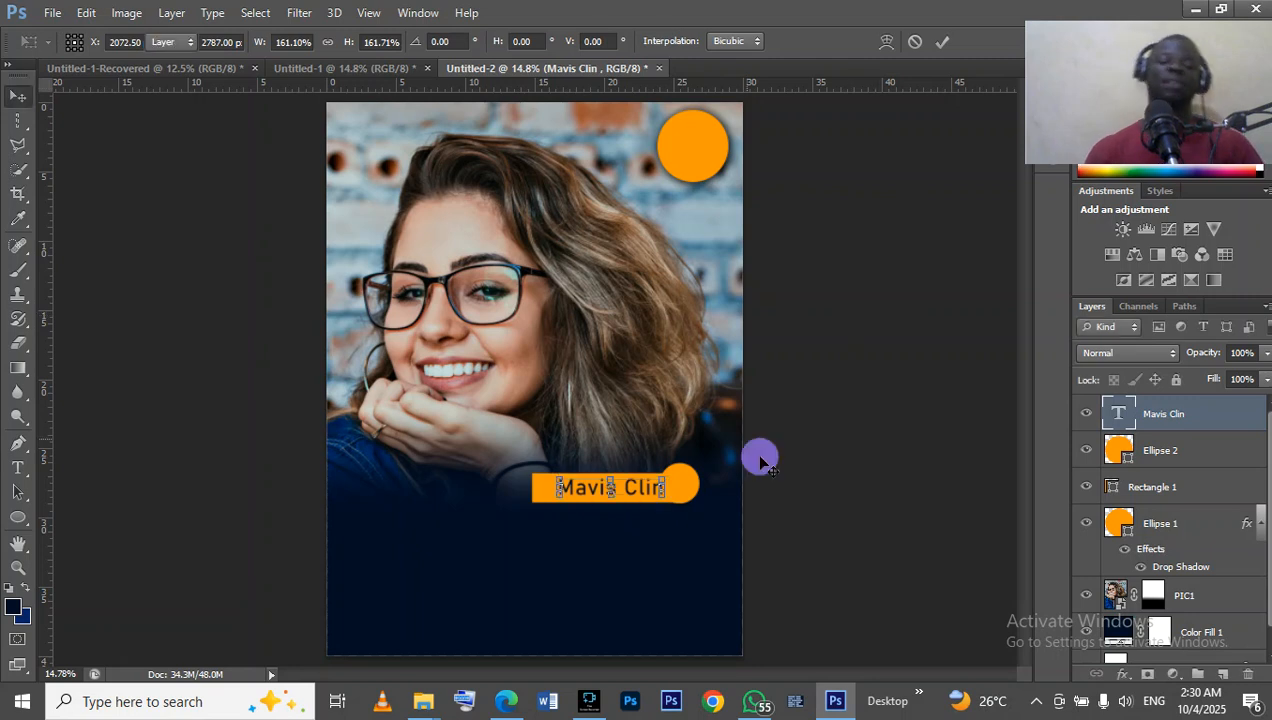
Check the finished flyer for reference and recolour the whole name text in the orange bar to near-black #000001.
{"action": "left_click", "coordinate": [355, 72]}
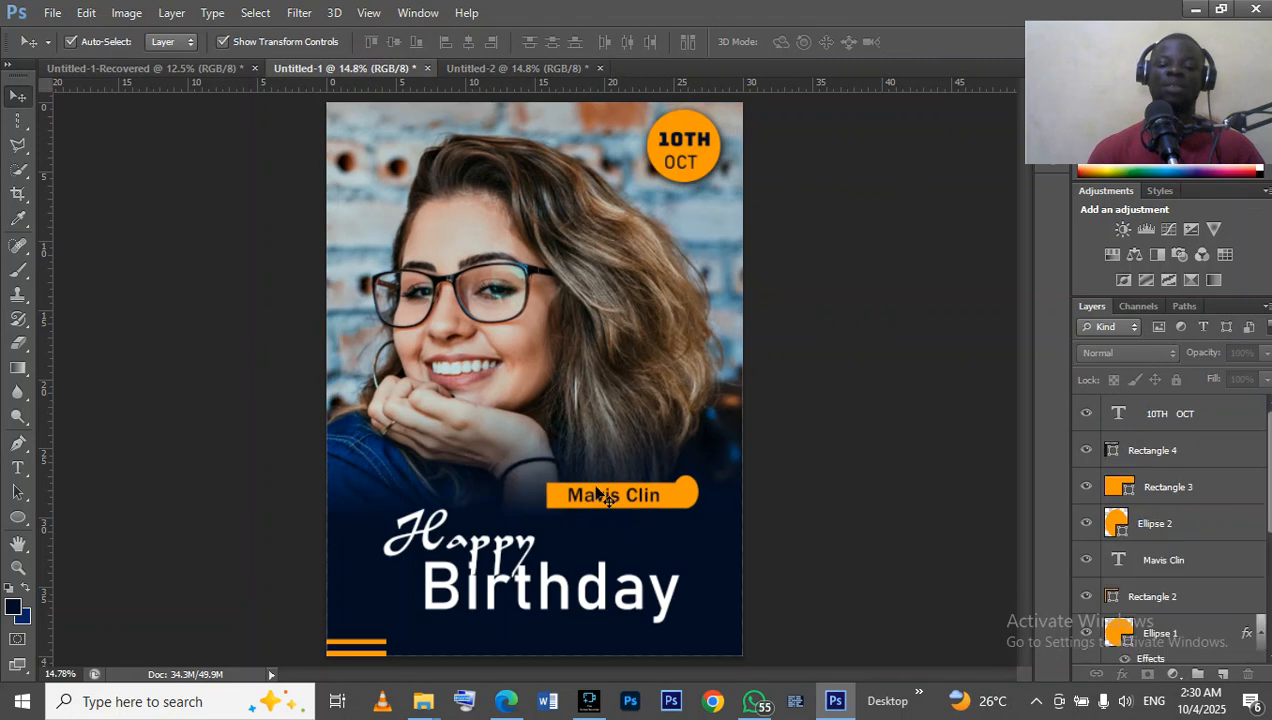
{"action": "left_click", "coordinate": [530, 72]}
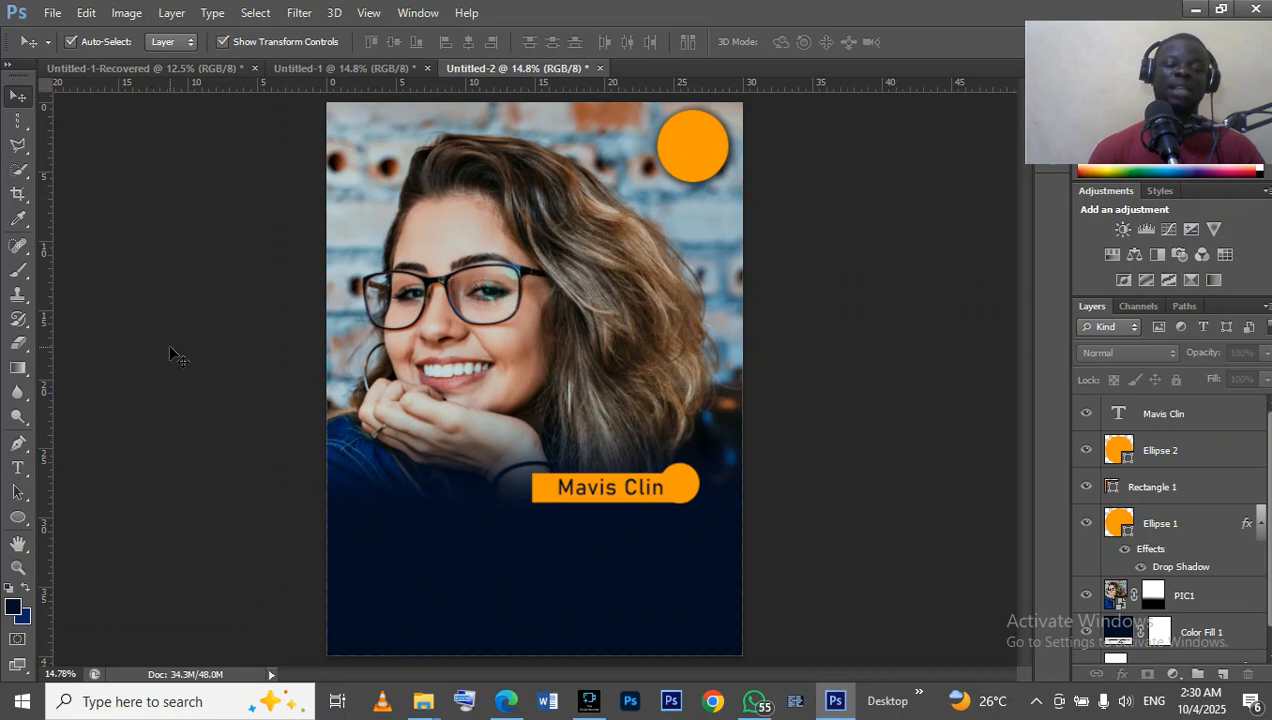
{"action": "left_click", "coordinate": [18, 467]}
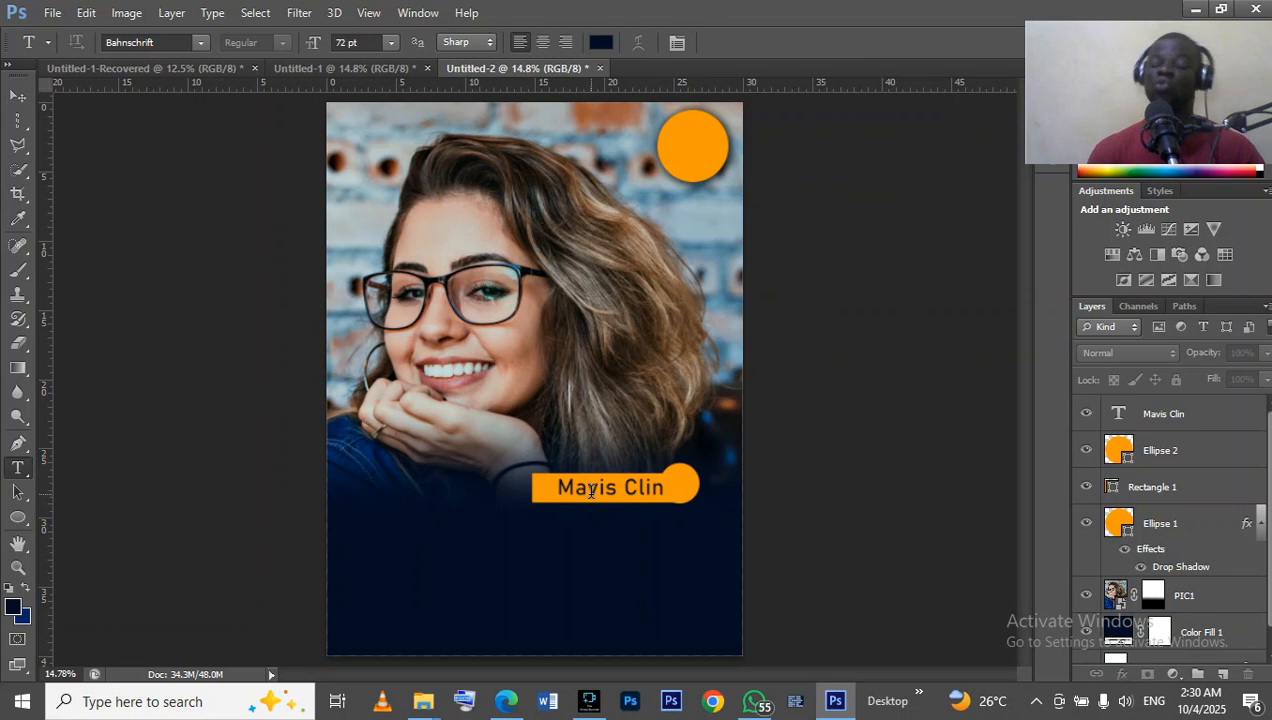
{"action": "left_click", "coordinate": [591, 491]}
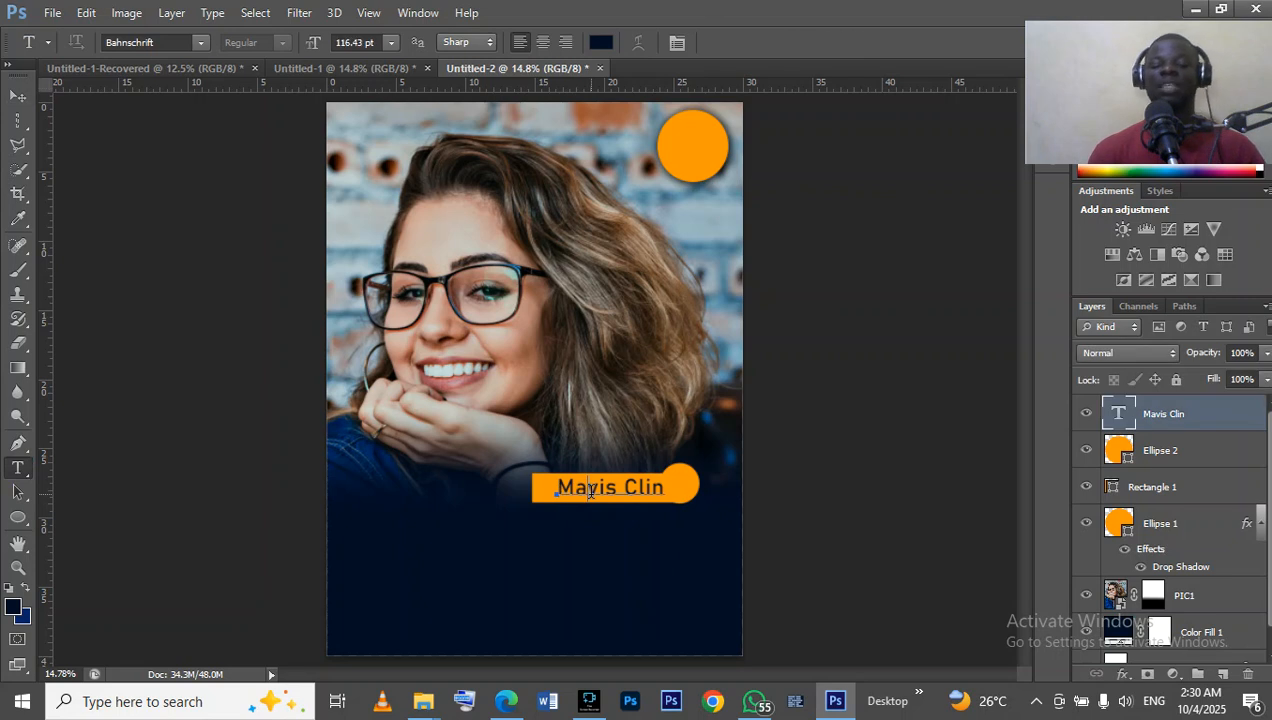
{"action": "double_click", "coordinate": [591, 491]}
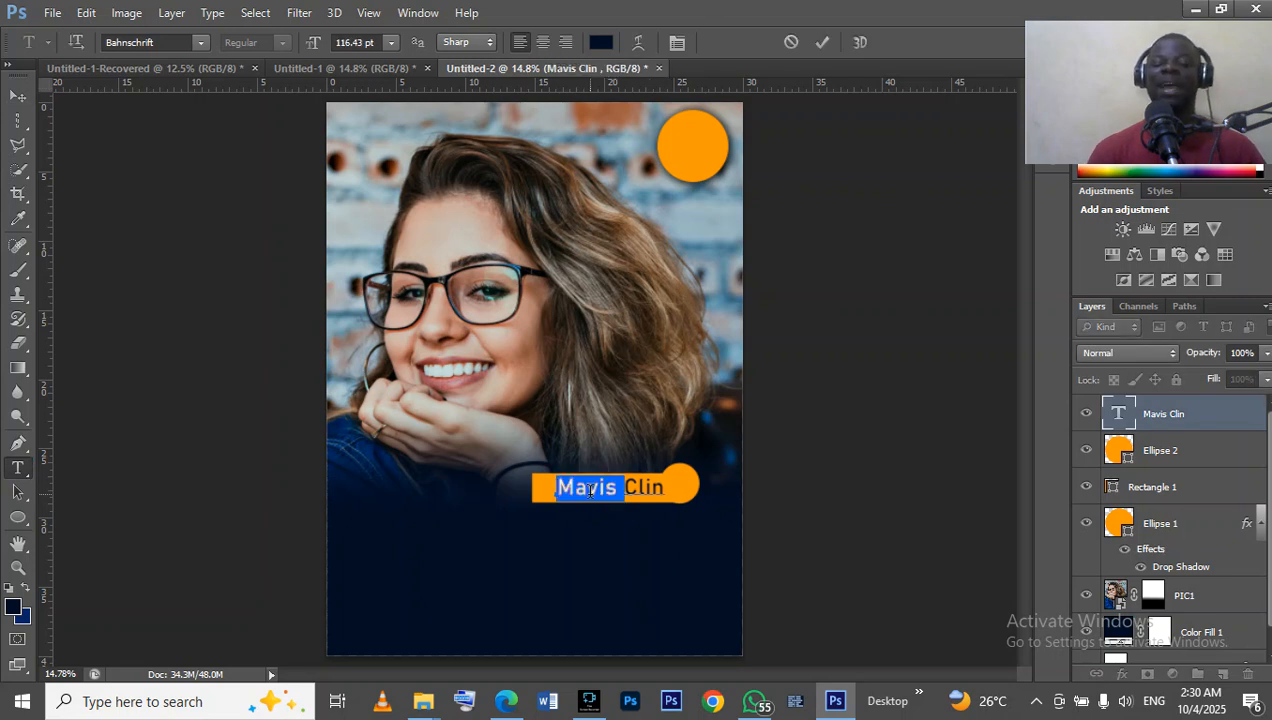
{"action": "right_click", "coordinate": [587, 489]}
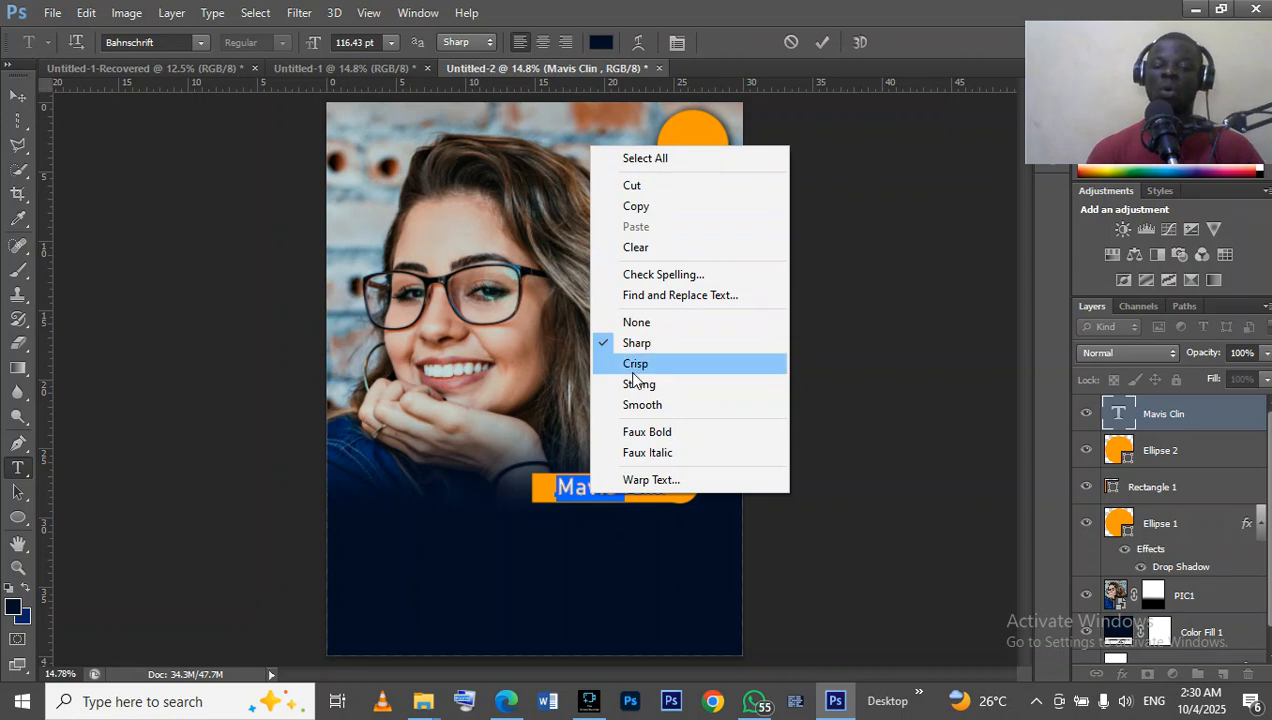
{"action": "left_click", "coordinate": [565, 487]}
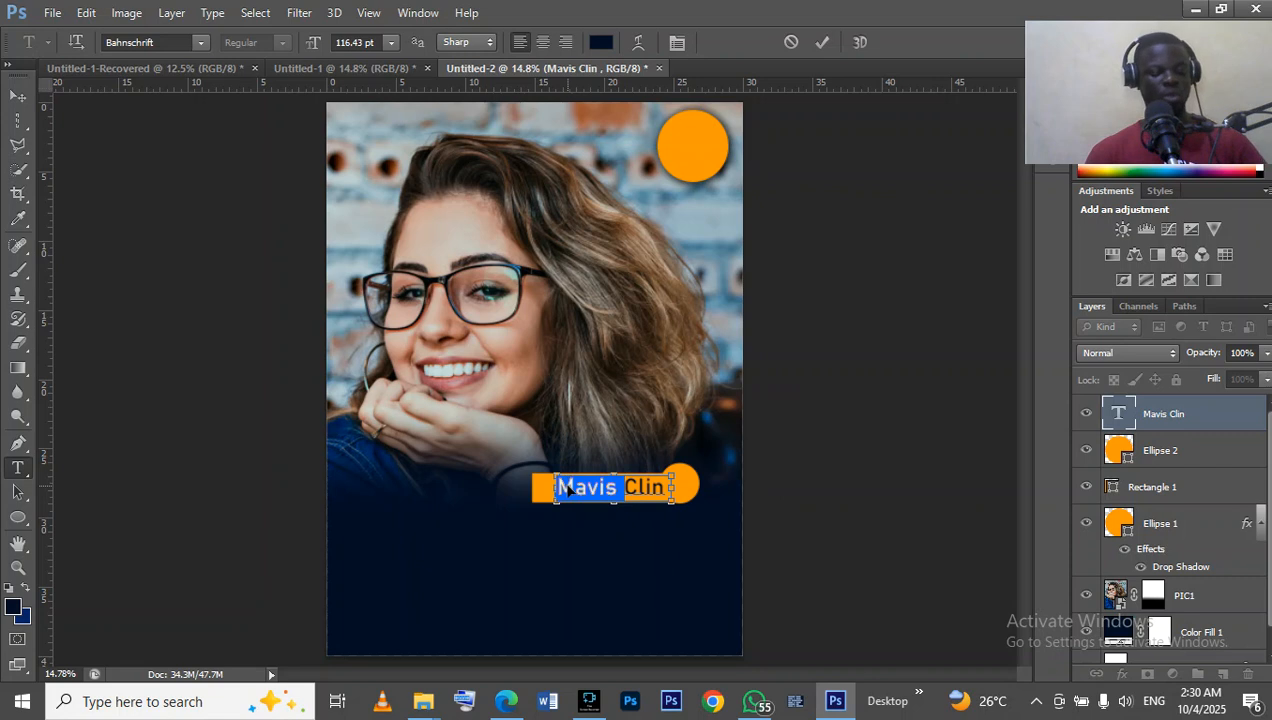
{"action": "key", "text": "ctrl+a"}
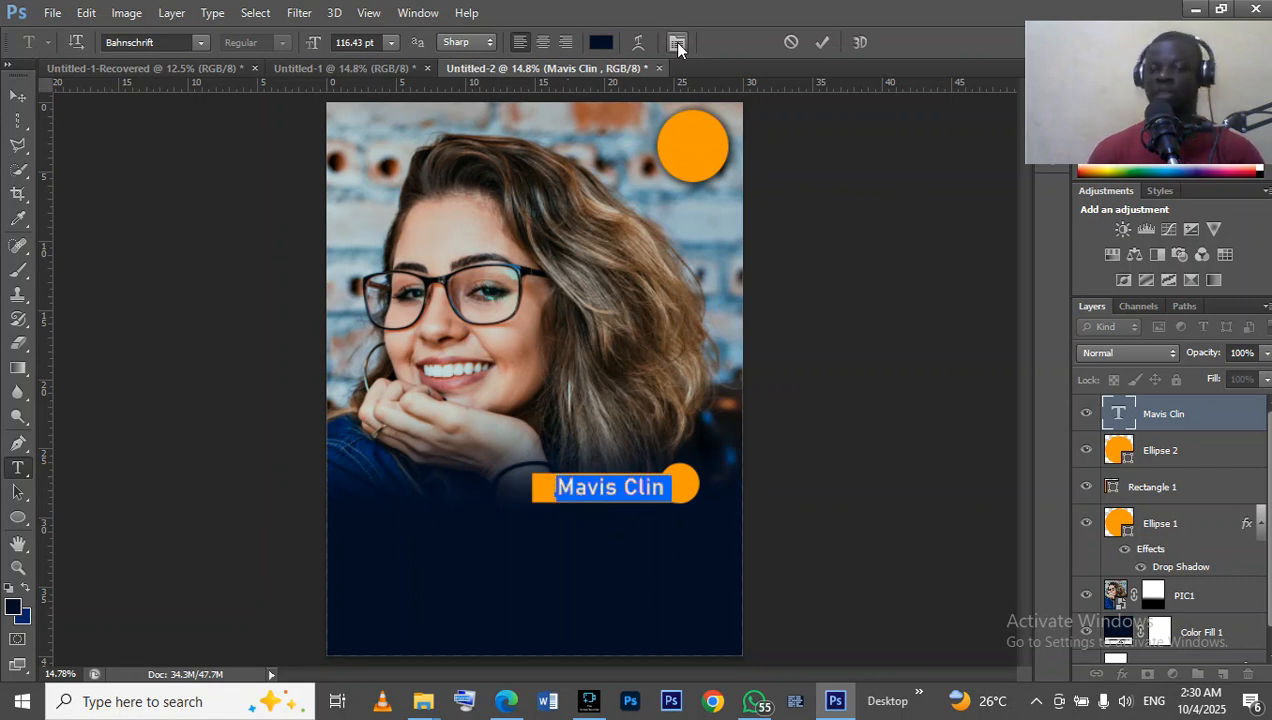
{"action": "left_click", "coordinate": [599, 43]}
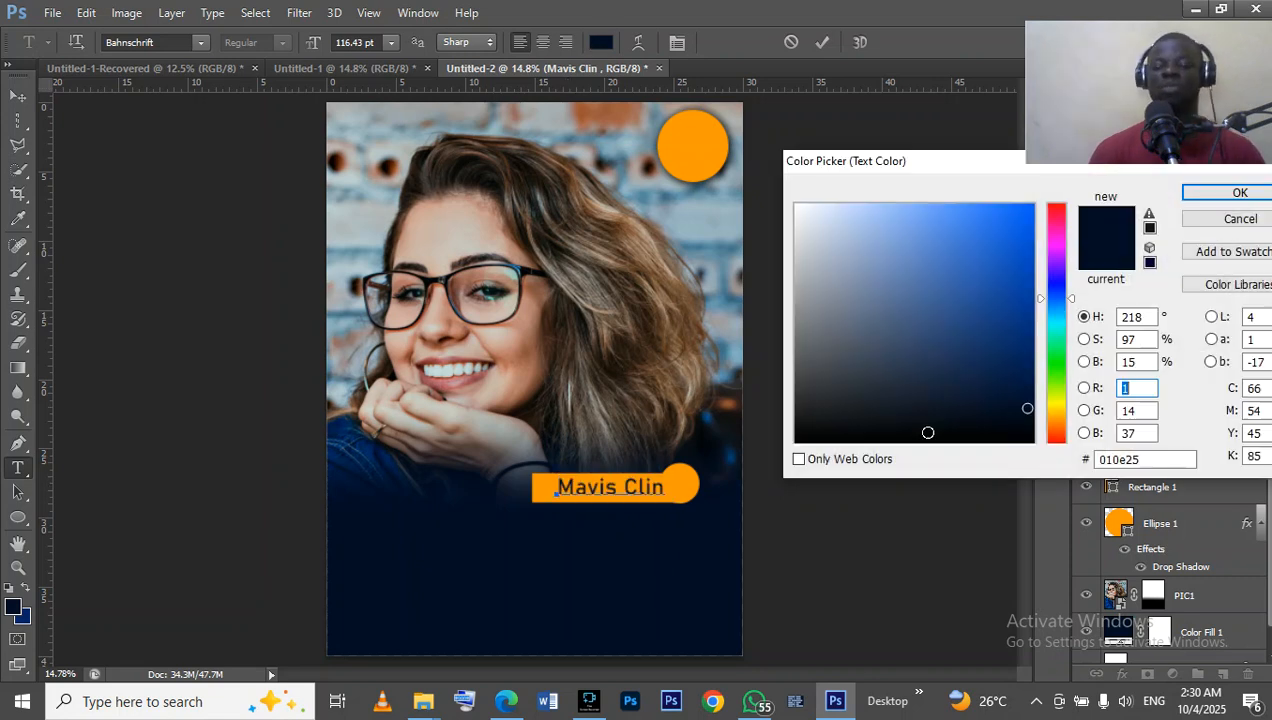
{"action": "left_click", "coordinate": [1011, 441]}
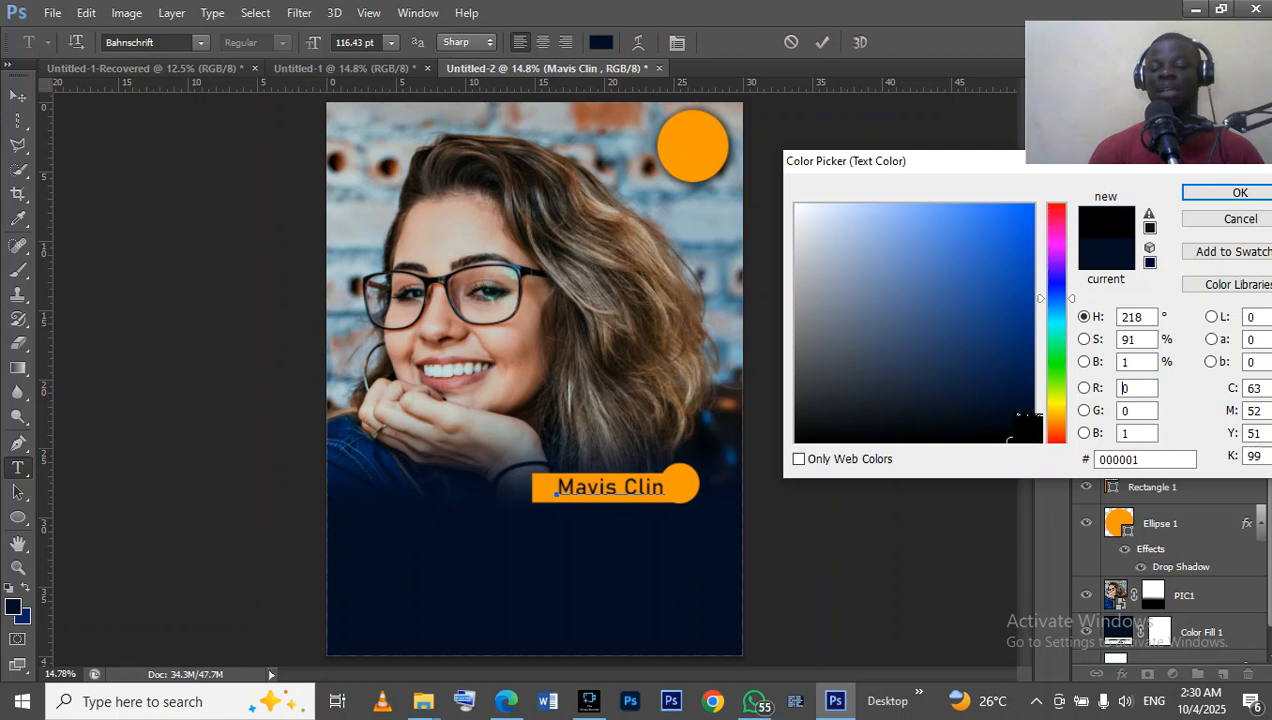
{"action": "left_click", "coordinate": [1210, 194]}
{"action": "left_click", "coordinate": [825, 470]}
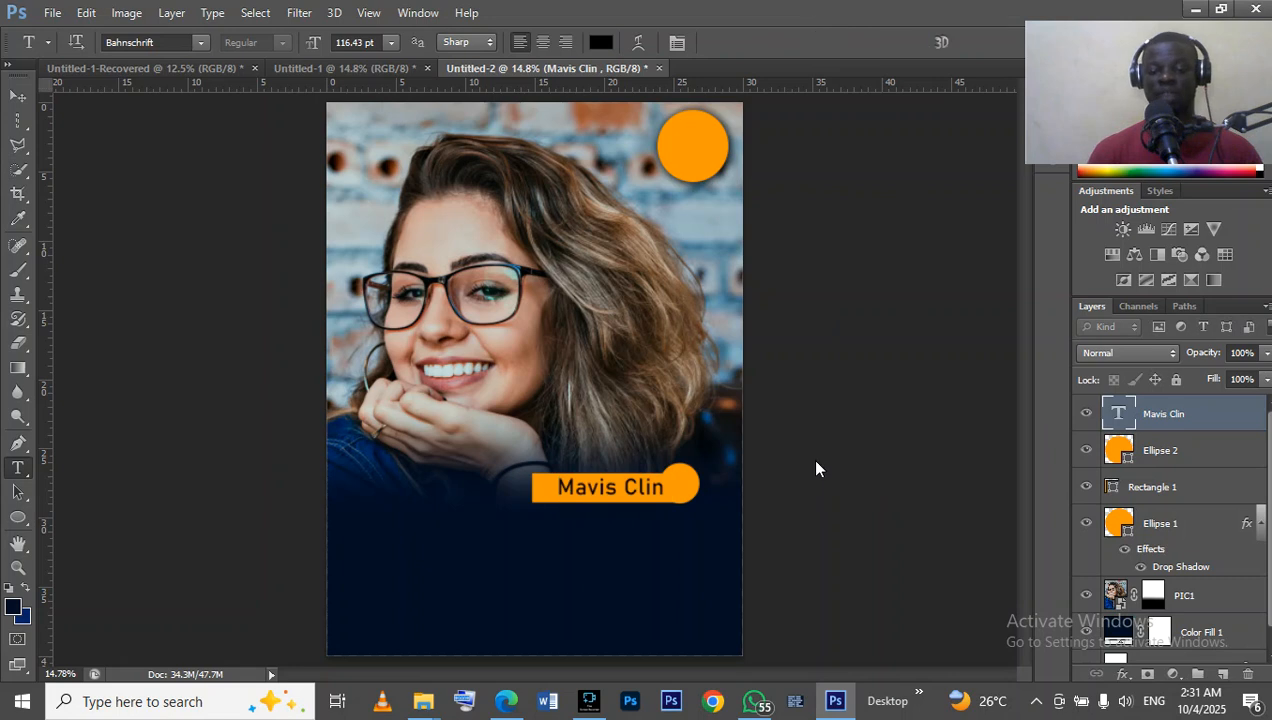
Add the date as two lines, 10TH over OCT, in near-black 72 pt Bahnschrift inside the orange circle.
{"action": "left_click", "coordinate": [672, 127]}
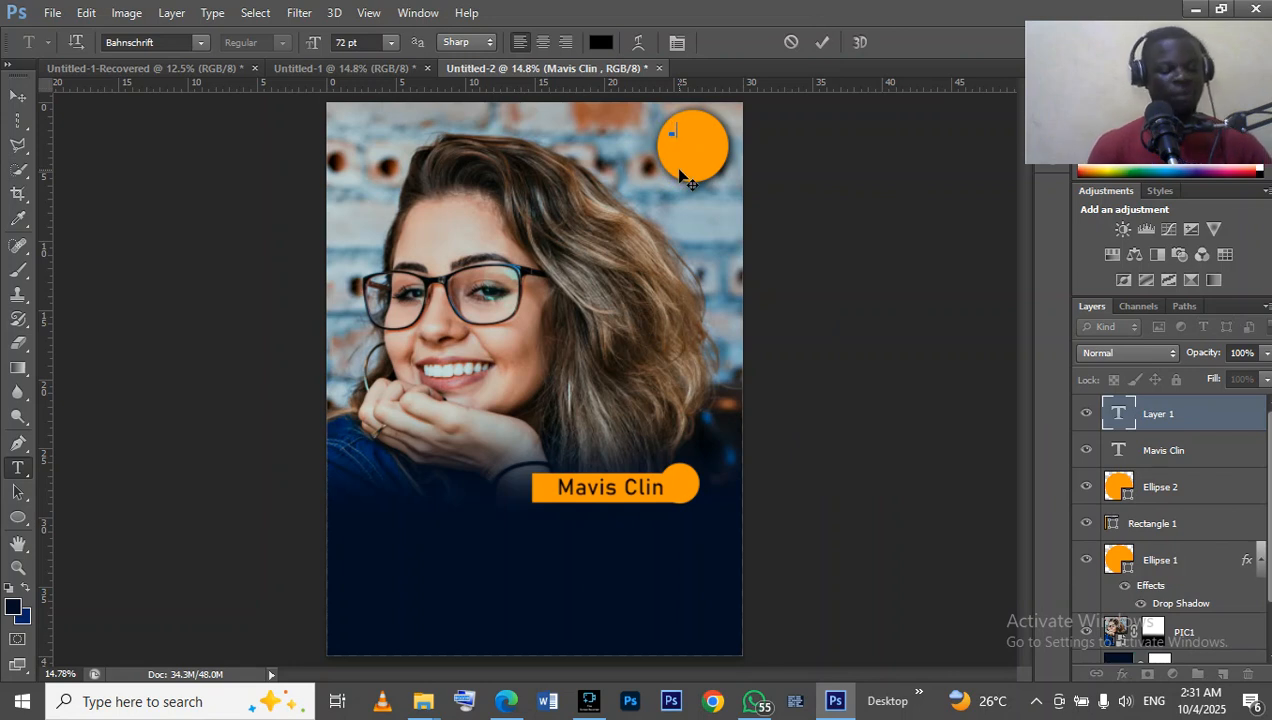
{"action": "type", "text": "10TH "}
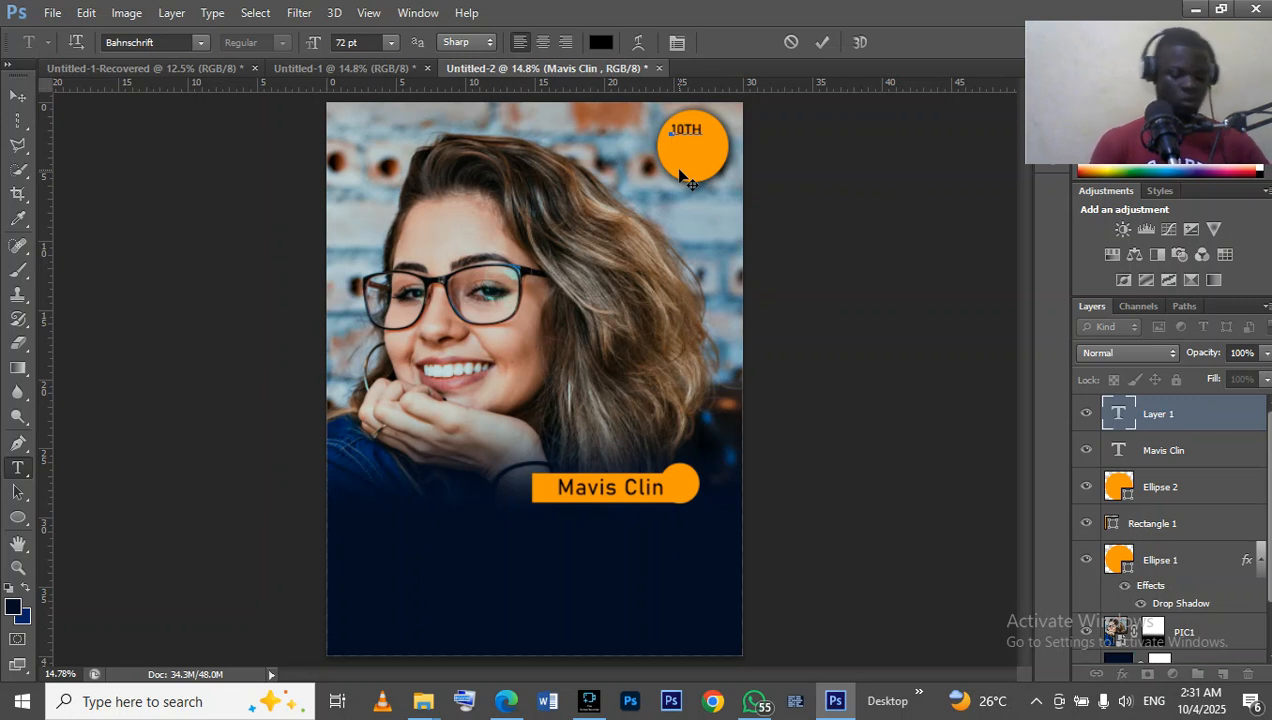
{"action": "type", "text": "OCT"}
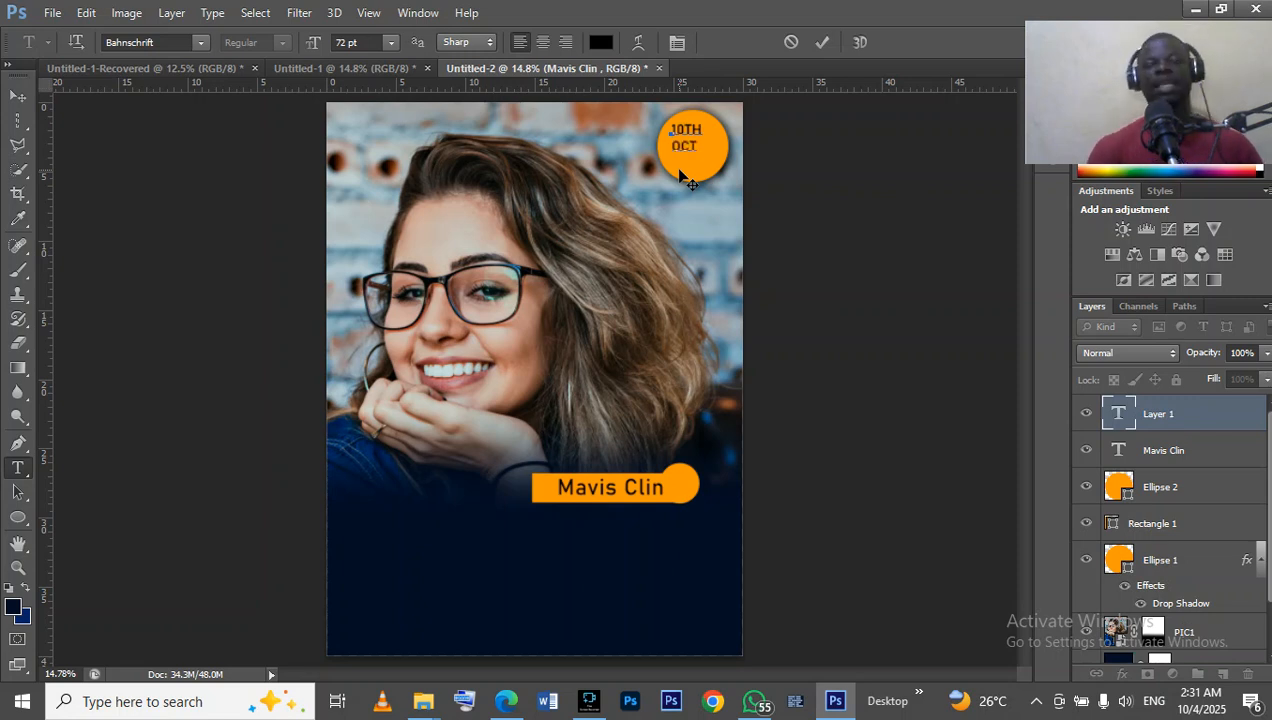
Try to change the 10TH line's font to Franklin Gothic Heavy.
{"action": "left_click_drag", "start_coordinate": [701, 123], "coordinate": [667, 123]}
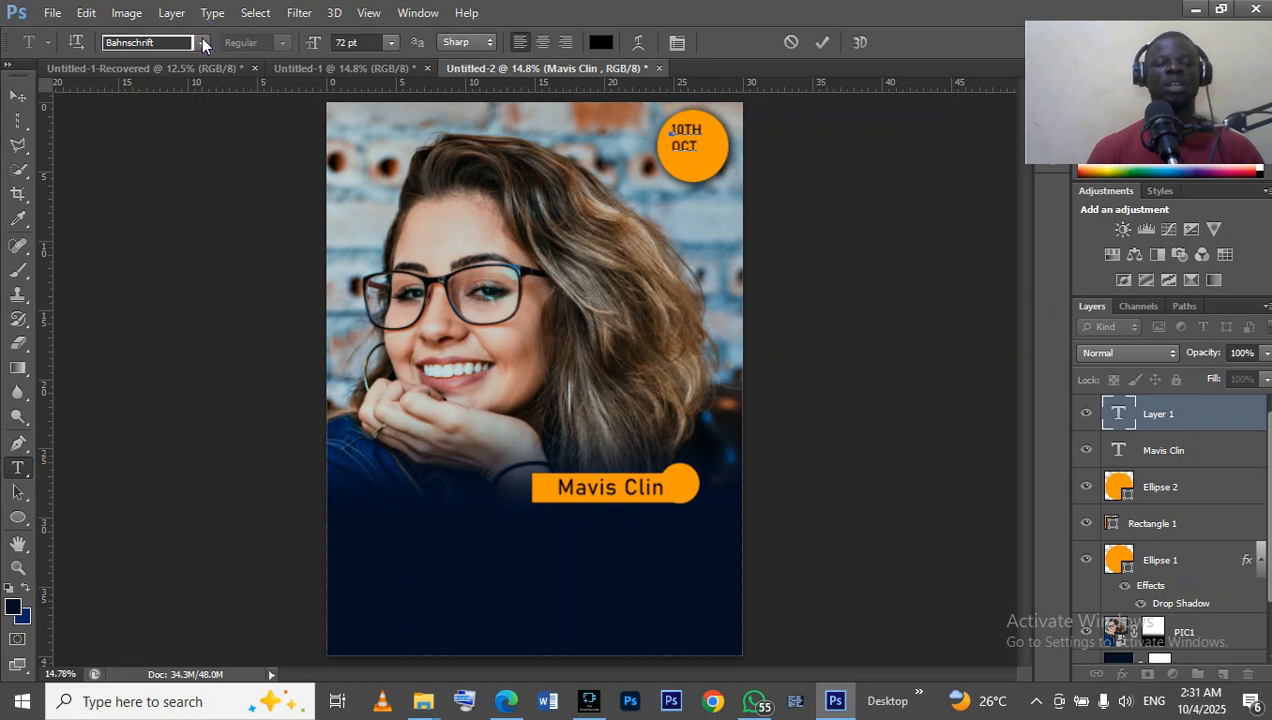
{"action": "left_click", "coordinate": [201, 43]}
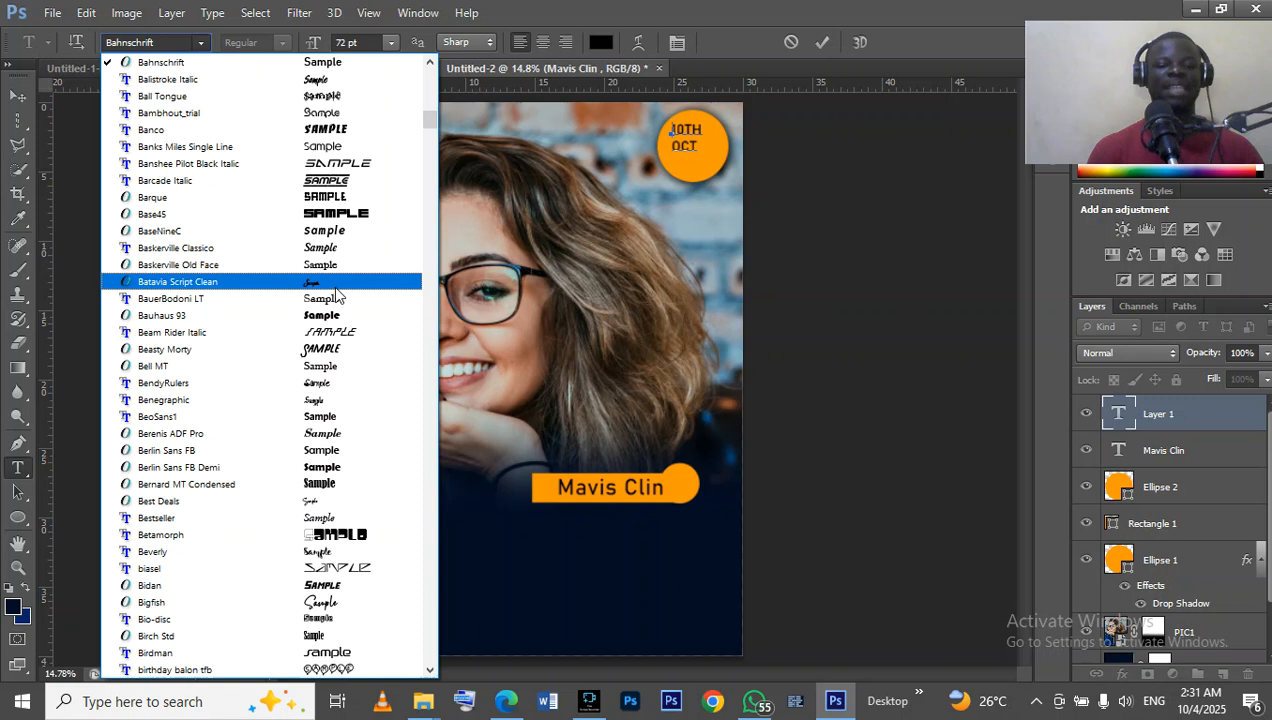
{"action": "scroll", "coordinate": [338, 300], "scroll_direction": "up", "scroll_amount": 3}
{"action": "scroll", "coordinate": [338, 300], "scroll_direction": "down", "scroll_amount": 5}
{"action": "scroll", "coordinate": [338, 300], "scroll_direction": "down", "scroll_amount": 20}
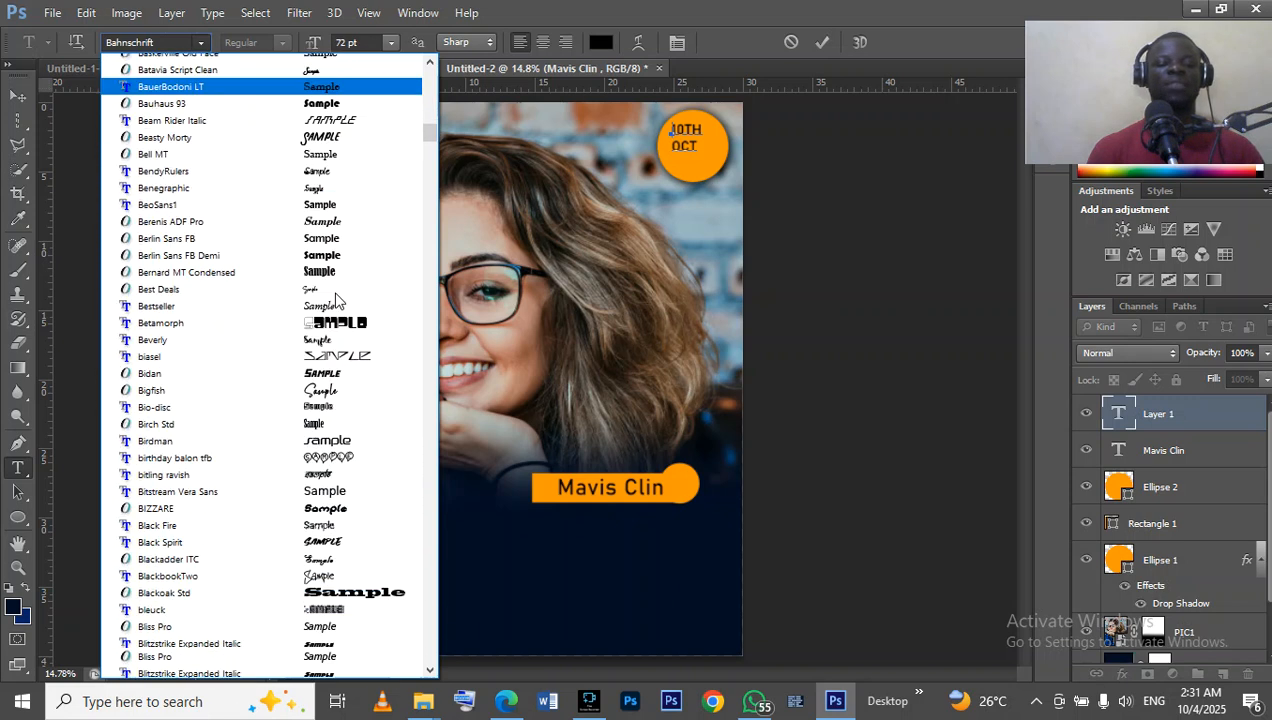
{"action": "scroll", "coordinate": [338, 300], "scroll_direction": "down", "scroll_amount": 20}
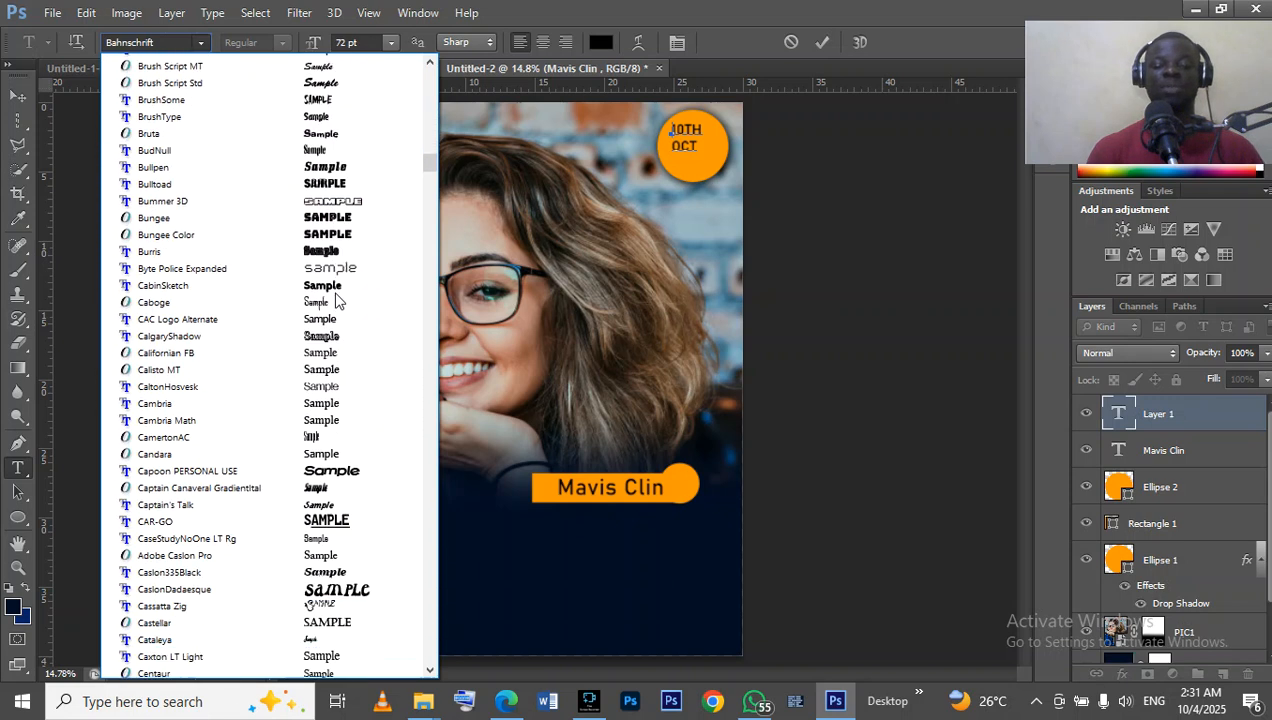
{"action": "scroll", "coordinate": [338, 300], "scroll_direction": "down", "scroll_amount": 20}
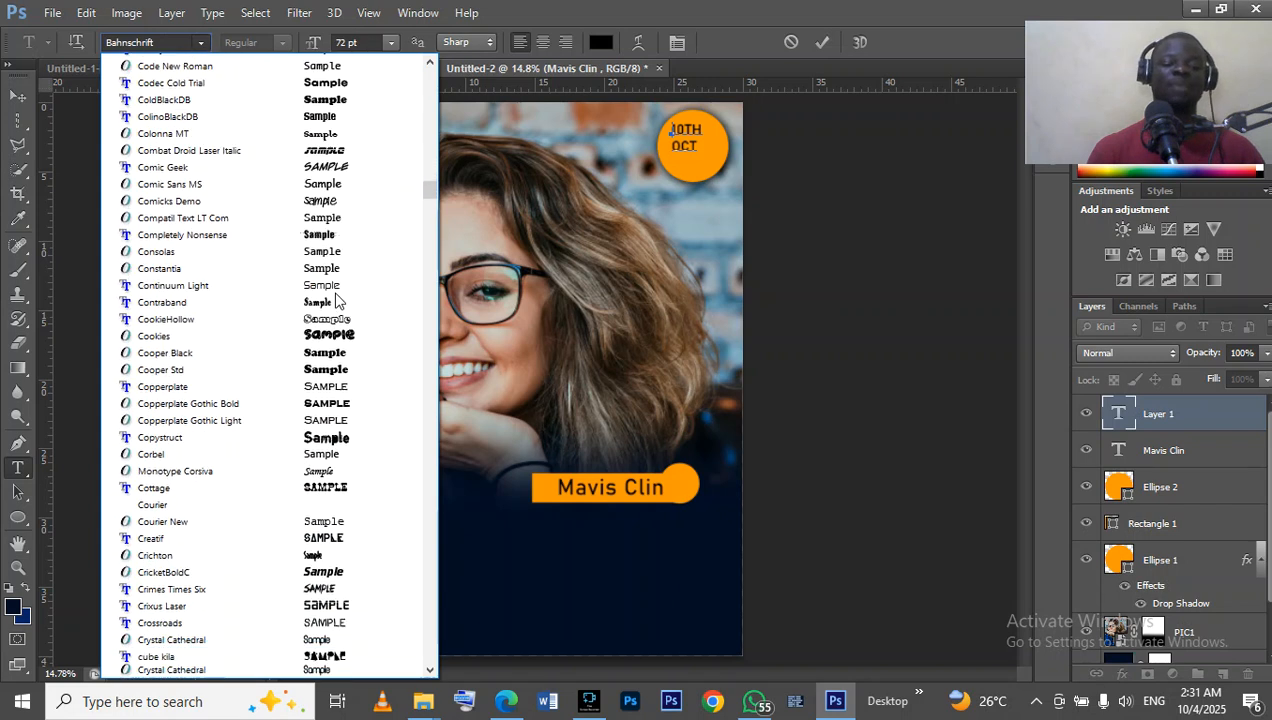
{"action": "scroll", "coordinate": [338, 300], "scroll_direction": "down", "scroll_amount": 20}
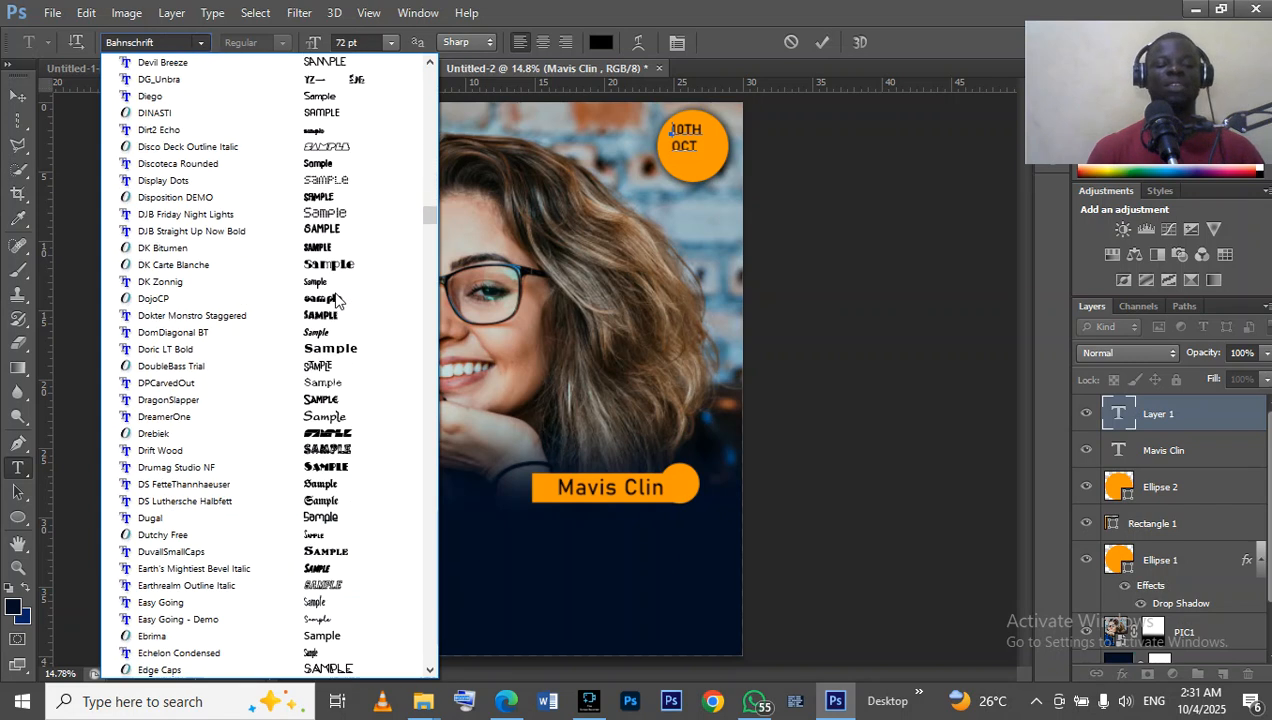
{"action": "scroll", "coordinate": [338, 300], "scroll_direction": "down", "scroll_amount": 1}
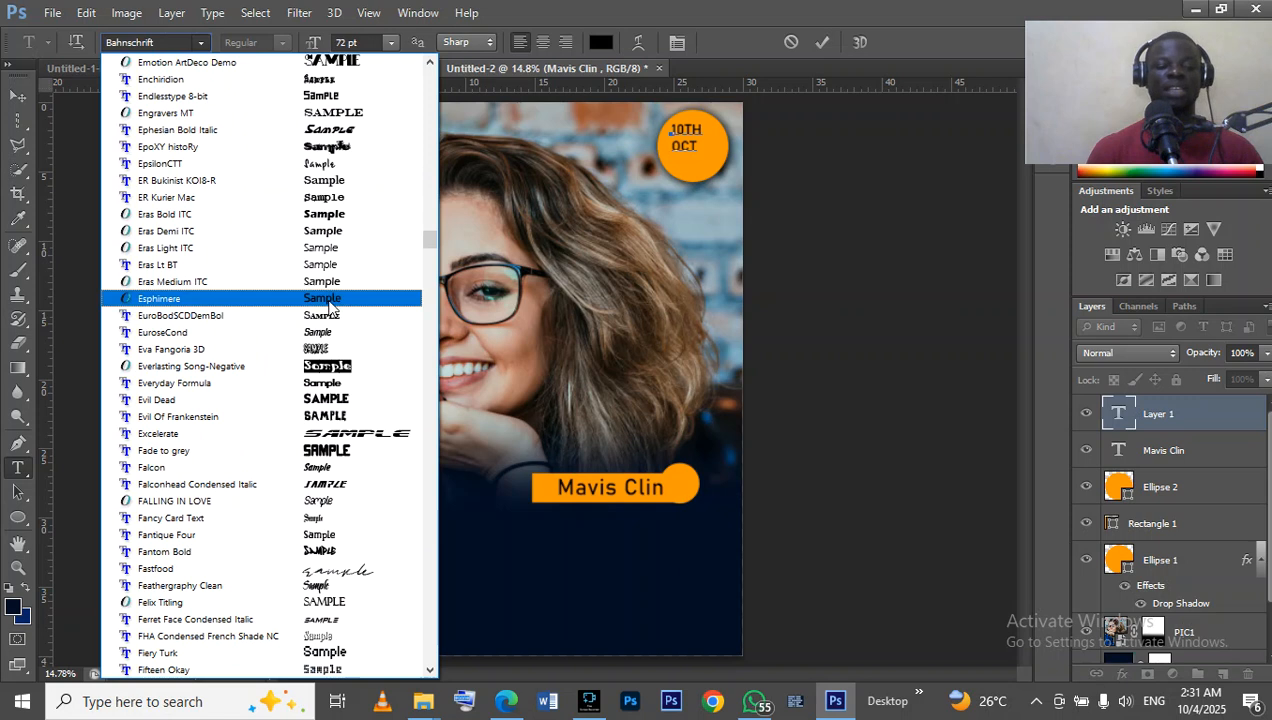
{"action": "scroll", "coordinate": [295, 365], "scroll_direction": "down", "scroll_amount": 4}
{"action": "scroll", "coordinate": [295, 365], "scroll_direction": "down", "scroll_amount": 10}
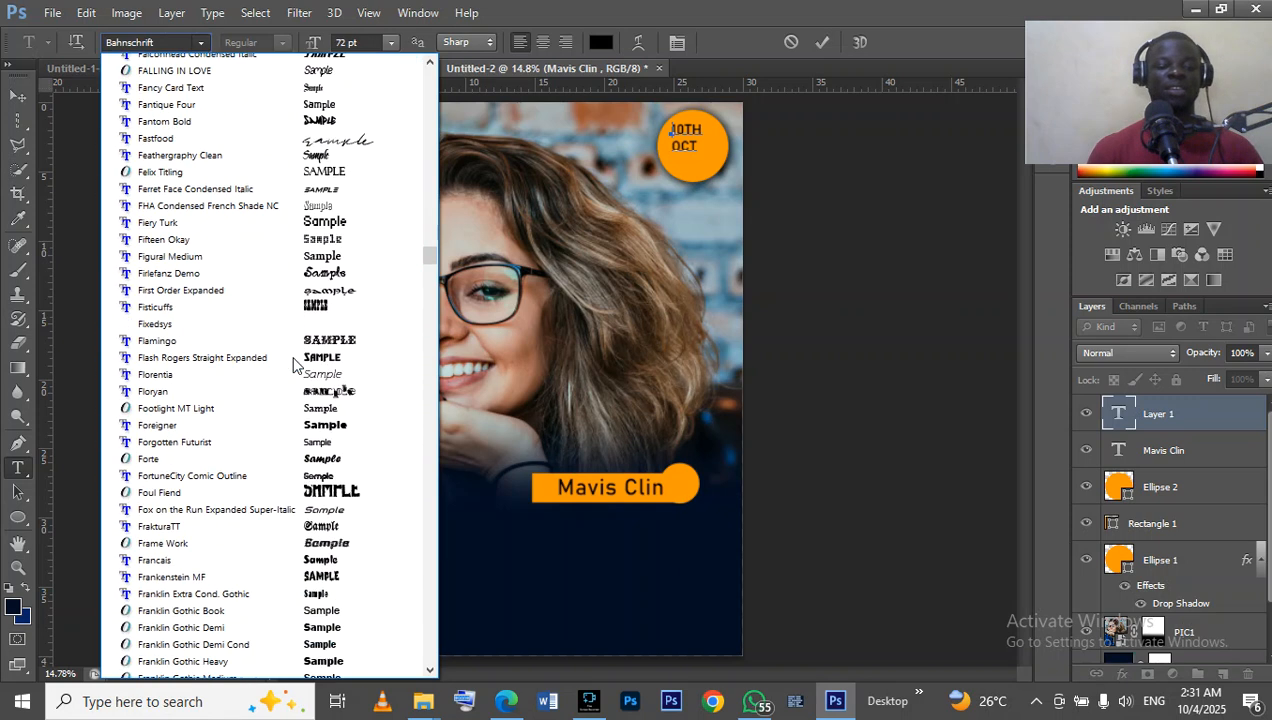
{"action": "scroll", "coordinate": [295, 365], "scroll_direction": "down", "scroll_amount": 3}
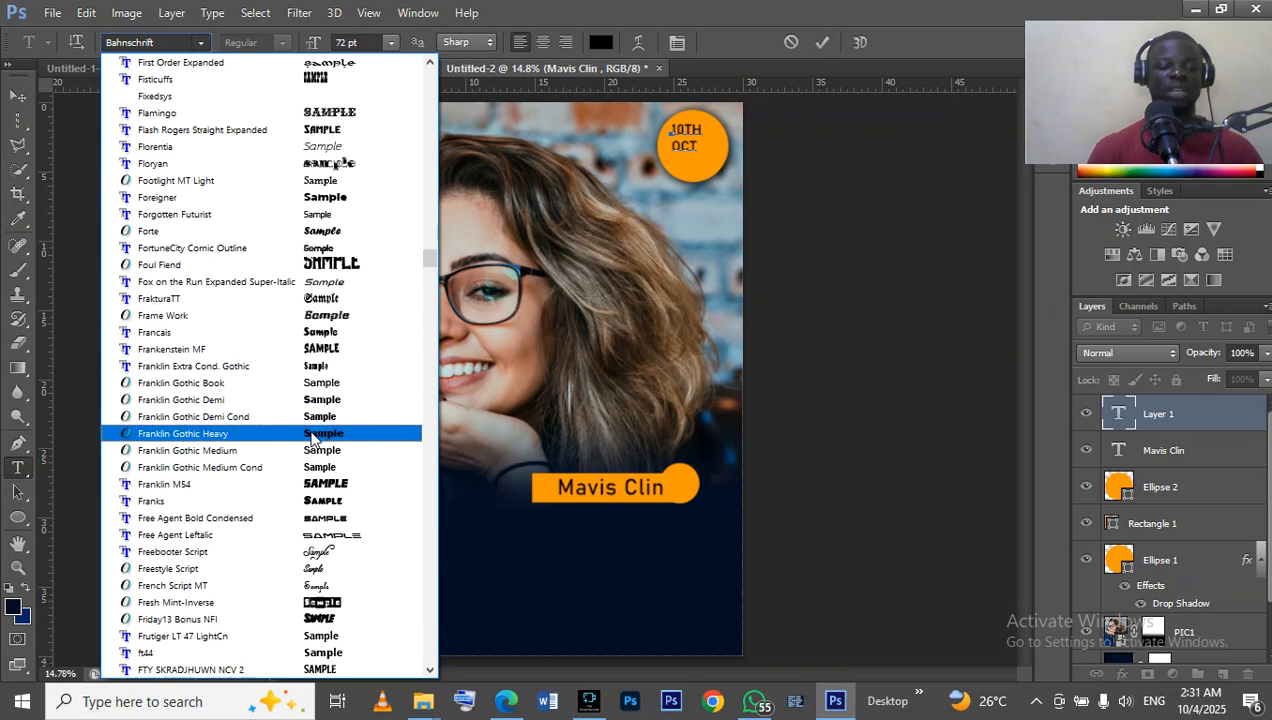
{"action": "left_click", "coordinate": [306, 431]}
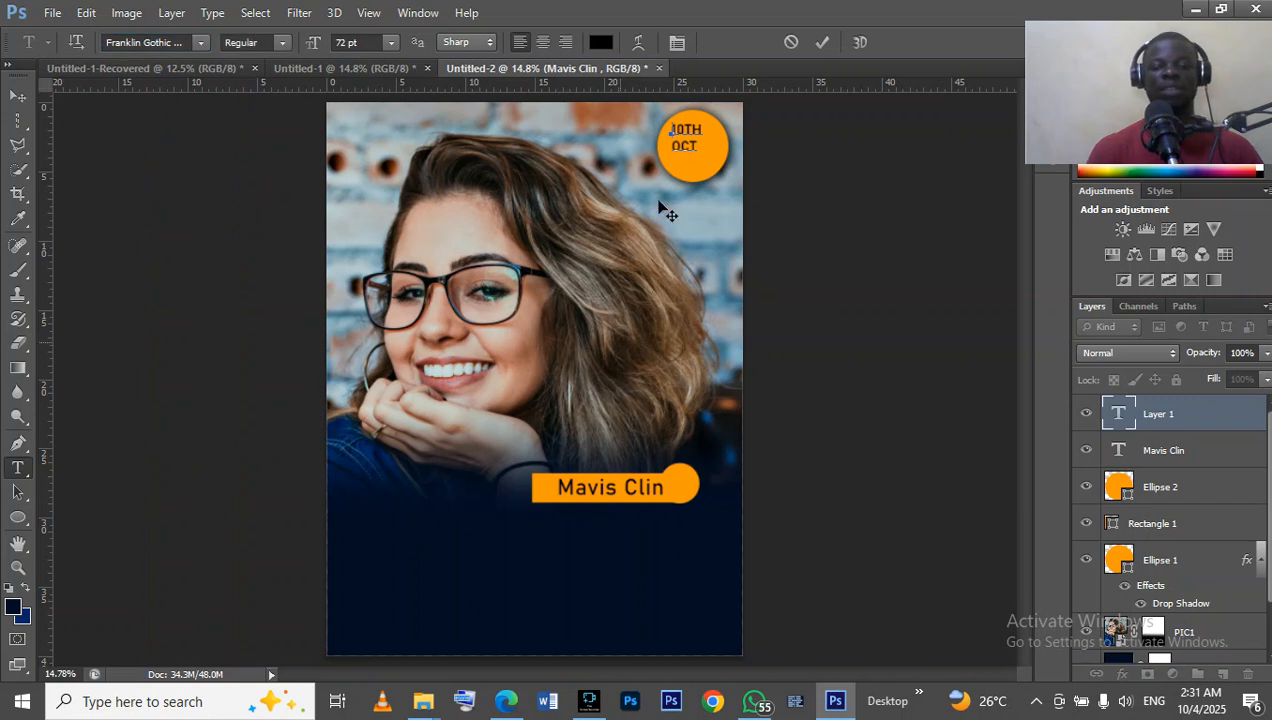
Select only the 10TH line, set it in Franklin Gothic Heavy and commit the date text.
{"action": "left_click_drag", "start_coordinate": [701, 123], "coordinate": [668, 130]}
{"action": "left_click", "coordinate": [201, 43]}
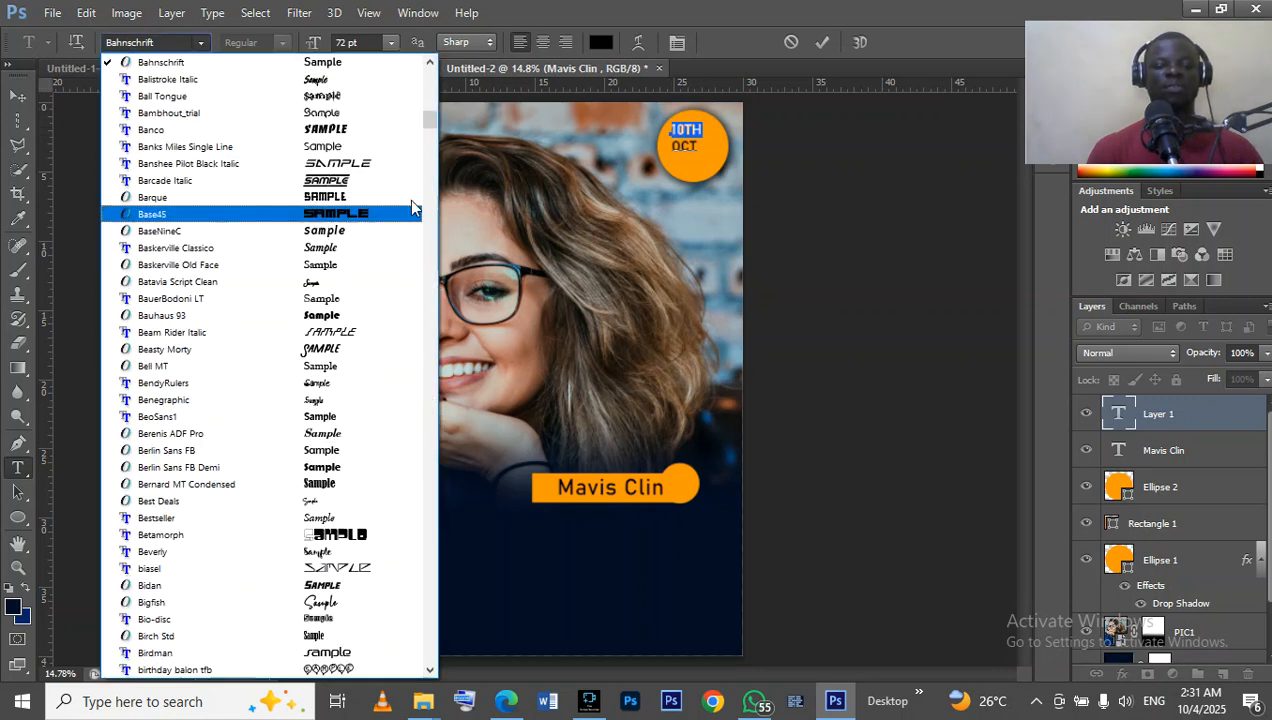
{"action": "left_click_drag", "start_coordinate": [429, 123], "coordinate": [429, 257]}
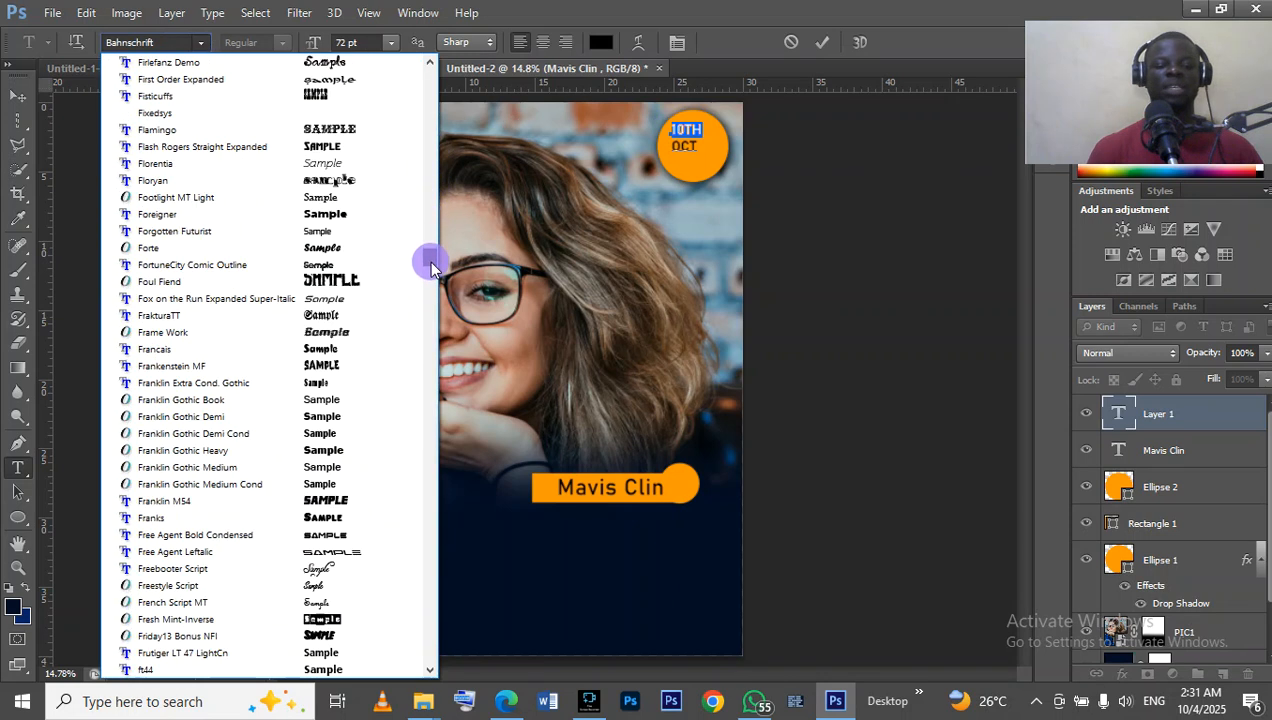
{"action": "left_click", "coordinate": [278, 450]}
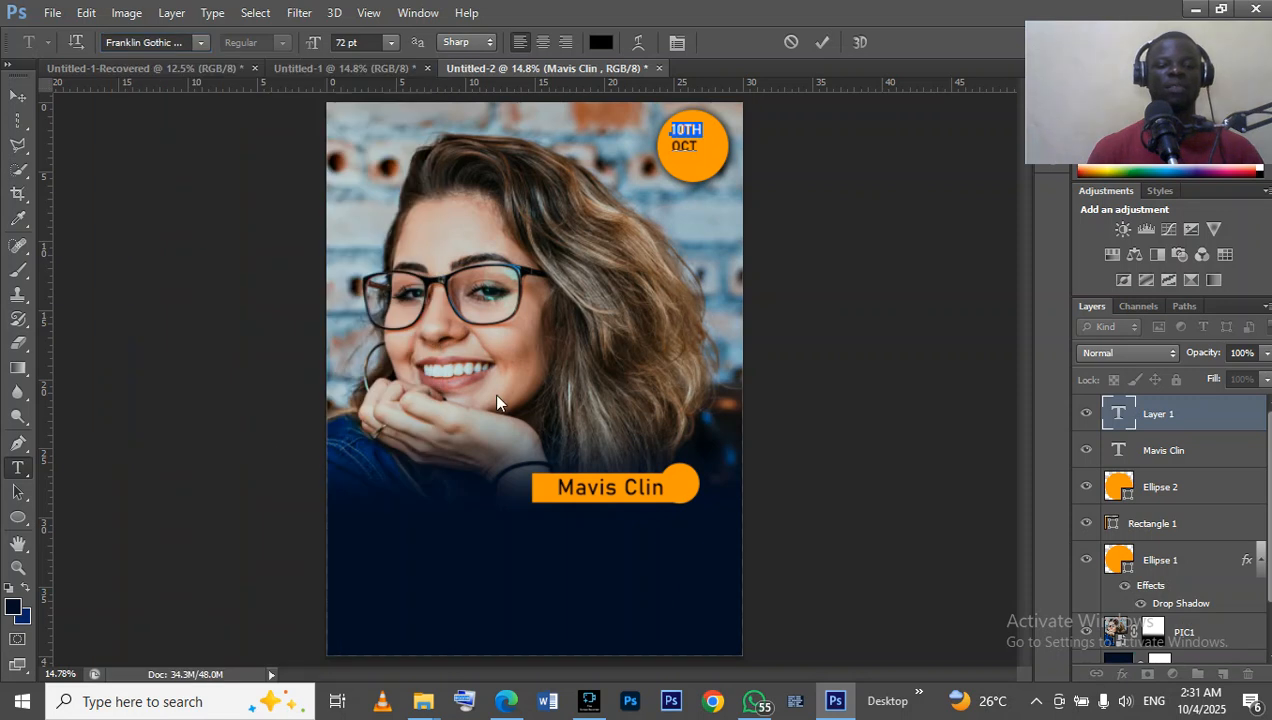
{"action": "left_click", "coordinate": [822, 42]}
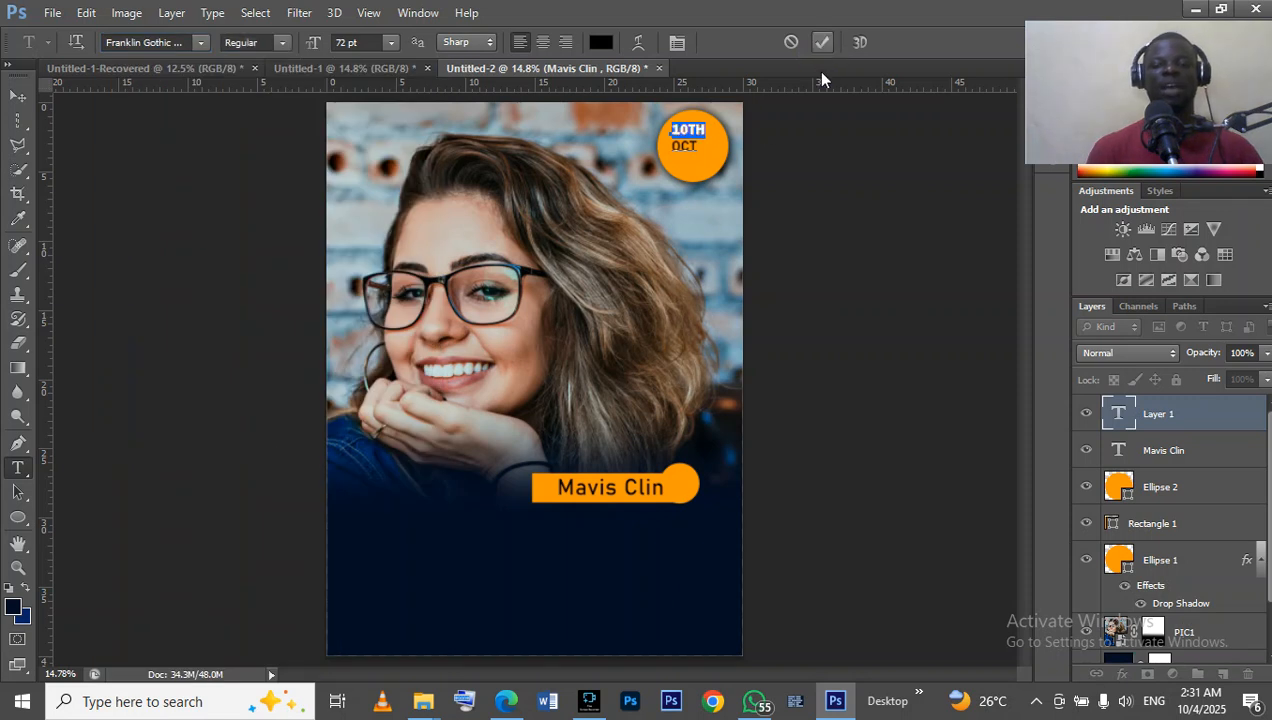
Centre-align both lines of the date text, move it down and right into the middle of the orange circle and commit it.
{"action": "left_click", "coordinate": [683, 148]}
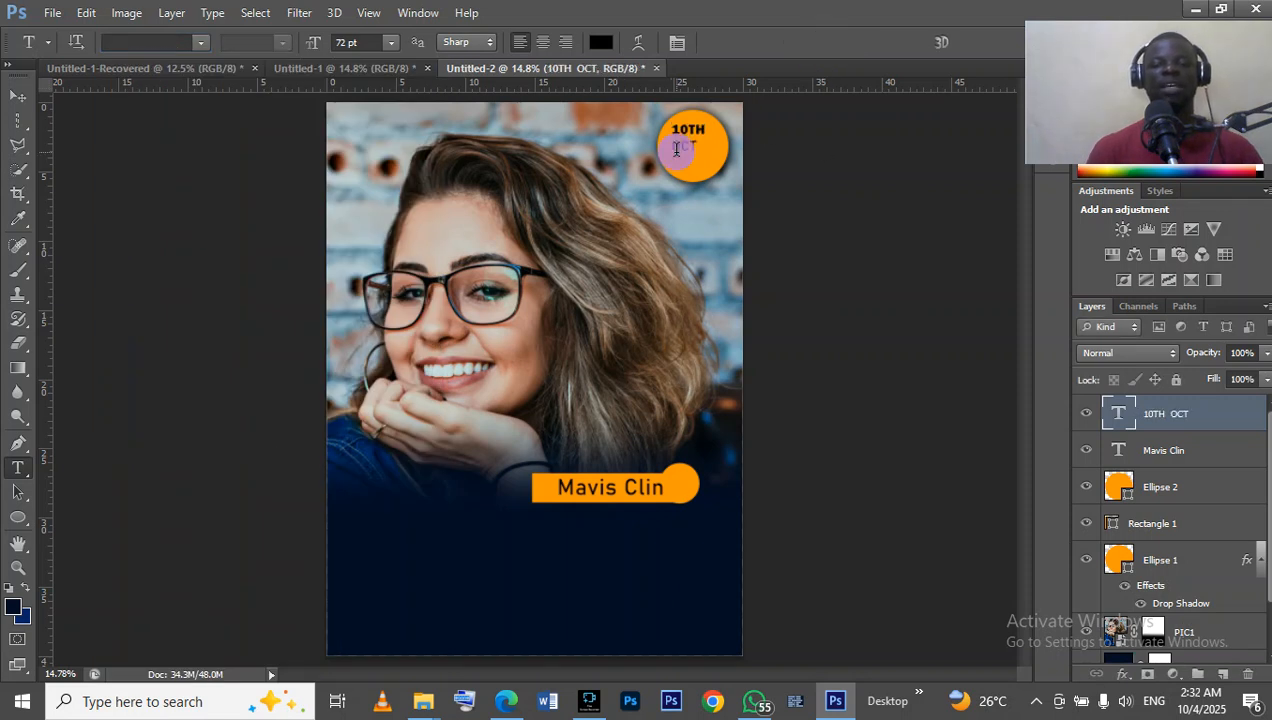
{"action": "left_click", "coordinate": [668, 144]}
{"action": "key", "text": "ctrl+a"}
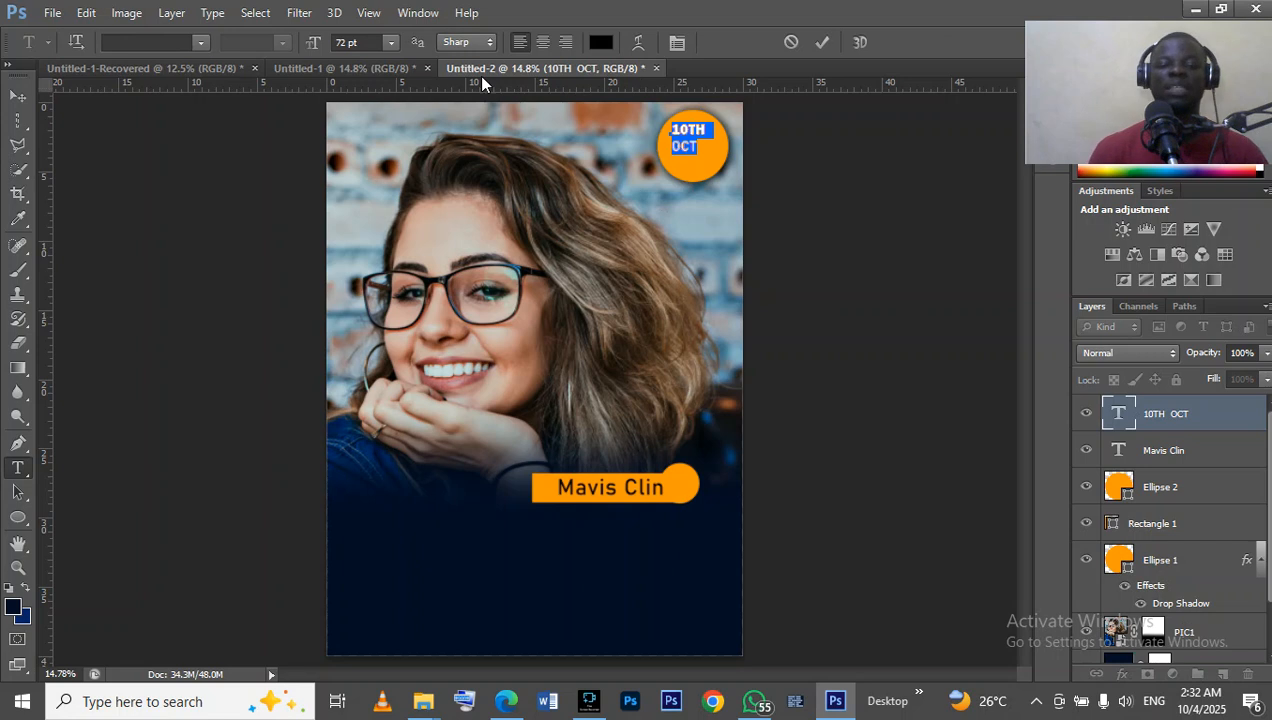
{"action": "left_click", "coordinate": [542, 47]}
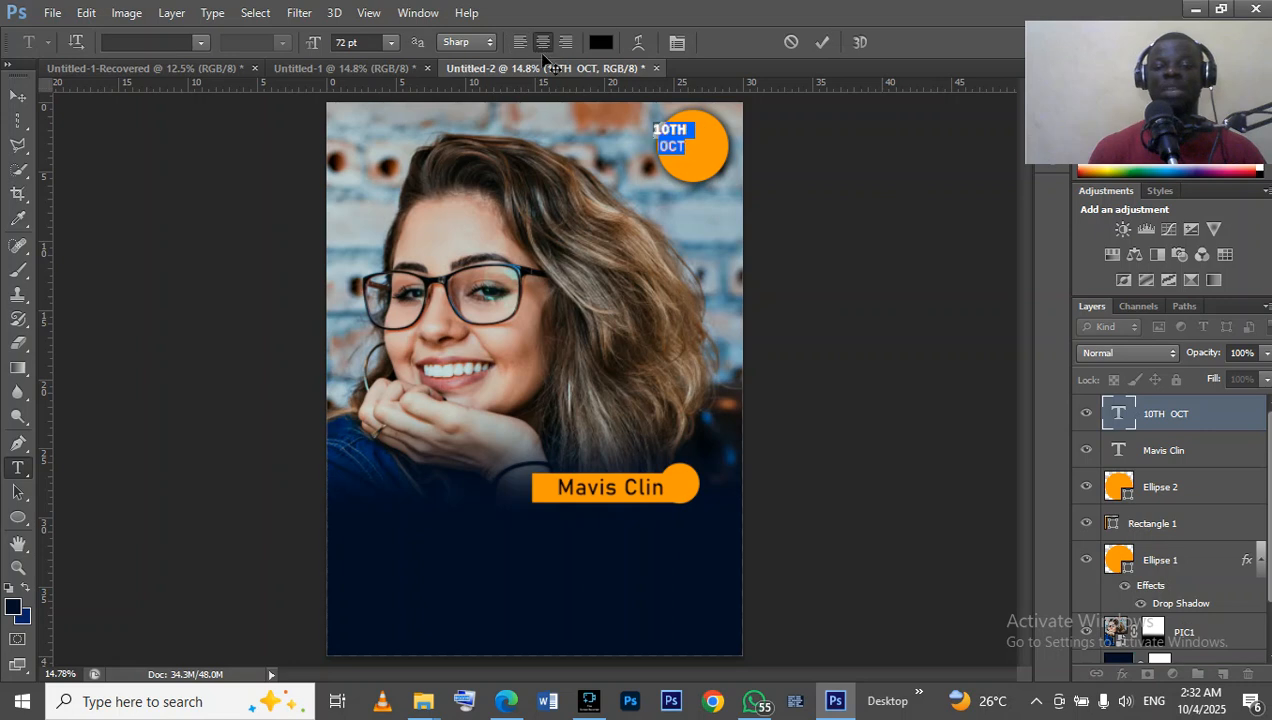
{"action": "left_click", "coordinate": [563, 42]}
{"action": "left_click", "coordinate": [524, 45]}
{"action": "left_click", "coordinate": [543, 45]}
{"action": "left_click_drag", "start_coordinate": [666, 199], "coordinate": [690, 207]}
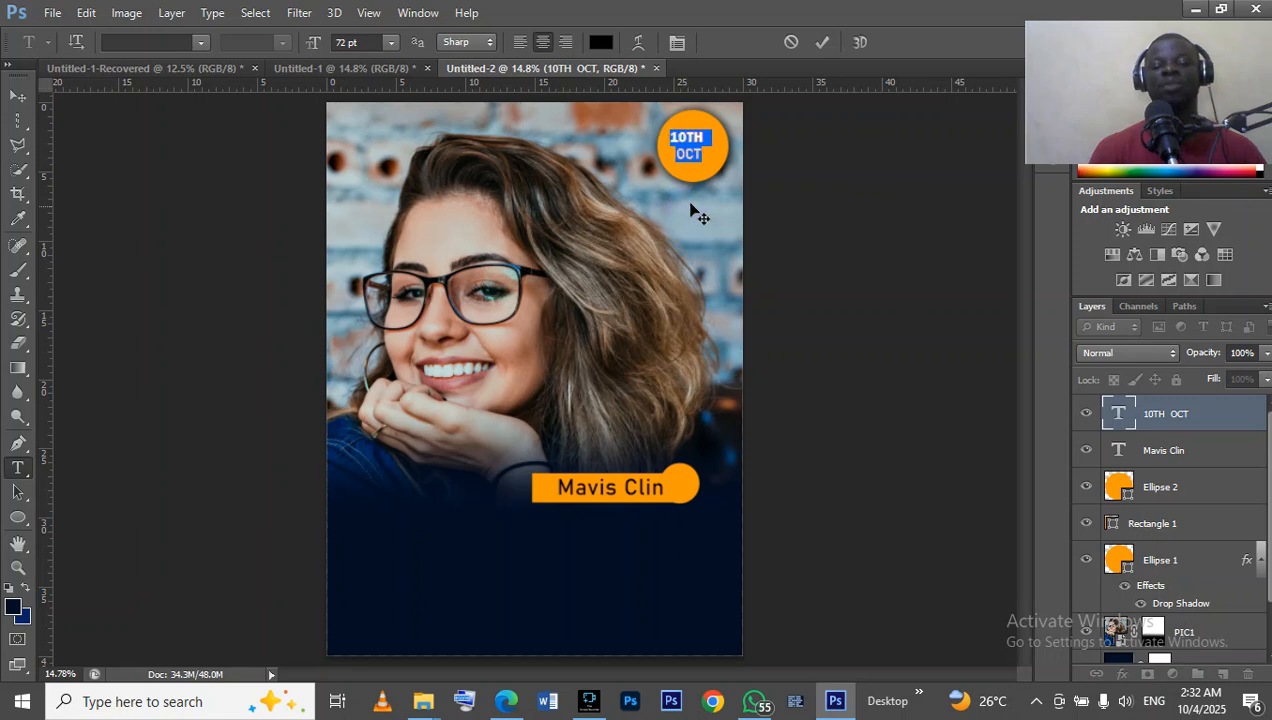
{"action": "left_click", "coordinate": [818, 44]}
Scale the date text to about 139 %, nudge it to sit centred in the orange circle and apply the transform.
{"action": "left_click", "coordinate": [16, 96]}
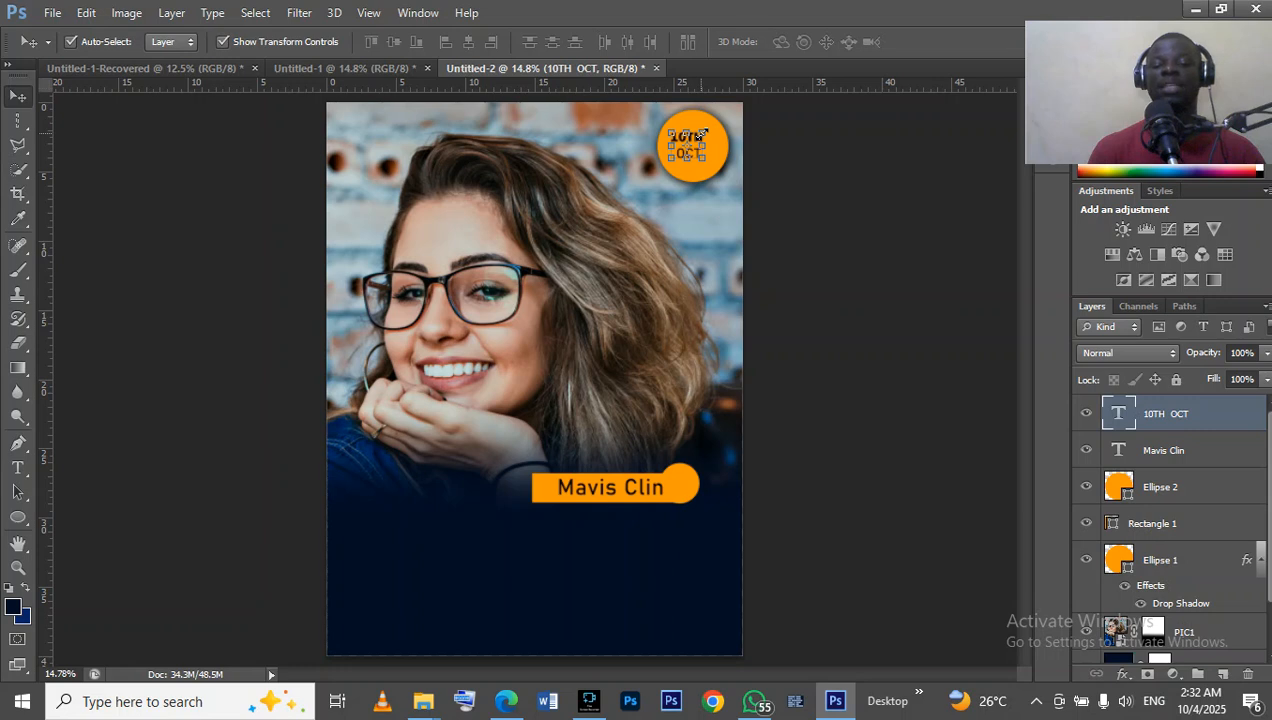
{"action": "left_click", "coordinate": [703, 133]}
{"action": "left_click_drag", "start_coordinate": [703, 133], "coordinate": [719, 117]}
{"action": "key", "text": "Down"}
{"action": "key", "text": "Down"}
{"action": "key", "text": "Down"}
{"action": "key", "text": "Down"}
{"action": "key", "text": "Down"}
{"action": "key", "text": "Left"}
{"action": "key", "text": "Down"}
{"action": "key", "text": "Down"}
{"action": "key", "text": "Down"}
{"action": "key", "text": "Left"}
{"action": "key", "text": "Left"}
{"action": "key", "text": "Left"}
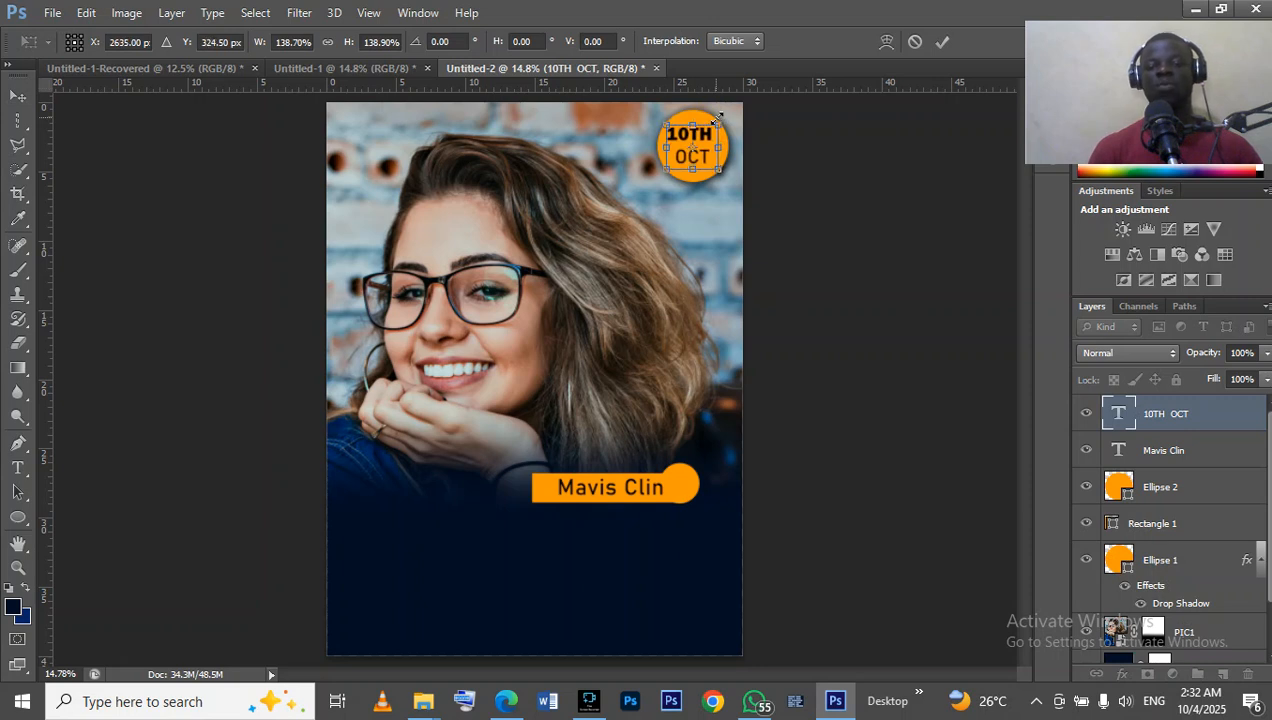
{"action": "key", "text": "Return"}
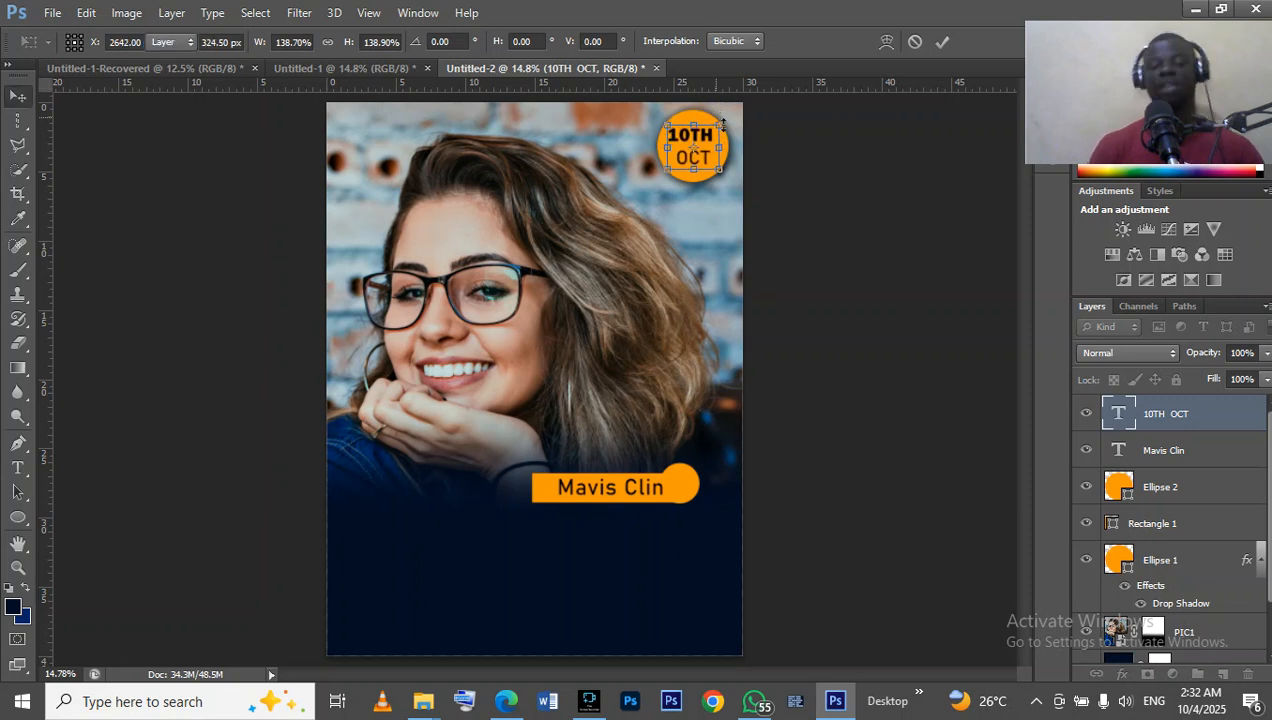
Deselect the date text and compare the flyer with the finished Untitled-1 design, including its orange corner stripes, then return to Untitled-2.
{"action": "left_click", "coordinate": [835, 248]}
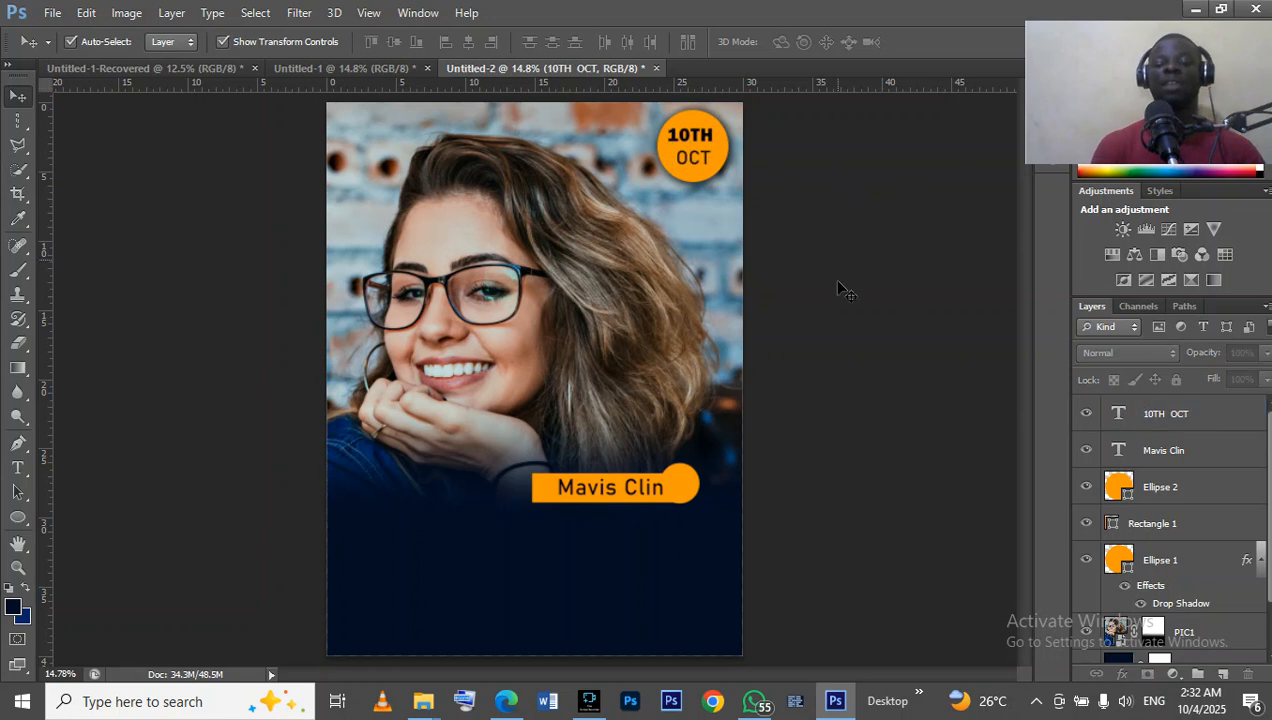
{"action": "left_click", "coordinate": [335, 68]}
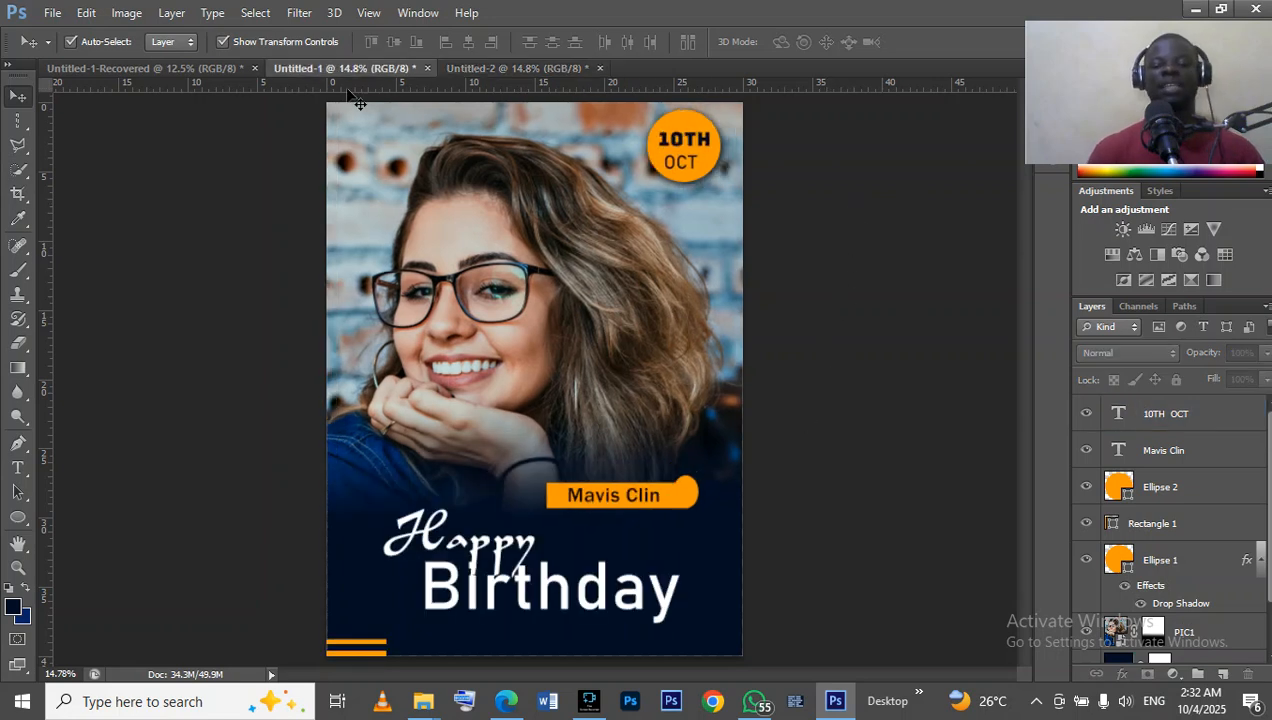
{"action": "left_click", "coordinate": [548, 64]}
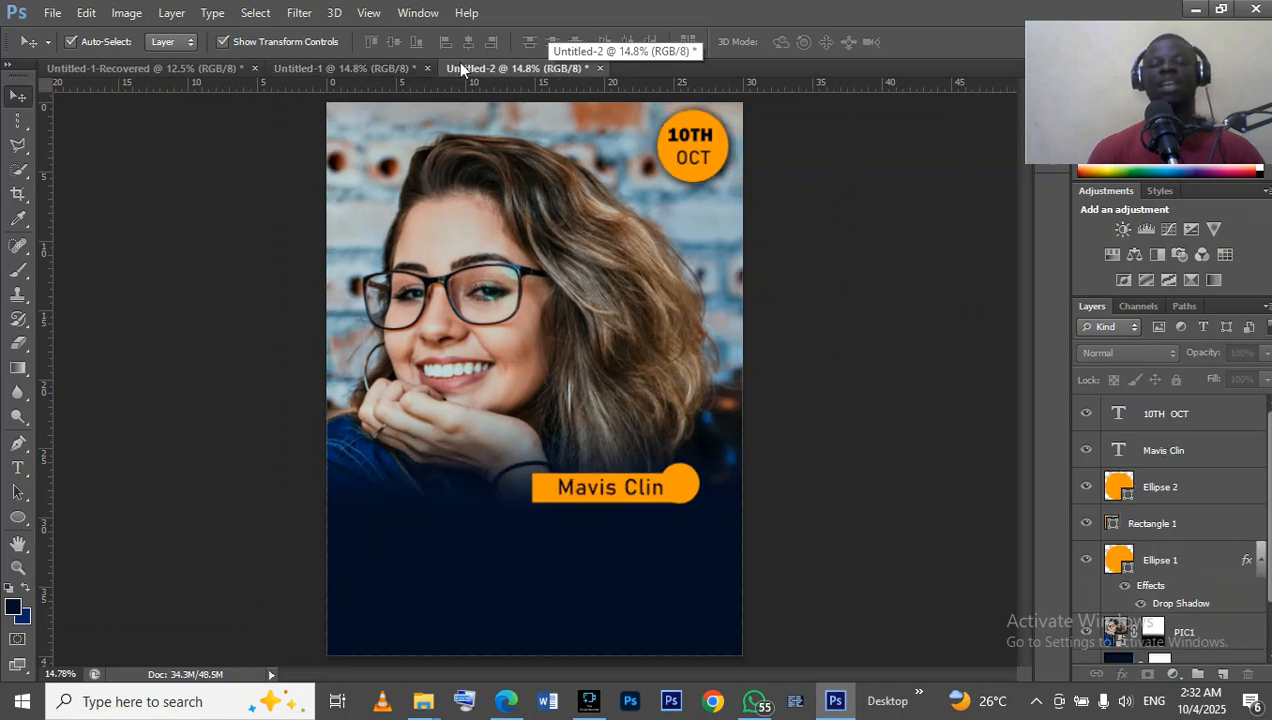
{"action": "left_click", "coordinate": [406, 68]}
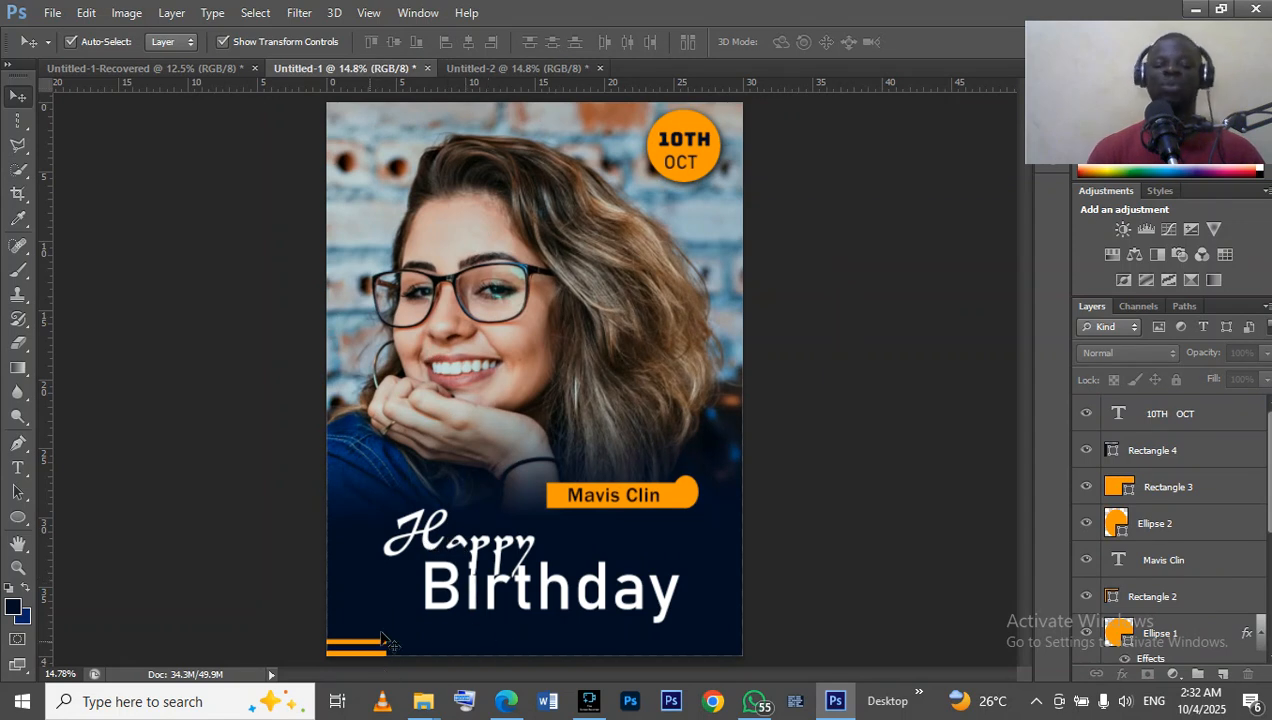
{"action": "left_click", "coordinate": [511, 72]}
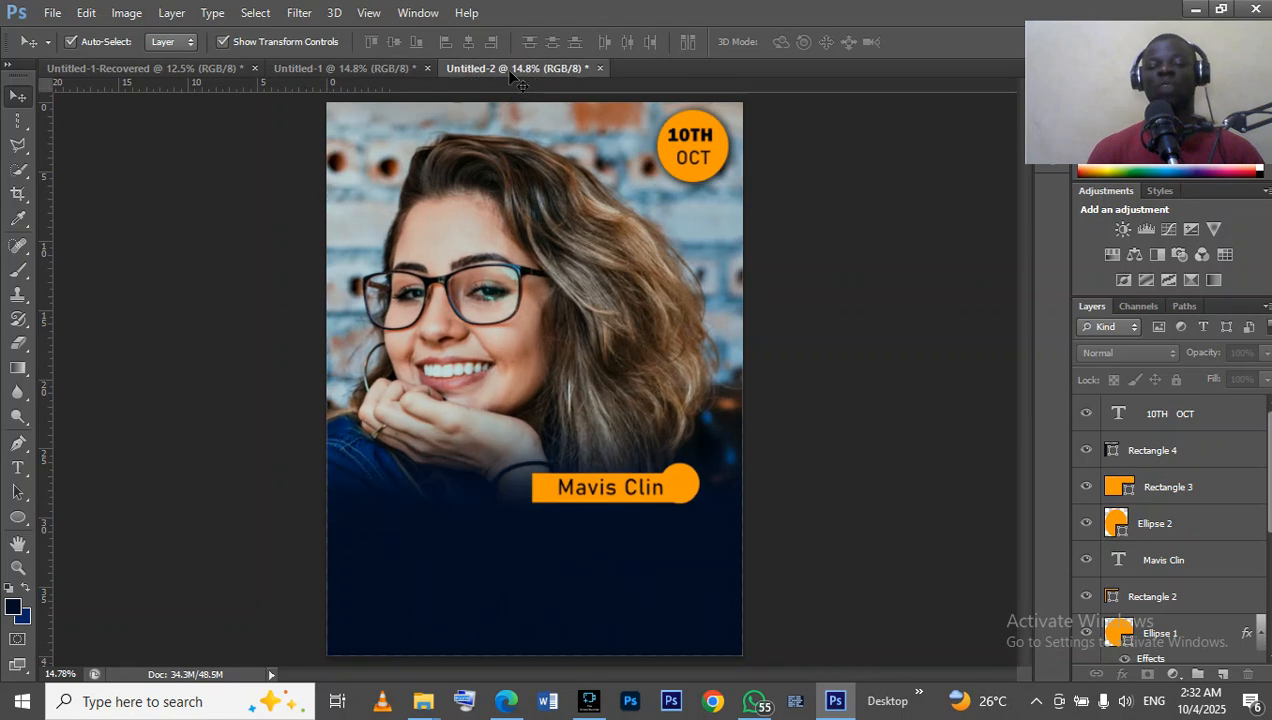
{"action": "left_click", "coordinate": [380, 69]}
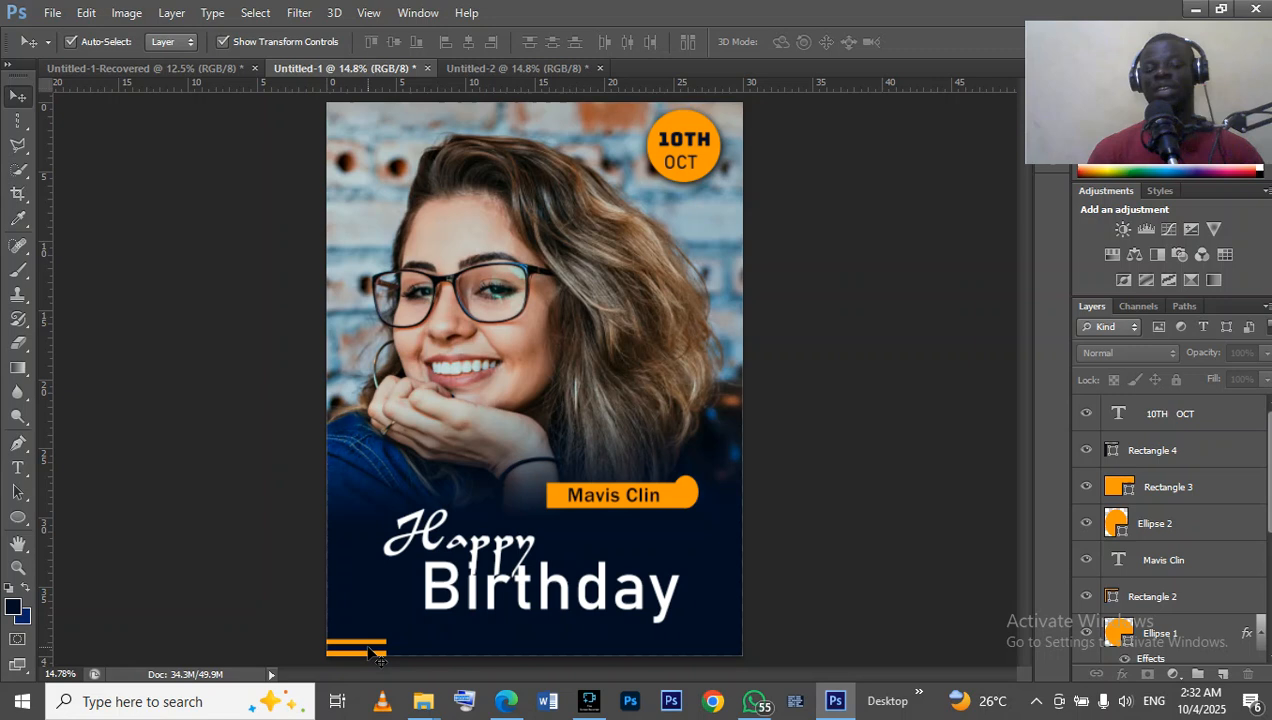
{"action": "left_click", "coordinate": [527, 70]}
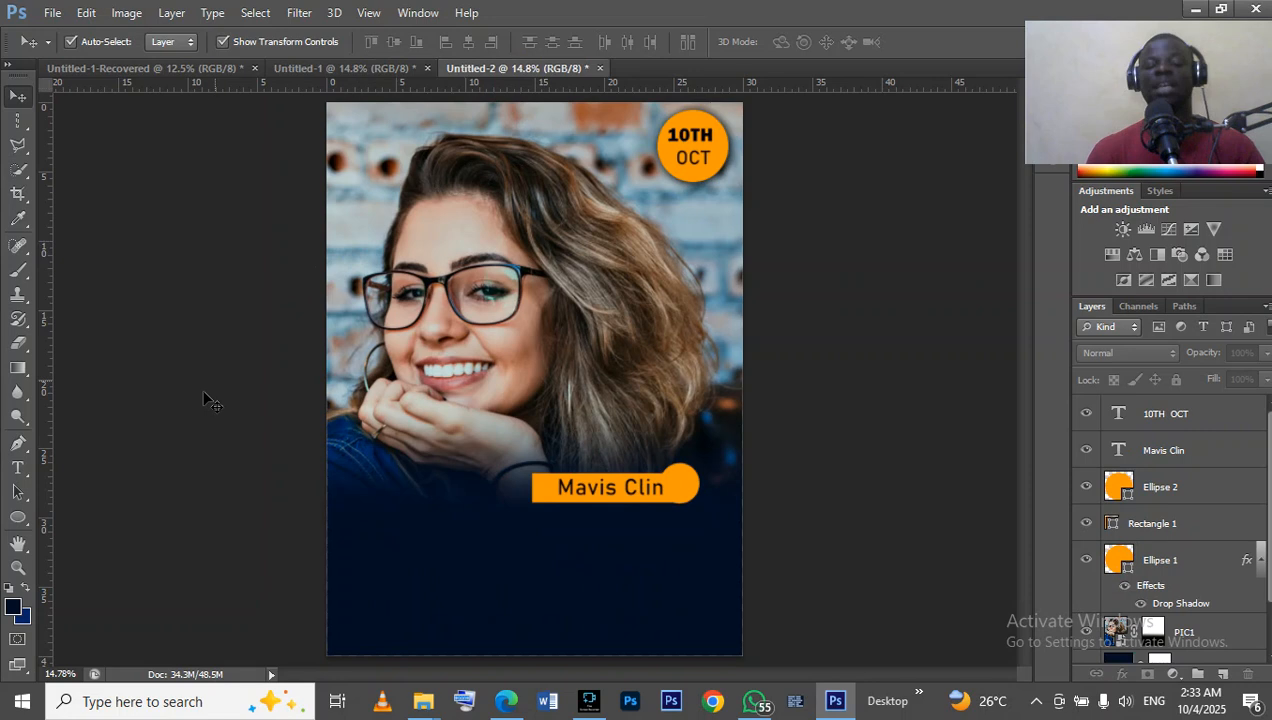
Draw a rectangle about 826 × 325 px over the page's lower-left corner and fill it with the recently used orange.
{"action": "right_click", "coordinate": [13, 511]}
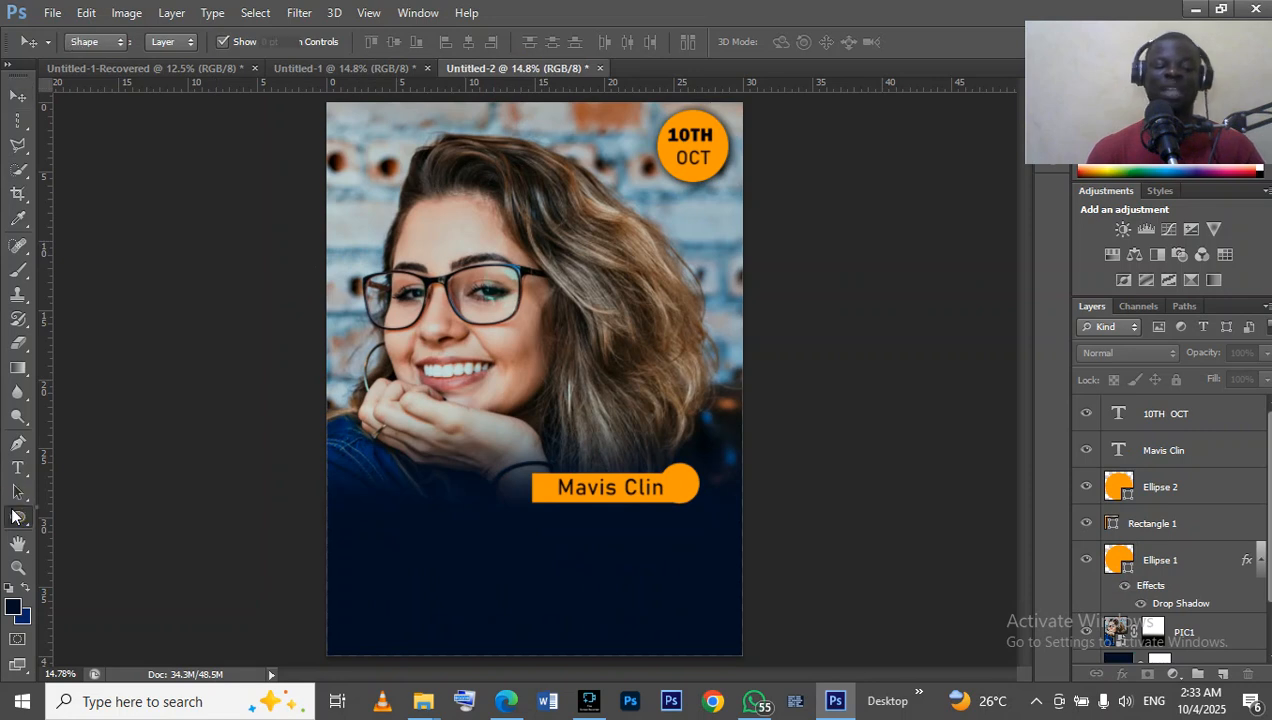
{"action": "left_click", "coordinate": [88, 518]}
{"action": "left_click_drag", "start_coordinate": [307, 624], "coordinate": [421, 667]}
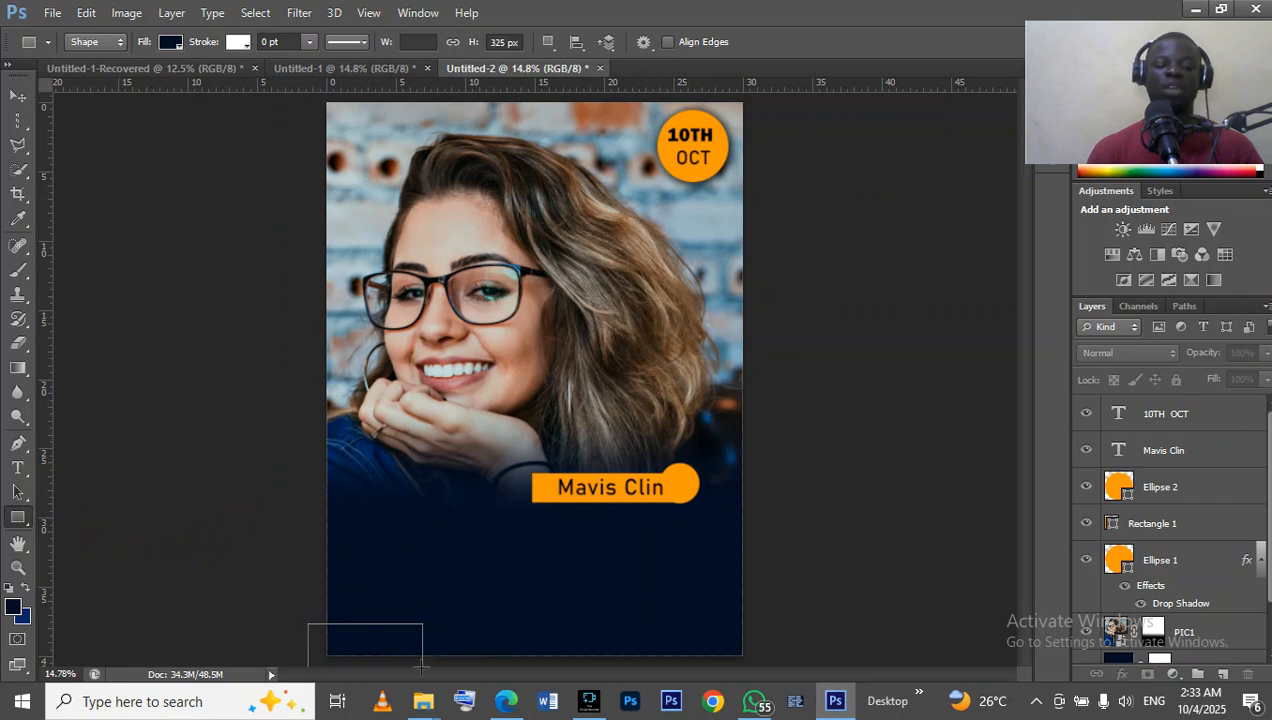
{"action": "left_click", "coordinate": [172, 43]}
{"action": "left_click", "coordinate": [86, 131]}
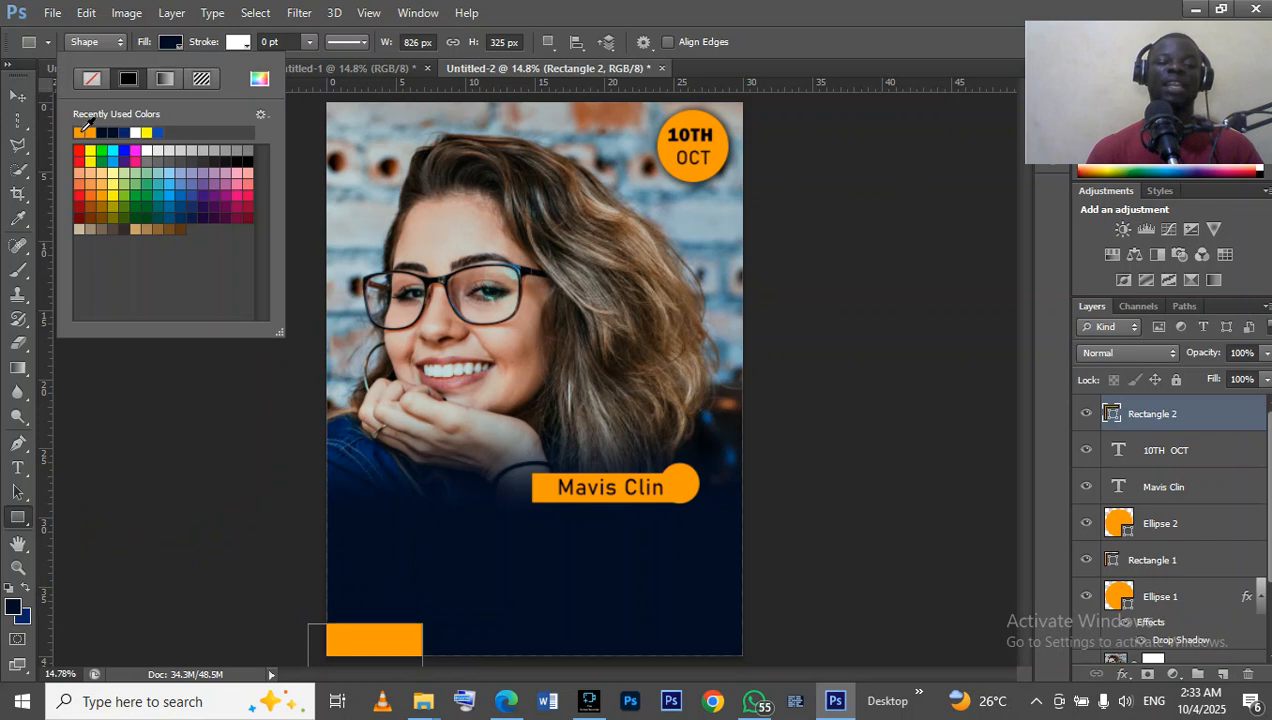
{"action": "left_click", "coordinate": [17, 517]}
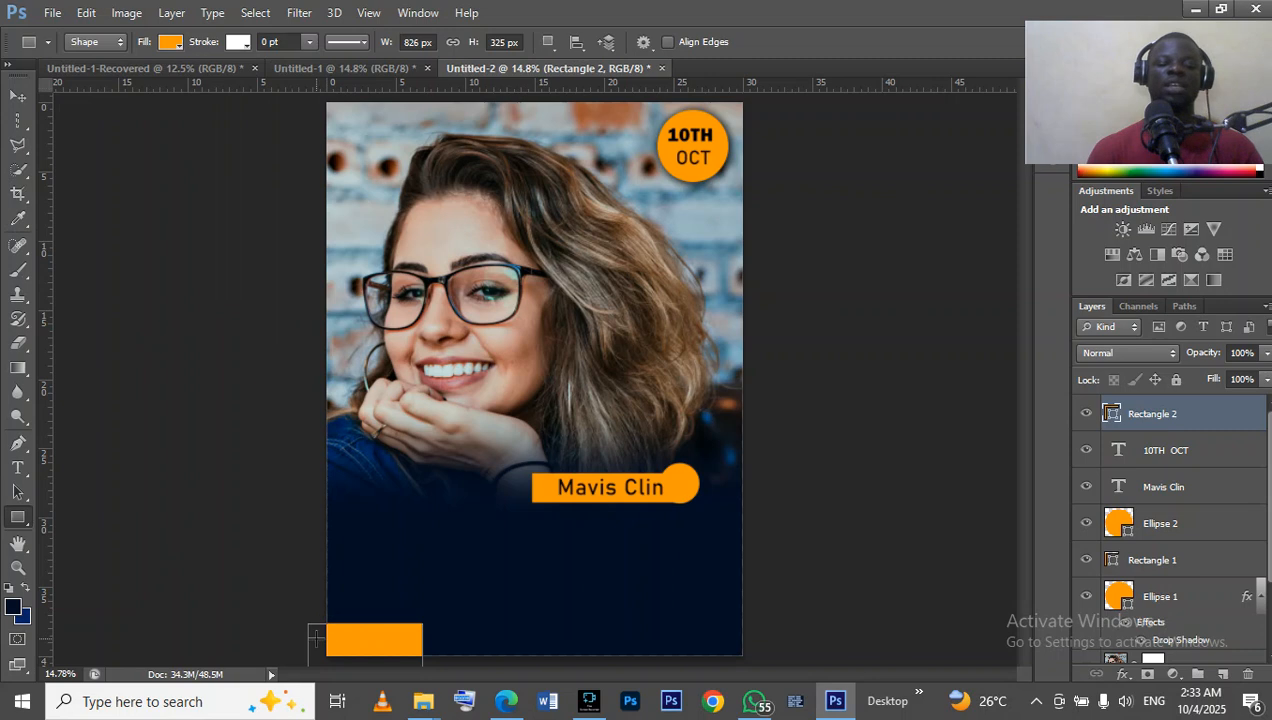
Nudge the orange corner rectangle down so that a shorter strip of it shows above the page's bottom edge.
{"action": "left_click", "coordinate": [18, 96]}
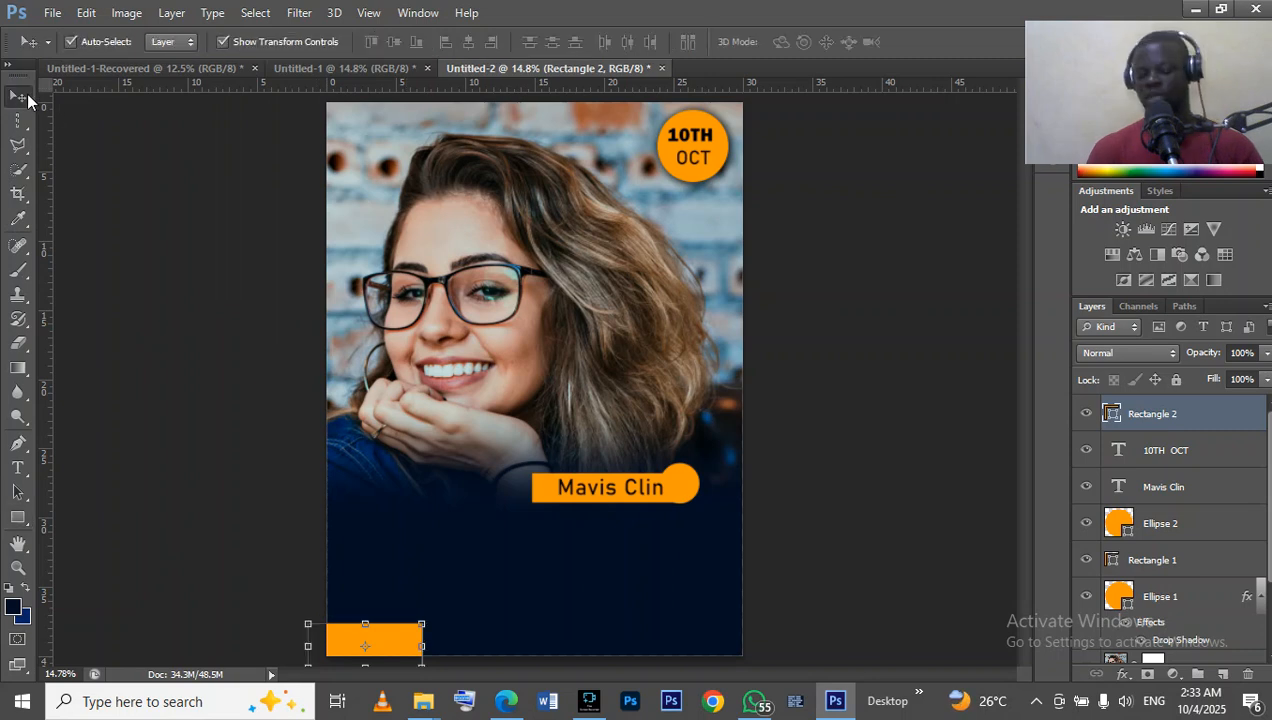
{"action": "key", "text": "Down"}
{"action": "key", "text": "Down"}
{"action": "key", "text": "Down"}
{"action": "key", "text": "Down"}
{"action": "key", "text": "Down"}
{"action": "key", "text": "Down"}
{"action": "key", "text": "Down"}
{"action": "key", "text": "Down"}
{"action": "key", "text": "Down"}
{"action": "key", "text": "Down"}
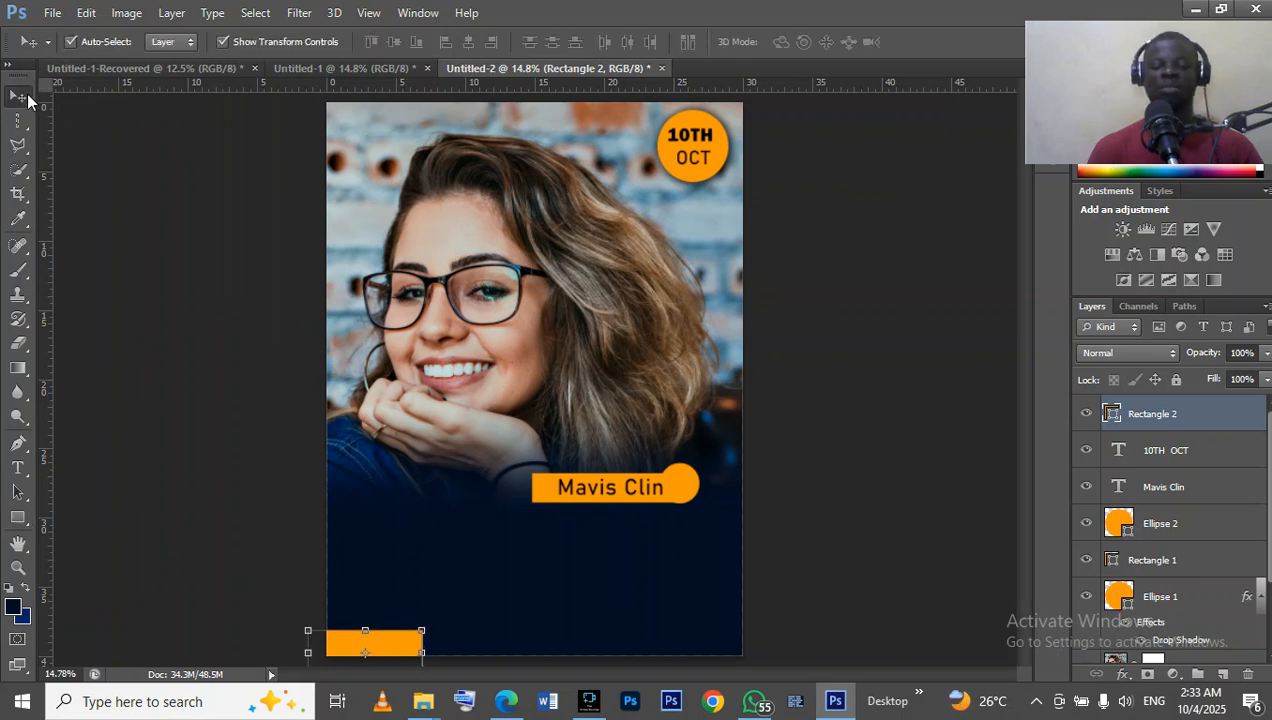
{"action": "key", "text": "Down"}
{"action": "key", "text": "Down"}
{"action": "key", "text": "Down"}
{"action": "key", "text": "Up"}
{"action": "key", "text": "Up"}
{"action": "key", "text": "Up"}
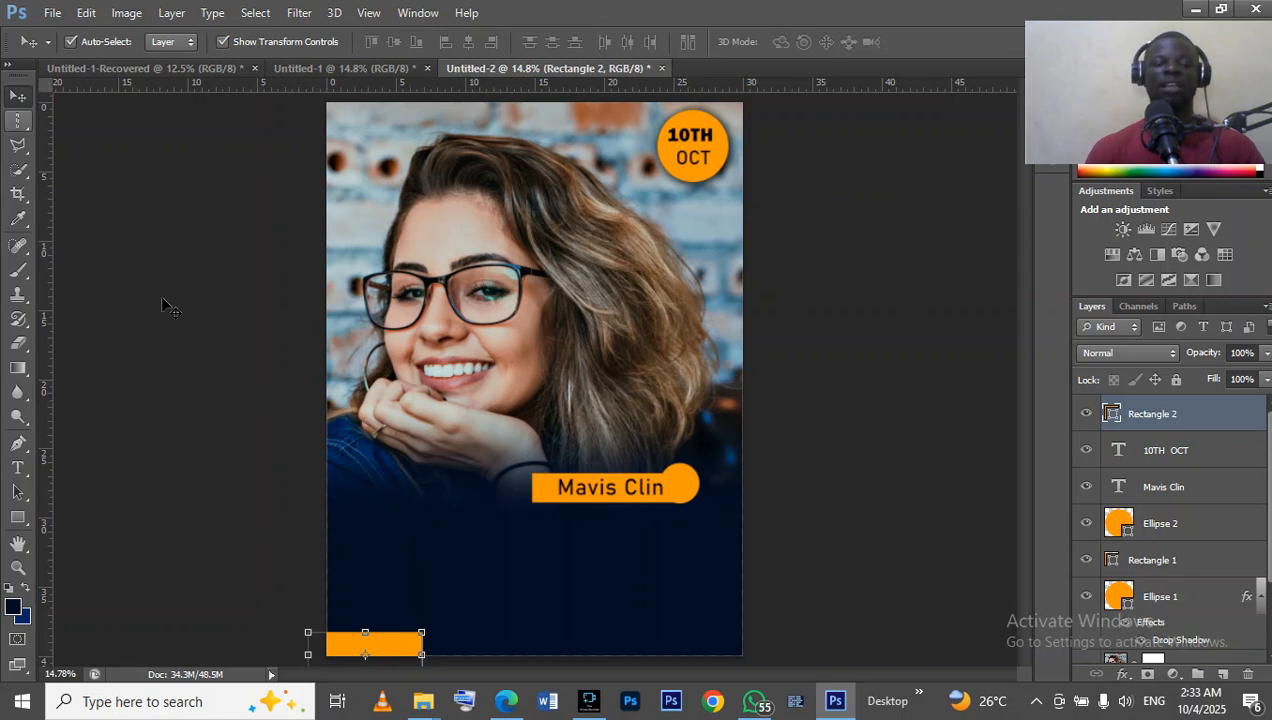
Draw a thin horizontal rectangle about 927 × 55 px across the lower part of the orange corner block.
{"action": "left_click", "coordinate": [18, 520]}
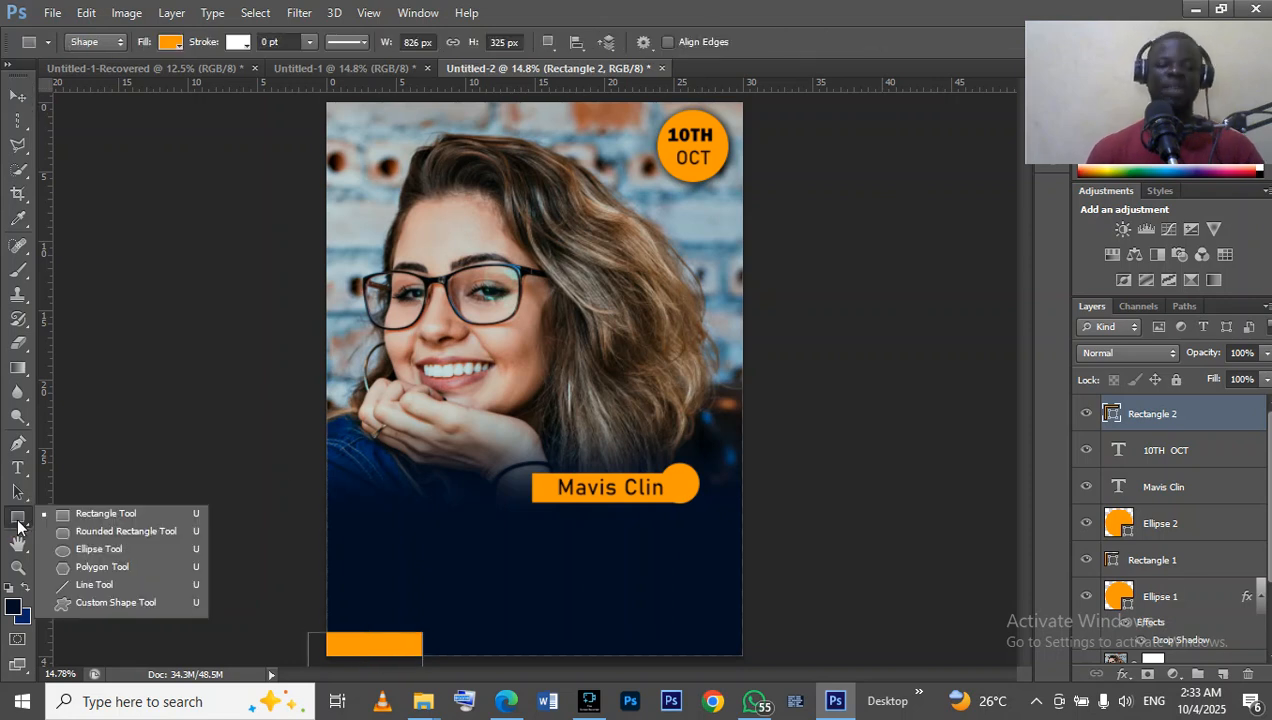
{"action": "left_click", "coordinate": [113, 514]}
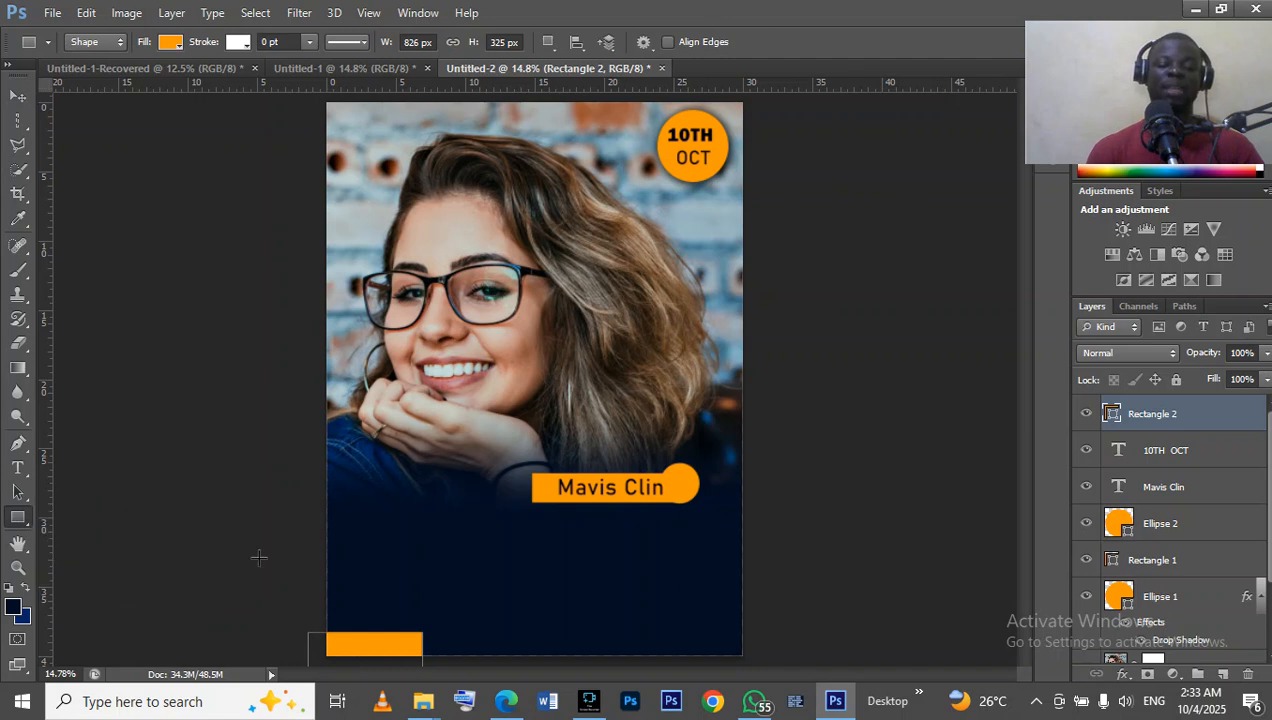
{"action": "mouse_move", "coordinate": [320, 645]}
{"action": "left_mouse_down"}
{"action": "mouse_move", "coordinate": [380, 659]}
{"action": "mouse_move", "coordinate": [446, 650]}
{"action": "left_mouse_up"}
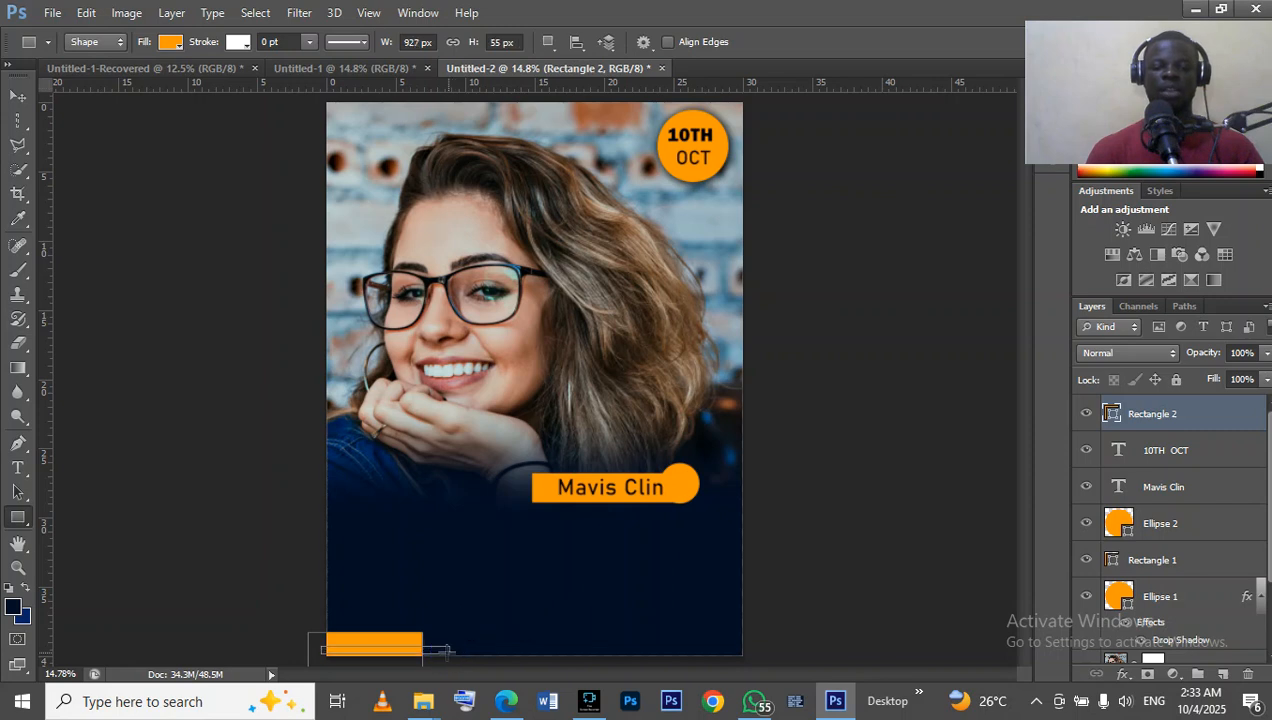
{"action": "left_click", "coordinate": [170, 41]}
{"action": "left_click", "coordinate": [554, 287]}
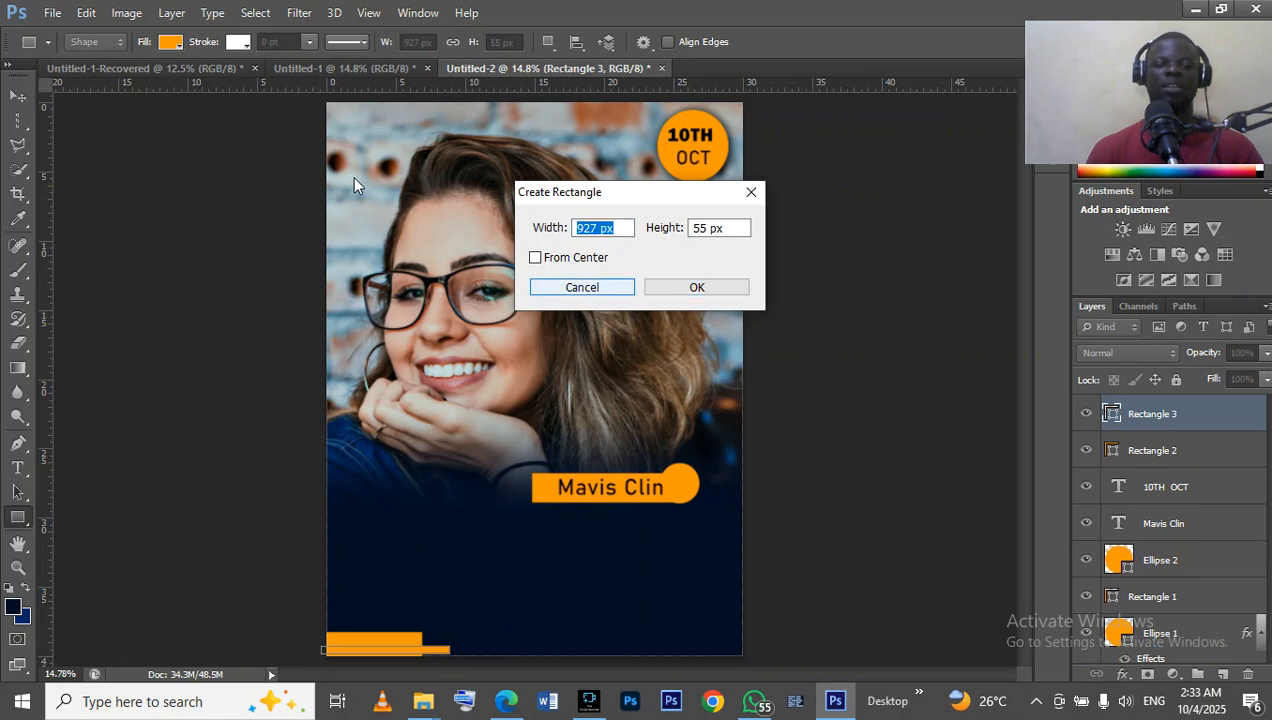
{"action": "left_click", "coordinate": [165, 43]}
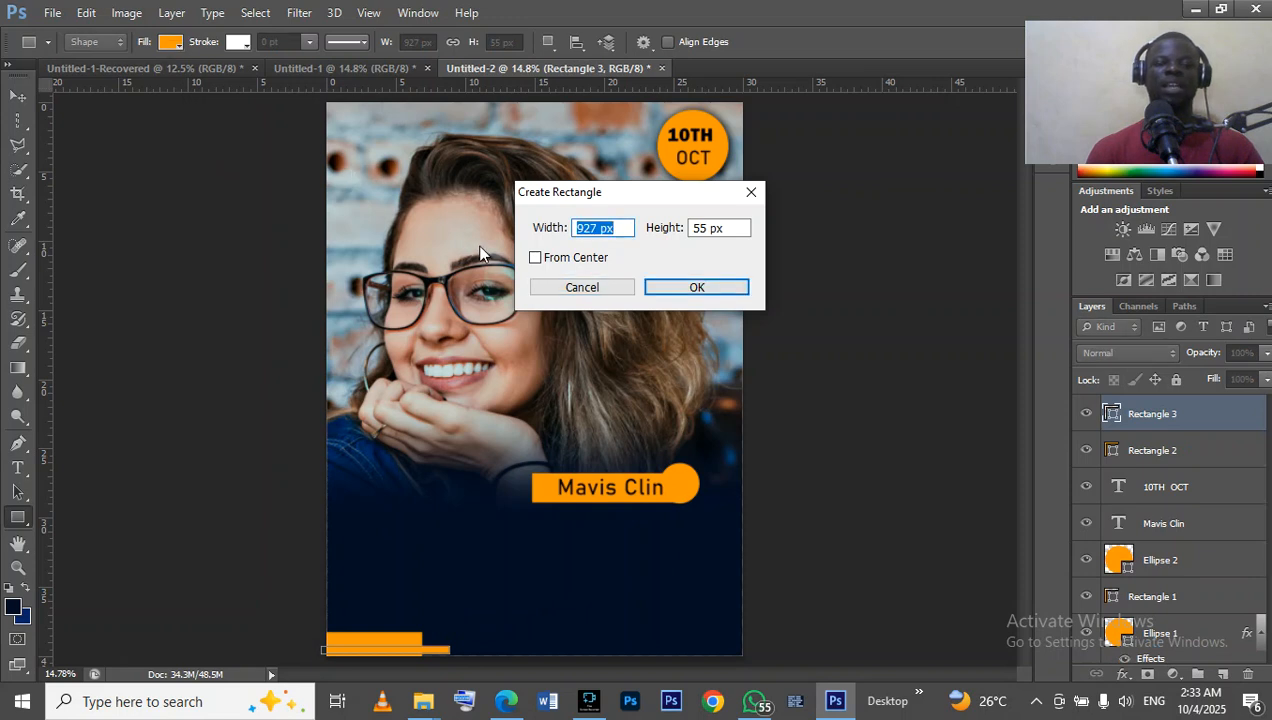
{"action": "left_click", "coordinate": [555, 292]}
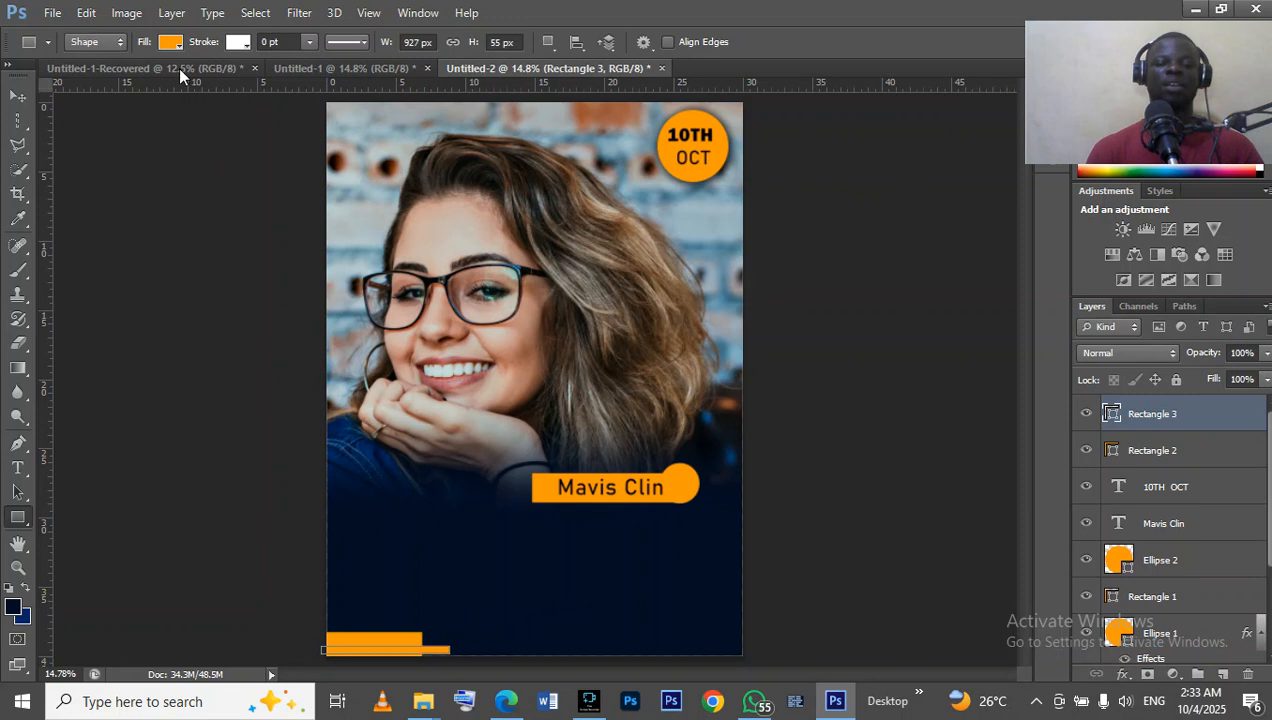
Fill the thin rectangle with dark navy and nudge it up and left to split the orange block into two stripes.
{"action": "left_click", "coordinate": [162, 46]}
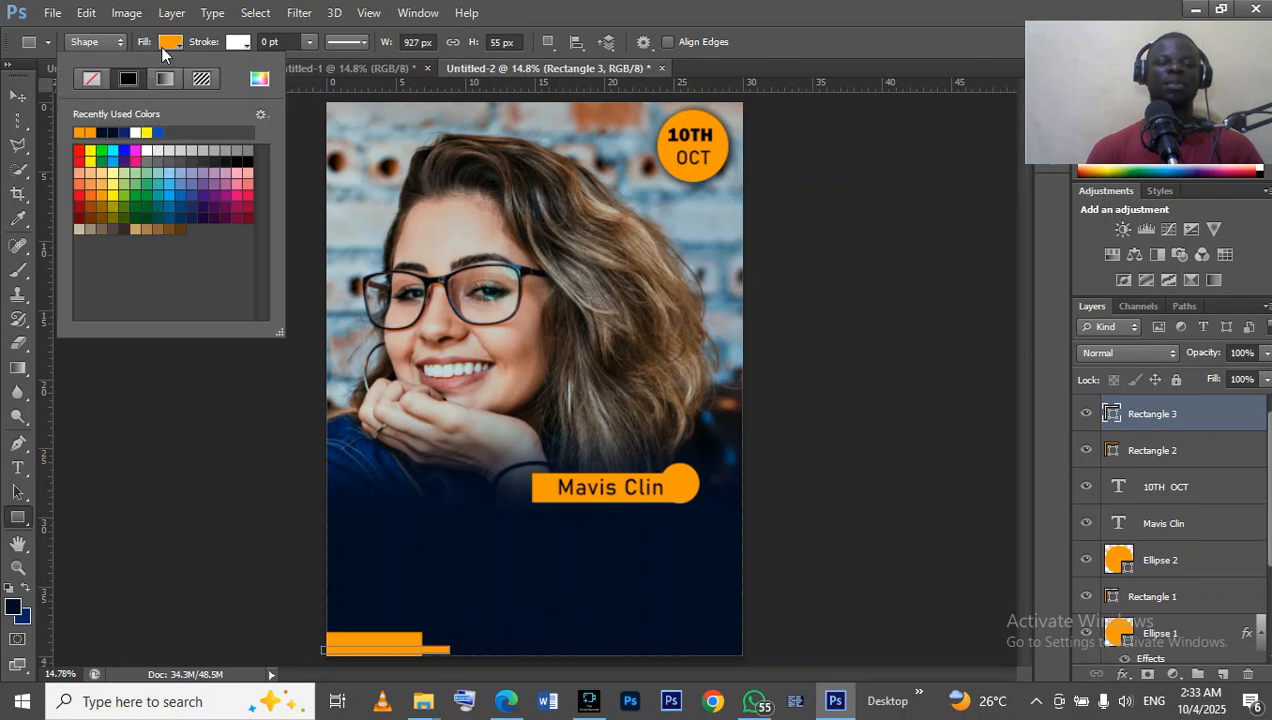
{"action": "left_click", "coordinate": [113, 131]}
{"action": "left_click", "coordinate": [28, 97]}
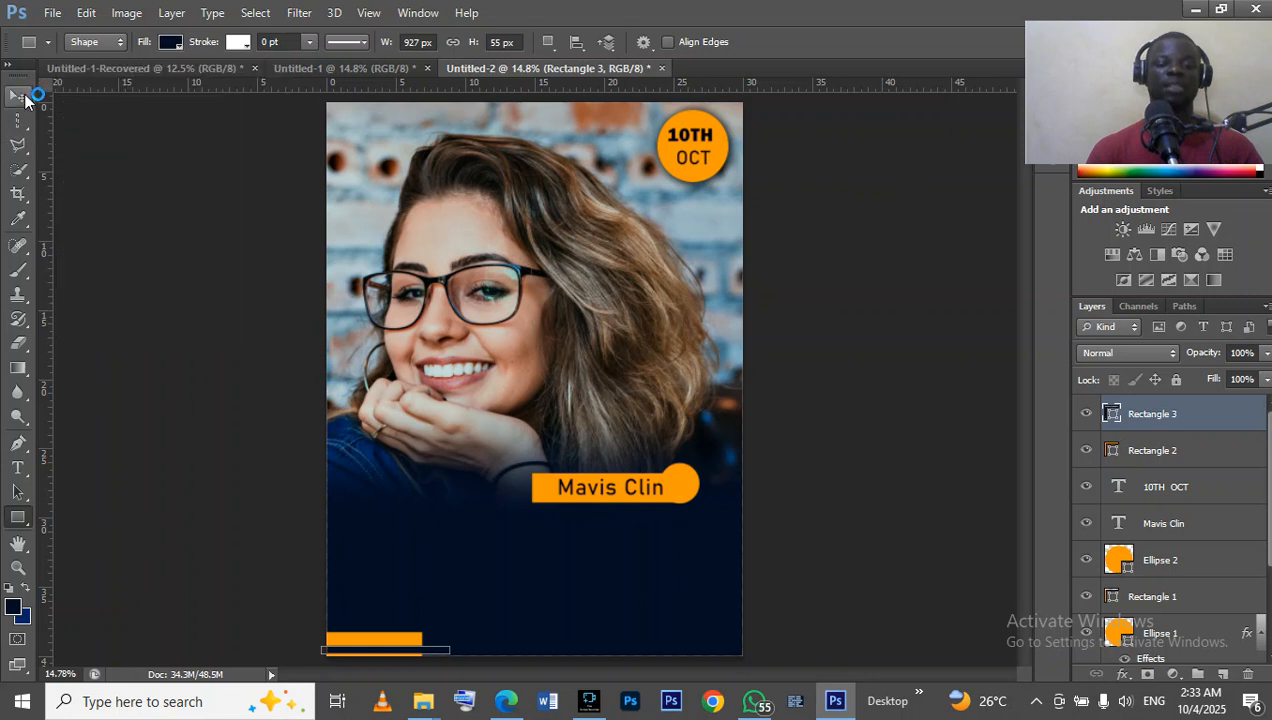
{"action": "left_click", "coordinate": [28, 97]}
{"action": "key", "text": "shift+Up"}
{"action": "key", "text": "shift+Up"}
{"action": "key", "text": "shift+Up"}
{"action": "key", "text": "shift+Left"}
{"action": "key", "text": "shift+Left"}
{"action": "key", "text": "shift+Left"}
{"action": "key", "text": "shift+Left"}
{"action": "key", "text": "shift+Left"}
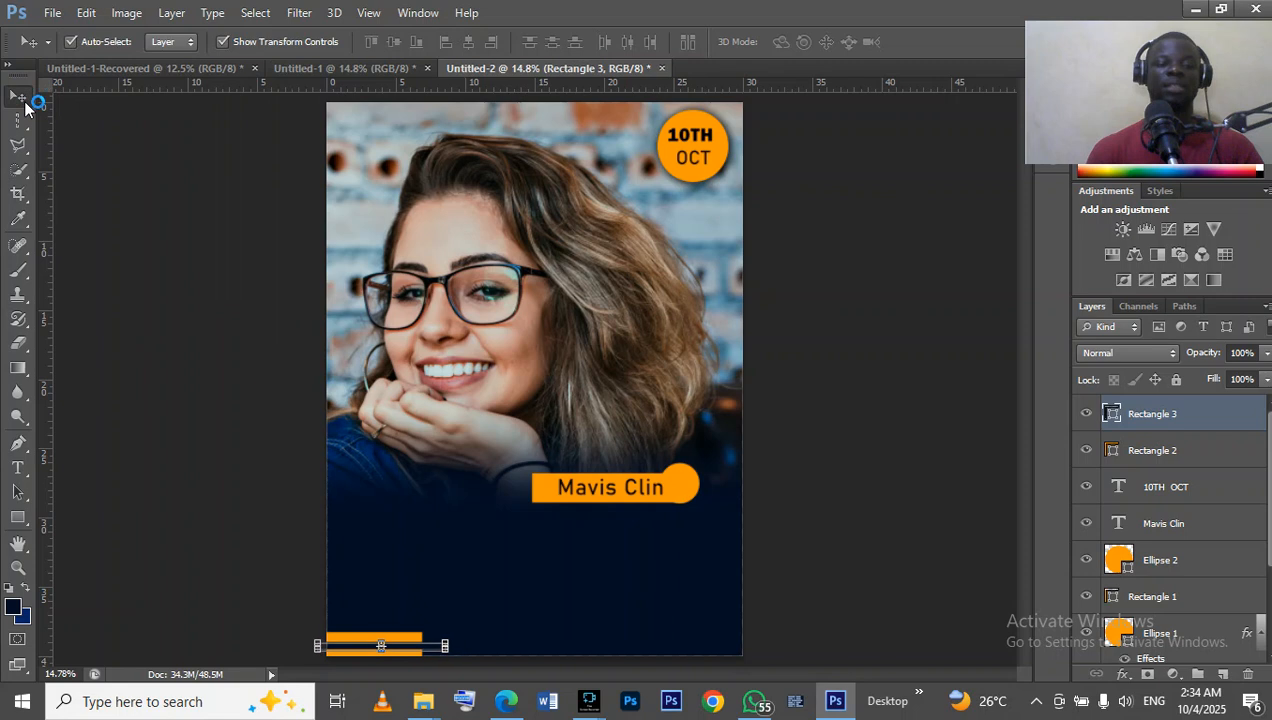
{"action": "left_click", "coordinate": [210, 295]}
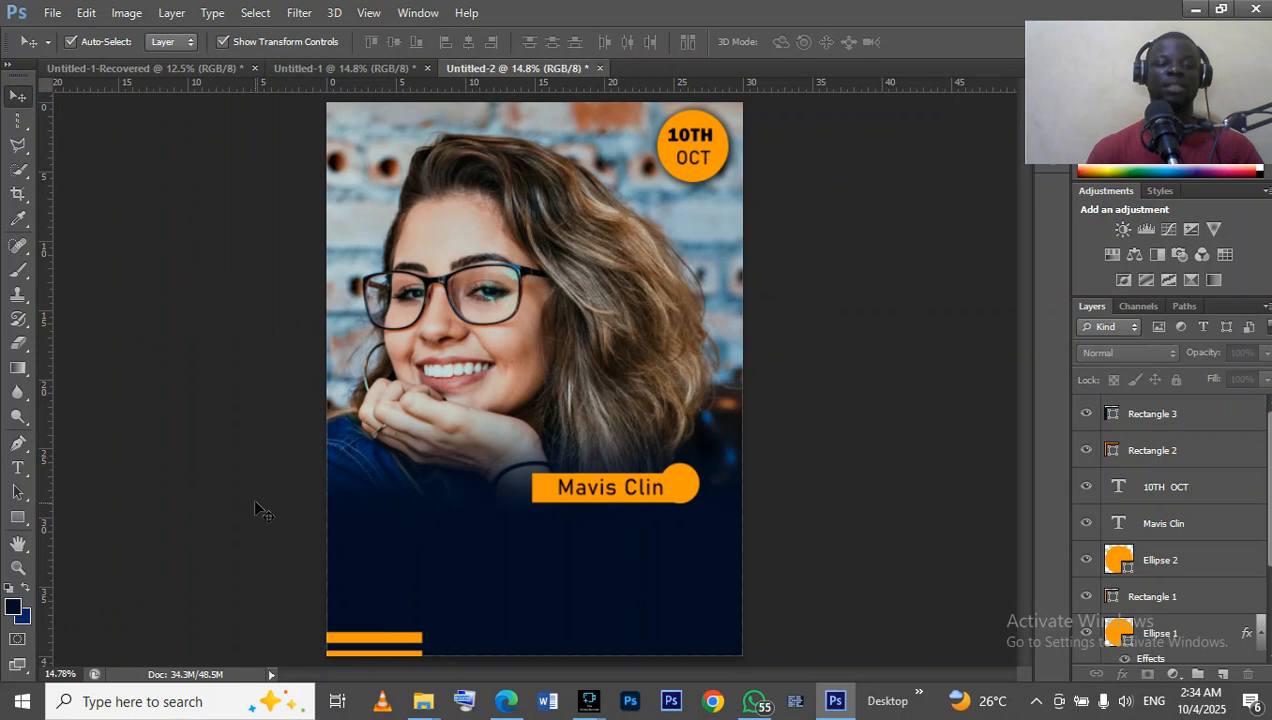
Check the reference design, add the text Happy in the navy area below the portrait and colour it near-white (#fefdfd).
{"action": "left_click", "coordinate": [365, 68]}
{"action": "left_click", "coordinate": [513, 70]}
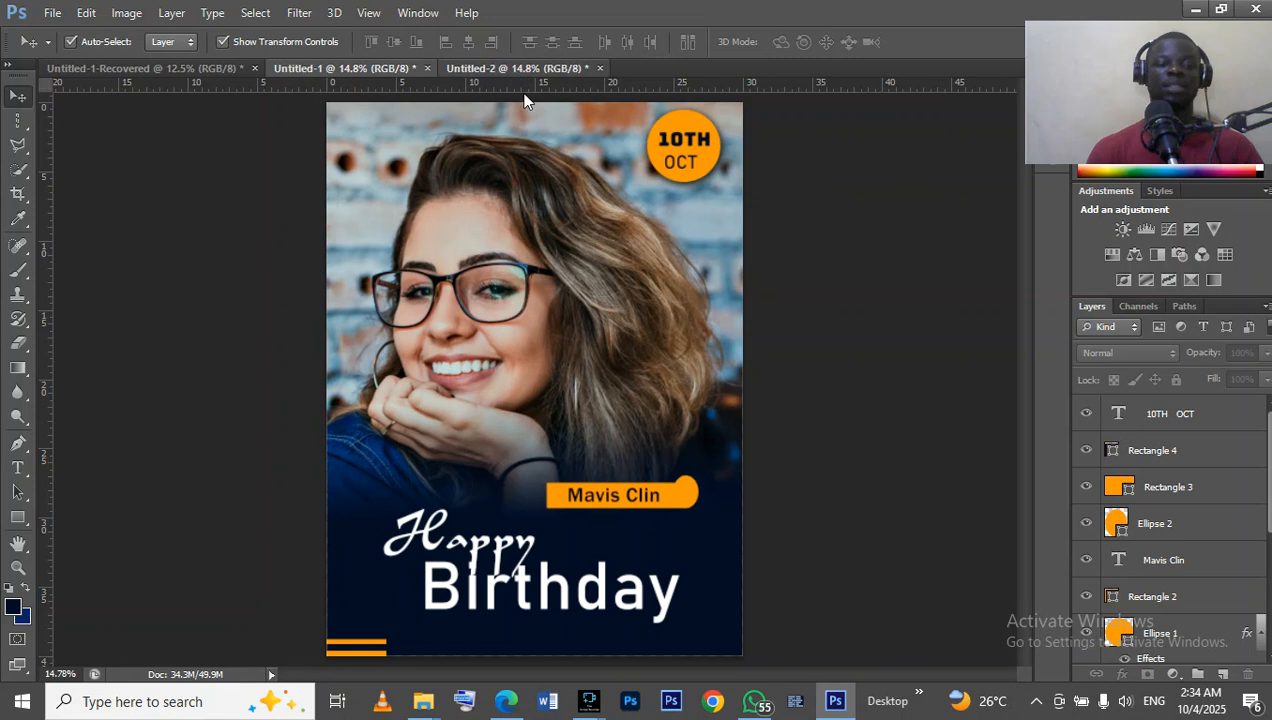
{"action": "left_click", "coordinate": [14, 467]}
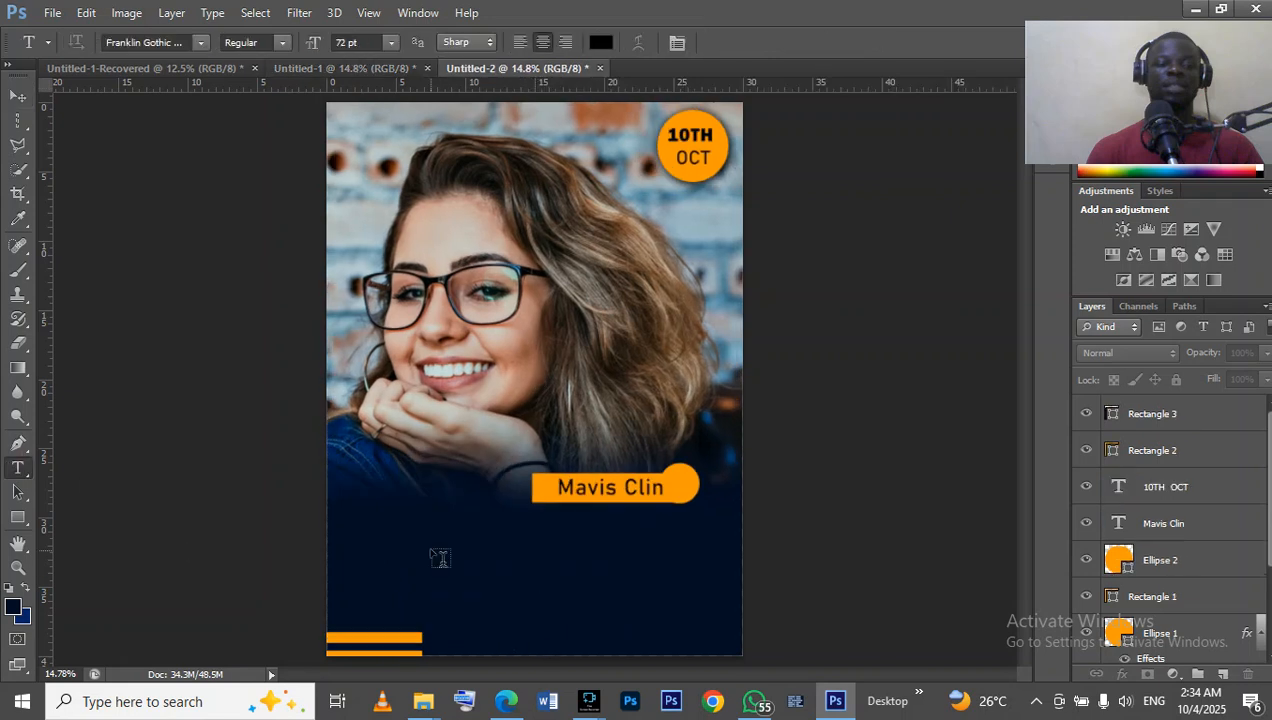
{"action": "left_click", "coordinate": [374, 518]}
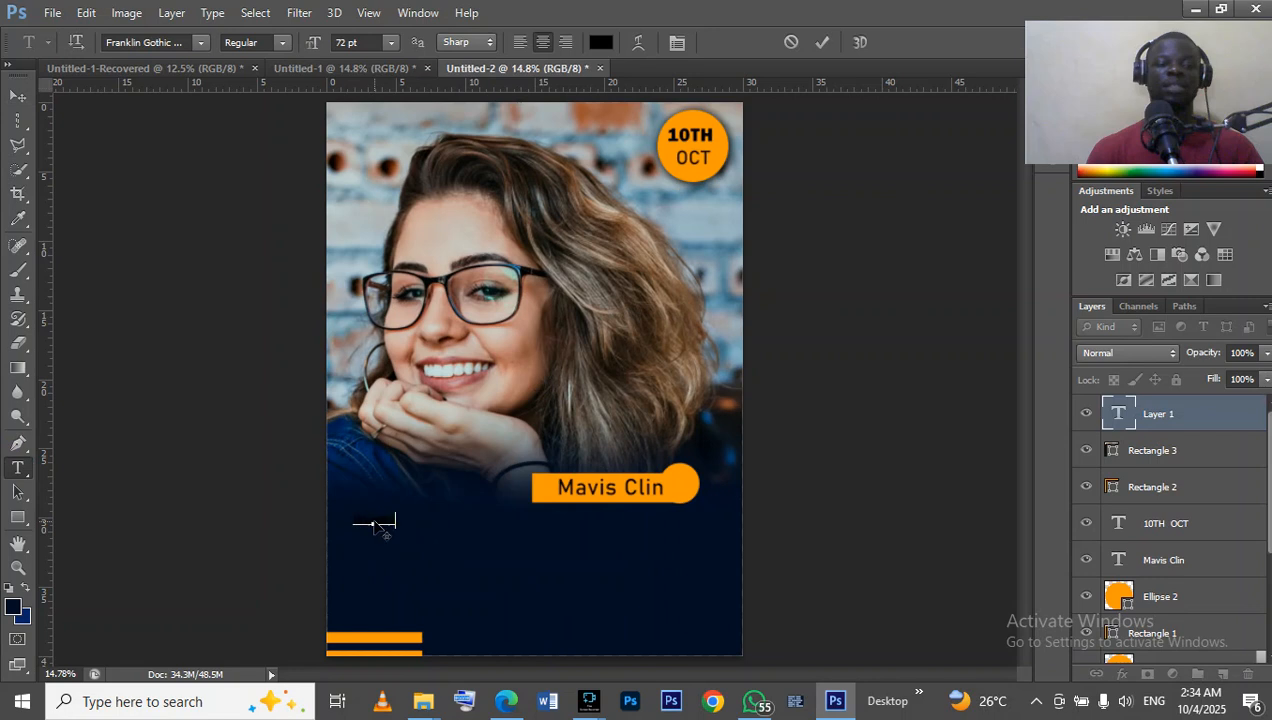
{"action": "key", "text": "ctrl+a"}
{"action": "left_click", "coordinate": [603, 45]}
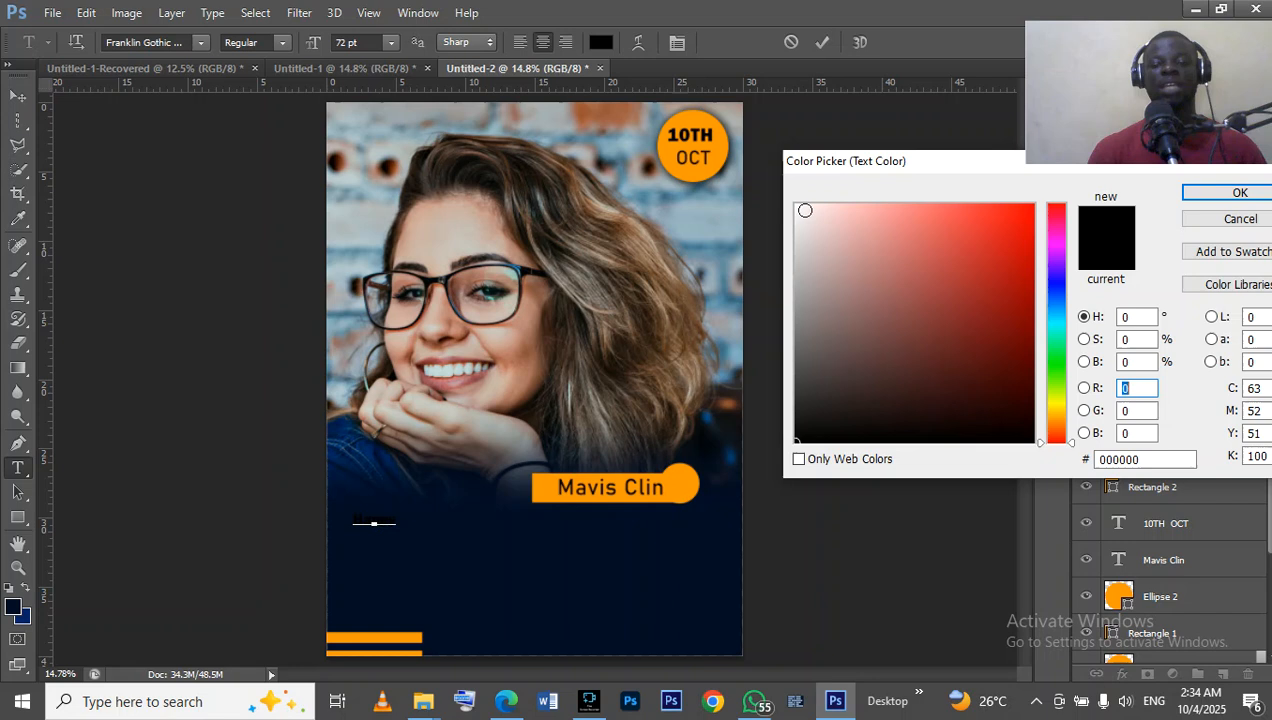
{"action": "left_click", "coordinate": [796, 205]}
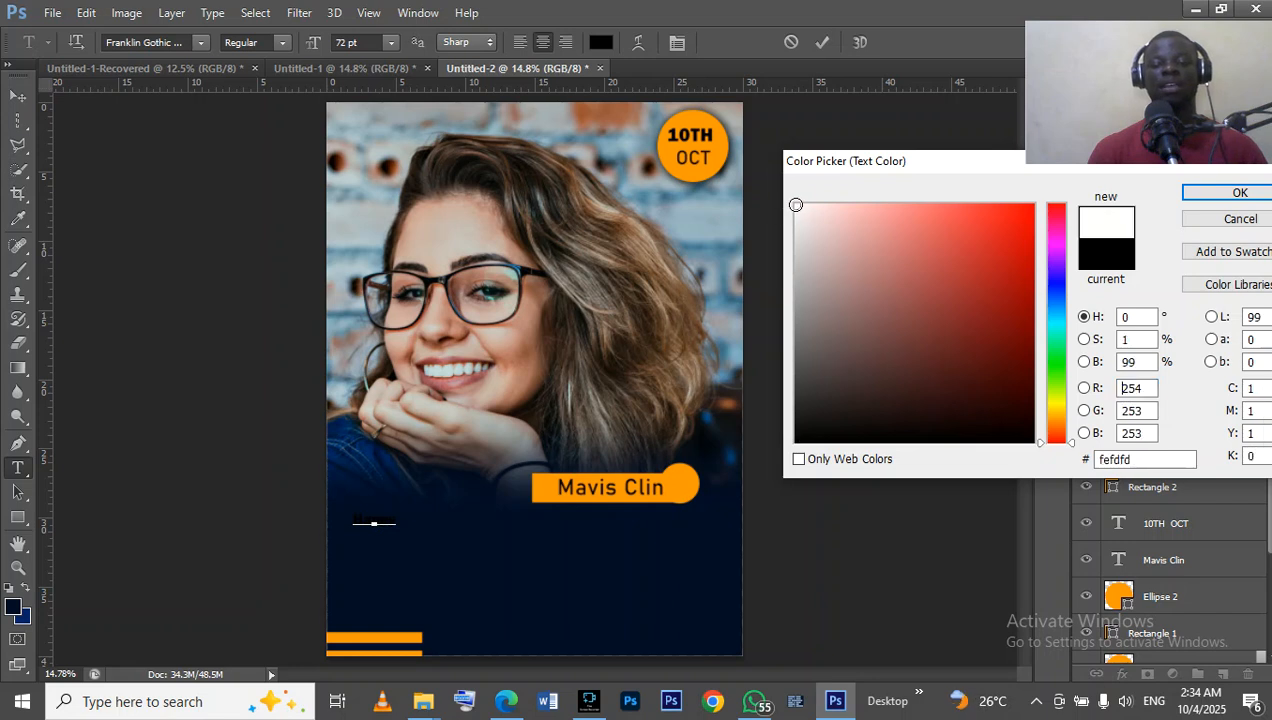
{"action": "left_click", "coordinate": [1222, 194]}
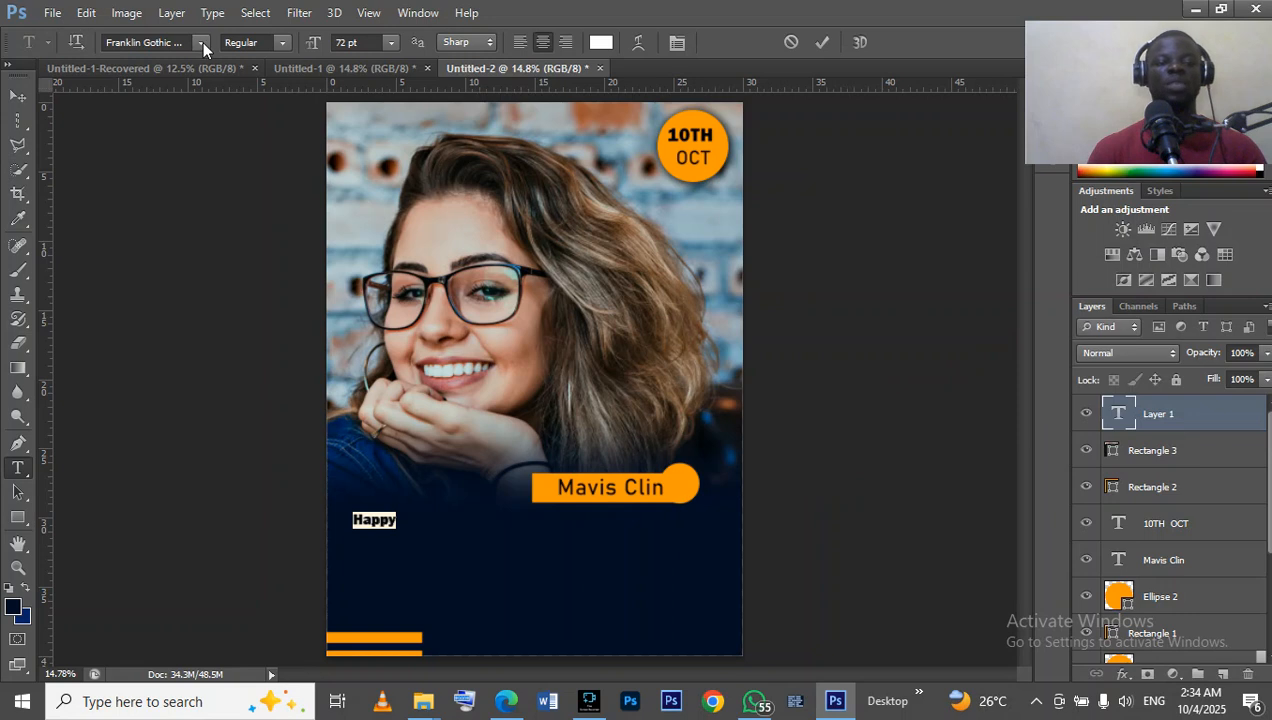
Browse the available fonts and their samples for a script typeface that suits the Happy text.
{"action": "left_click", "coordinate": [203, 42]}
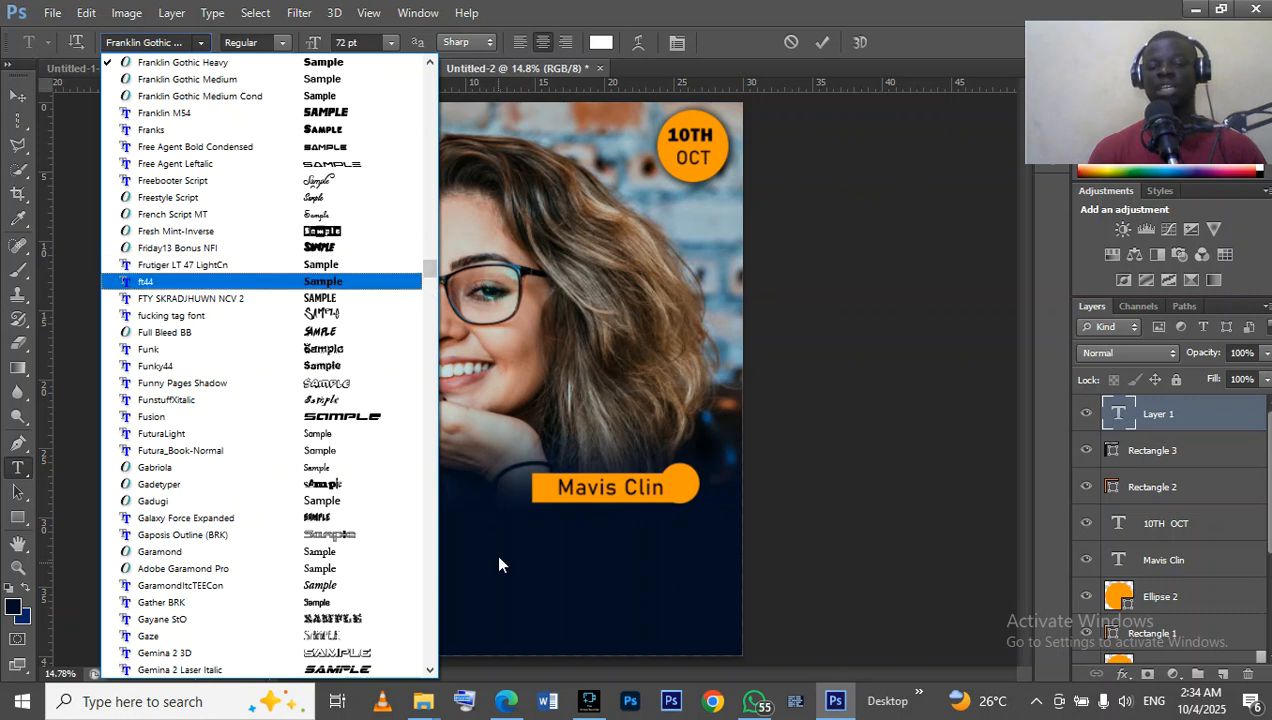
{"action": "left_click", "coordinate": [426, 270]}
{"action": "left_click_drag", "start_coordinate": [427, 269], "coordinate": [373, 612]}
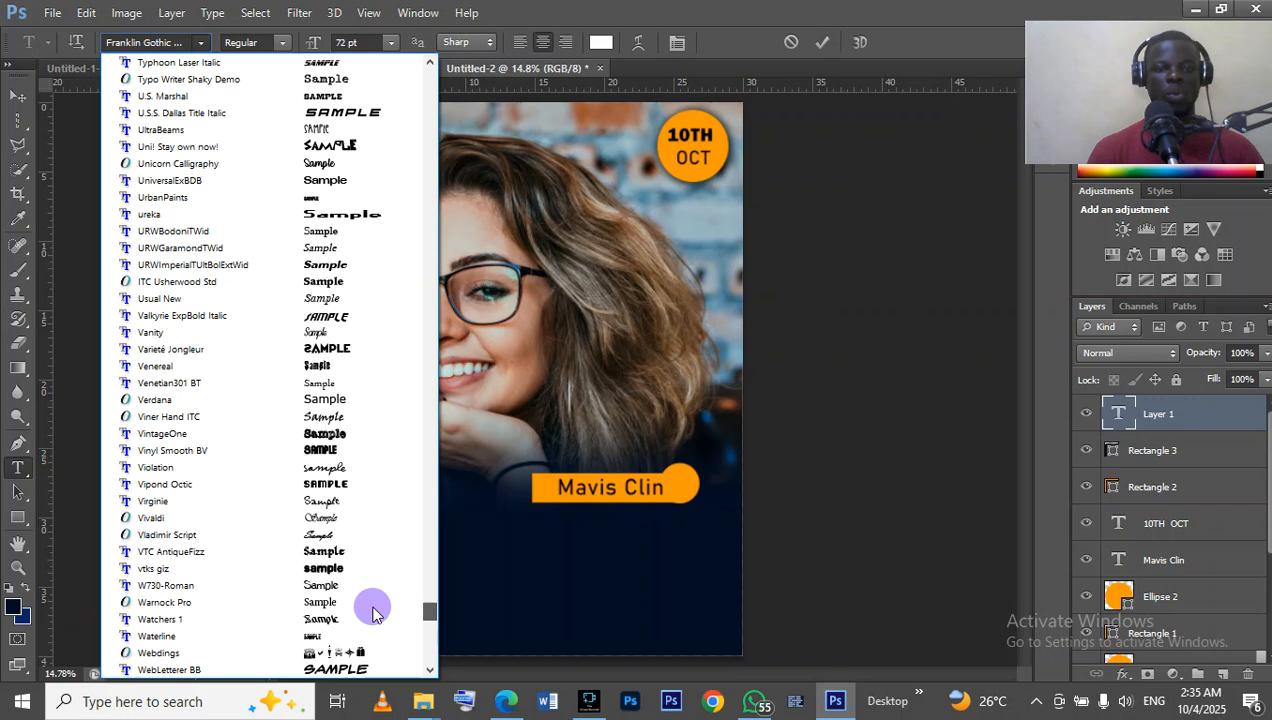
{"action": "left_click_drag", "start_coordinate": [373, 612], "coordinate": [362, 646]}
{"action": "scroll", "coordinate": [362, 640], "scroll_direction": "up", "scroll_amount": 15}
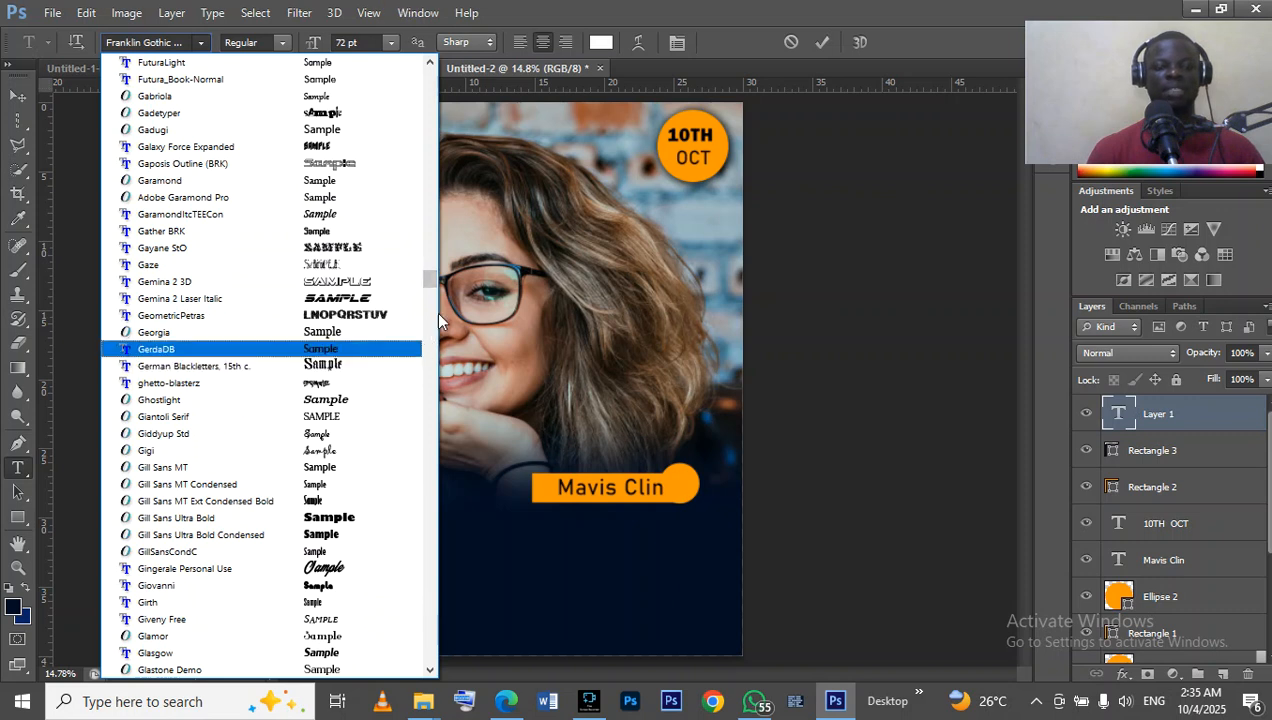
{"action": "left_click_drag", "start_coordinate": [432, 274], "coordinate": [425, 82]}
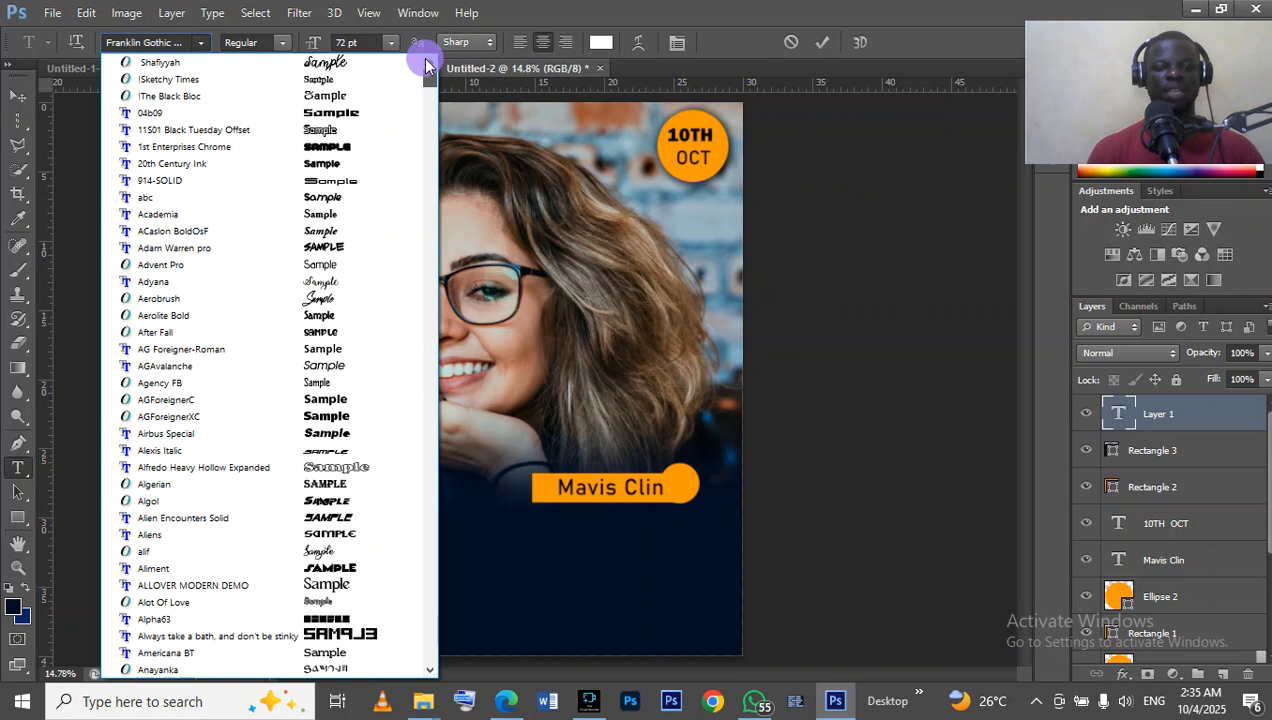
{"action": "left_click_drag", "start_coordinate": [425, 65], "coordinate": [423, 138]}
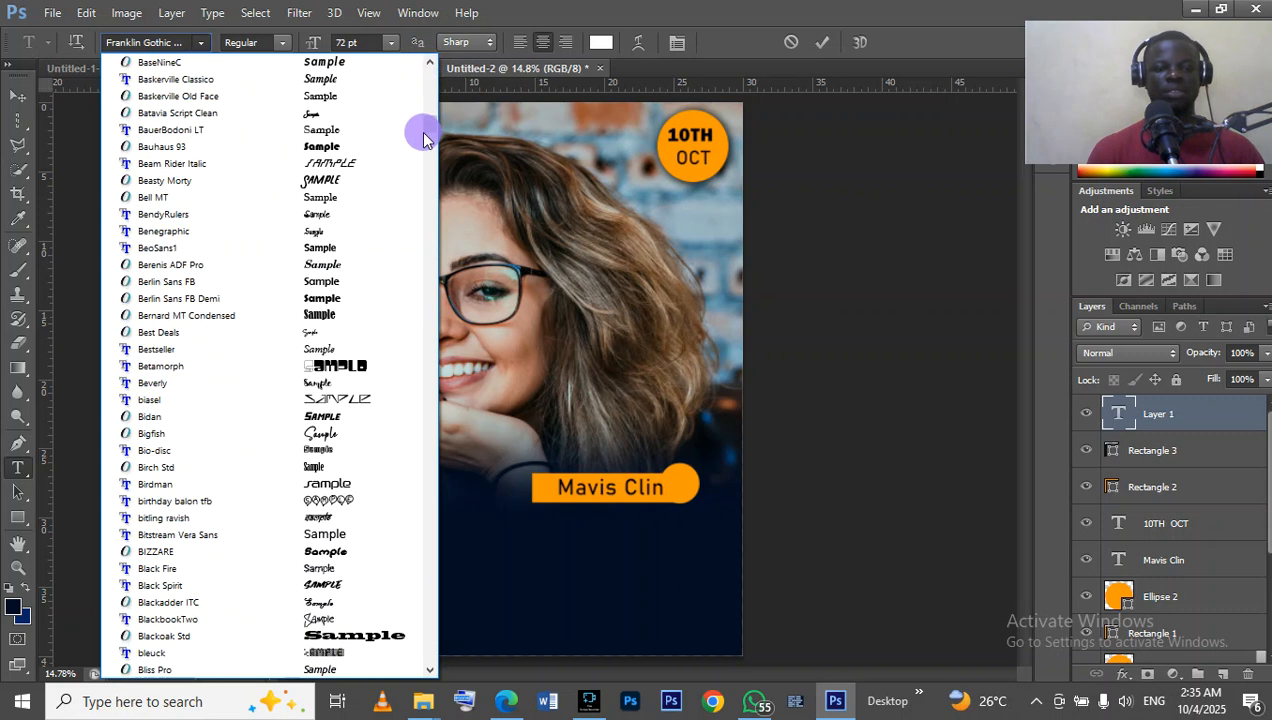
{"action": "left_click_drag", "start_coordinate": [423, 131], "coordinate": [420, 157]}
{"action": "scroll", "coordinate": [365, 314], "scroll_direction": "down", "scroll_amount": 8}
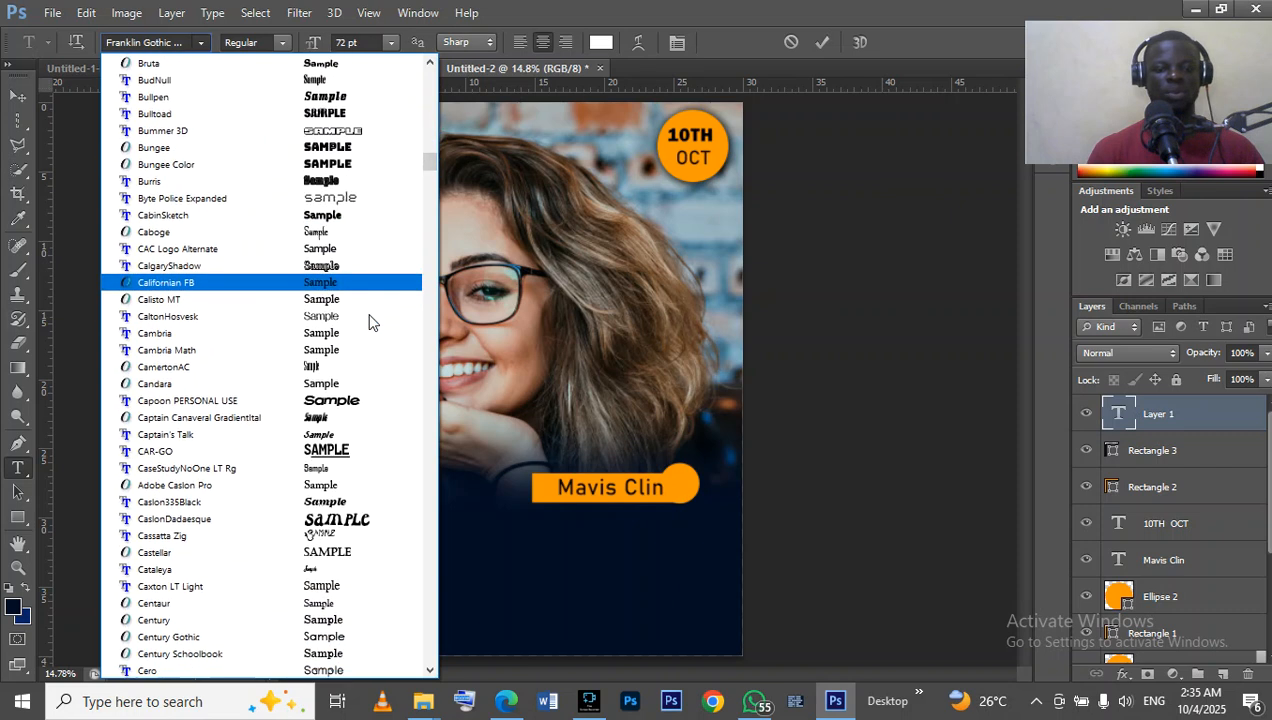
{"action": "scroll", "coordinate": [397, 296], "scroll_direction": "down", "scroll_amount": 5}
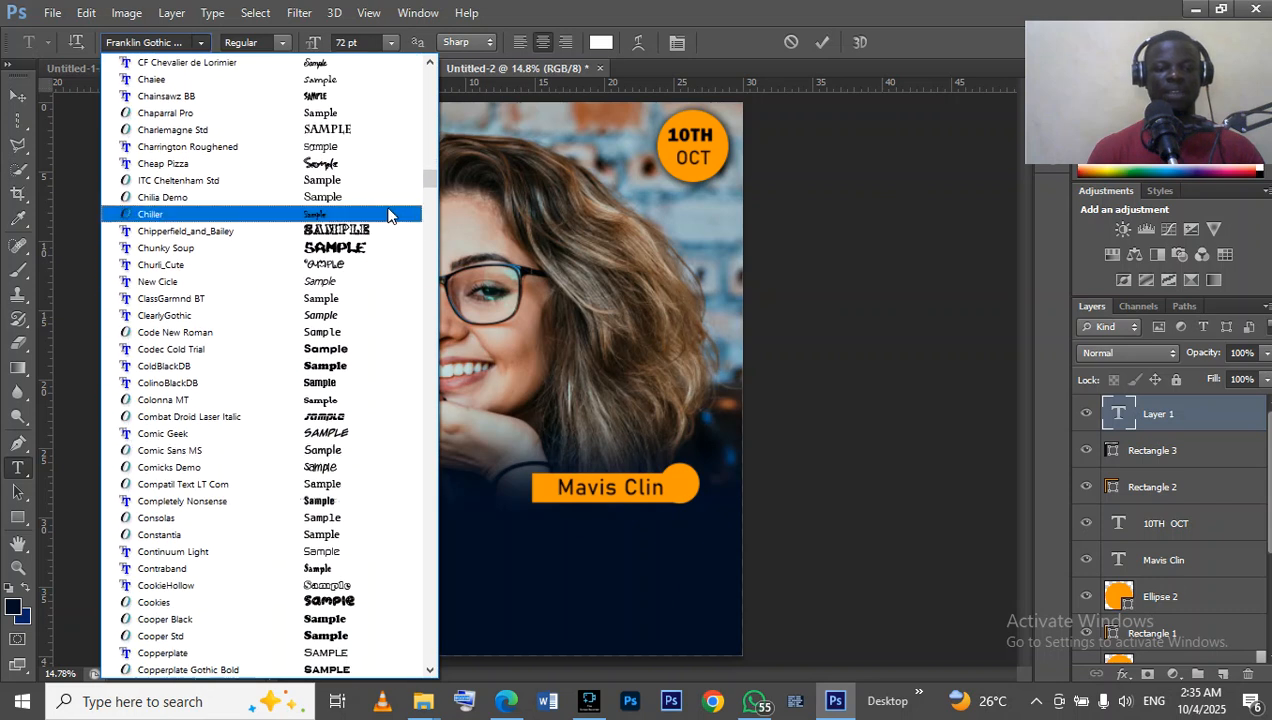
{"action": "scroll", "coordinate": [363, 300], "scroll_direction": "down", "scroll_amount": 4}
{"action": "scroll", "coordinate": [396, 305], "scroll_direction": "down", "scroll_amount": 8}
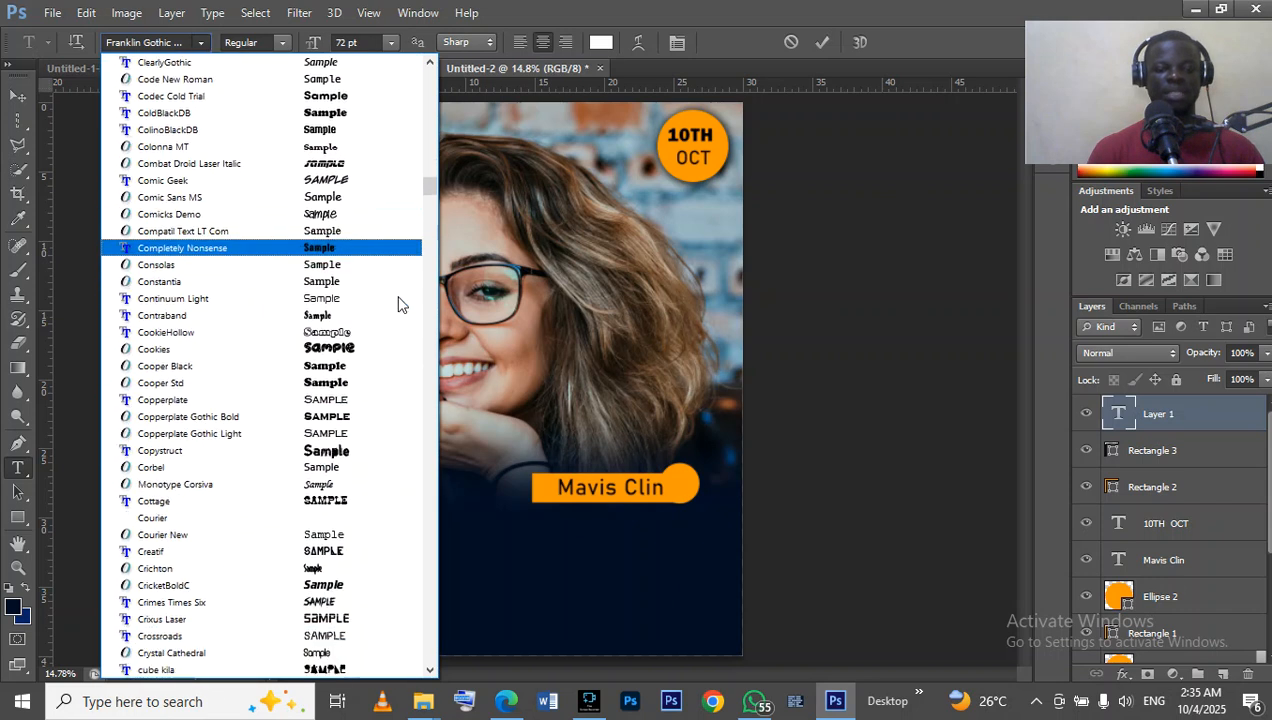
{"action": "scroll", "coordinate": [393, 306], "scroll_direction": "down", "scroll_amount": 5}
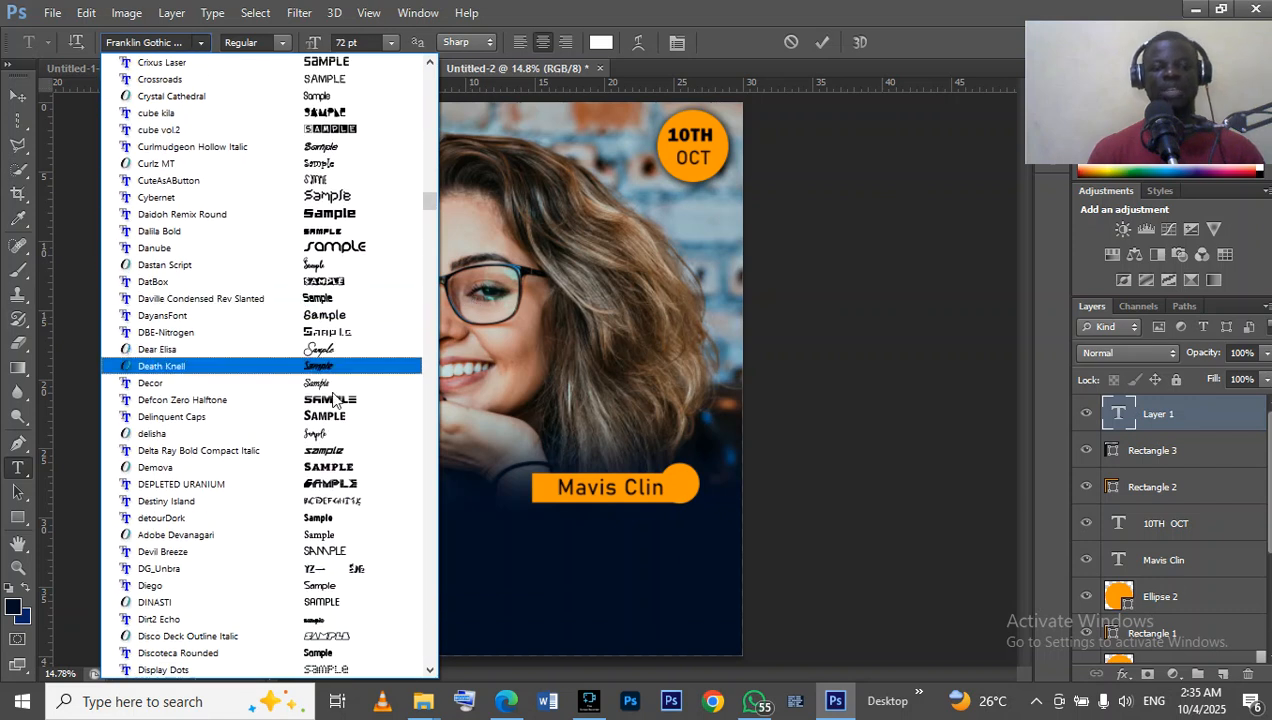
{"action": "scroll", "coordinate": [325, 405], "scroll_direction": "down", "scroll_amount": 6}
{"action": "scroll", "coordinate": [325, 405], "scroll_direction": "down", "scroll_amount": 6}
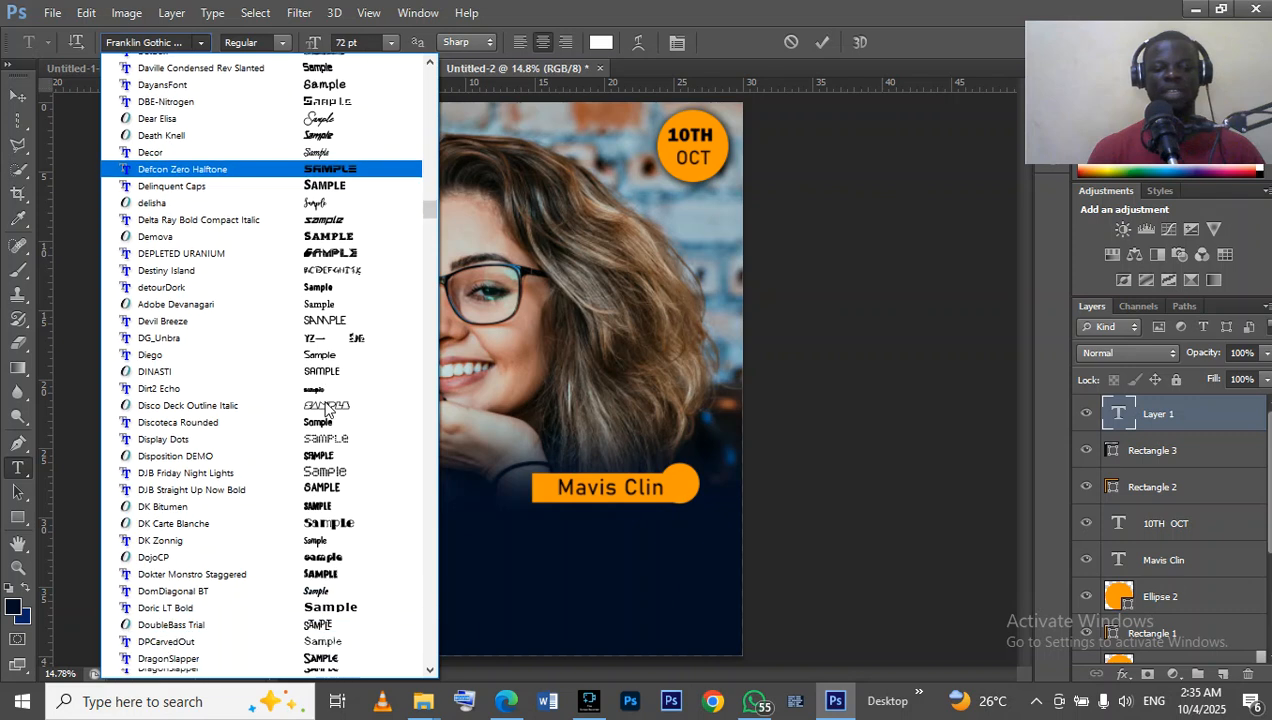
{"action": "scroll", "coordinate": [325, 408], "scroll_direction": "down", "scroll_amount": 5}
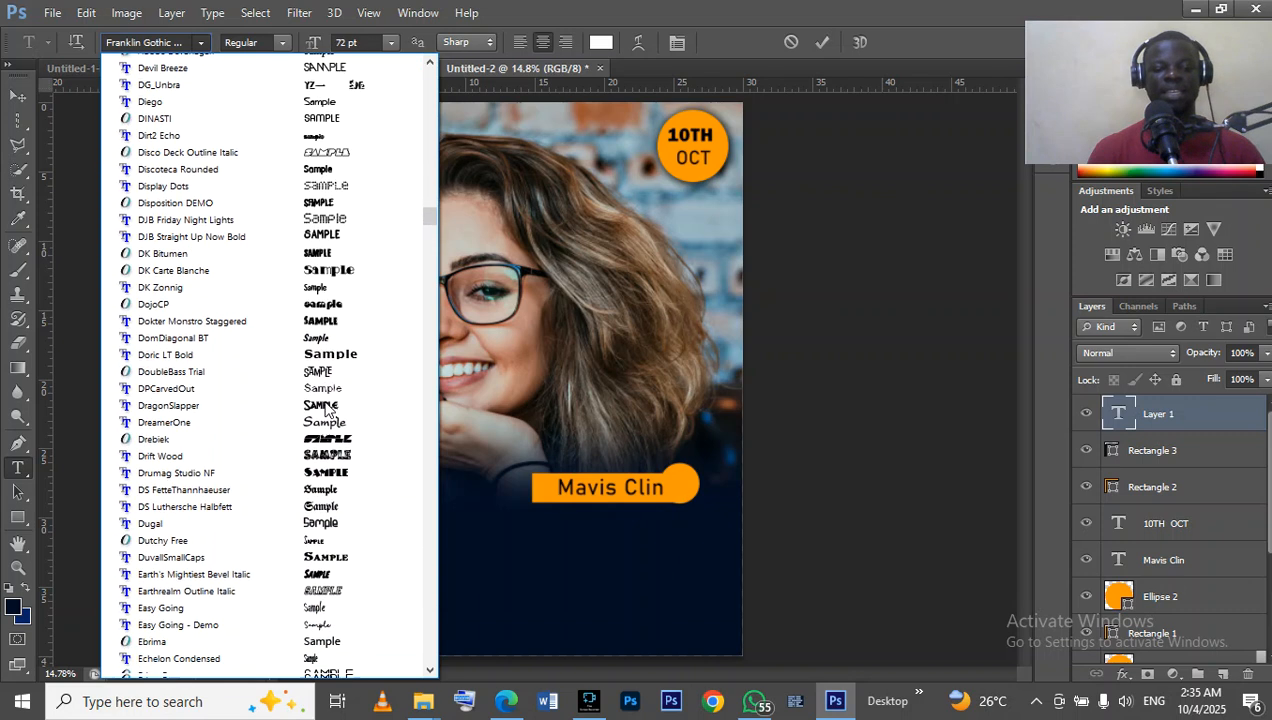
{"action": "scroll", "coordinate": [325, 412], "scroll_direction": "down", "scroll_amount": 5}
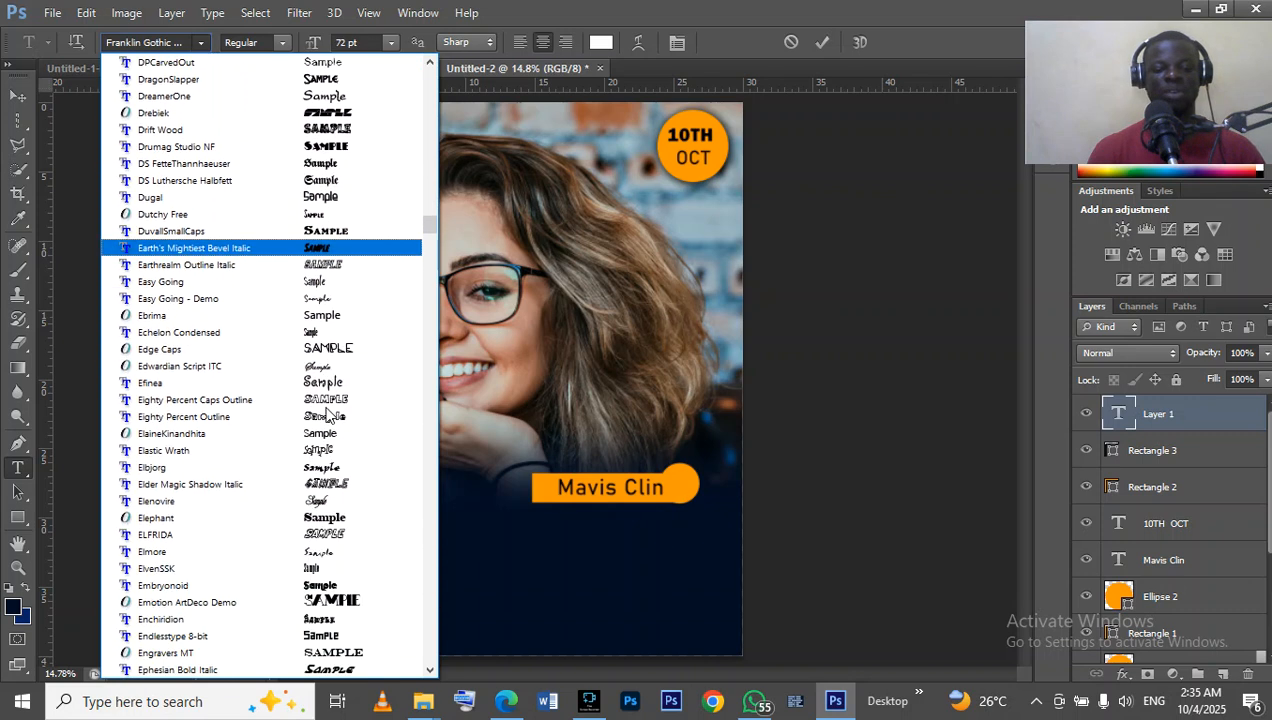
{"action": "scroll", "coordinate": [325, 414], "scroll_direction": "down", "scroll_amount": 5}
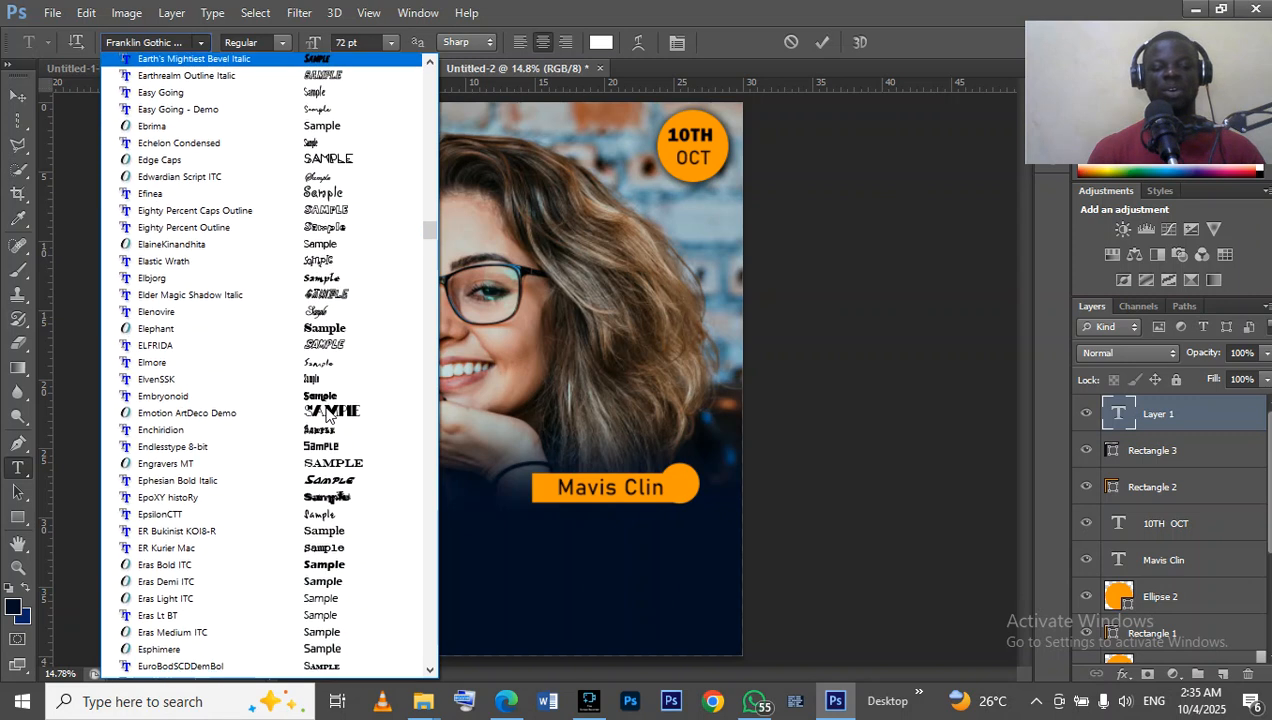
{"action": "scroll", "coordinate": [325, 410], "scroll_direction": "down", "scroll_amount": 7}
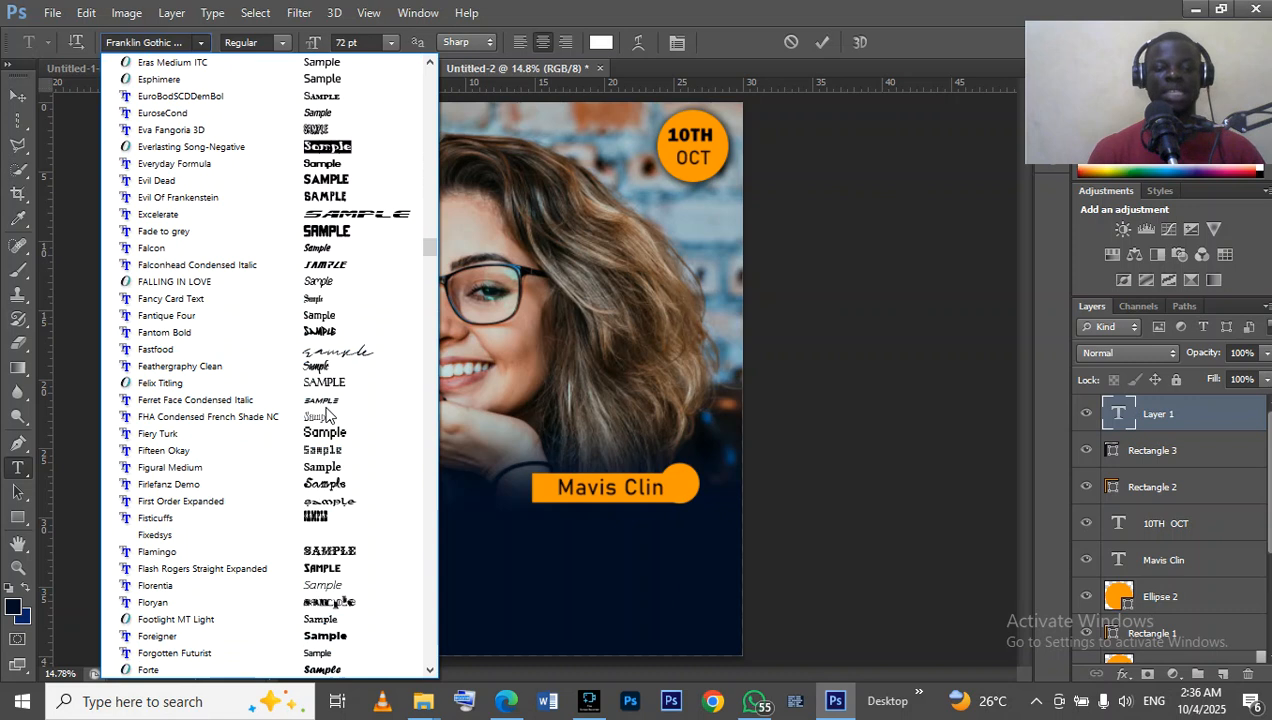
{"action": "scroll", "coordinate": [325, 414], "scroll_direction": "down", "scroll_amount": 11}
{"action": "scroll", "coordinate": [325, 414], "scroll_direction": "down", "scroll_amount": 2}
{"action": "scroll", "coordinate": [351, 520], "scroll_direction": "down", "scroll_amount": 2}
{"action": "scroll", "coordinate": [352, 530], "scroll_direction": "down", "scroll_amount": 8}
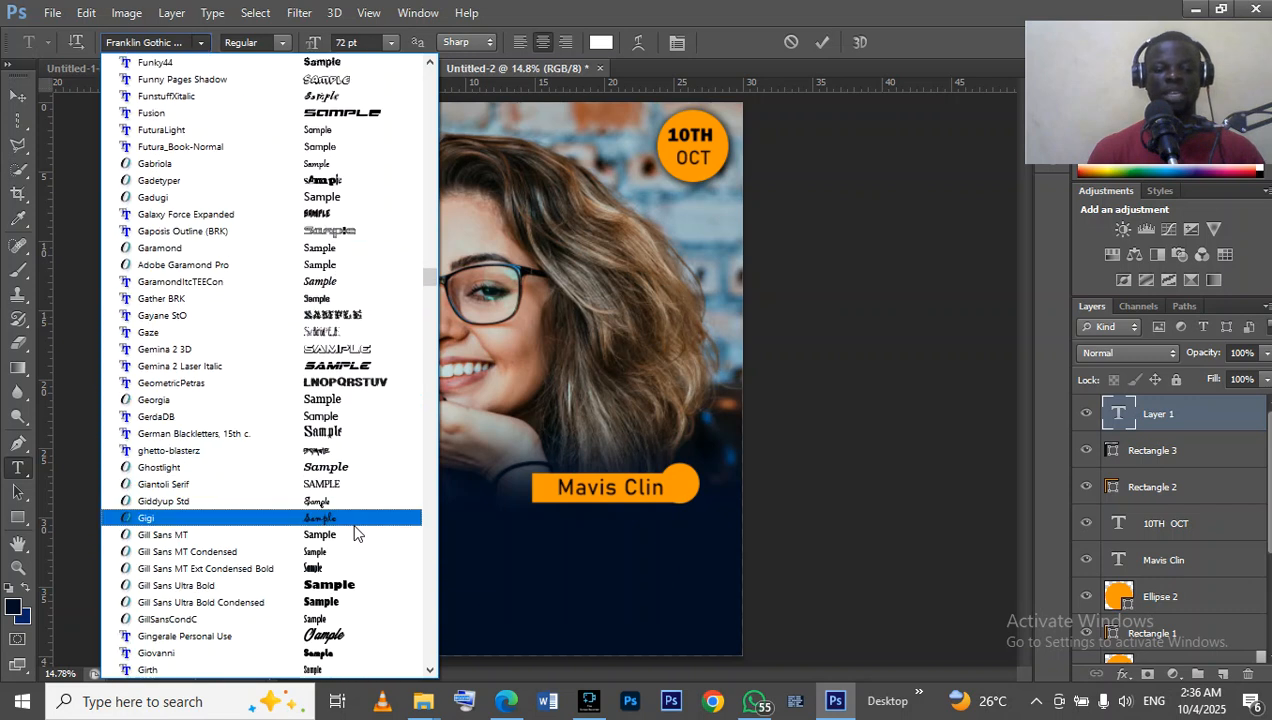
{"action": "scroll", "coordinate": [355, 532], "scroll_direction": "down", "scroll_amount": 4}
{"action": "scroll", "coordinate": [355, 532], "scroll_direction": "down", "scroll_amount": 6}
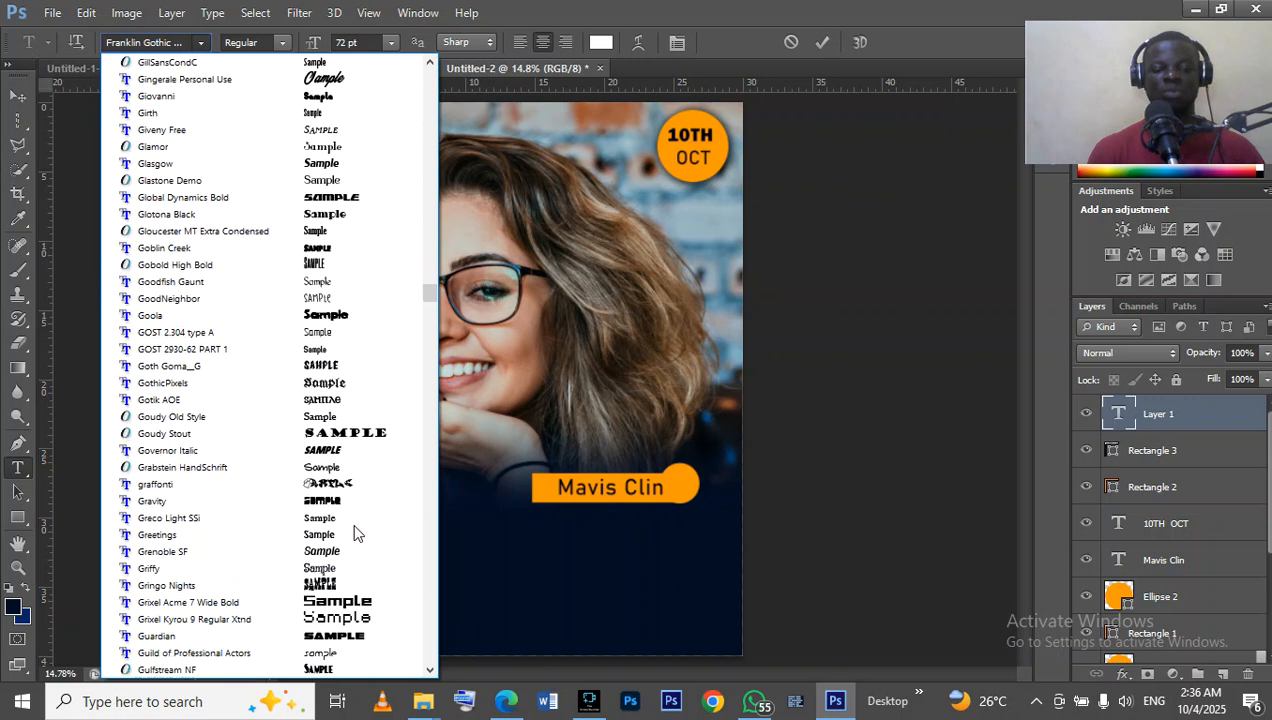
{"action": "scroll", "coordinate": [357, 532], "scroll_direction": "down", "scroll_amount": 7}
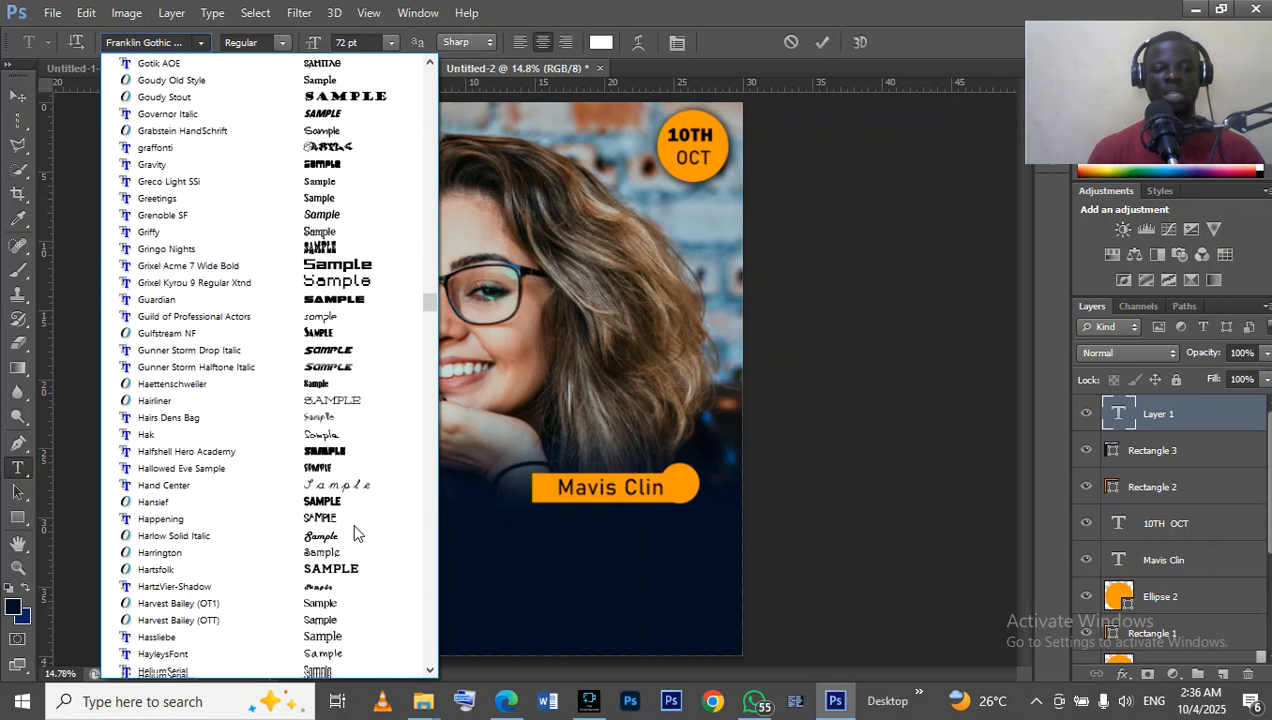
{"action": "scroll", "coordinate": [357, 532], "scroll_direction": "down", "scroll_amount": 9}
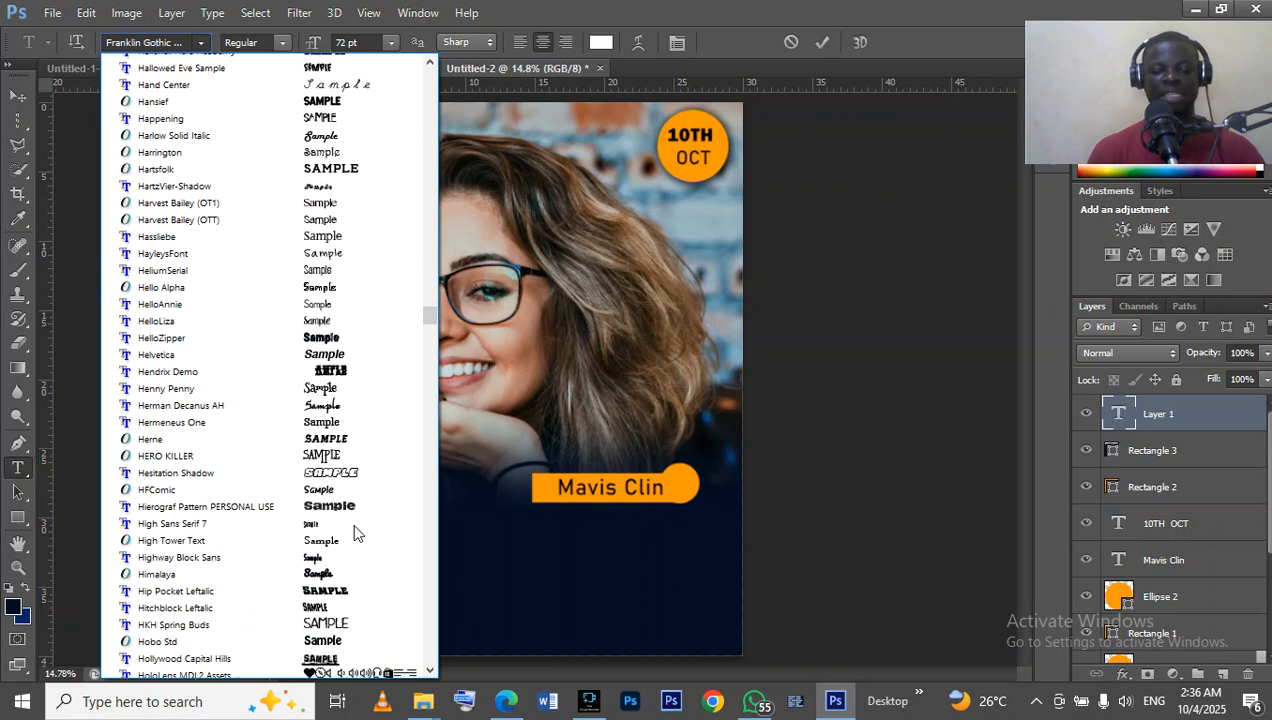
{"action": "scroll", "coordinate": [357, 532], "scroll_direction": "down", "scroll_amount": 5}
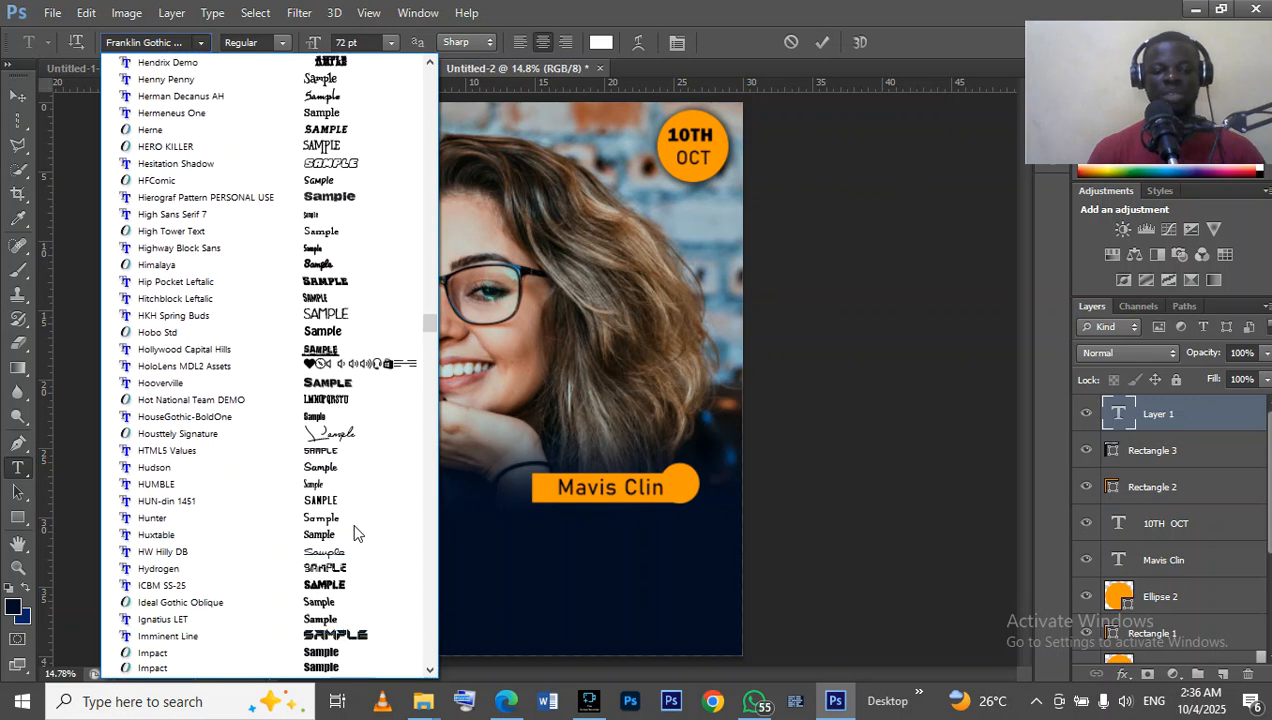
{"action": "scroll", "coordinate": [355, 528], "scroll_direction": "down", "scroll_amount": 4}
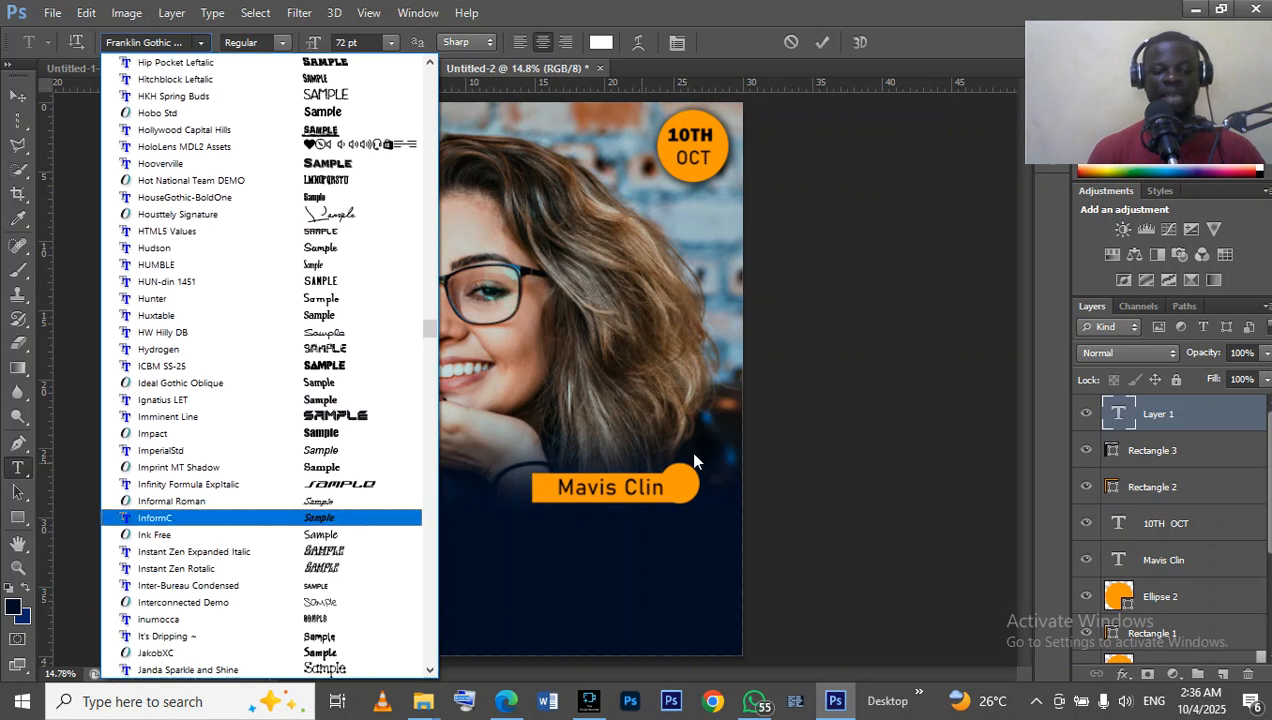
{"action": "left_click", "coordinate": [697, 453]}
Check which font the Happy text uses in the reference design Untitled-1, and return to Untitled-2.
{"action": "left_click", "coordinate": [365, 66]}
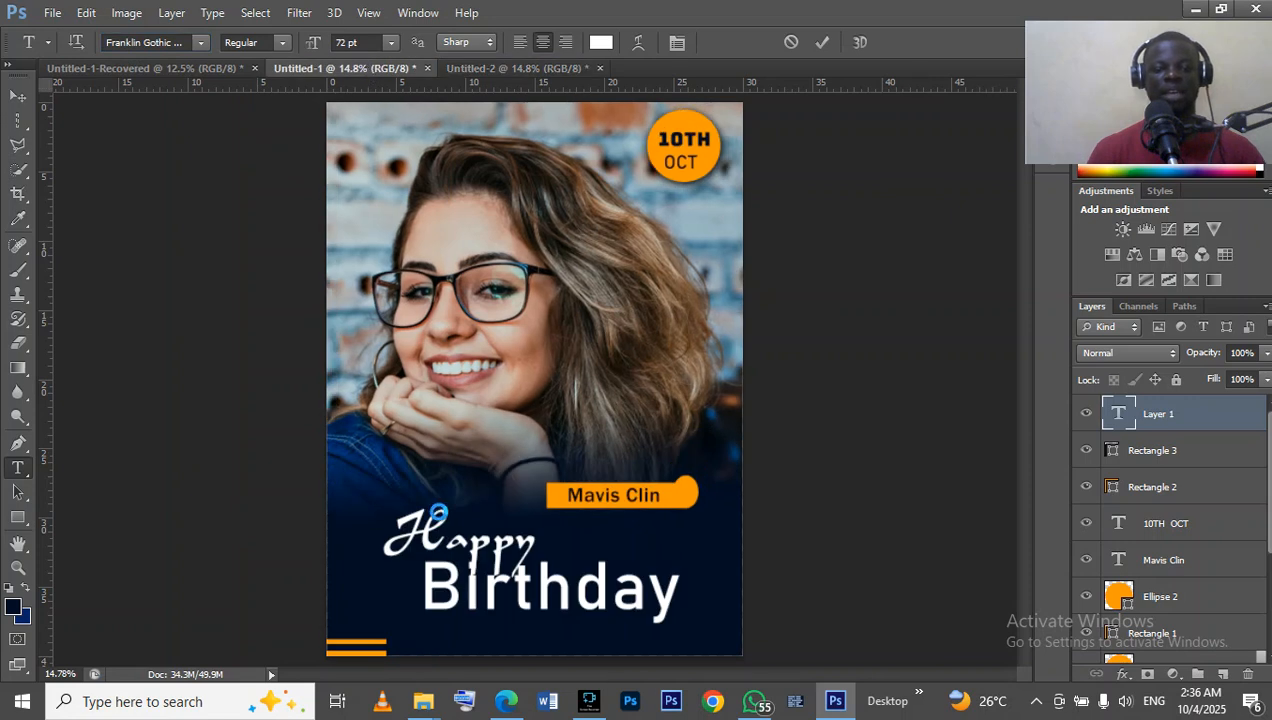
{"action": "key", "text": "Escape"}
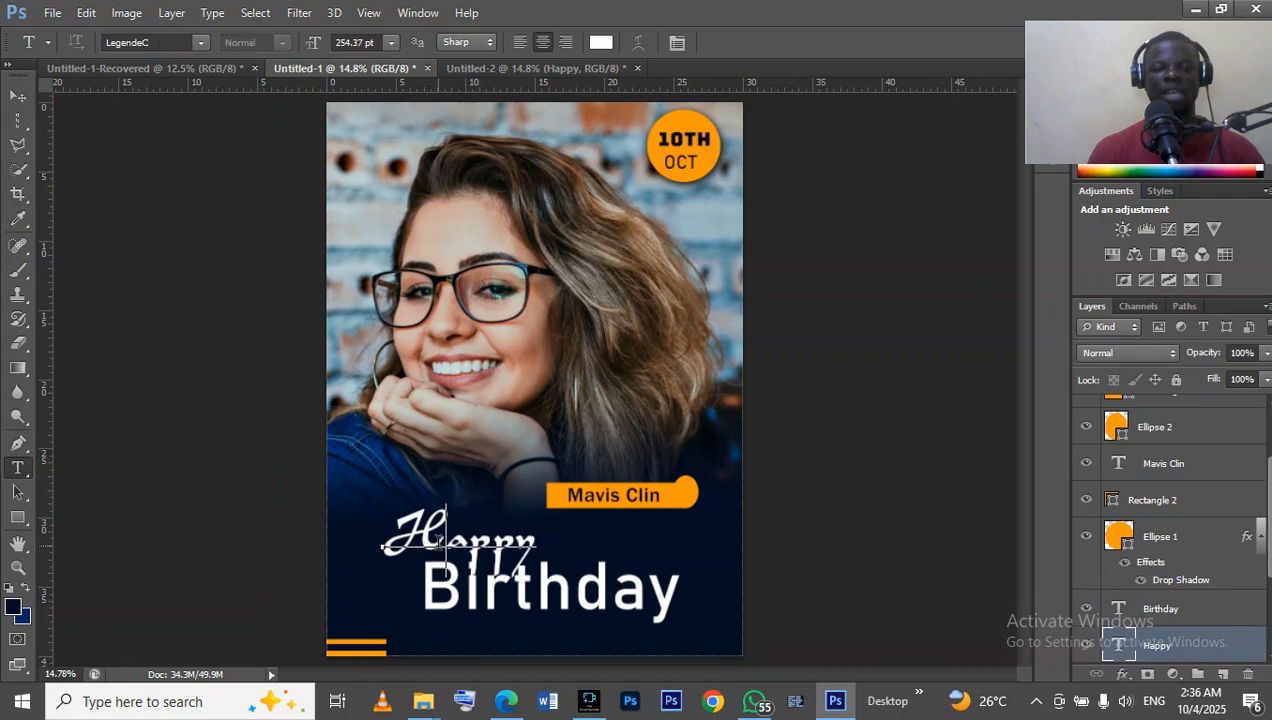
{"action": "left_click", "coordinate": [440, 540]}
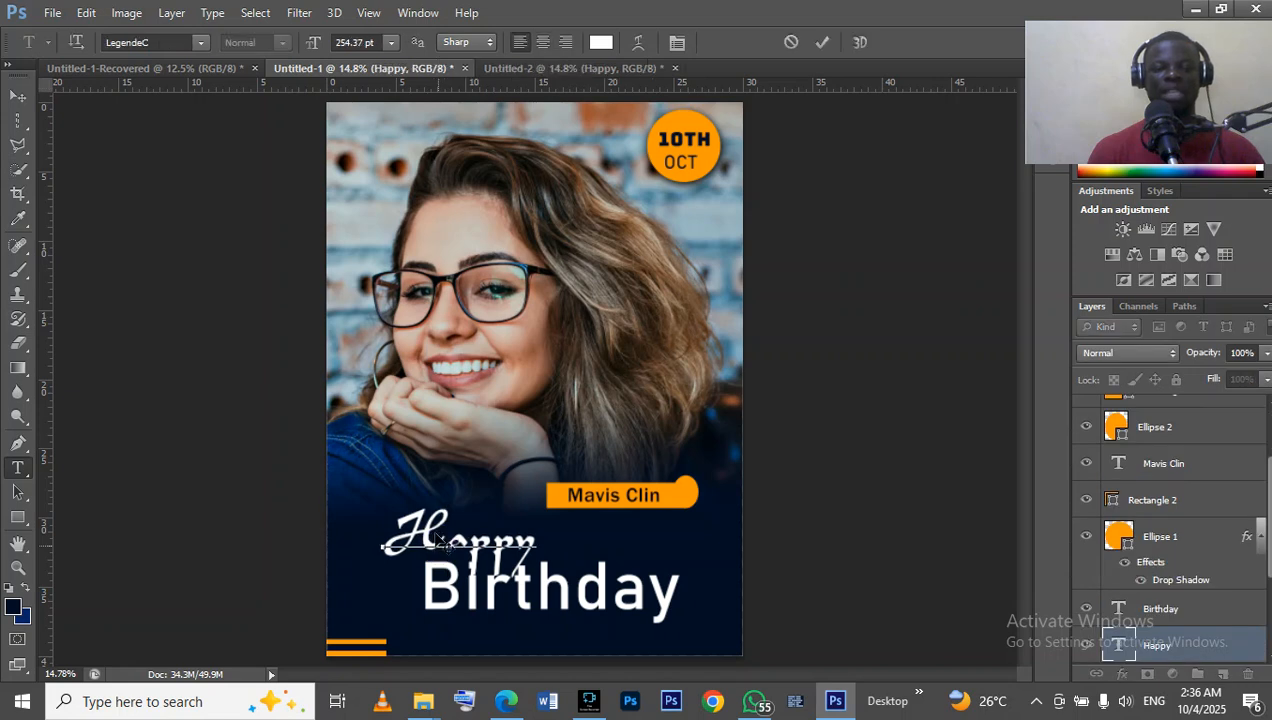
{"action": "left_click", "coordinate": [585, 69]}
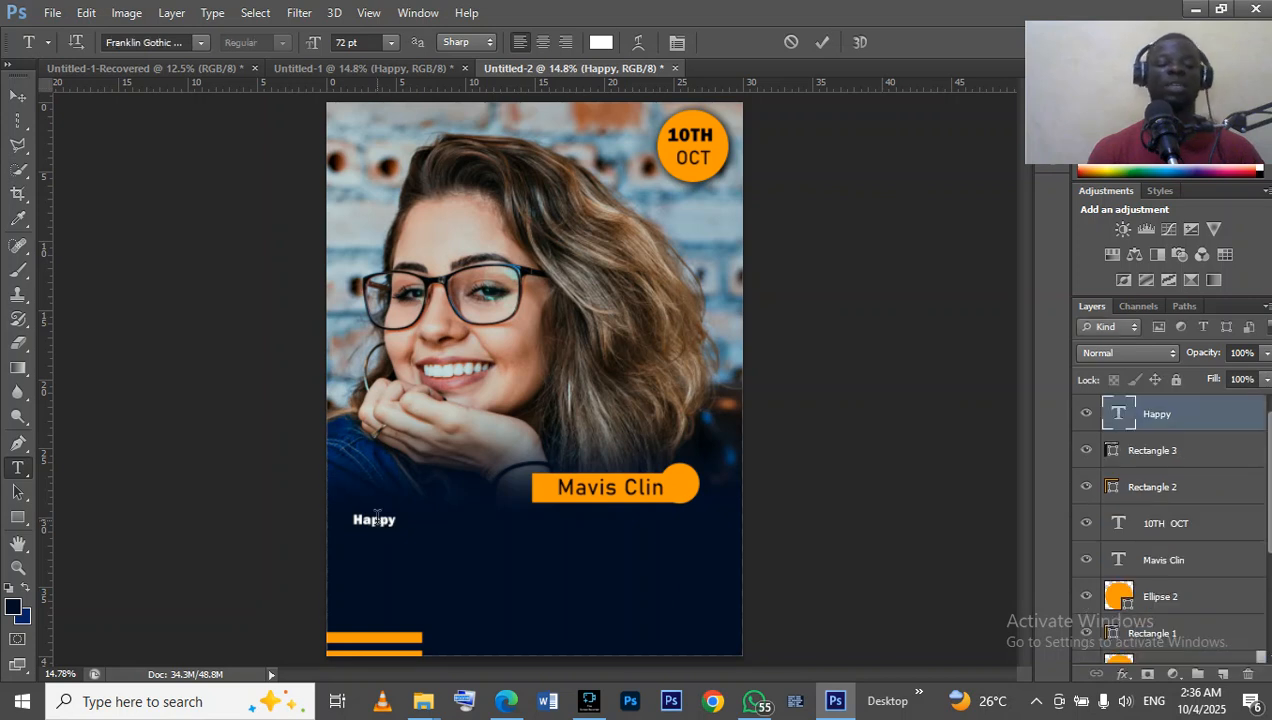
Change the font of the Happy text in Untitled-2 to LegendeC.
{"action": "left_click", "coordinate": [377, 518]}
{"action": "double_click", "coordinate": [377, 518]}
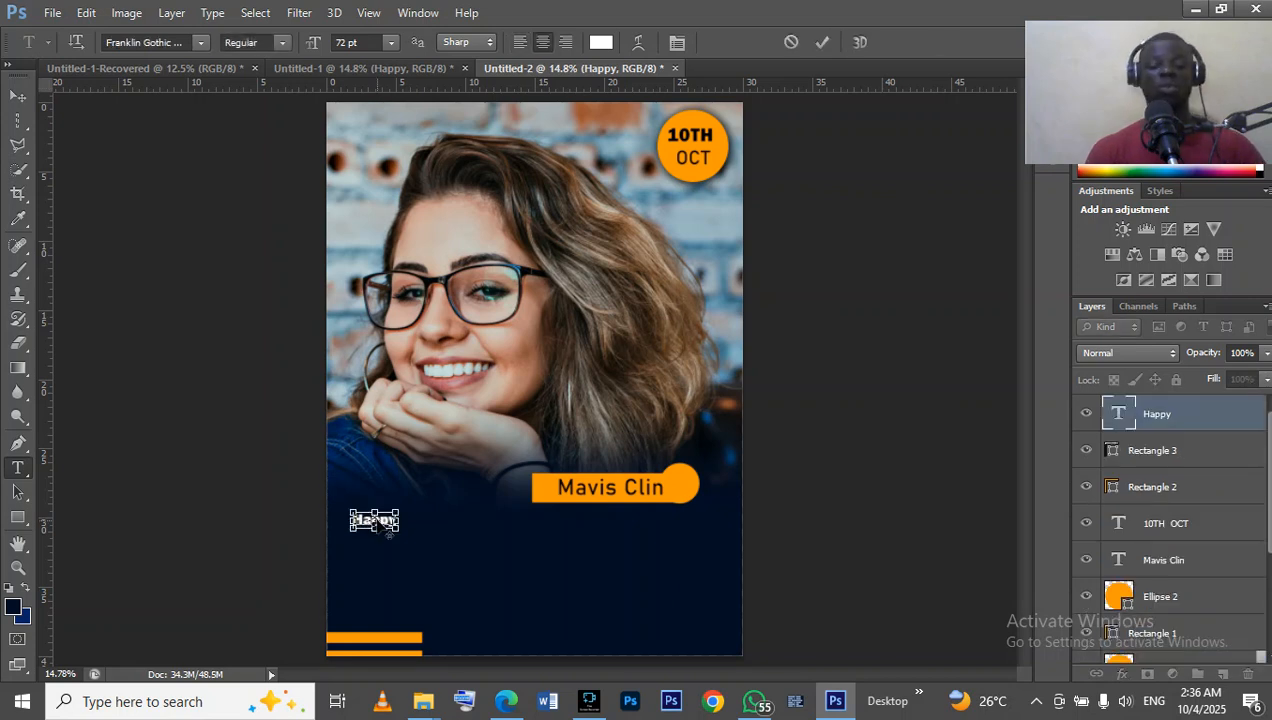
{"action": "left_click", "coordinate": [200, 42]}
{"action": "left_click", "coordinate": [470, 188]}
{"action": "left_click", "coordinate": [199, 42]}
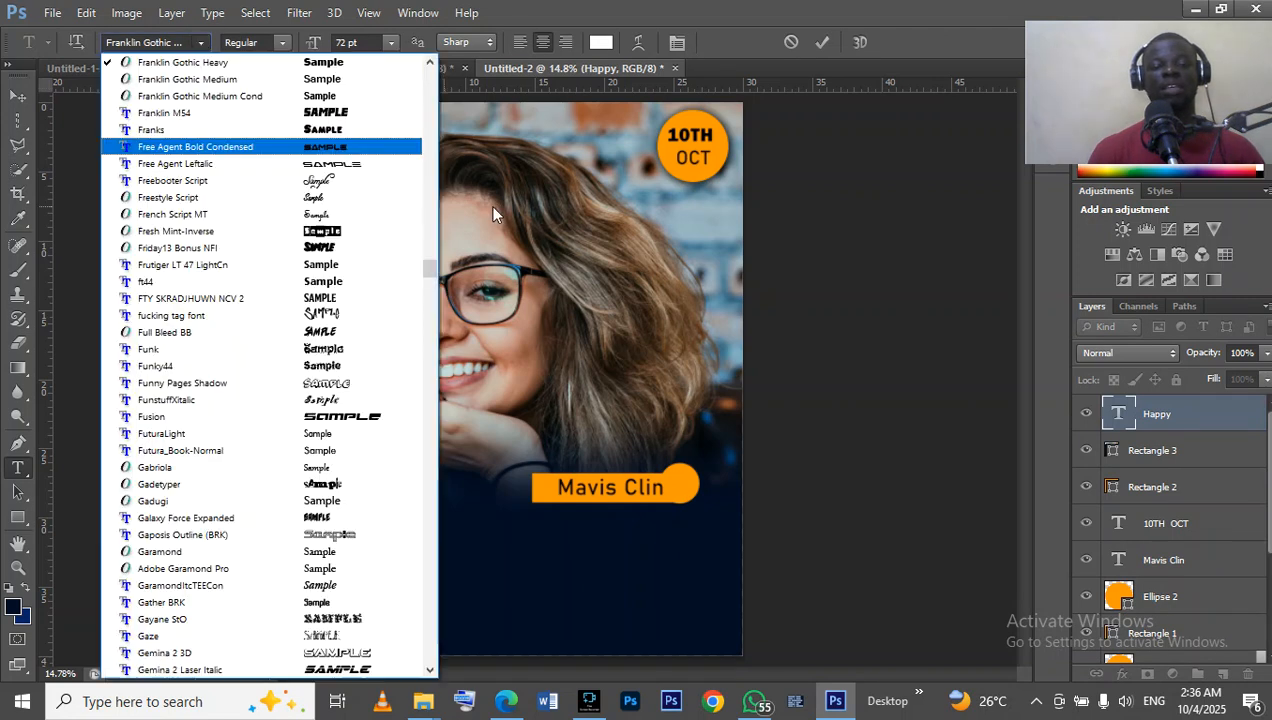
{"action": "left_click_drag", "start_coordinate": [428, 270], "coordinate": [428, 398]}
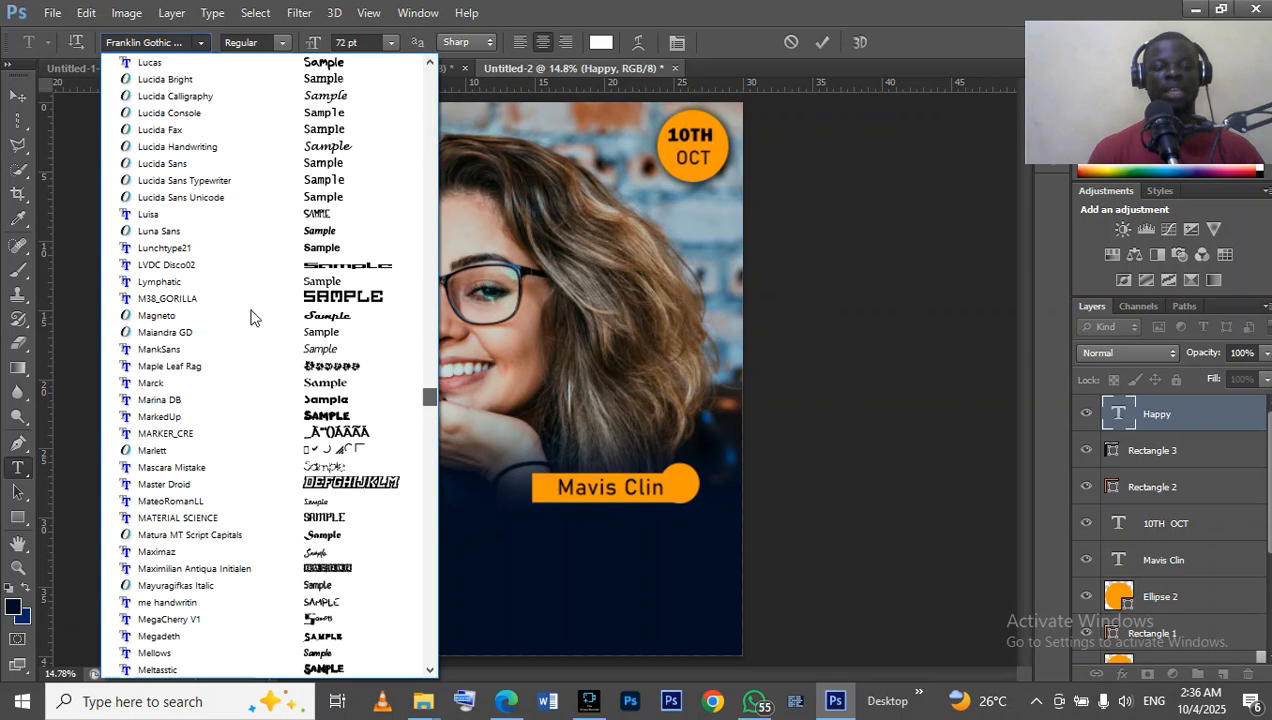
{"action": "scroll", "coordinate": [200, 305], "scroll_direction": "up", "scroll_amount": 2}
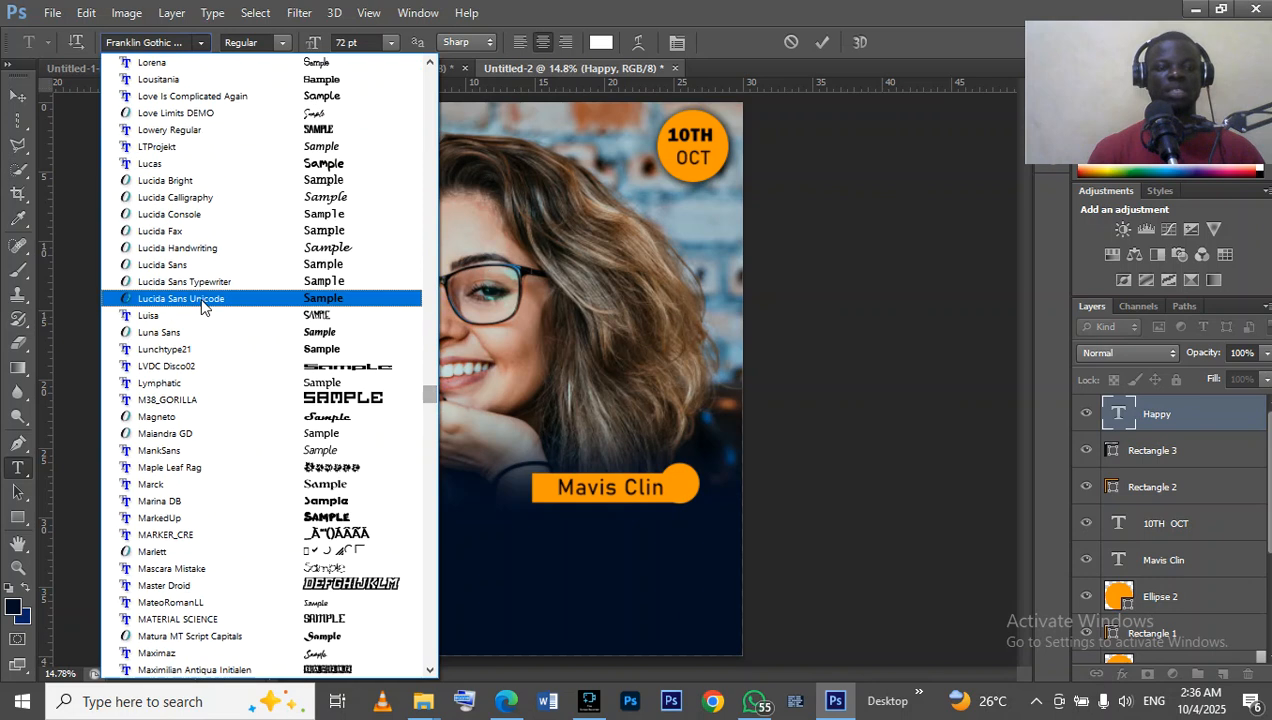
{"action": "scroll", "coordinate": [202, 285], "scroll_direction": "up", "scroll_amount": 4}
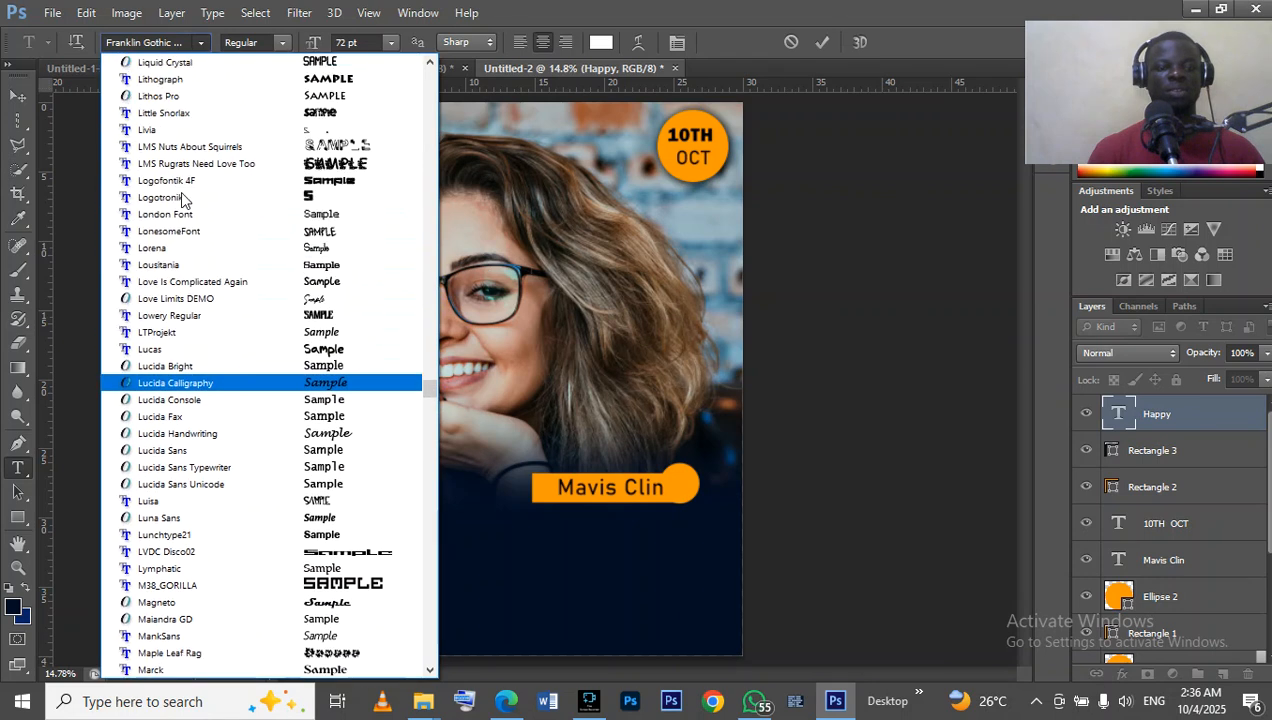
{"action": "scroll", "coordinate": [217, 322], "scroll_direction": "up", "scroll_amount": 2}
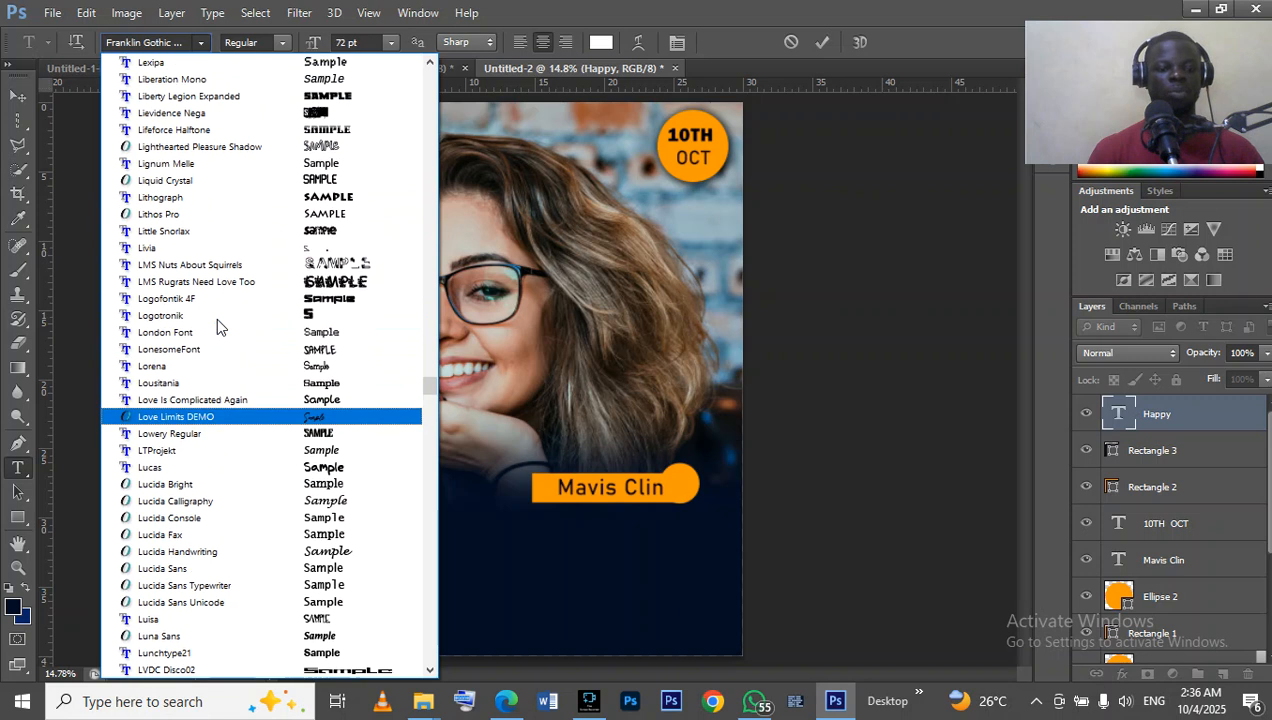
{"action": "scroll", "coordinate": [216, 317], "scroll_direction": "up", "scroll_amount": 5}
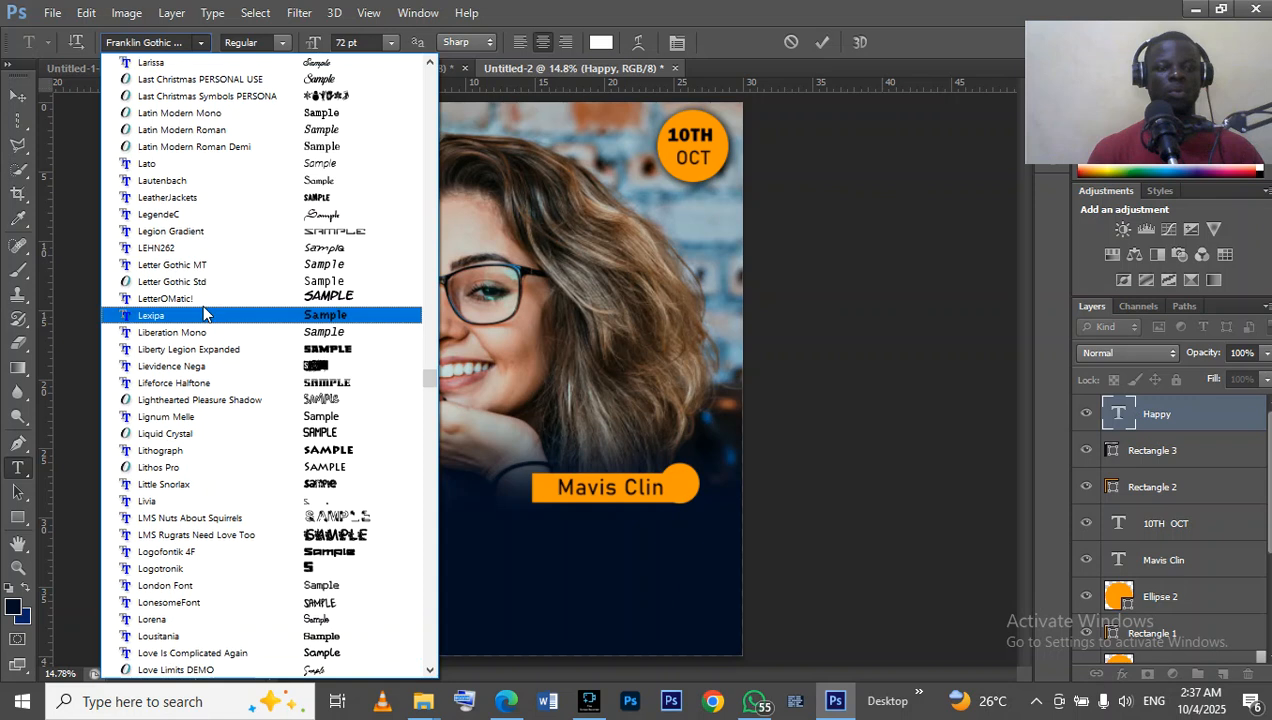
{"action": "left_click", "coordinate": [171, 217]}
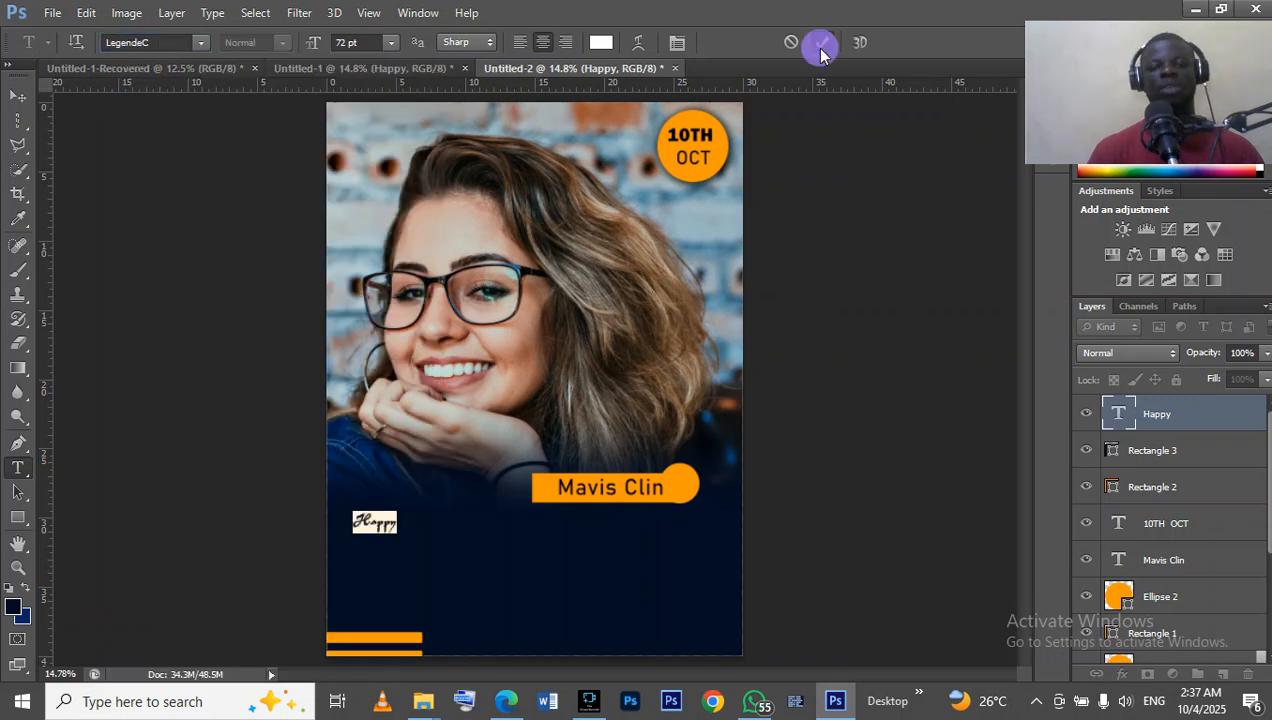
{"action": "key", "text": "ctrl+Return"}
Enlarge the Happy text to about 447% and move it down into the navy area below the portrait.
{"action": "left_click", "coordinate": [18, 95]}
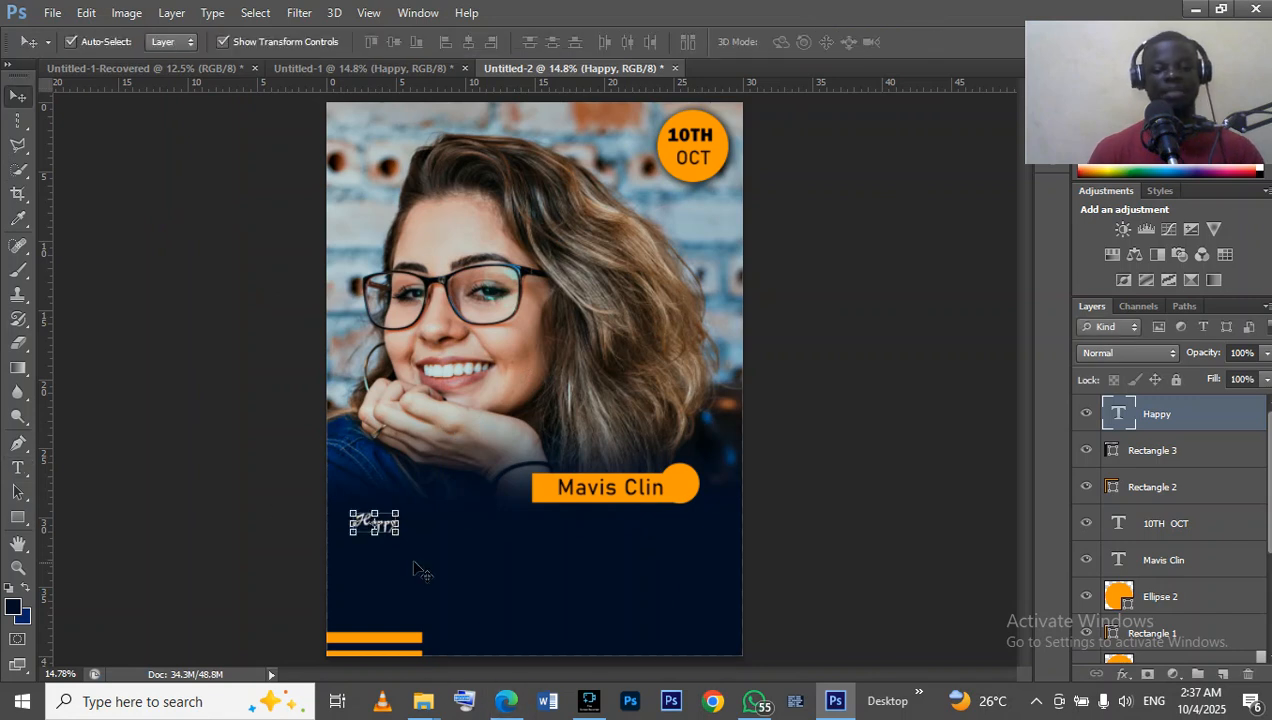
{"action": "left_click_drag", "start_coordinate": [399, 512], "coordinate": [530, 410]}
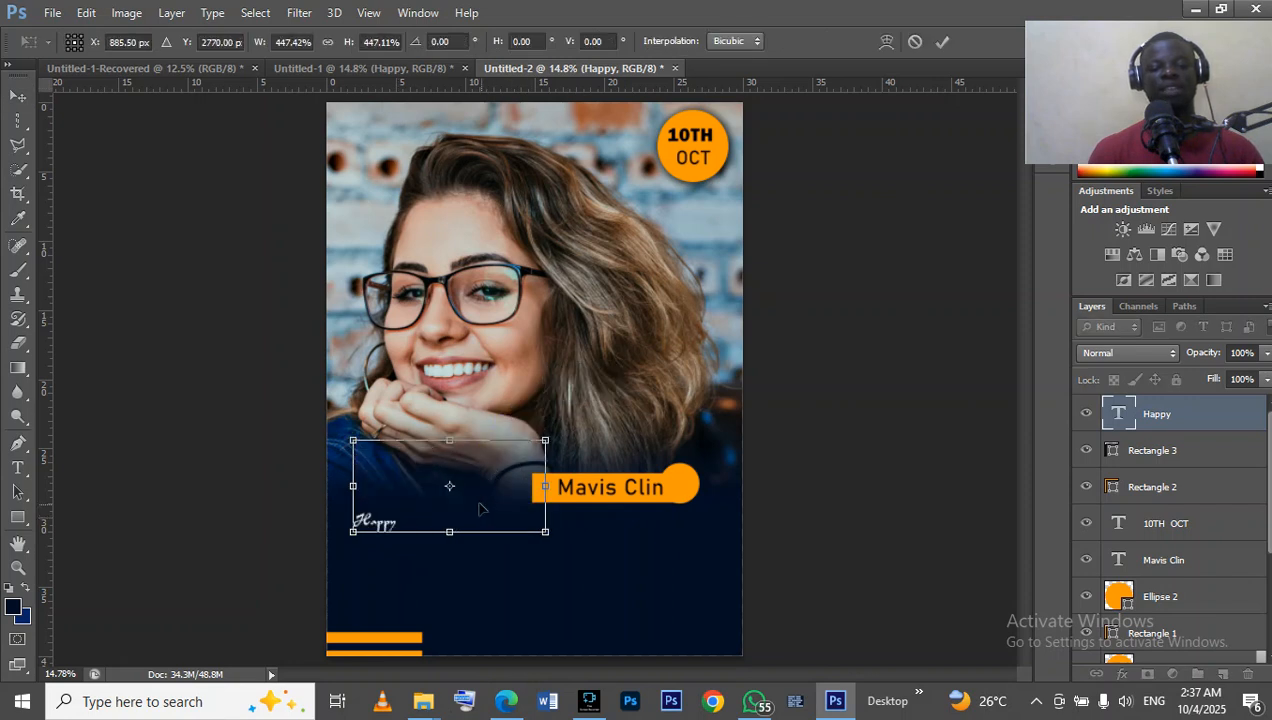
{"action": "left_click_drag", "start_coordinate": [480, 501], "coordinate": [486, 537]}
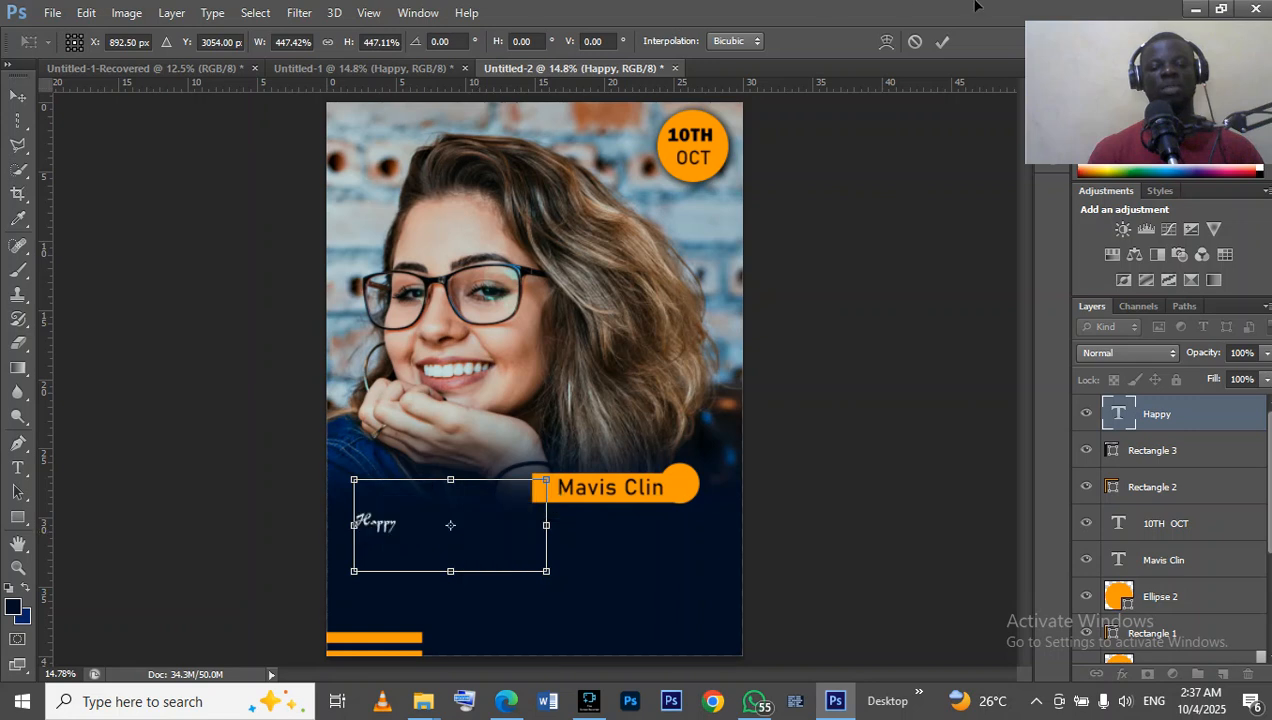
{"action": "left_click", "coordinate": [942, 42]}
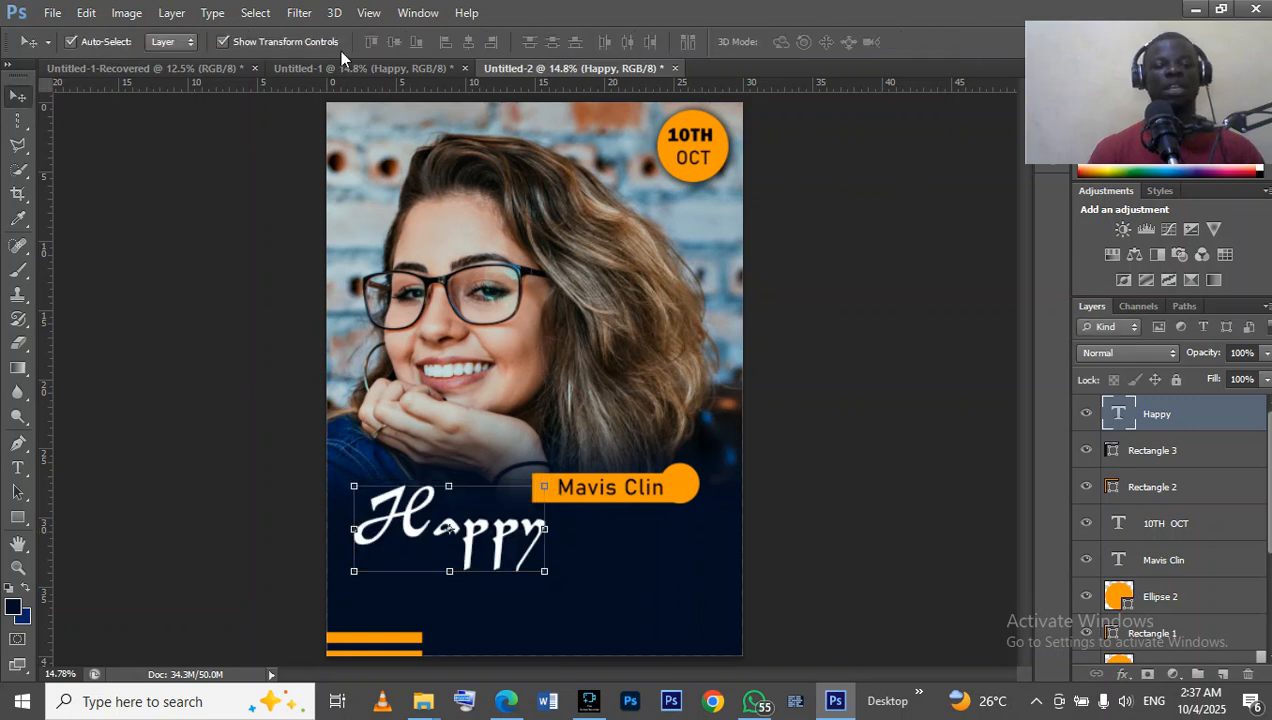
Compare with the reference design Untitled-1, scale the Happy text in Untitled-2 to about 77% and shift it right, just below the name banner.
{"action": "left_click", "coordinate": [346, 72]}
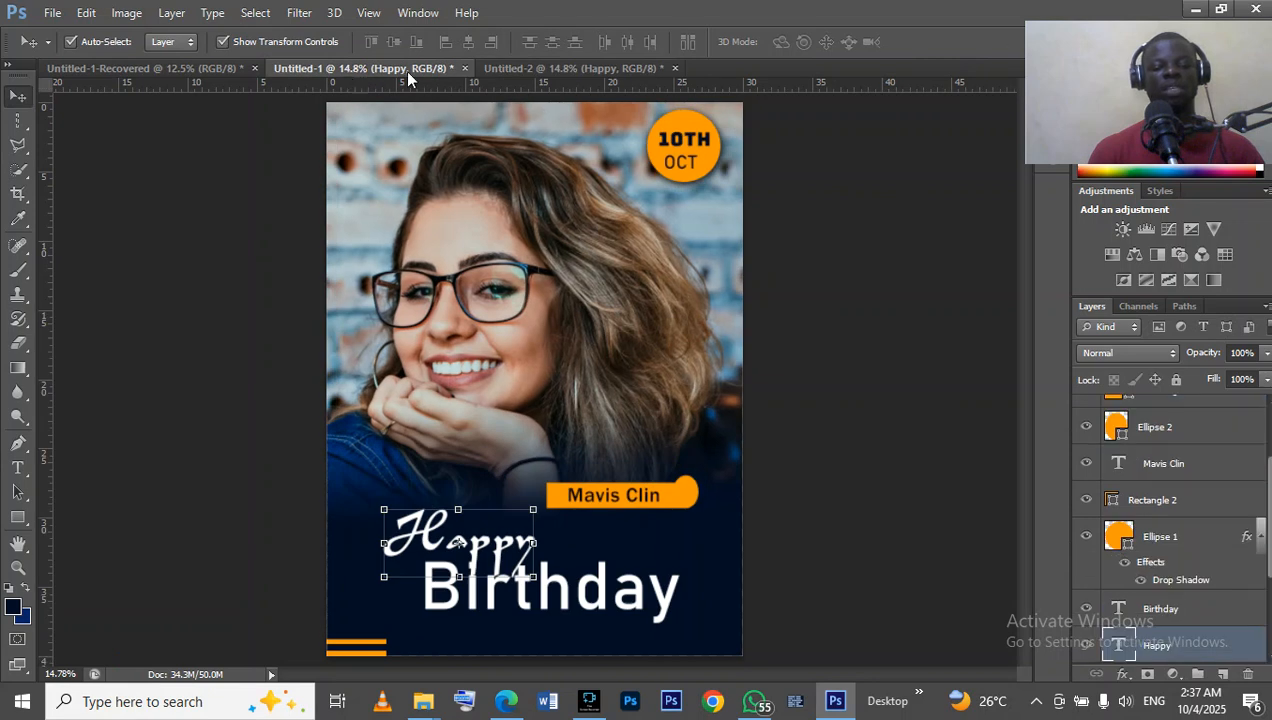
{"action": "left_click", "coordinate": [611, 69]}
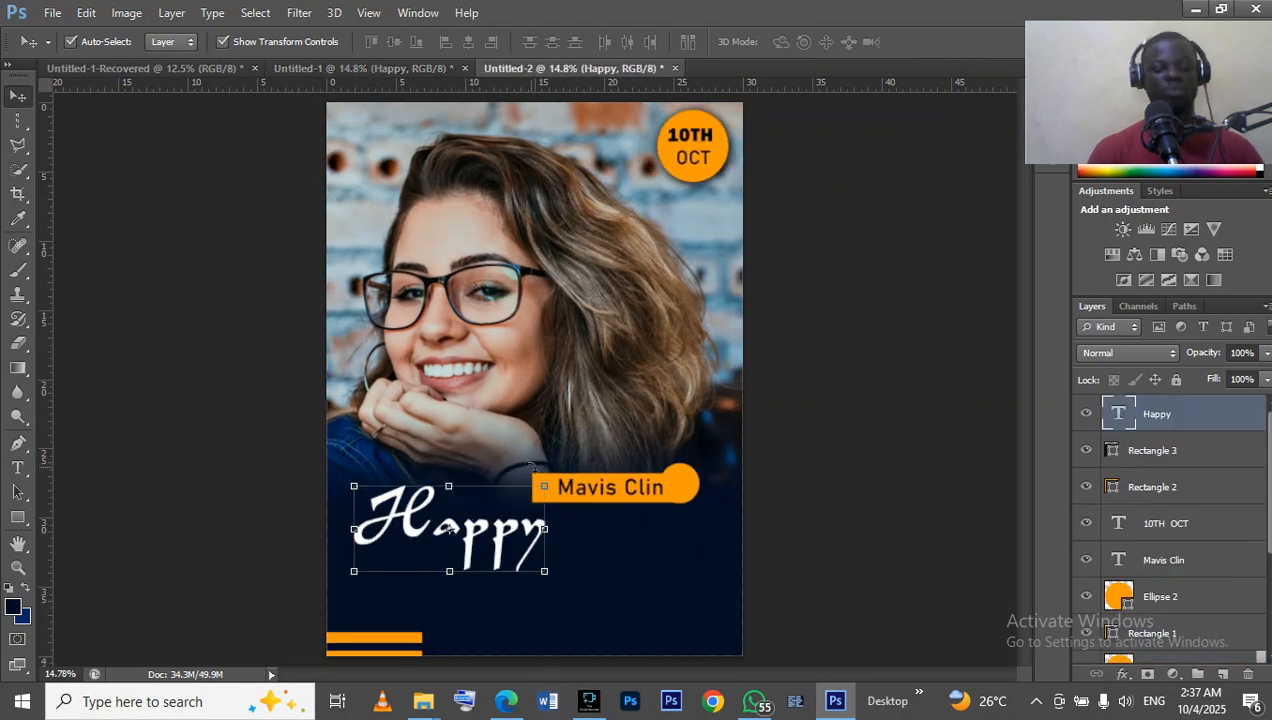
{"action": "left_click_drag", "start_coordinate": [545, 488], "coordinate": [506, 509]}
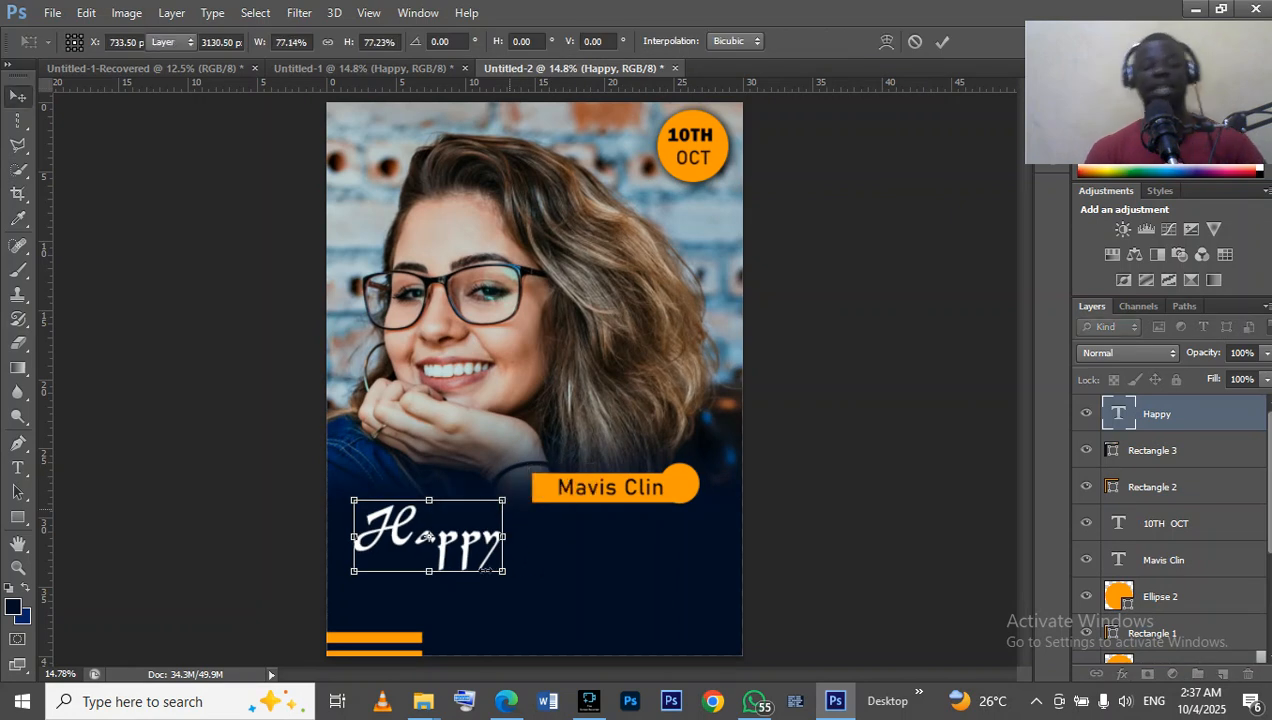
{"action": "key", "text": "Return"}
{"action": "left_click_drag", "start_coordinate": [463, 547], "coordinate": [493, 547]}
{"action": "left_click", "coordinate": [381, 70]}
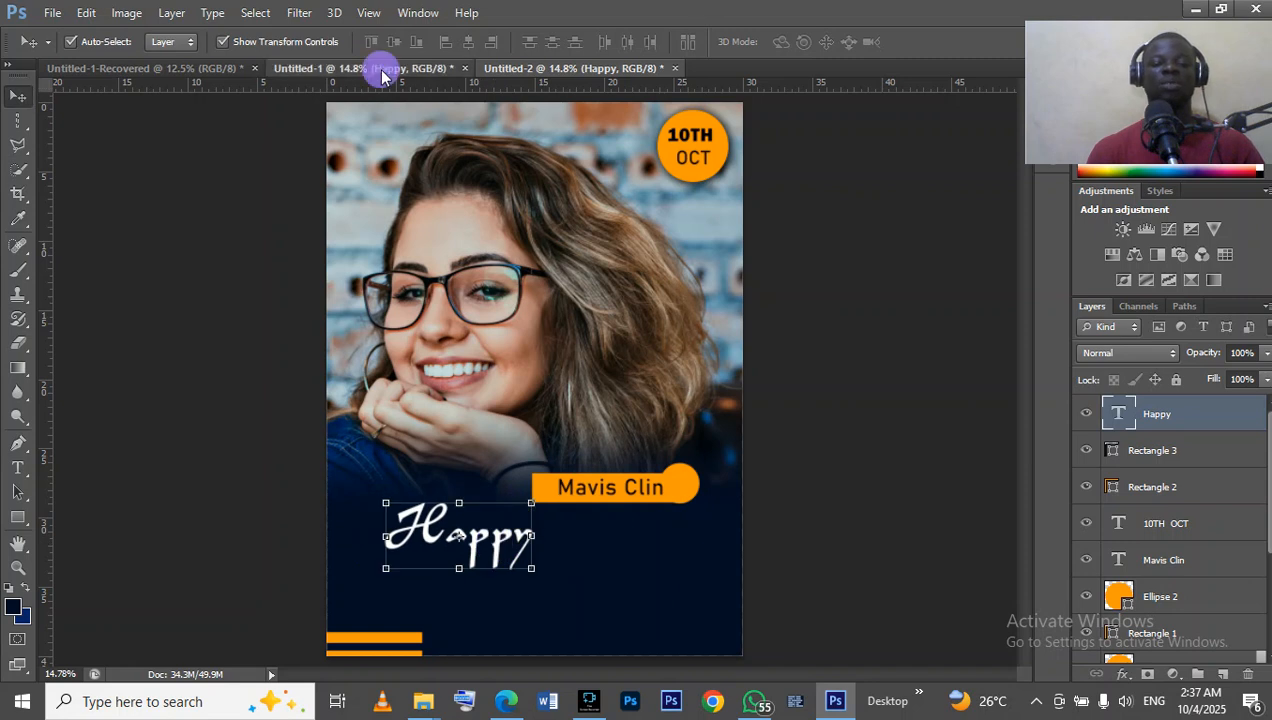
{"action": "left_click", "coordinate": [550, 69]}
Duplicate the Happy text diagonally below the original and replace the copy's wording with Birthday.
{"action": "left_click", "coordinate": [636, 550]}
{"action": "left_click", "coordinate": [507, 543]}
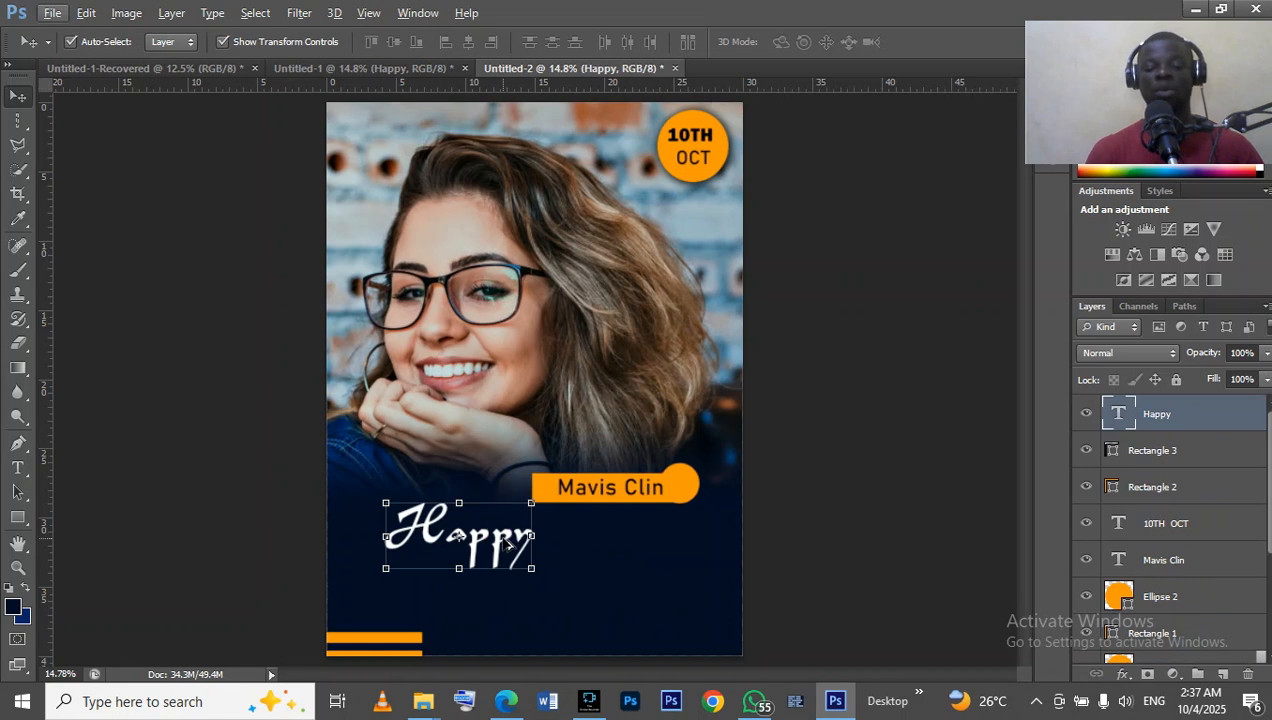
{"action": "left_click_drag", "start_coordinate": [508, 543], "coordinate": [566, 608], "text": "alt"}
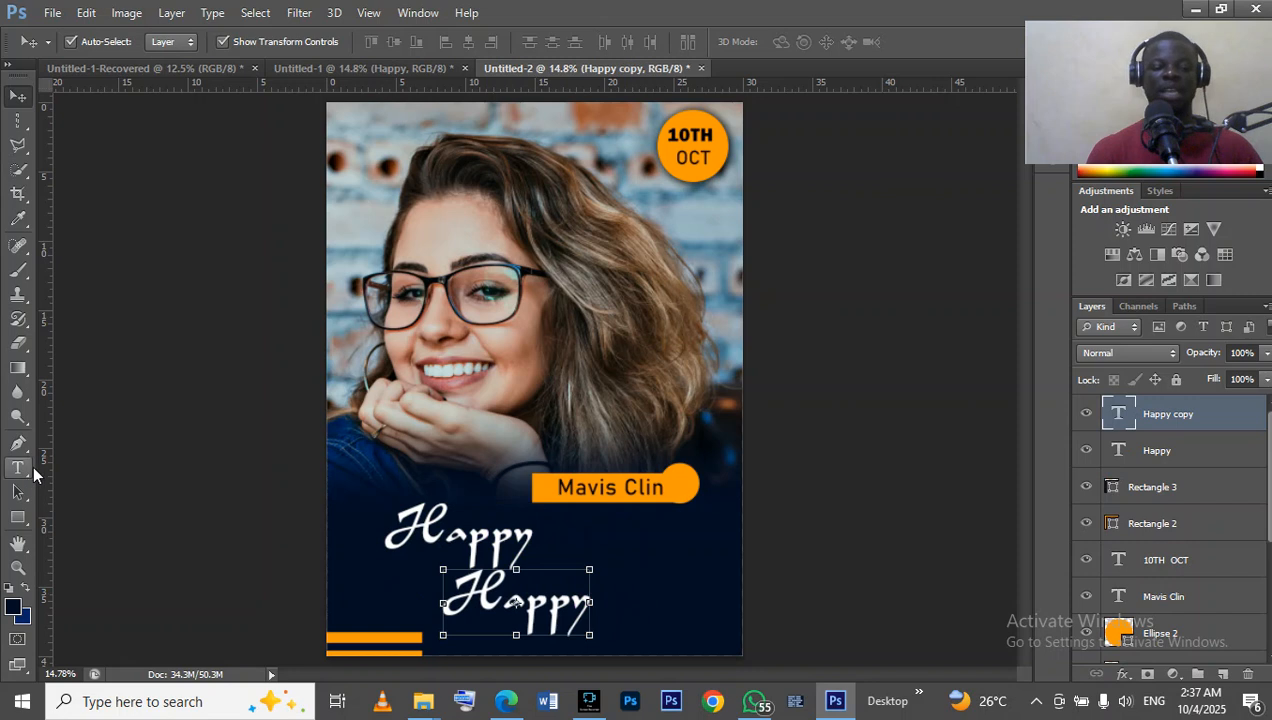
{"action": "left_click", "coordinate": [18, 467]}
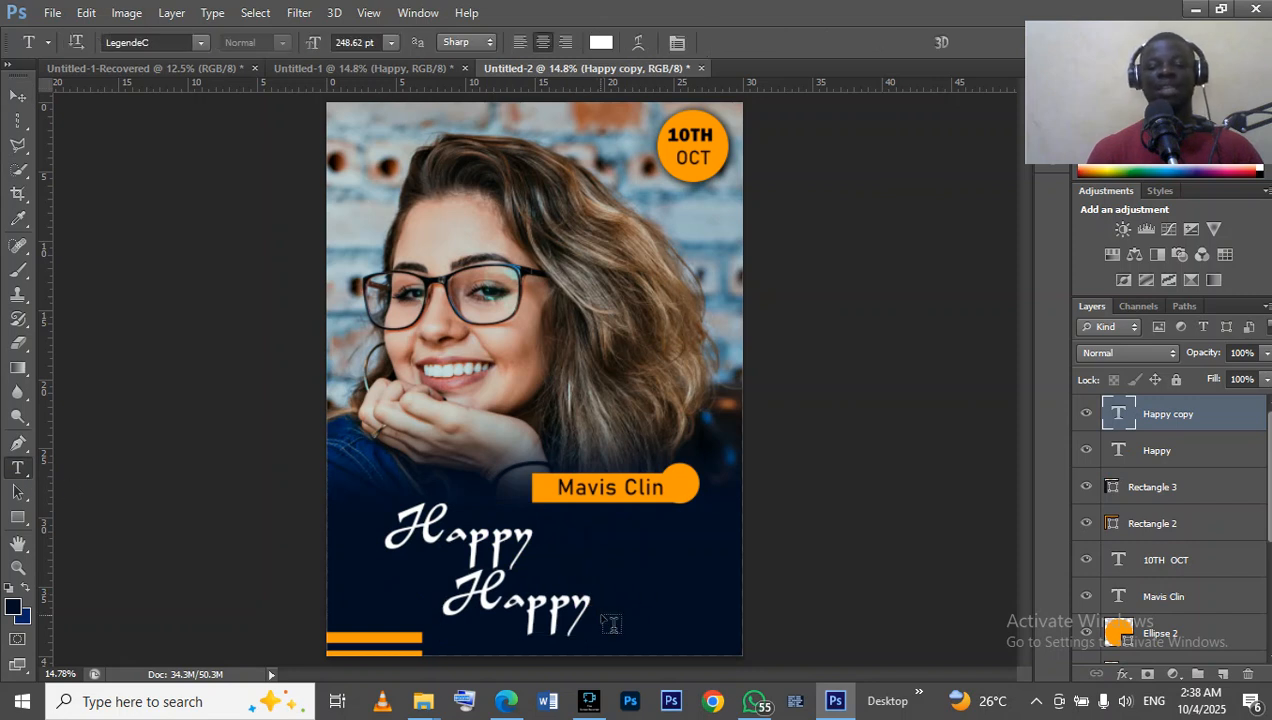
{"action": "left_click", "coordinate": [590, 600]}
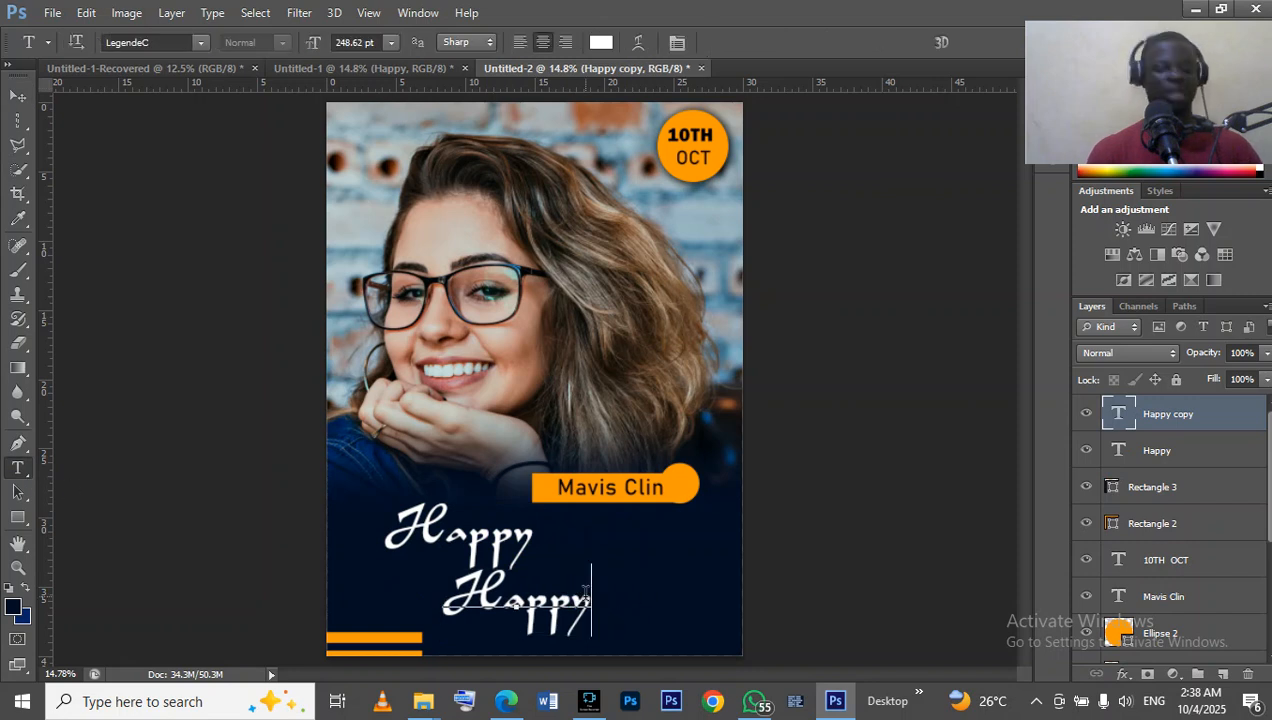
{"action": "key", "text": "ctrl+a"}
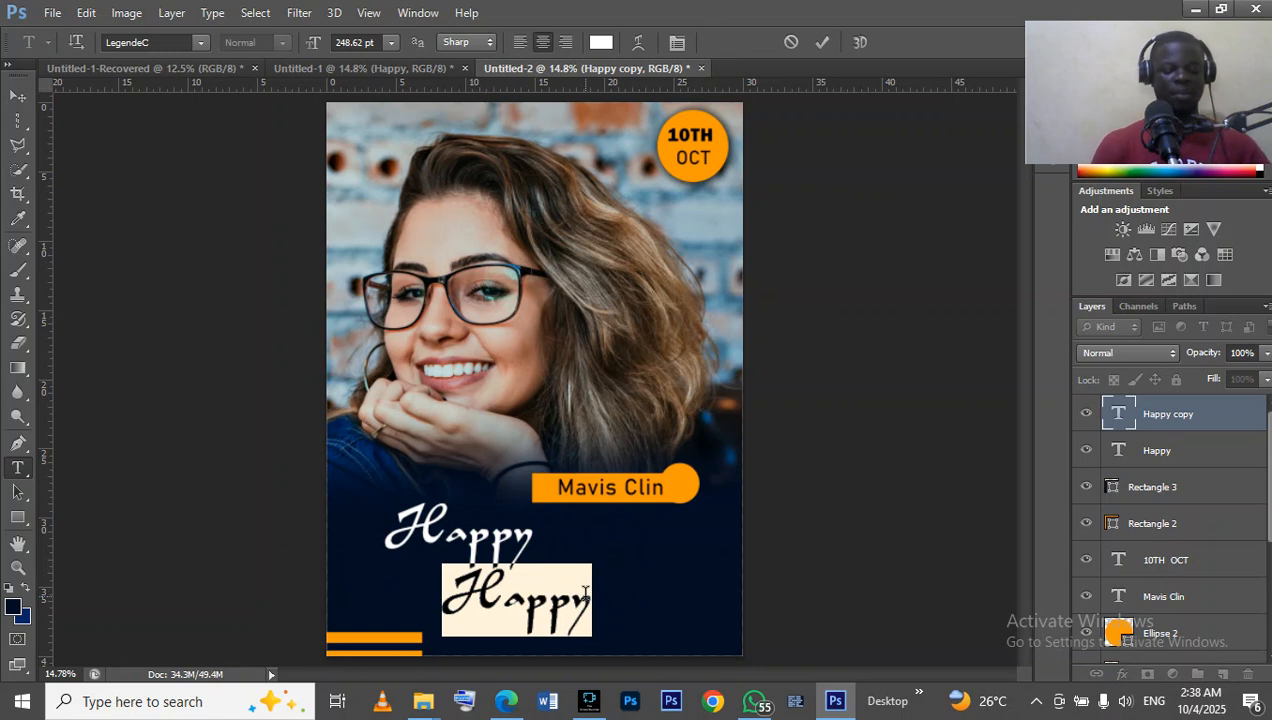
{"action": "type", "text": "Ch"}
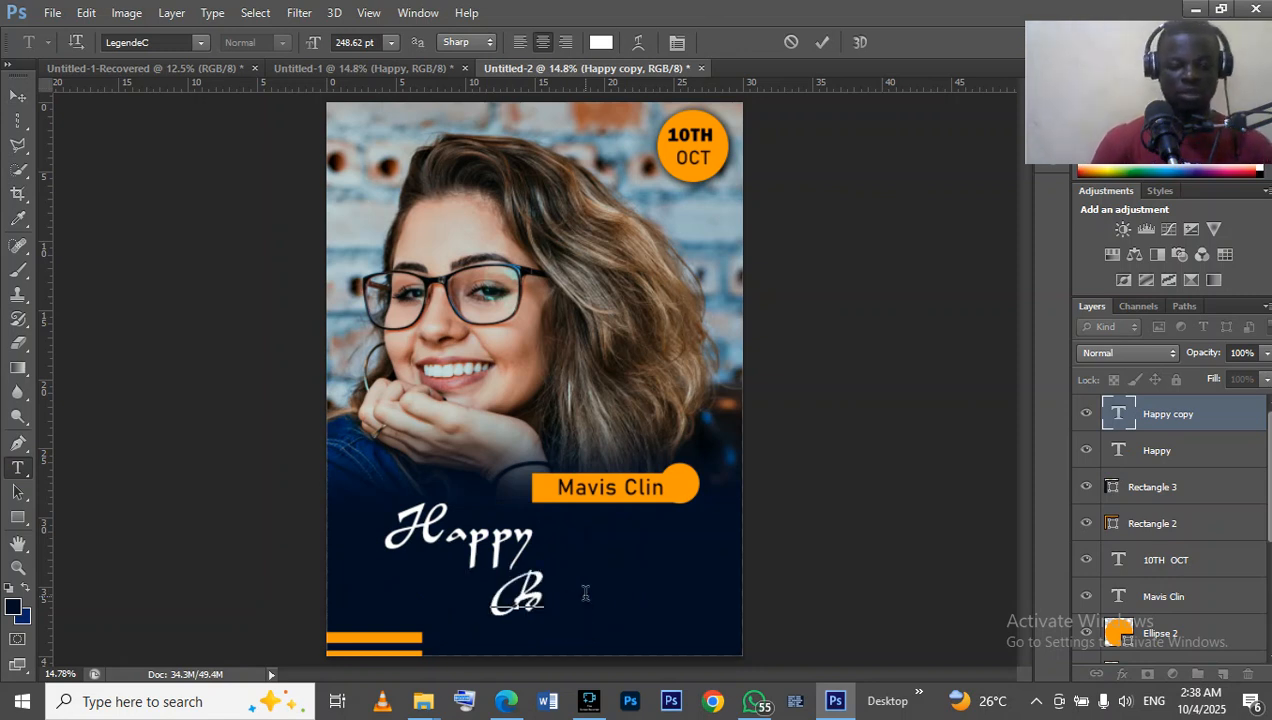
{"action": "type", "text": "irth"}
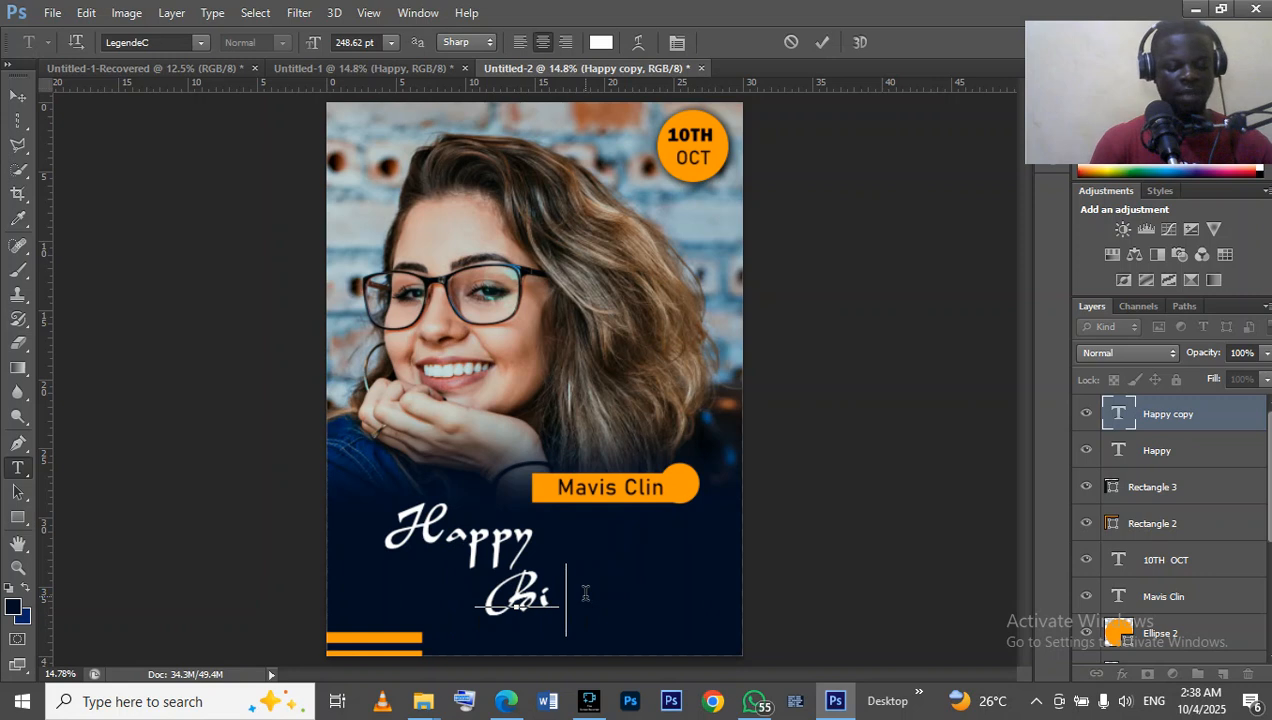
{"action": "type", "text": "day"}
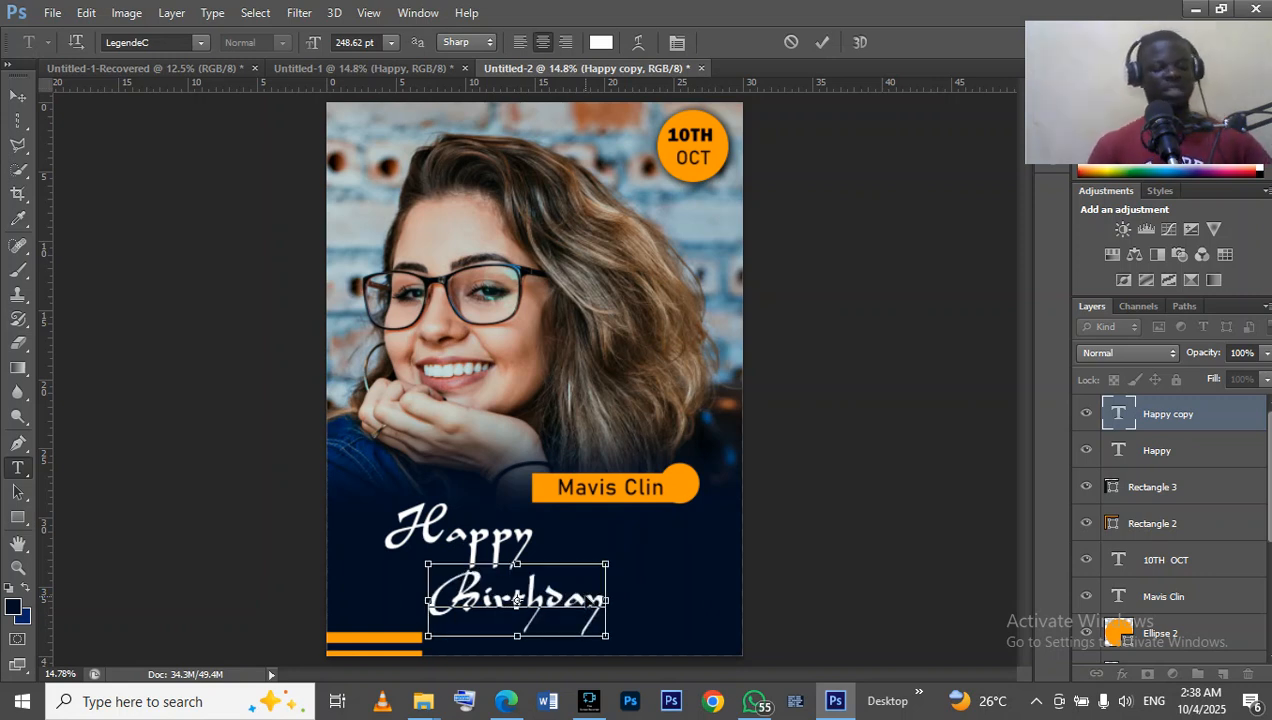
Try the Franklin Gothic Heavy font on the Birthday text and compare it with the reference design Untitled-1.
{"action": "key", "text": "ctrl+a"}
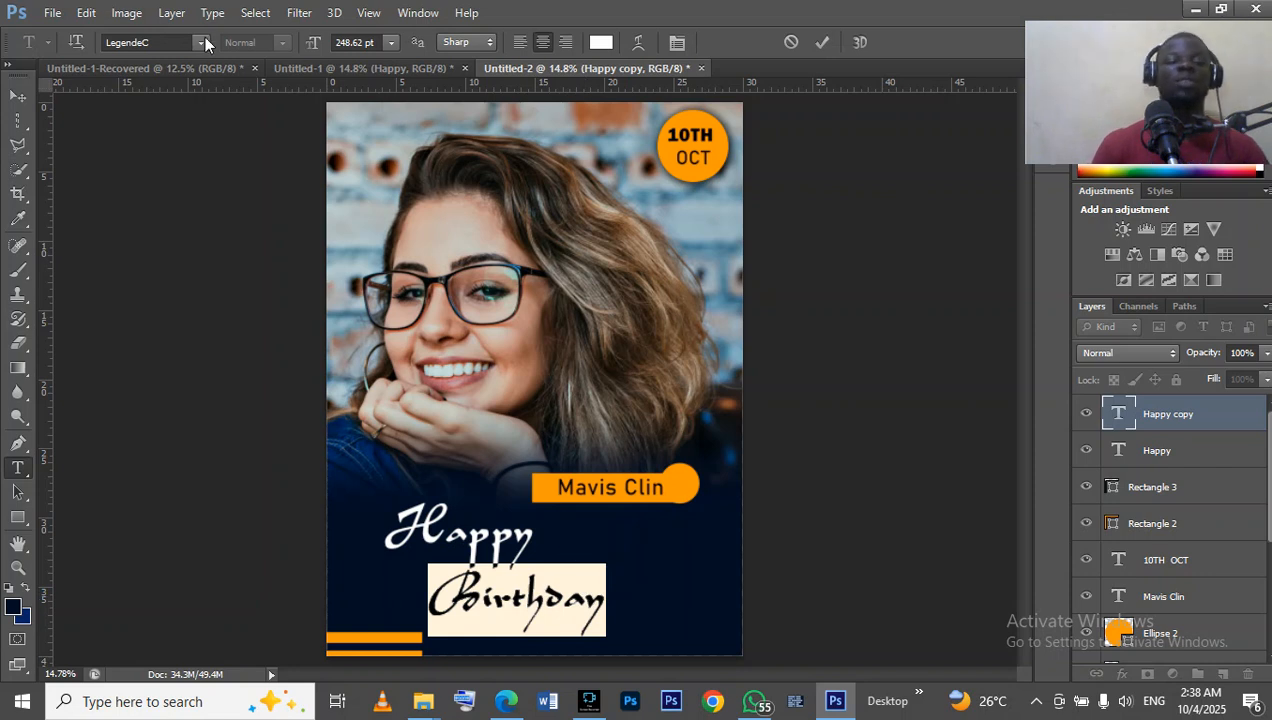
{"action": "left_click", "coordinate": [197, 43]}
{"action": "left_click", "coordinate": [202, 46]}
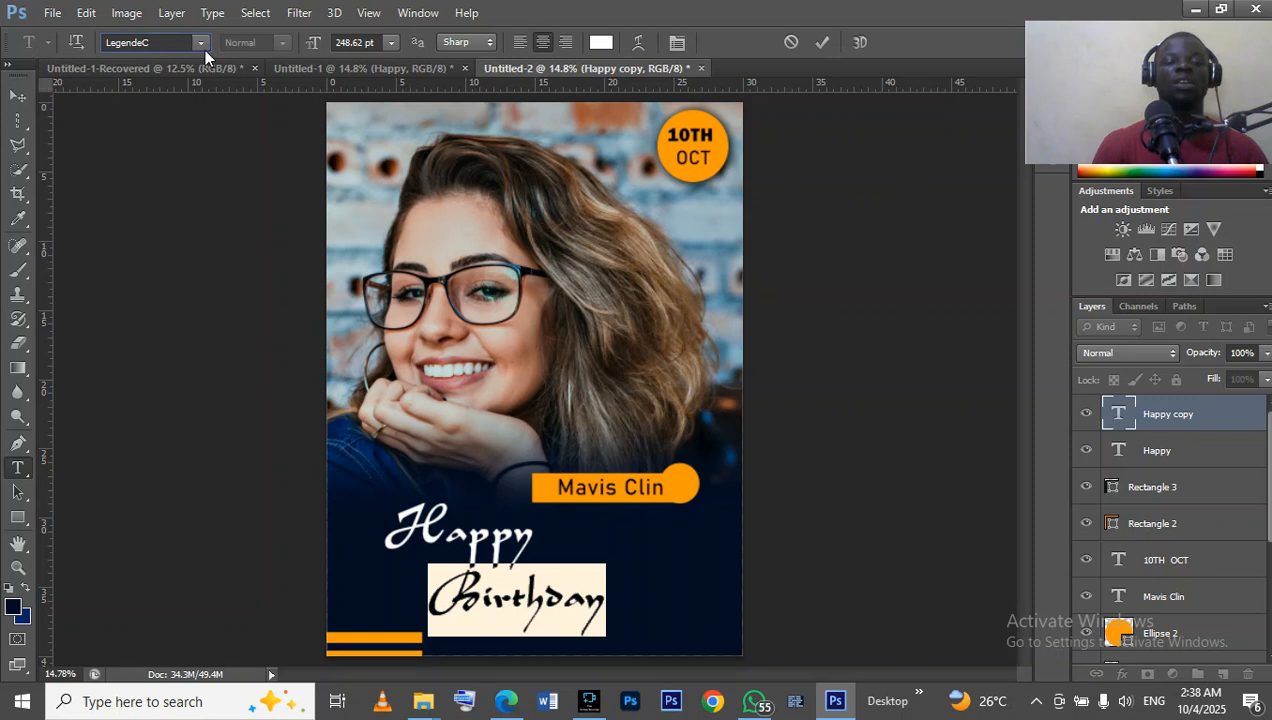
{"action": "left_click", "coordinate": [200, 43]}
{"action": "left_click", "coordinate": [205, 47]}
{"action": "left_click", "coordinate": [207, 40]}
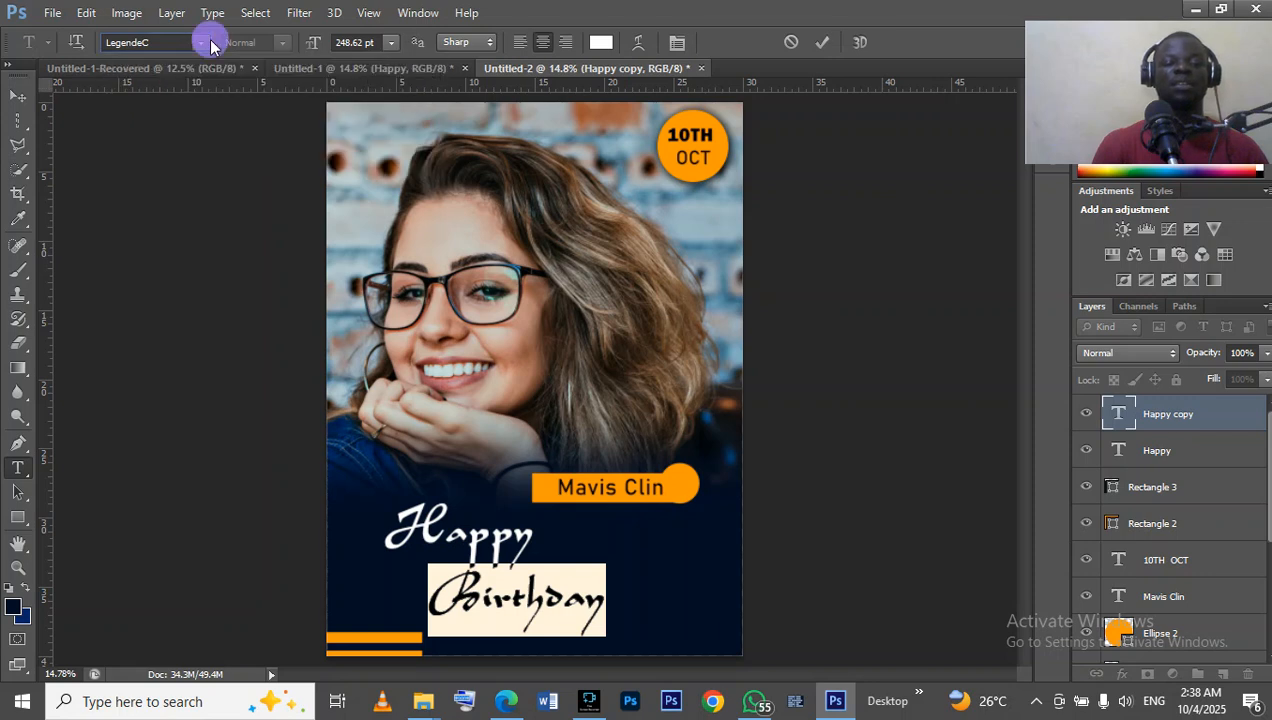
{"action": "left_click_drag", "start_coordinate": [428, 371], "coordinate": [428, 252]}
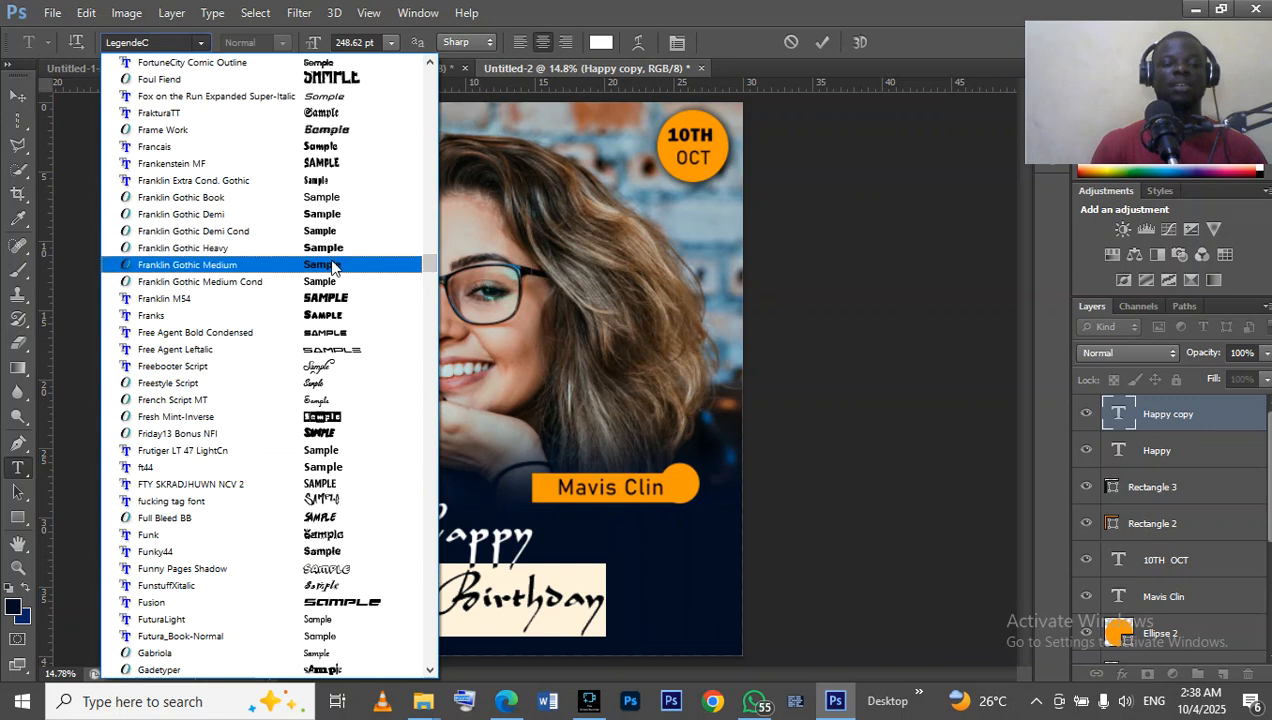
{"action": "left_click", "coordinate": [333, 265]}
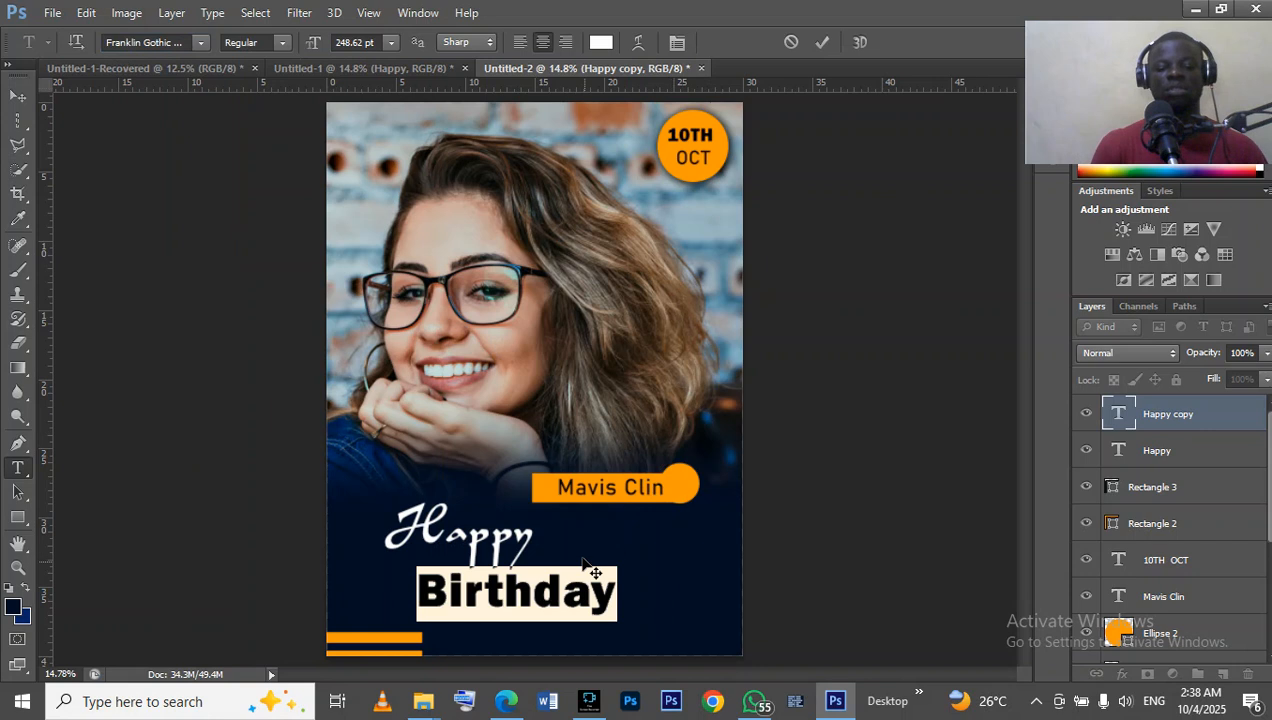
{"action": "key", "text": "ctrl+h"}
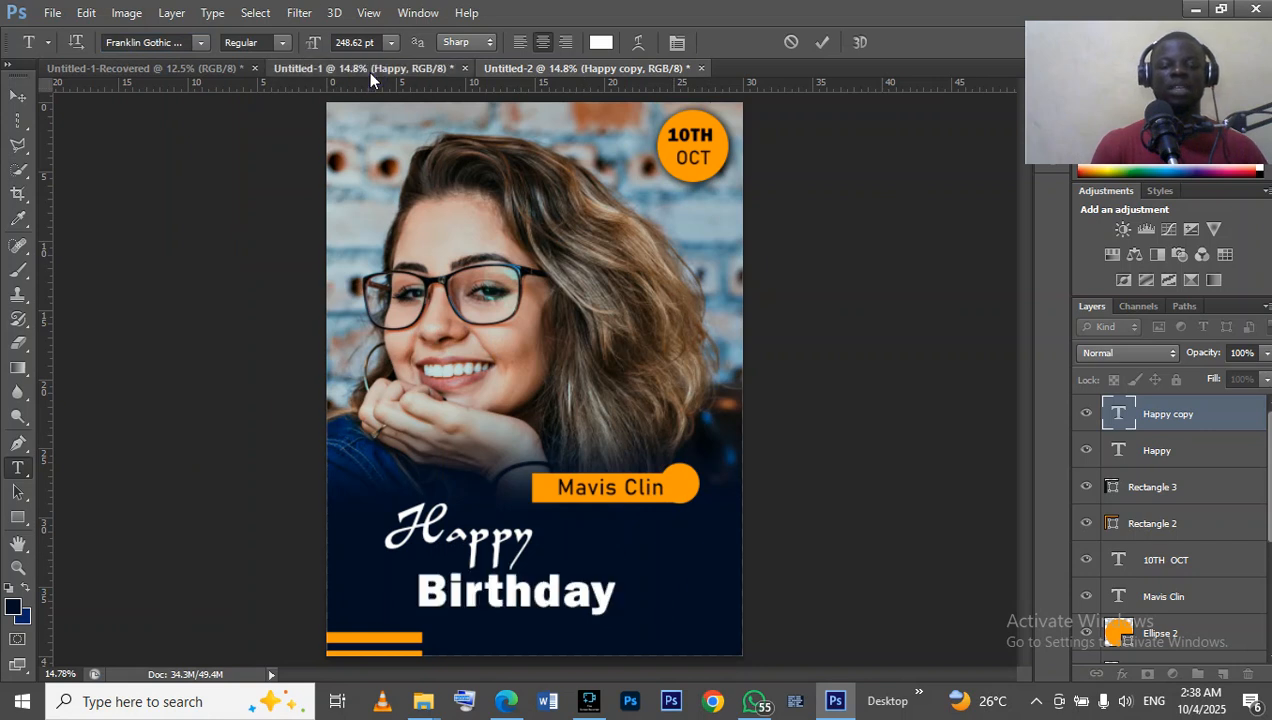
{"action": "left_click", "coordinate": [368, 68]}
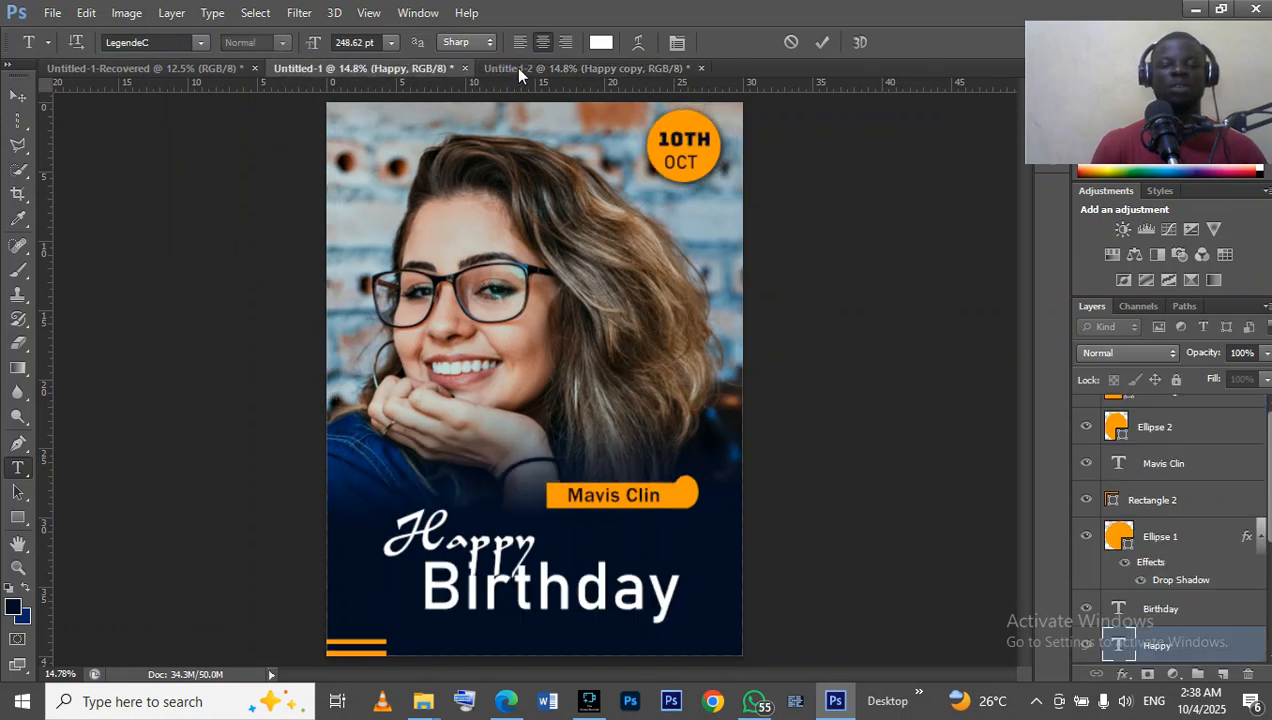
{"action": "left_click", "coordinate": [515, 68]}
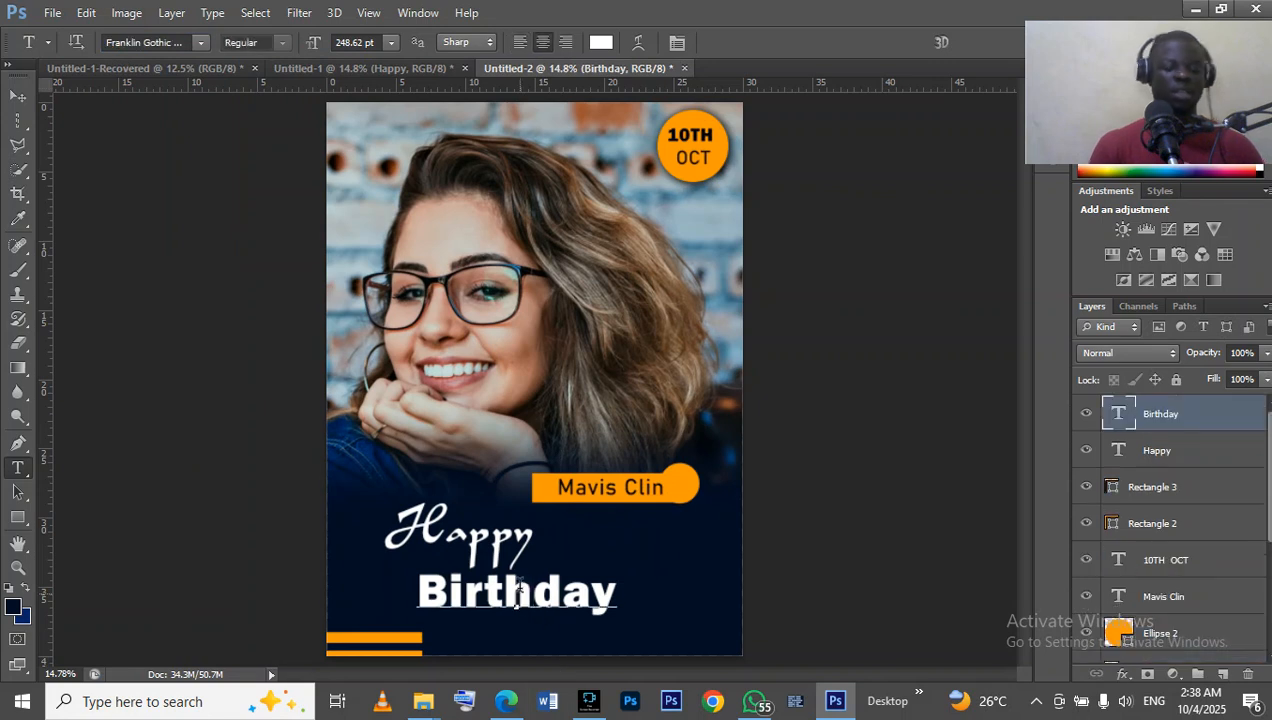
Change the font of the Birthday text in Untitled-2 to Franklin Gothic Medium.
{"action": "double_click", "coordinate": [517, 594]}
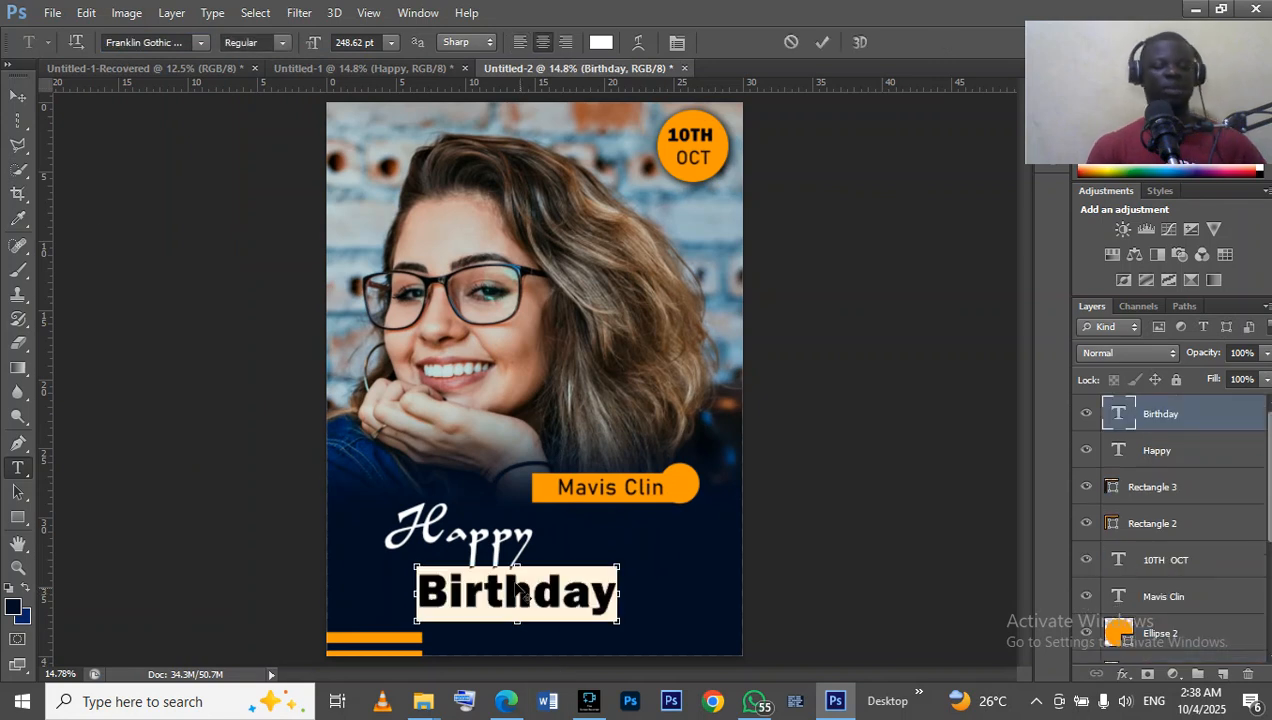
{"action": "left_click", "coordinate": [201, 44]}
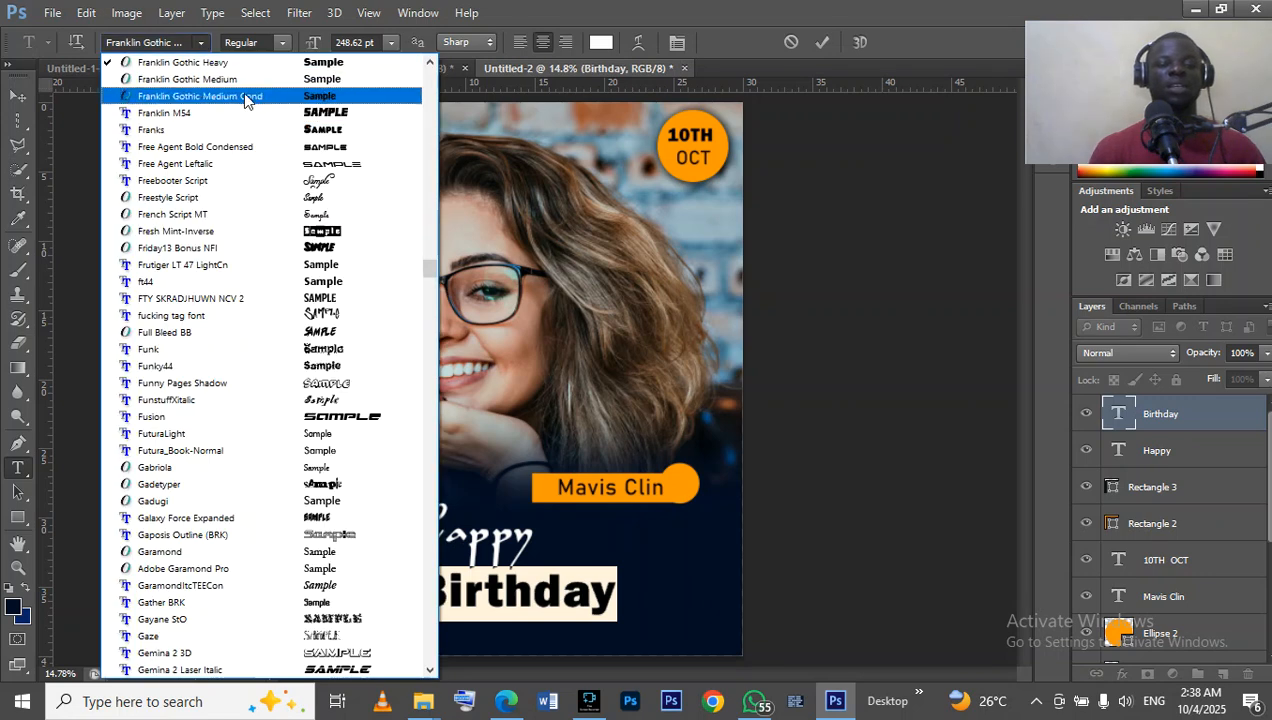
{"action": "left_click", "coordinate": [250, 78]}
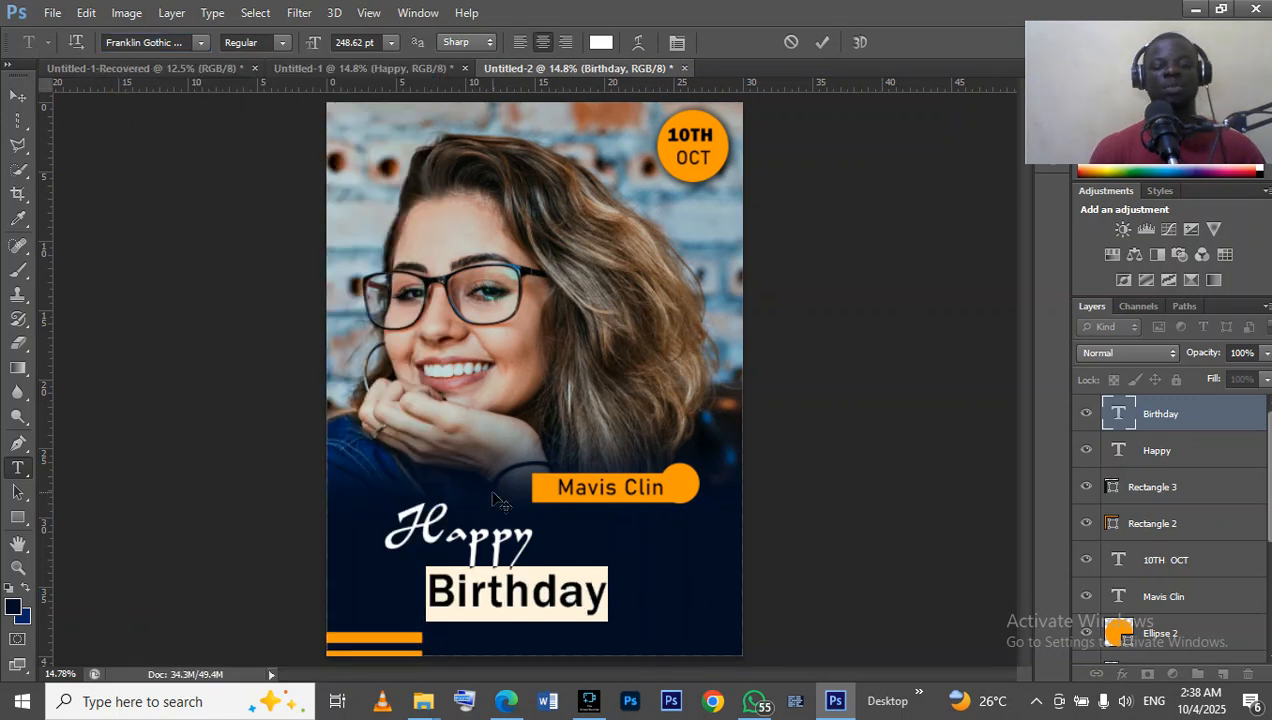
{"action": "left_click", "coordinate": [823, 41]}
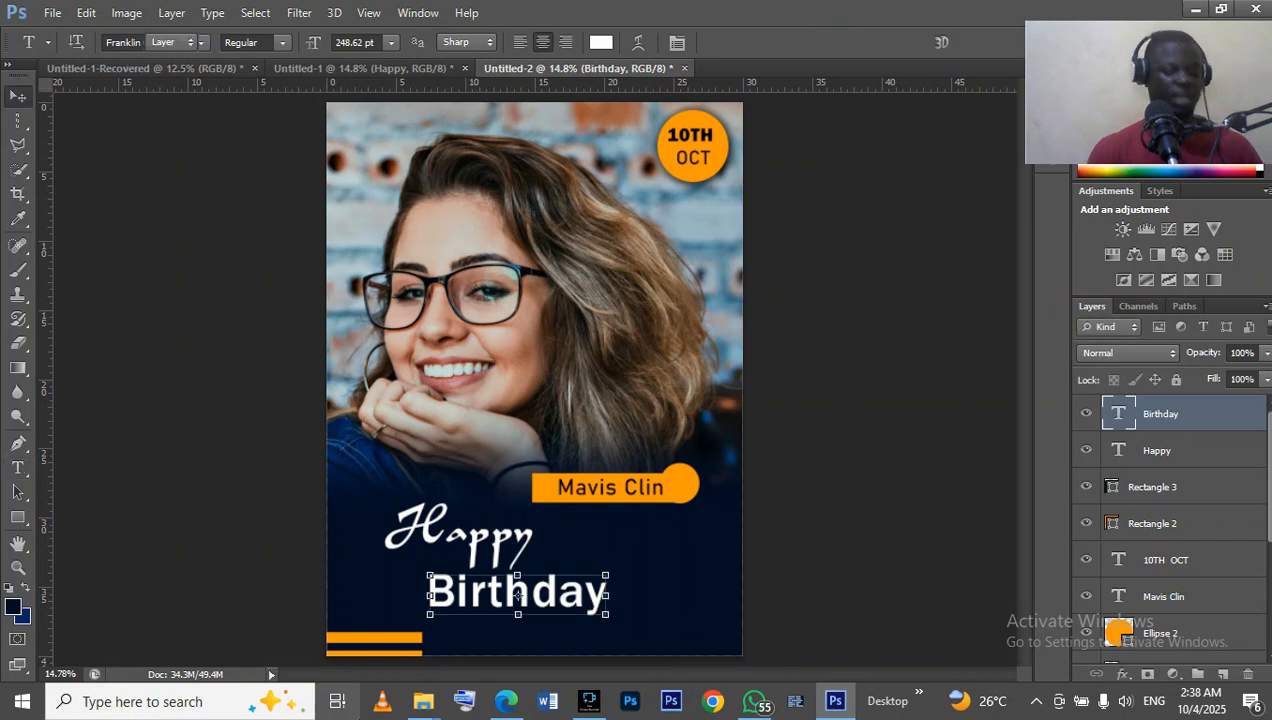
Enlarge the Birthday text to about 133%, nudge it slightly left so it sits close under Happy, and deselect it.
{"action": "key", "text": "v"}
{"action": "left_click_drag", "start_coordinate": [610, 570], "coordinate": [665, 535]}
{"action": "key", "text": "Down"}
{"action": "key", "text": "Down"}
{"action": "key", "text": "Down"}
{"action": "key", "text": "Down"}
{"action": "key", "text": "Down"}
{"action": "key", "text": "Left"}
{"action": "key", "text": "Left"}
{"action": "key", "text": "Left"}
{"action": "key", "text": "Left"}
{"action": "key", "text": "Left"}
{"action": "key", "text": "Left"}
{"action": "key", "text": "Left"}
{"action": "key", "text": "Left"}
{"action": "key", "text": "Left"}
{"action": "key", "text": "Left"}
{"action": "key", "text": "Left"}
{"action": "key", "text": "Left"}
{"action": "key", "text": "Up"}
{"action": "key", "text": "Up"}
{"action": "key", "text": "Up"}
{"action": "key", "text": "Return"}
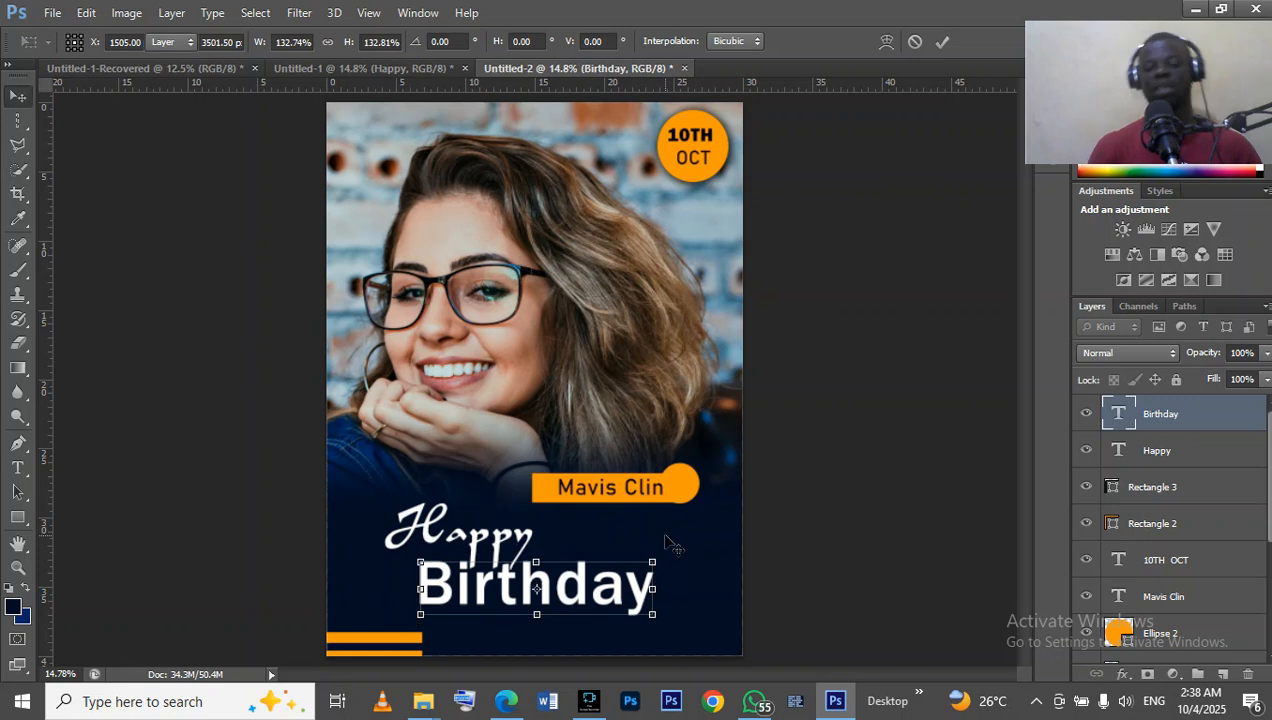
{"action": "left_click", "coordinate": [878, 486]}
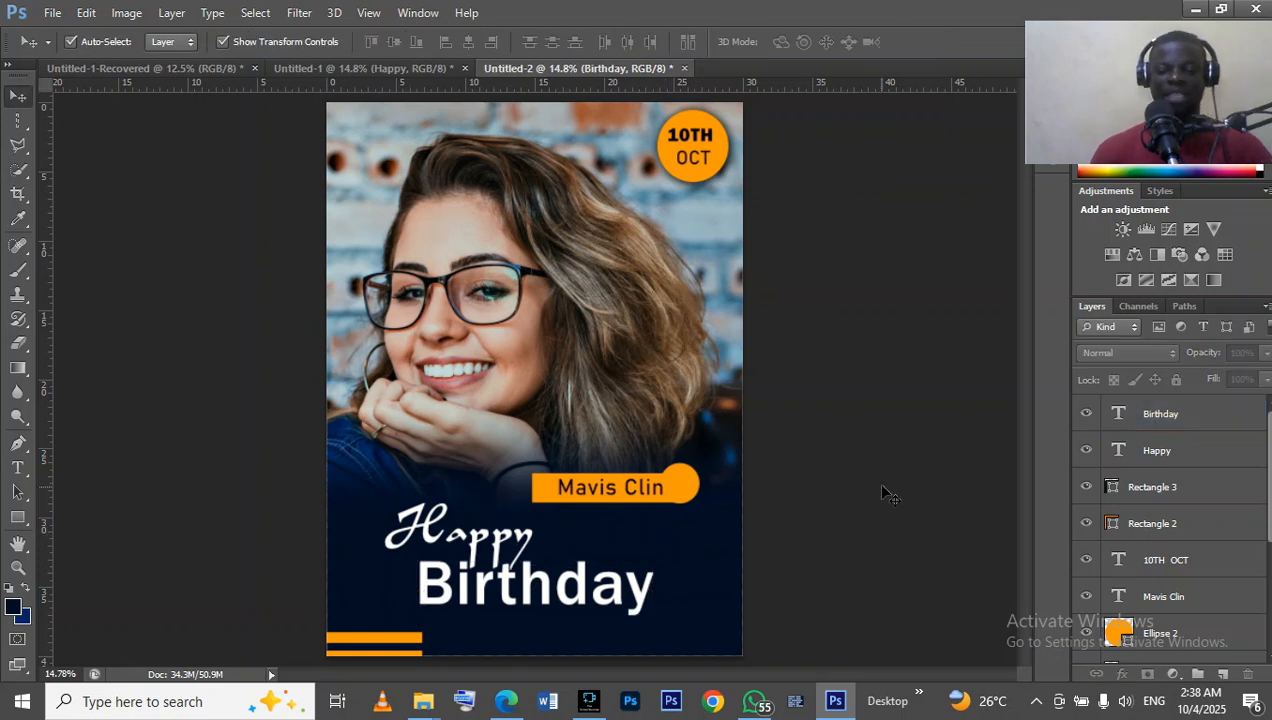
Compare the finished flyer in Untitled-2 with the reference design in Untitled-1.
{"action": "left_click", "coordinate": [358, 72]}
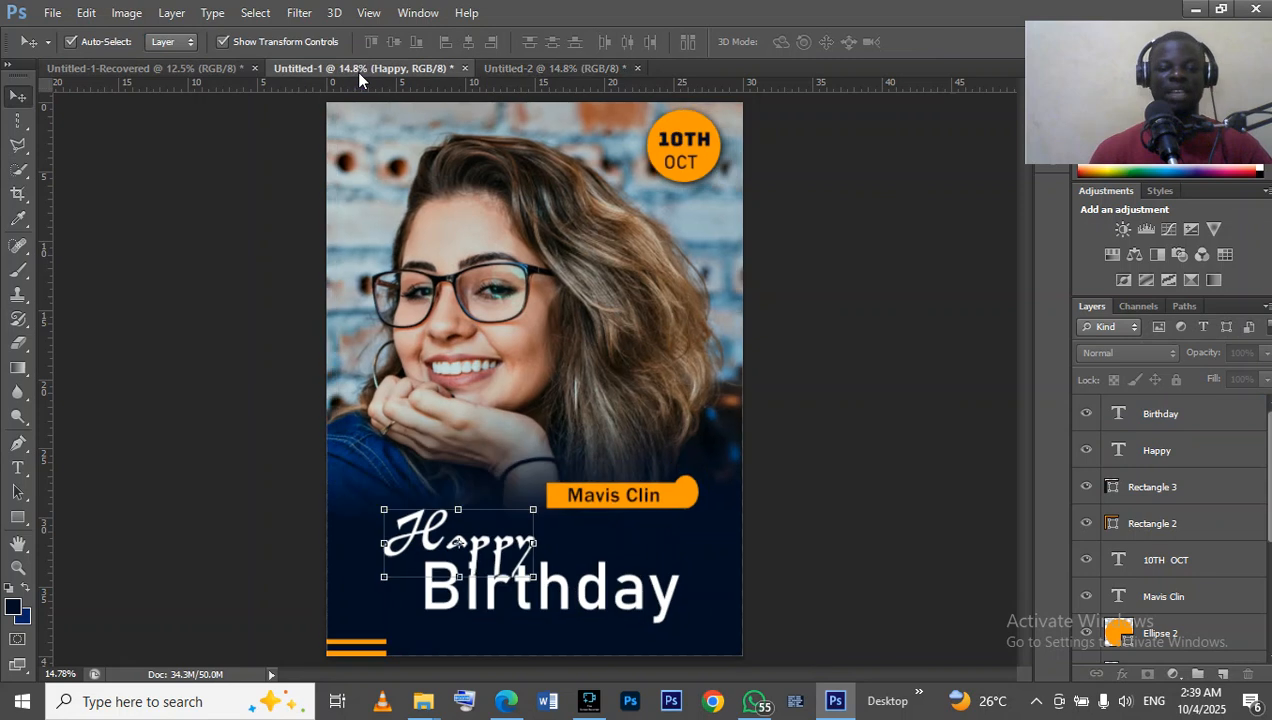
{"action": "left_click", "coordinate": [554, 66]}
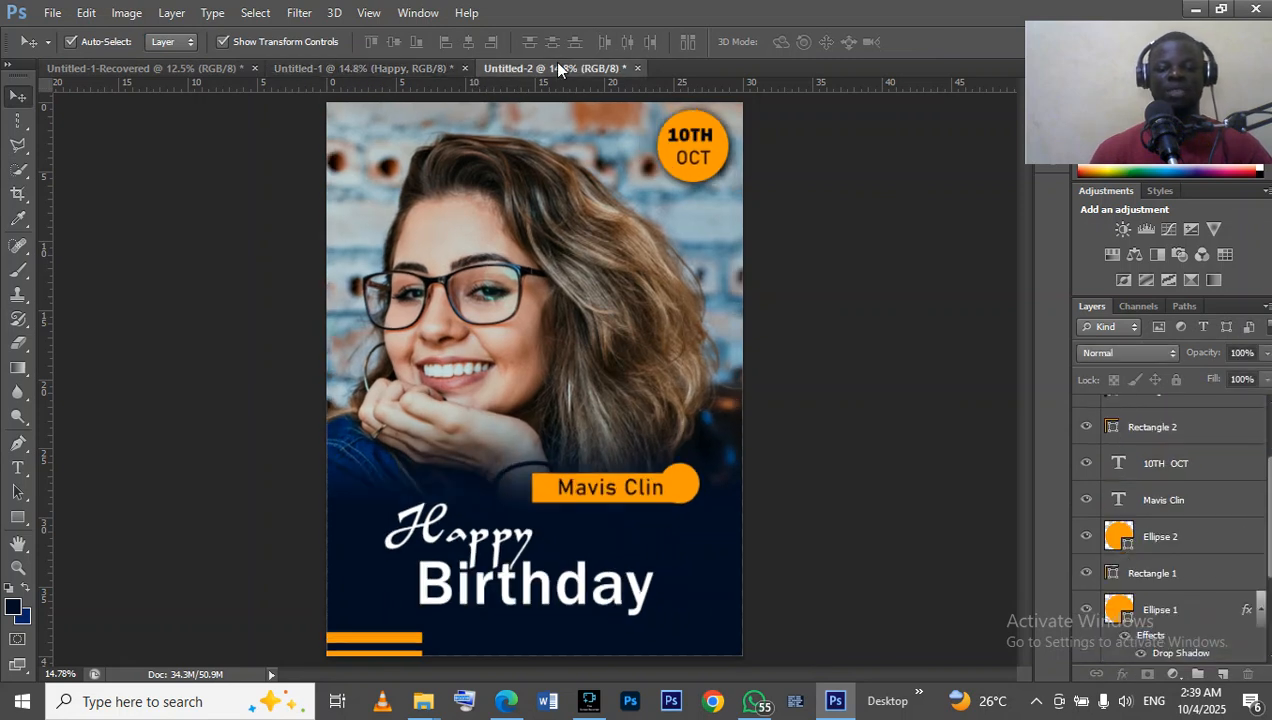
{"action": "left_click", "coordinate": [333, 68]}
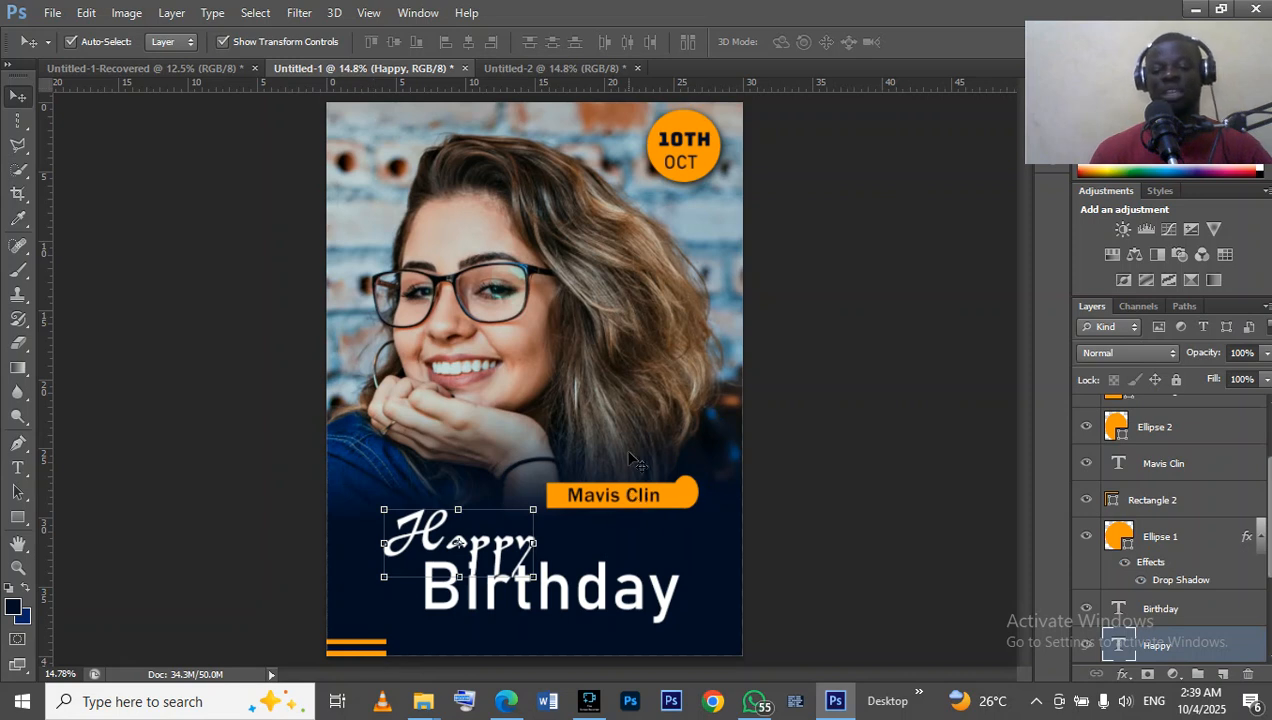
{"action": "left_click", "coordinate": [540, 69]}
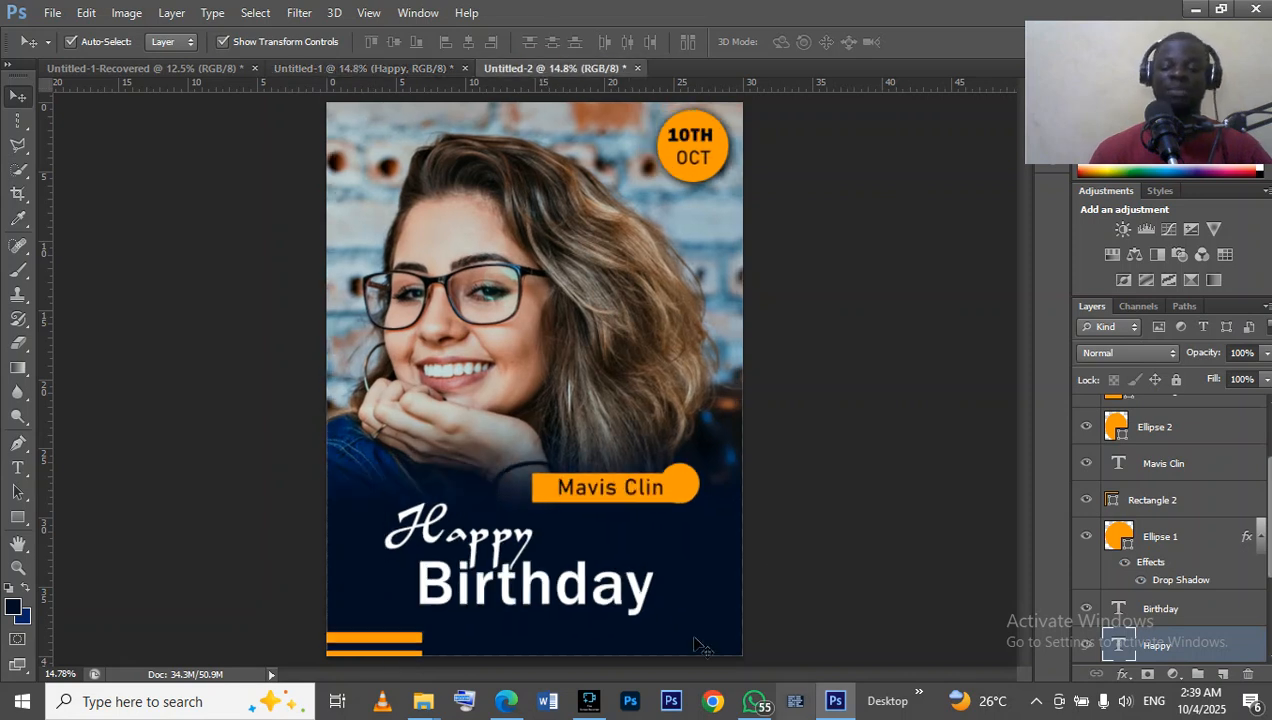